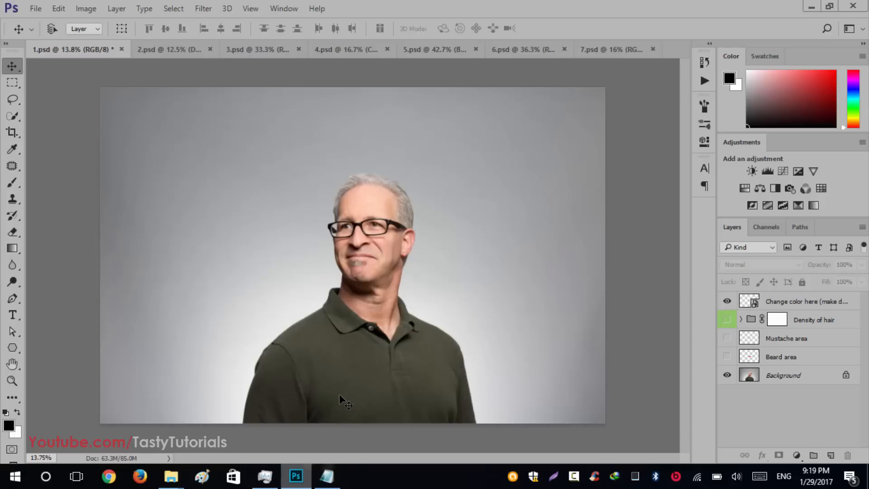
# Show the Density of hair group on the portrait in 1.psd
pyautogui.scroll(2, 369, 328)
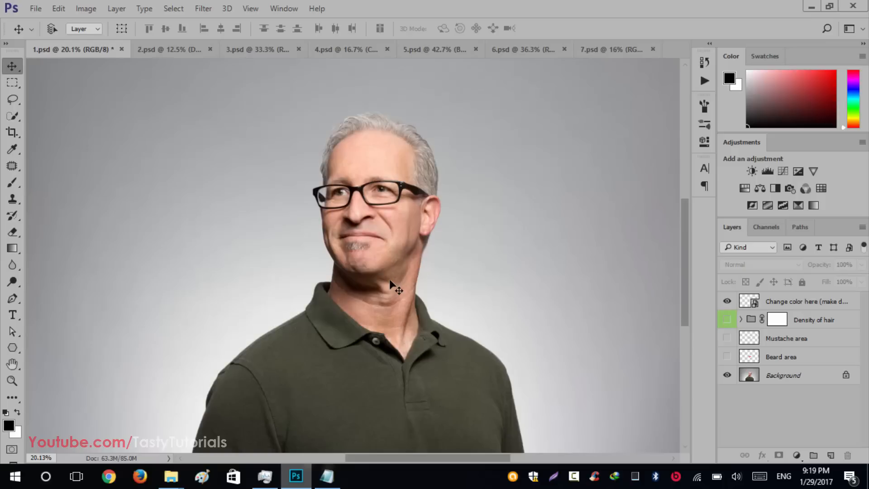
pyautogui.scroll(5, 358, 228)
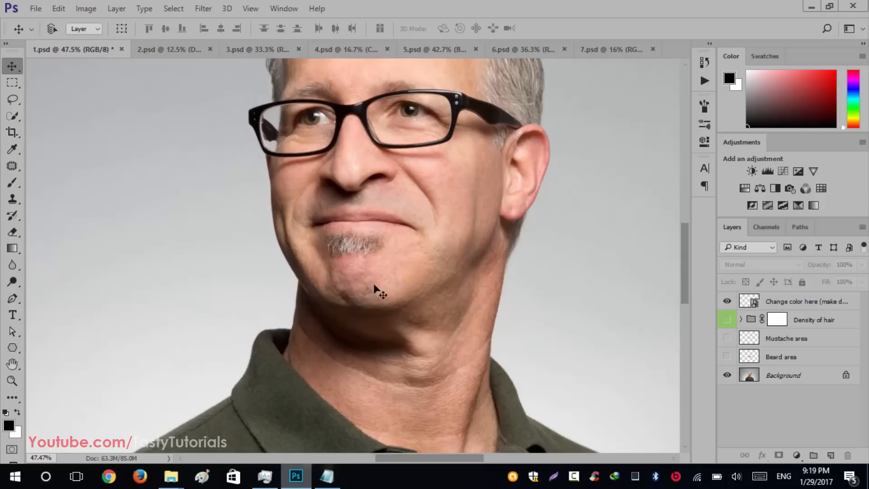
pyautogui.click(727, 320)
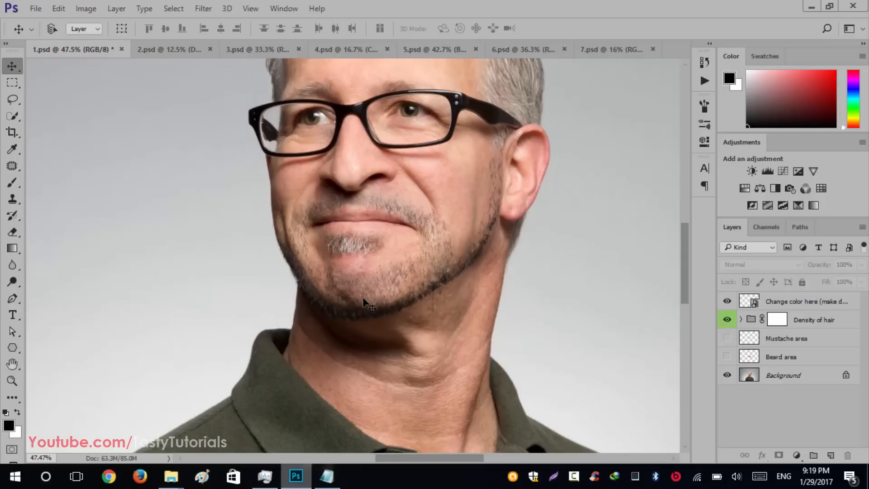
# Examine the added beard and mustache hair along the man's jaw, chin and upper lip, both close up and from afar
pyautogui.scroll(-1, 363, 299)
pyautogui.scroll(-2, 363, 302)
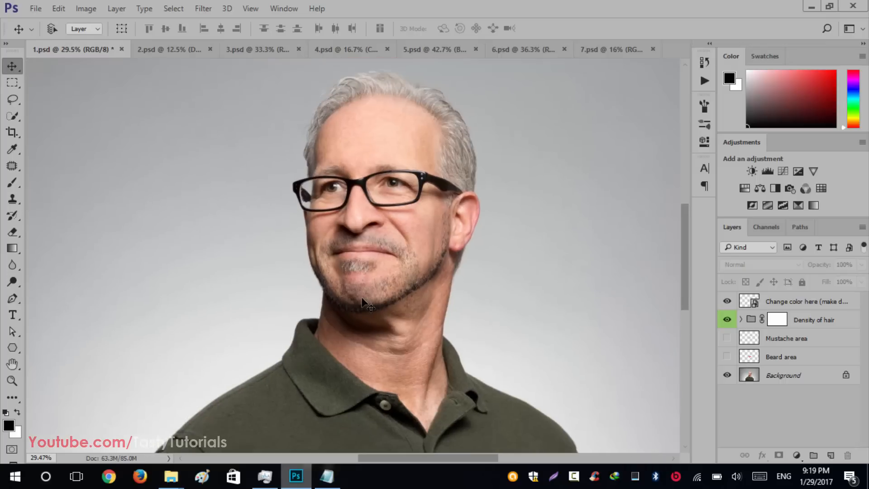
pyautogui.scroll(3, 364, 303)
pyautogui.scroll(3, 364, 303)
pyautogui.scroll(-1, 364, 304)
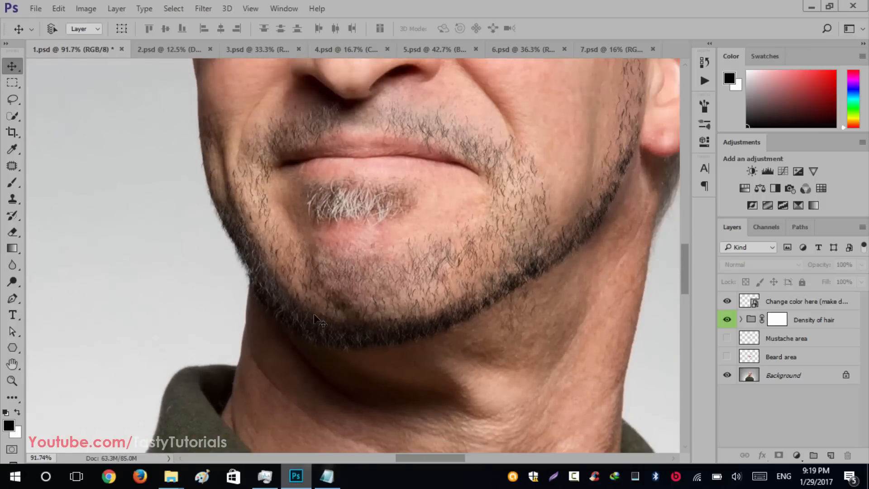
pyautogui.scroll(-1, 547, 268)
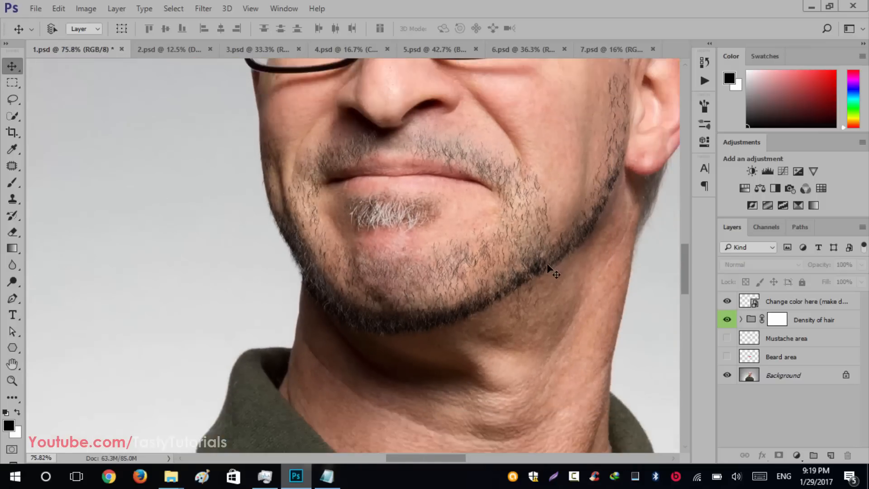
pyautogui.scroll(-2, 547, 263)
pyautogui.scroll(-1, 517, 276)
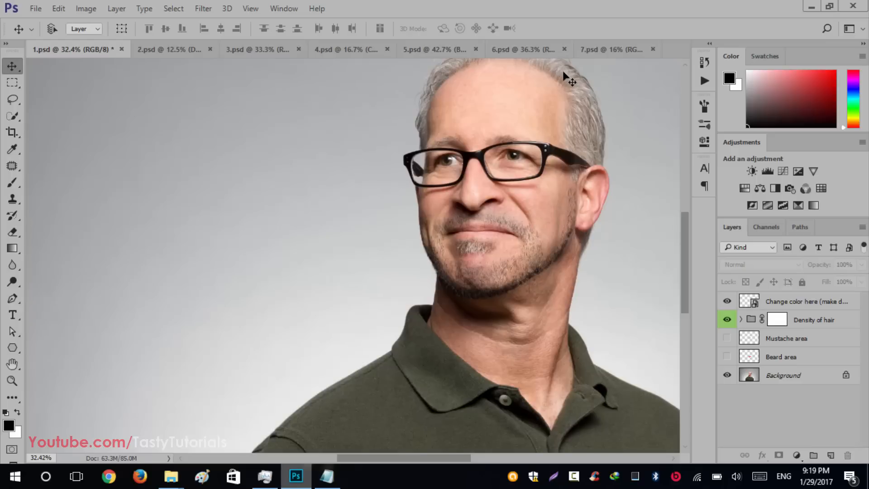
pyautogui.scroll(1, 525, 317)
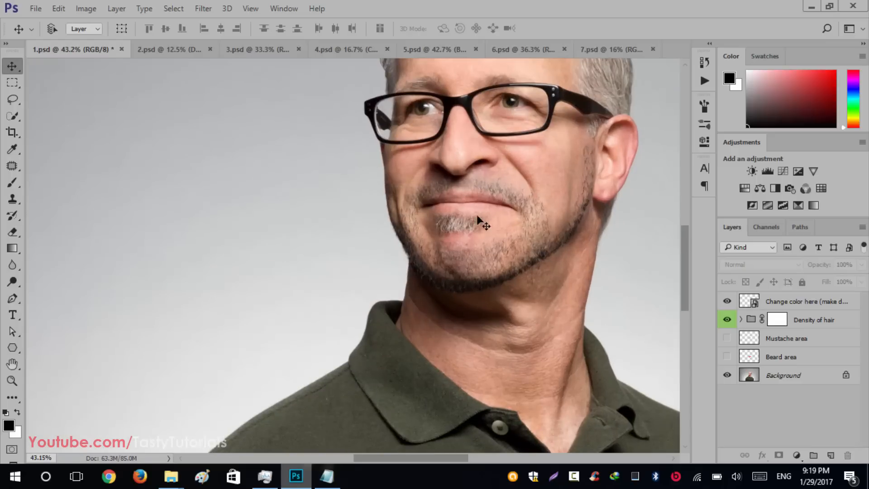
pyautogui.scroll(3, 468, 181)
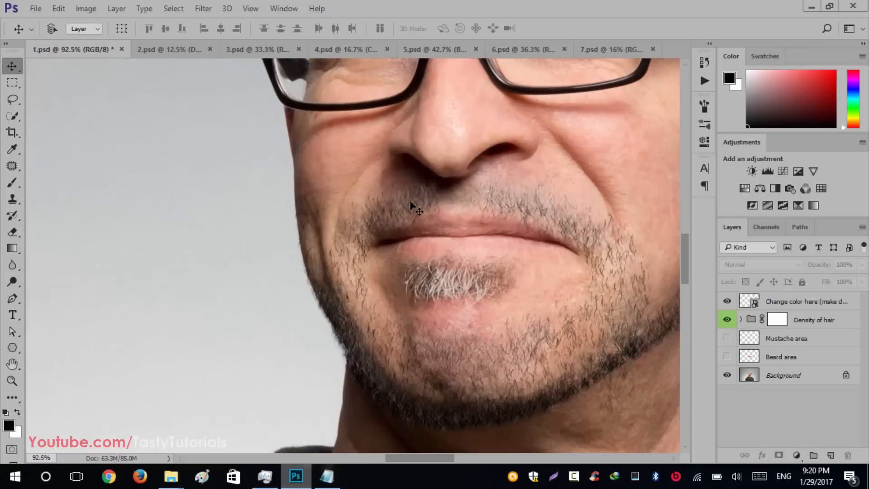
pyautogui.scroll(-2, 512, 379)
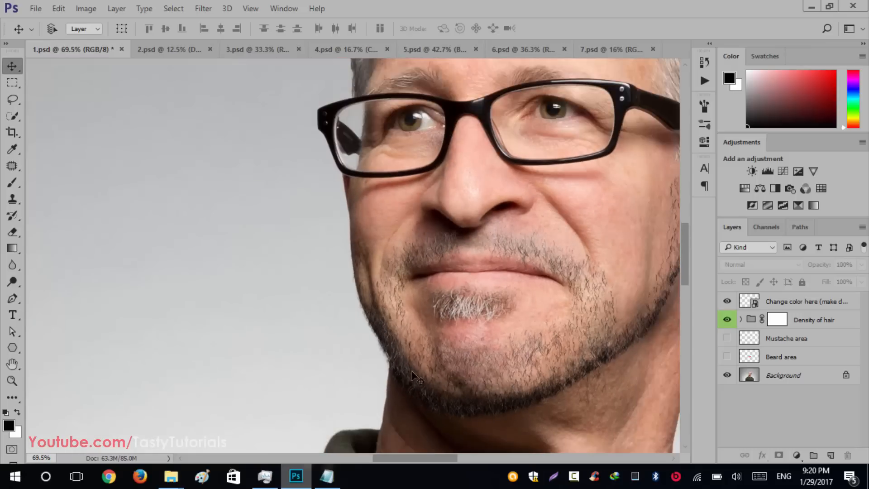
pyautogui.scroll(-2, 425, 376)
pyautogui.scroll(-1, 426, 352)
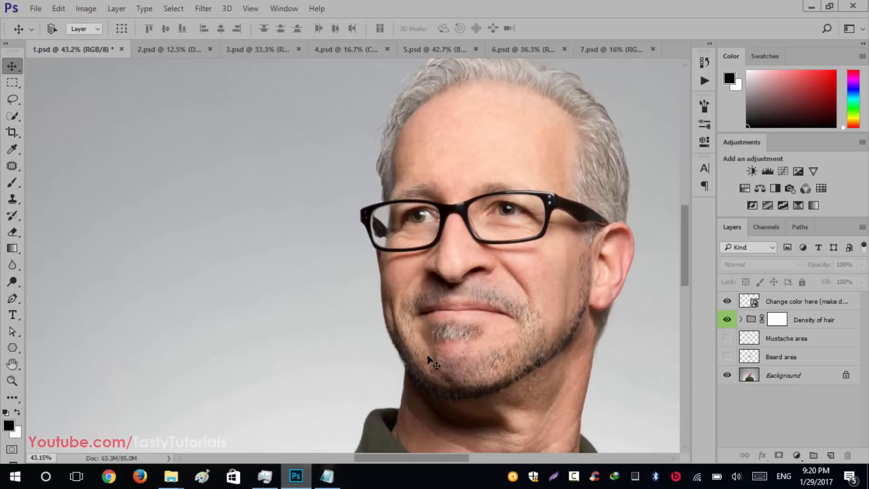
# Compare the portrait without and with the Density of hair group, and close 1.psd with its changes saved
pyautogui.click(726, 320)
pyautogui.click(727, 320)
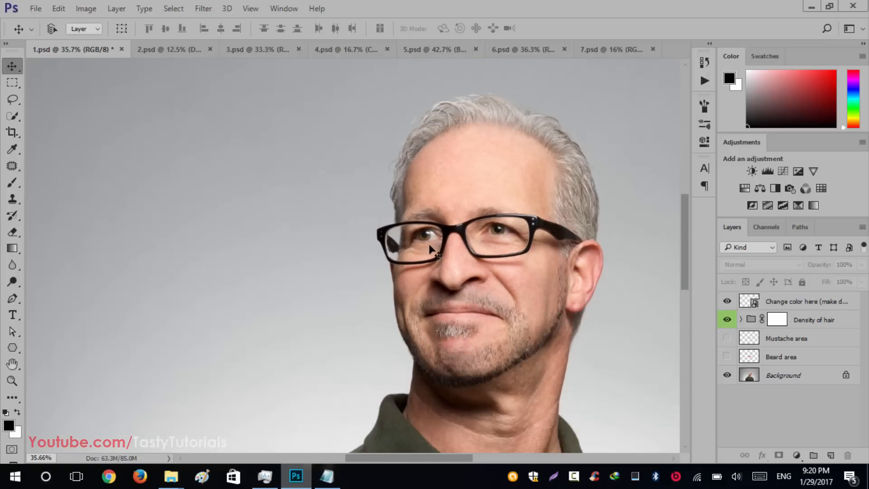
pyautogui.click(122, 49)
pyautogui.click(398, 182)
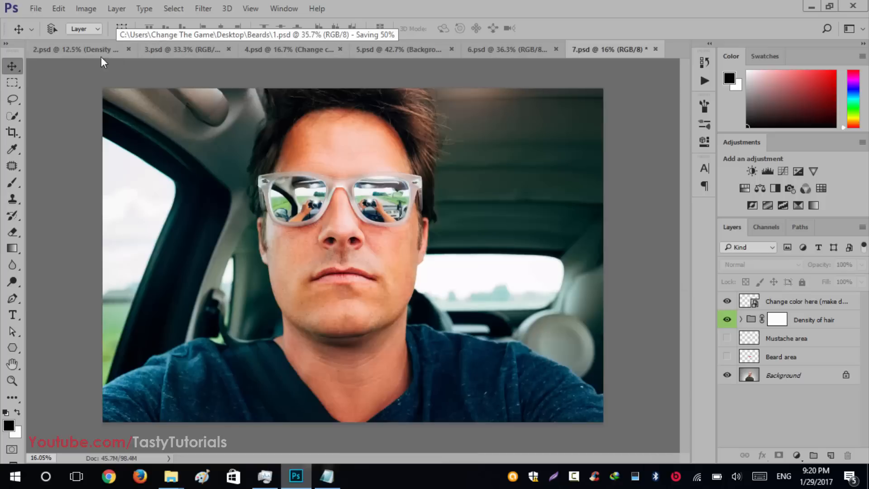
# Switch to 2.psd and show its Density of hair group, checking the stubble on the young man's jaw
pyautogui.click(82, 50)
pyautogui.scroll(2, 362, 355)
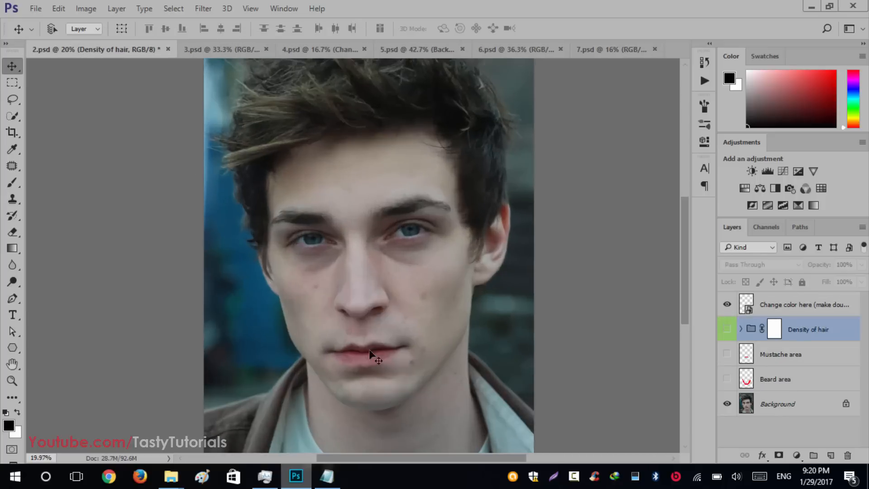
pyautogui.scroll(-2, 324, 308)
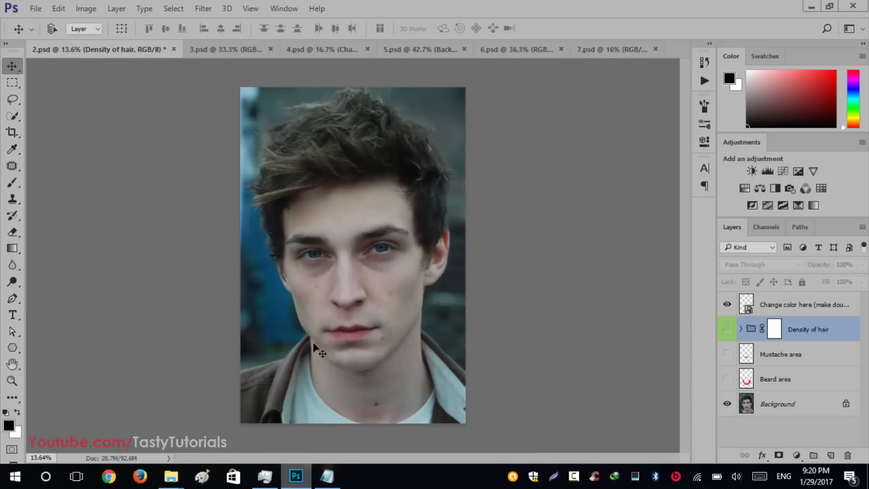
pyautogui.scroll(4, 316, 344)
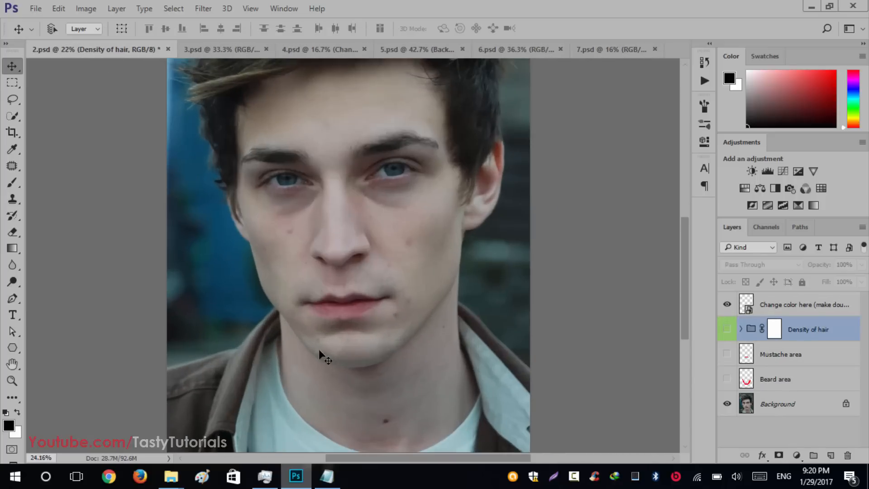
pyautogui.scroll(-1, 320, 350)
pyautogui.scroll(-2, 289, 297)
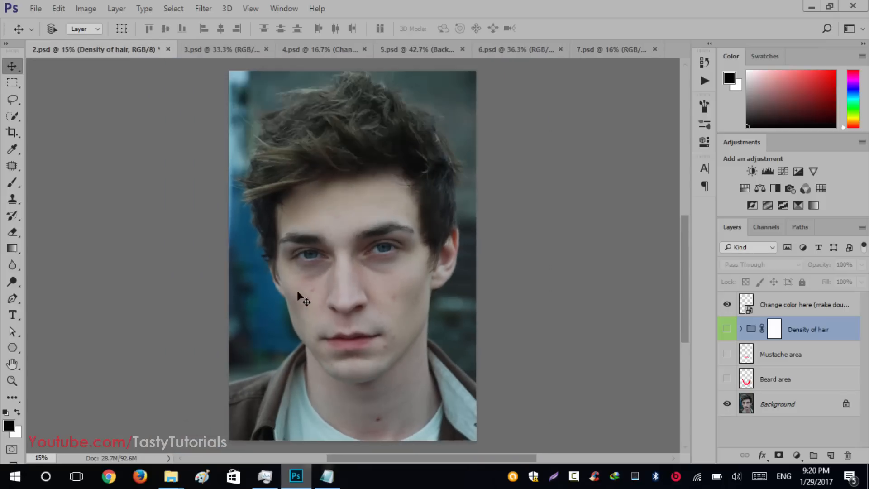
pyautogui.click(726, 328)
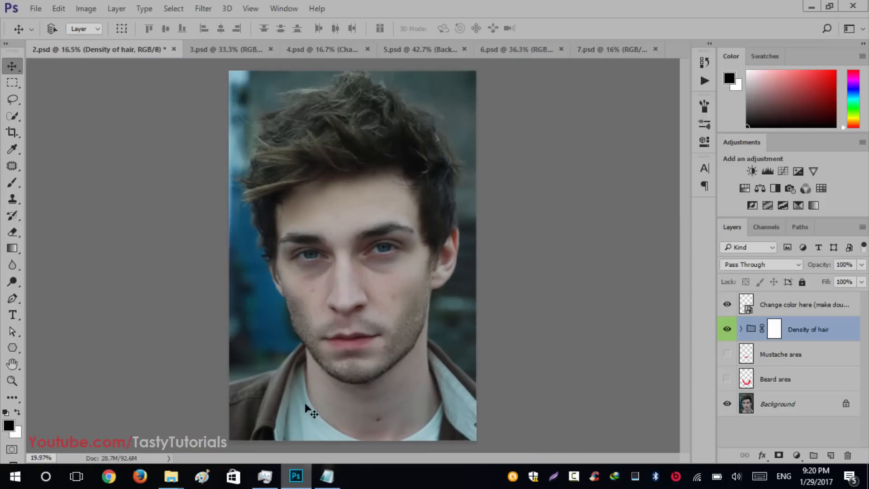
pyautogui.scroll(2, 343, 389)
pyautogui.scroll(-1, 511, 315)
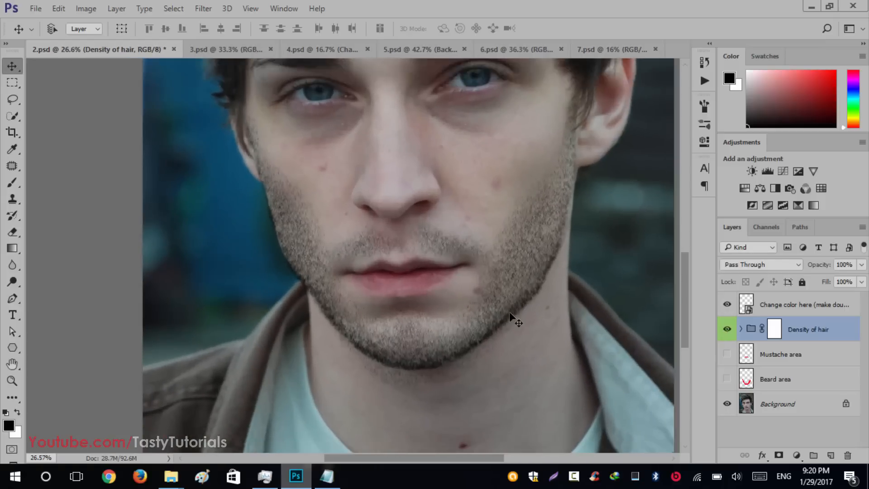
pyautogui.scroll(-3, 510, 313)
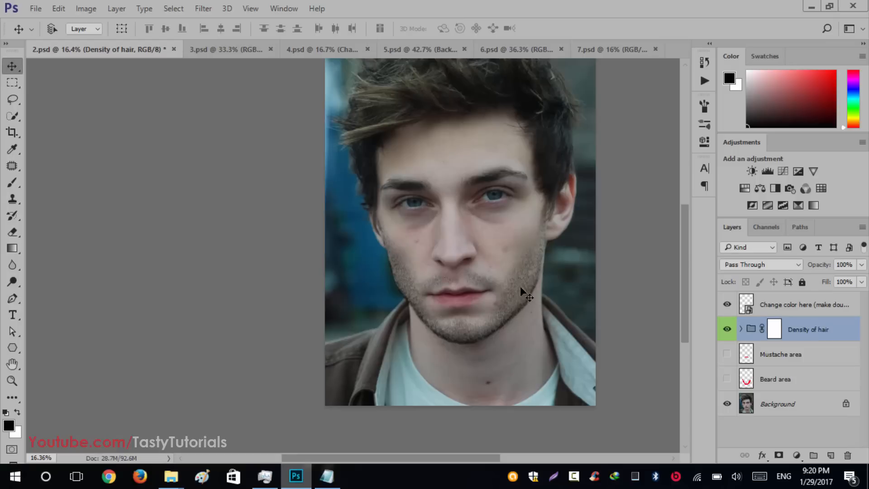
# Show the Density of hair group in 3.psd, check the beard on the wet face, and close the document
pyautogui.click(226, 51)
pyautogui.scroll(3, 222, 326)
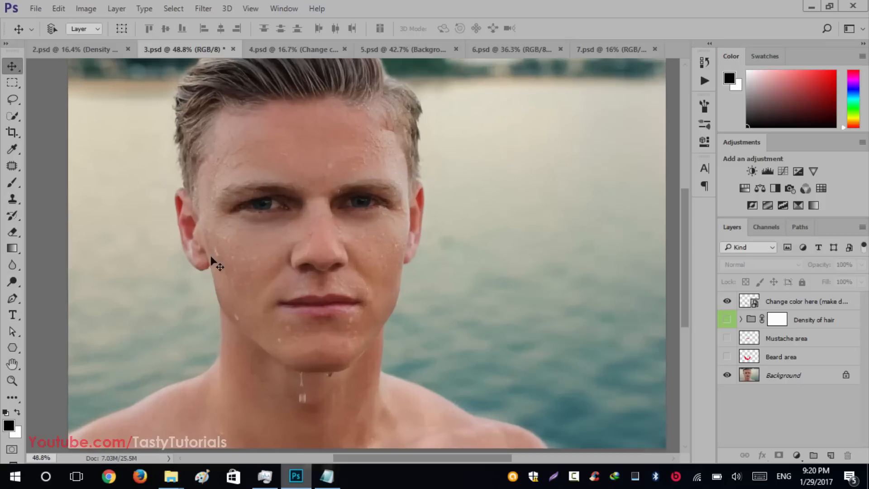
pyautogui.scroll(2, 357, 332)
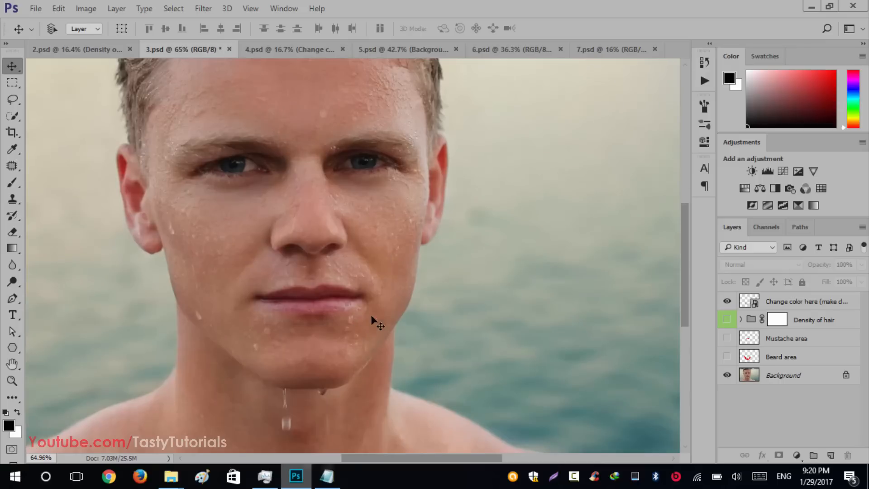
pyautogui.click(727, 319)
pyautogui.scroll(1, 303, 390)
pyautogui.scroll(-3, 302, 388)
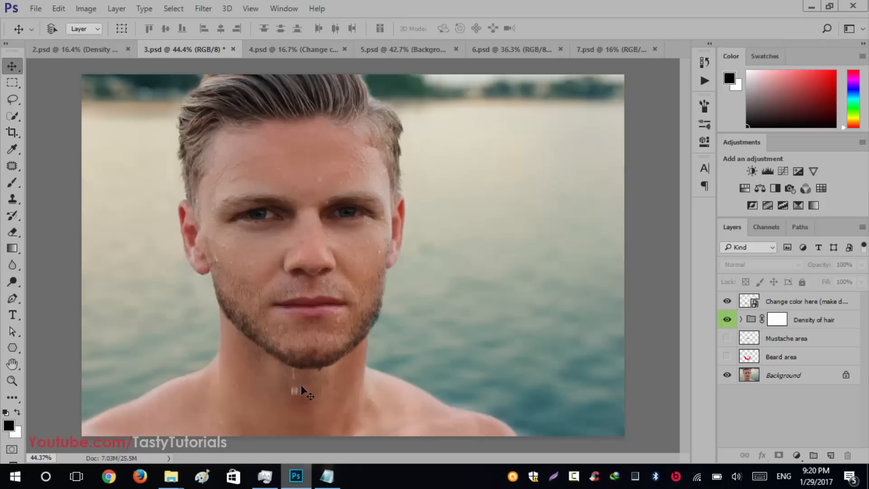
pyautogui.scroll(2, 300, 385)
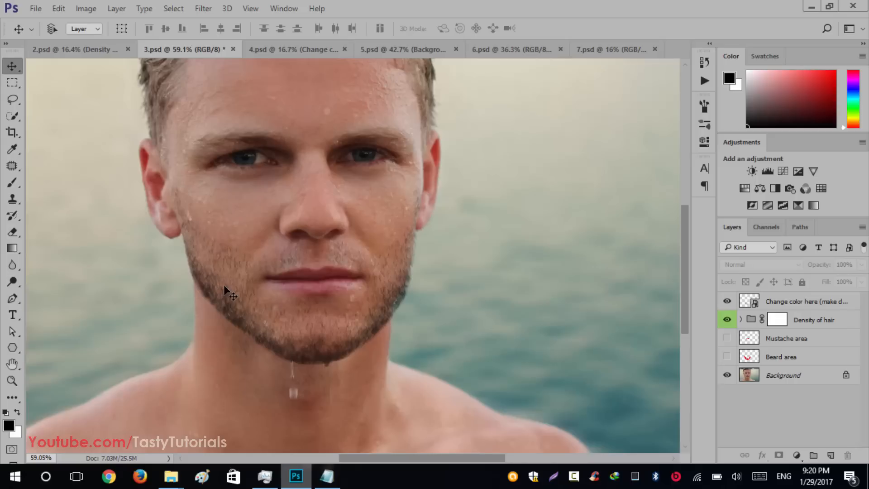
pyautogui.click(233, 49)
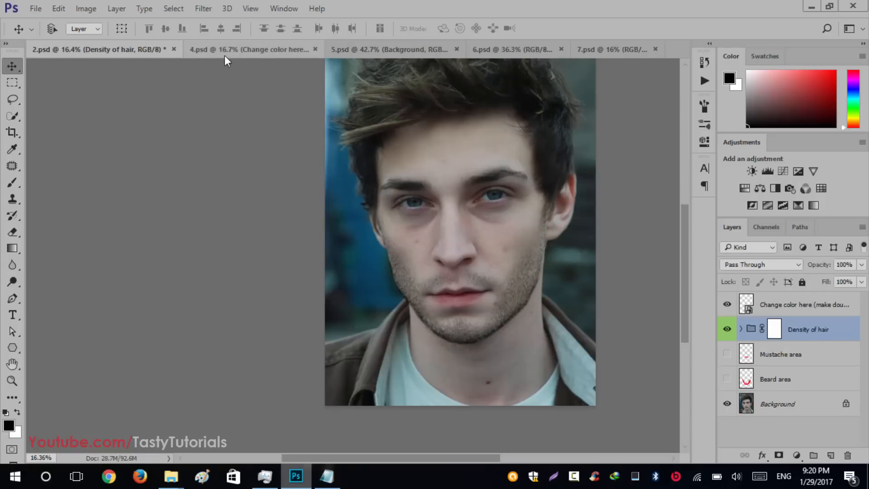
# Switch to 4.psd and show the Density of hair group on the face of the man in the suit
pyautogui.click(228, 51)
pyautogui.scroll(3, 291, 277)
pyautogui.scroll(3, 291, 275)
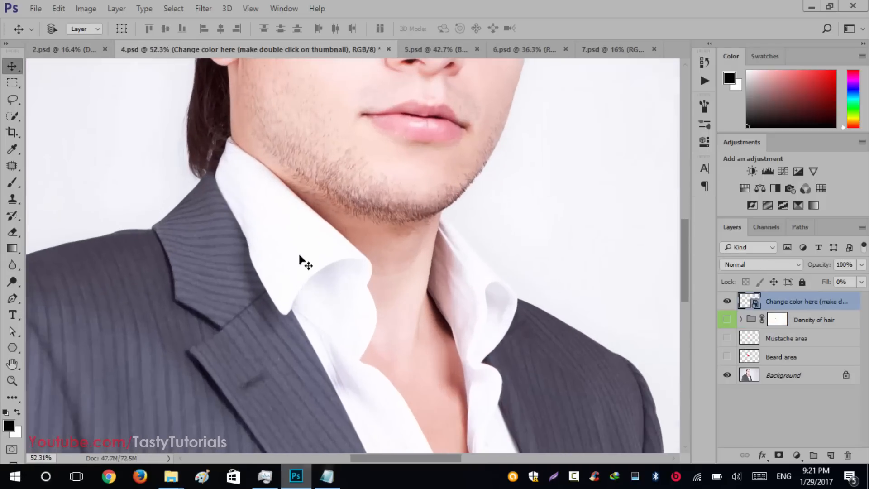
pyautogui.moveTo(684, 277); pyautogui.dragTo(682, 238)
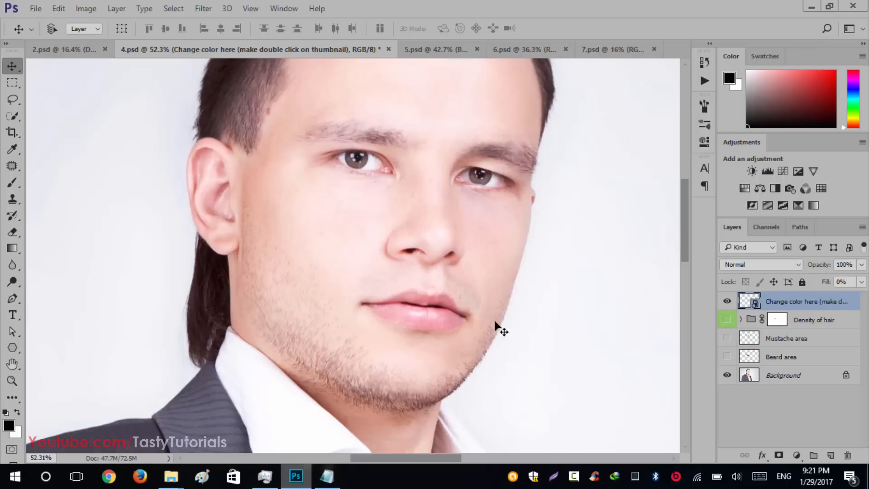
pyautogui.click(726, 319)
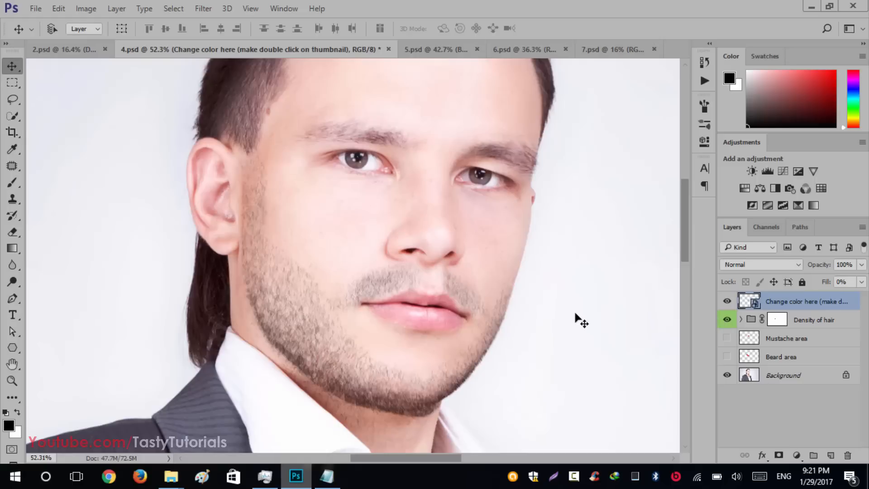
# Compare the face in 4.psd with the Density of hair group repeatedly hidden and shown
pyautogui.scroll(-3, 580, 320)
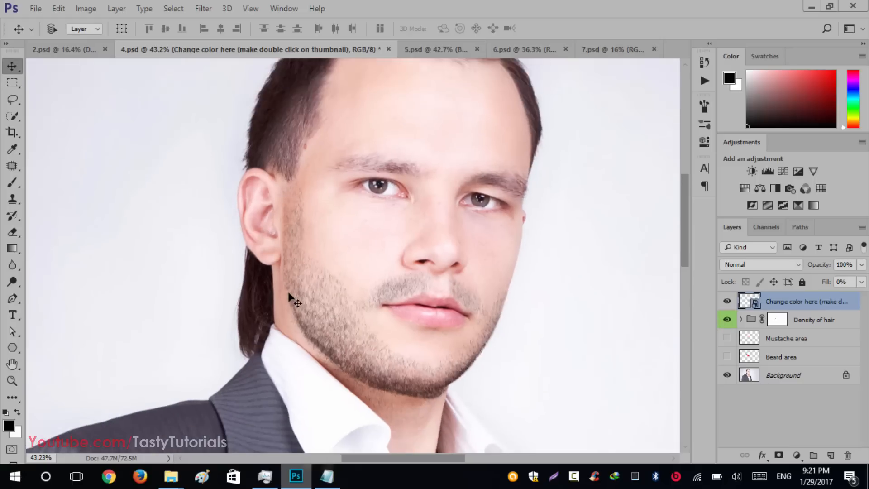
pyautogui.scroll(-1, 287, 292)
pyautogui.scroll(4, 288, 292)
pyautogui.click(726, 319)
pyautogui.click(726, 321)
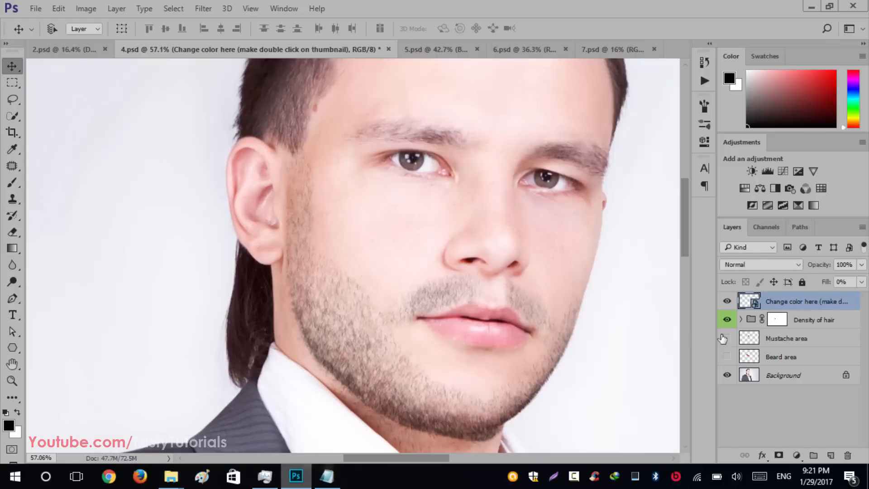
pyautogui.click(727, 320)
pyautogui.click(727, 321)
pyautogui.click(726, 320)
pyautogui.click(727, 320)
pyautogui.click(727, 320)
pyautogui.click(726, 320)
pyautogui.scroll(-5, 452, 361)
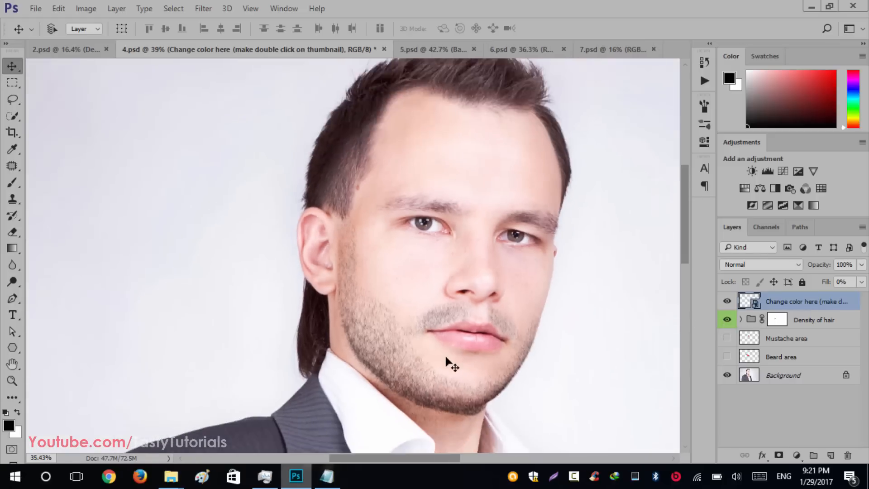
# Close the 4.psd document
pyautogui.click(388, 49)
pyautogui.click(413, 180)
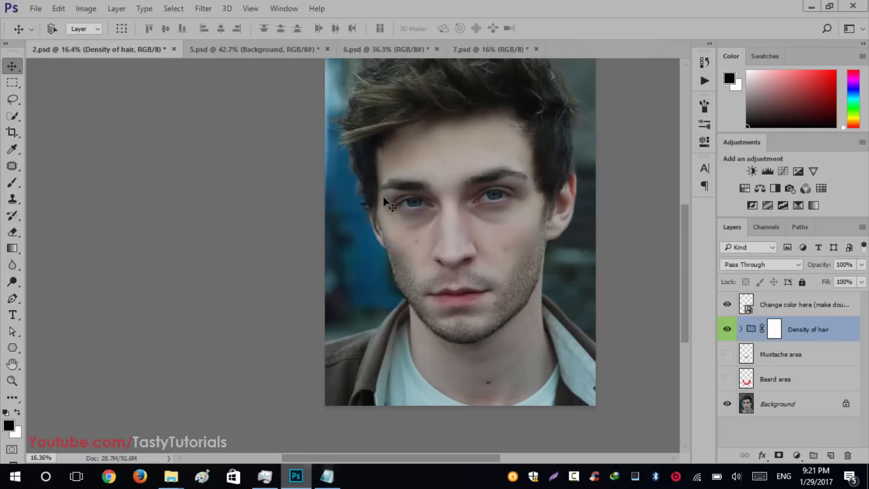
# Switch to 5.psd, show its Density of hair group and examine the beard on the man in the dark jacket
pyautogui.click(307, 50)
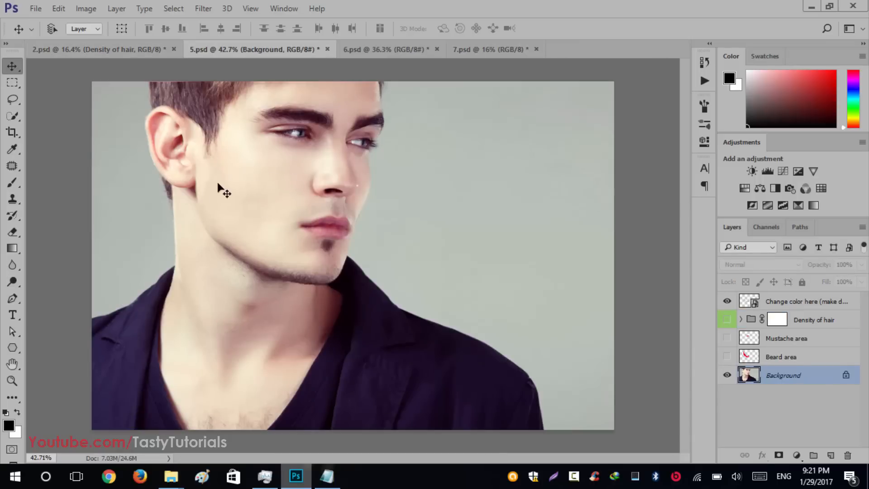
pyautogui.keyDown('alt'); pyautogui.scroll(3, 217, 183); pyautogui.keyUp('alt')
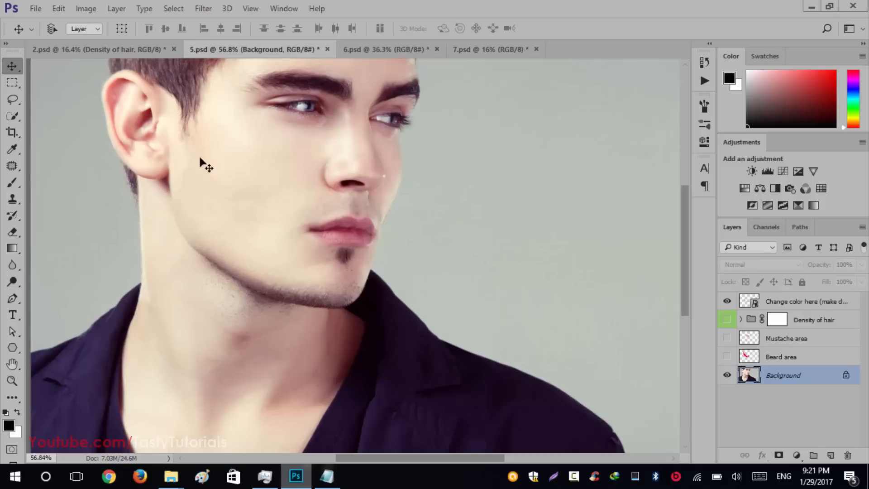
pyautogui.keyDown('alt'); pyautogui.scroll(1, 187, 242); pyautogui.keyUp('alt')
pyautogui.keyDown('alt'); pyautogui.scroll(1, 187, 245); pyautogui.keyUp('alt')
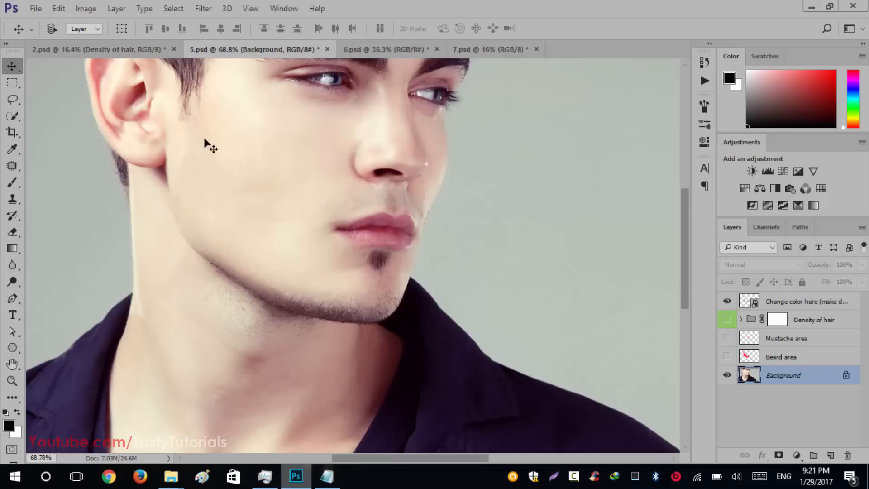
pyautogui.click(726, 320)
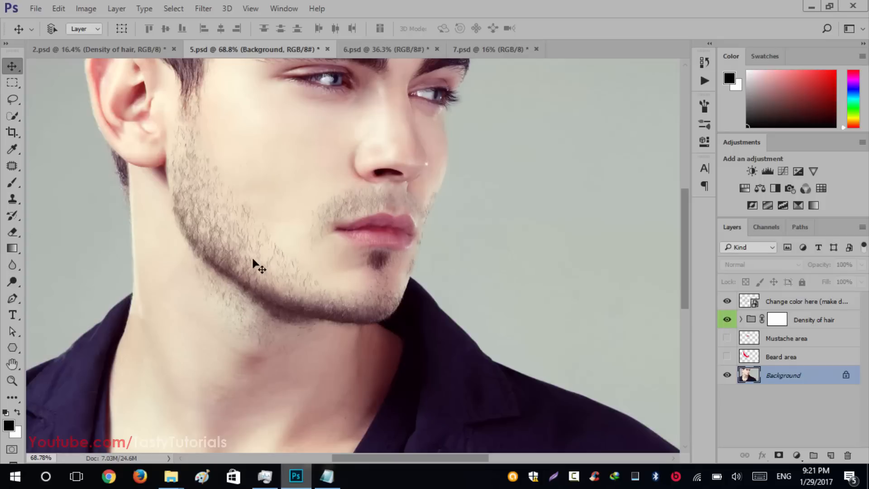
pyautogui.scroll(-2, 255, 266)
pyautogui.scroll(-2, 254, 266)
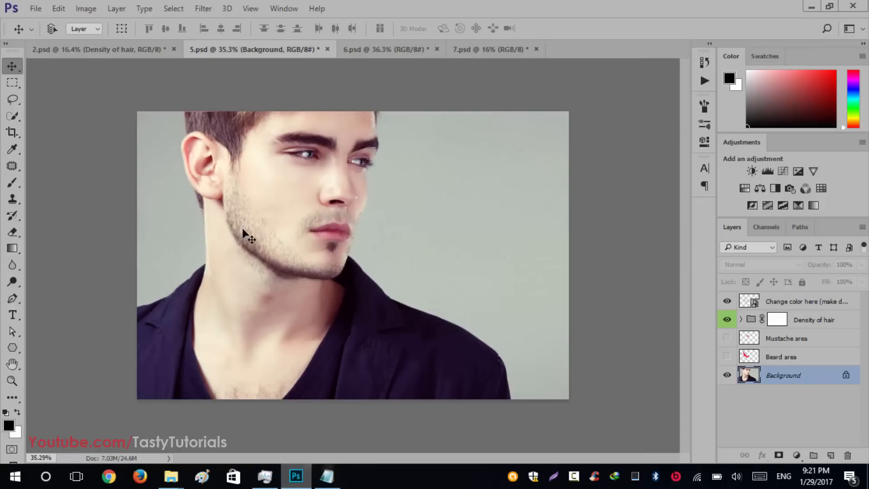
pyautogui.scroll(4, 243, 232)
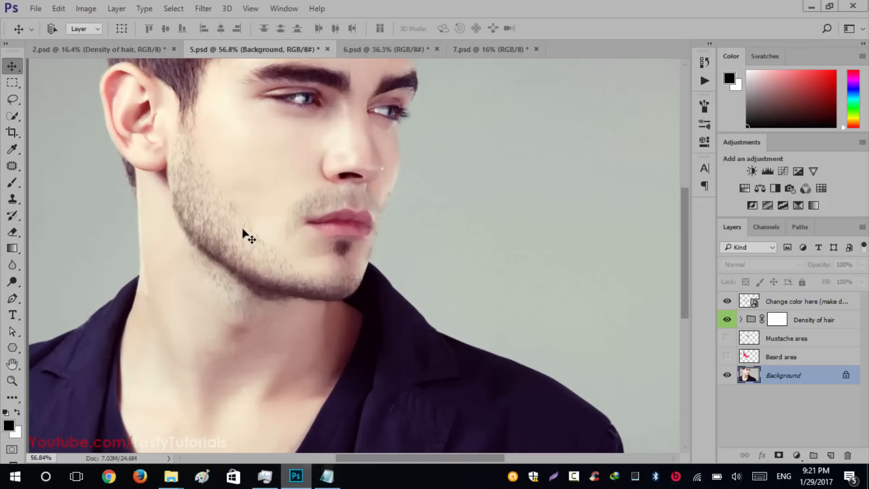
pyautogui.scroll(-4, 185, 215)
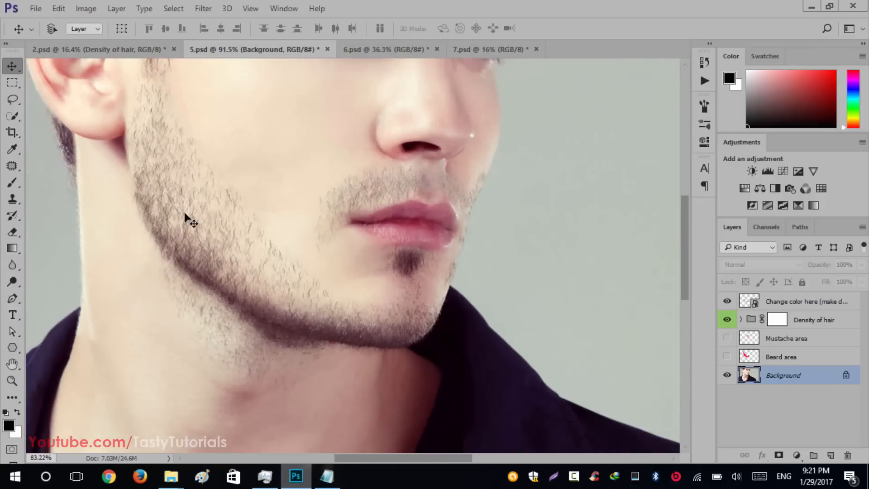
pyautogui.scroll(-1, 185, 215)
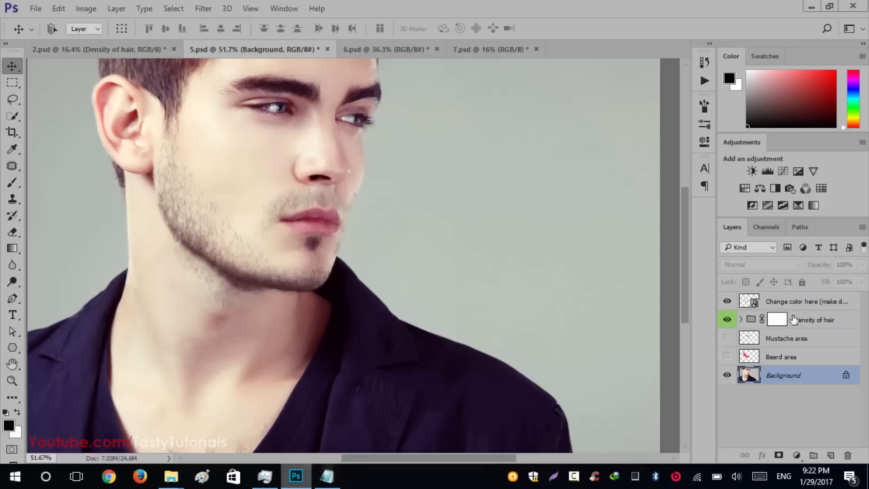
pyautogui.scroll(2, 161, 206)
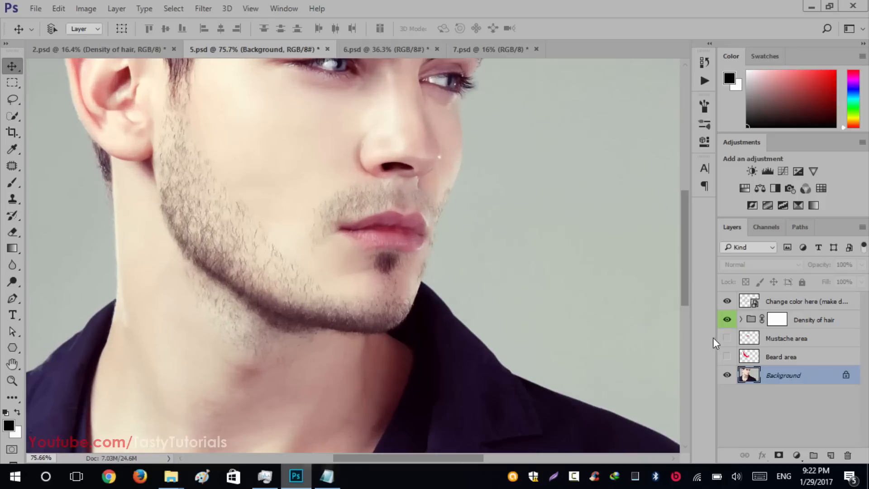
# Expand the Density of hair group in 5.psd and show its Maximum layer to preview a denser beard
pyautogui.click(741, 319)
pyautogui.scroll(-2, 176, 212)
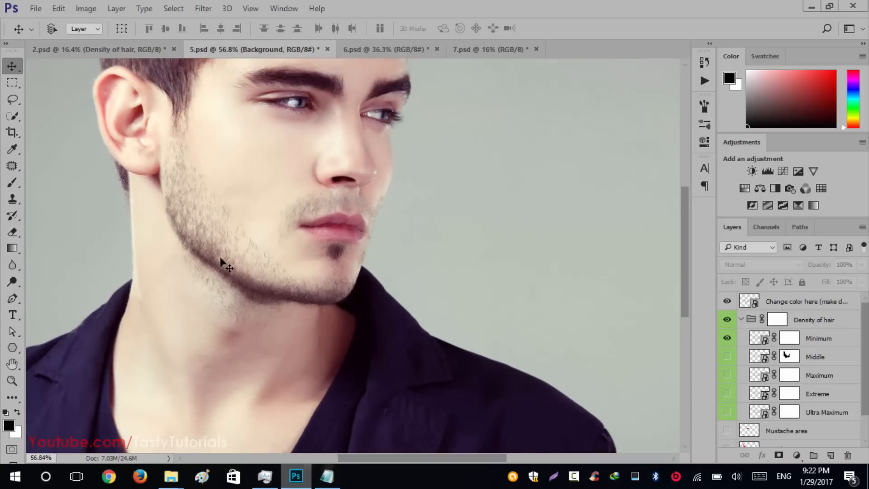
pyautogui.click(727, 375)
pyautogui.click(727, 375)
pyautogui.click(727, 375)
pyautogui.scroll(-4, 459, 311)
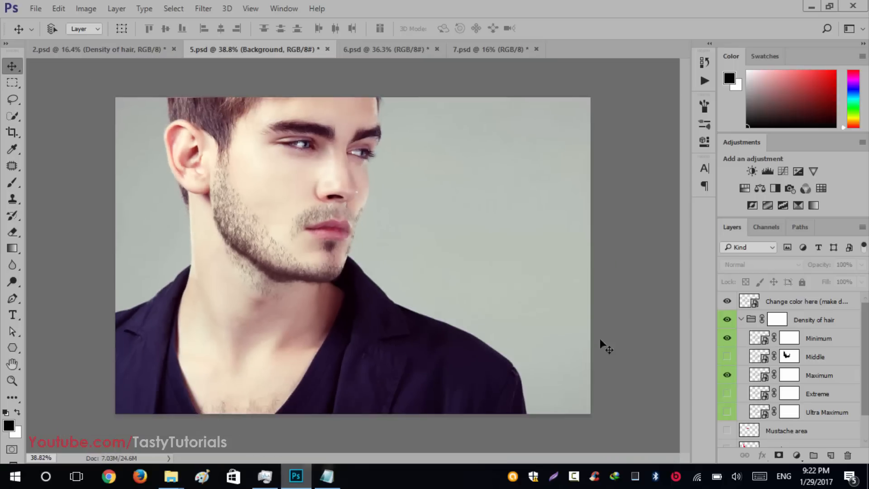
# Preview the Extreme and Ultra Maximum layers in 5.psd, and hide them together with the Maximum layer
pyautogui.click(727, 393)
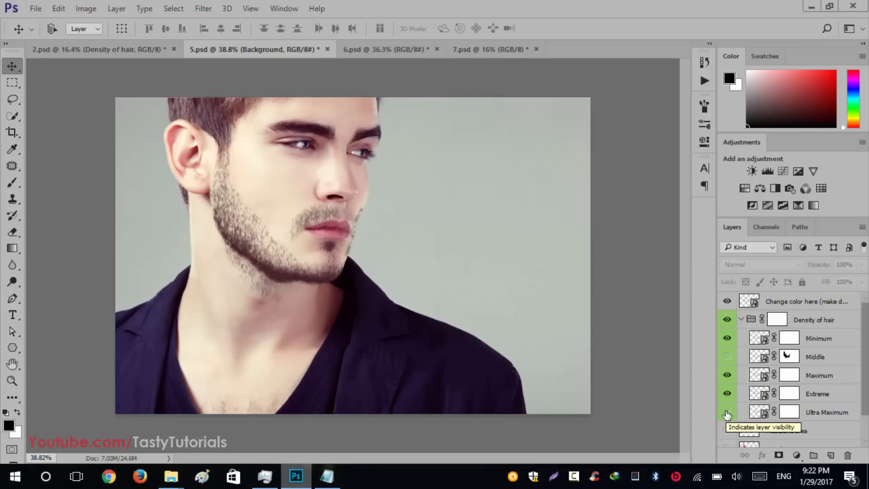
pyautogui.click(727, 412)
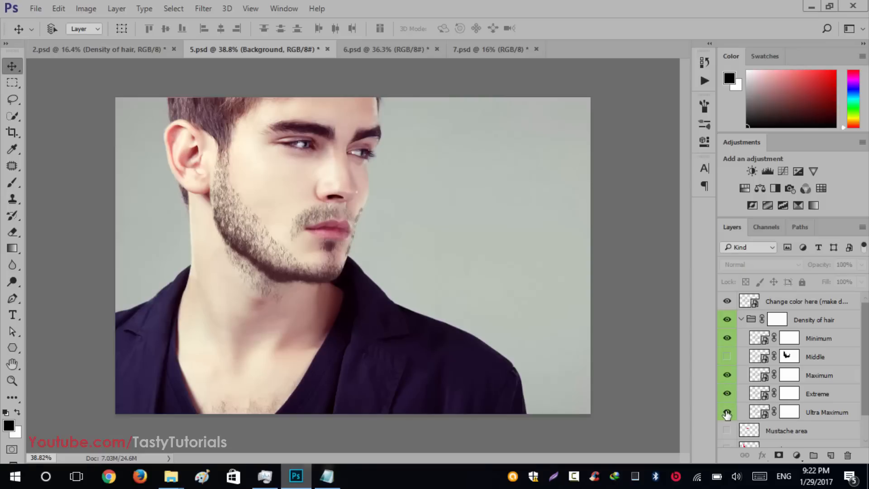
pyautogui.moveTo(727, 412); pyautogui.dragTo(732, 384)
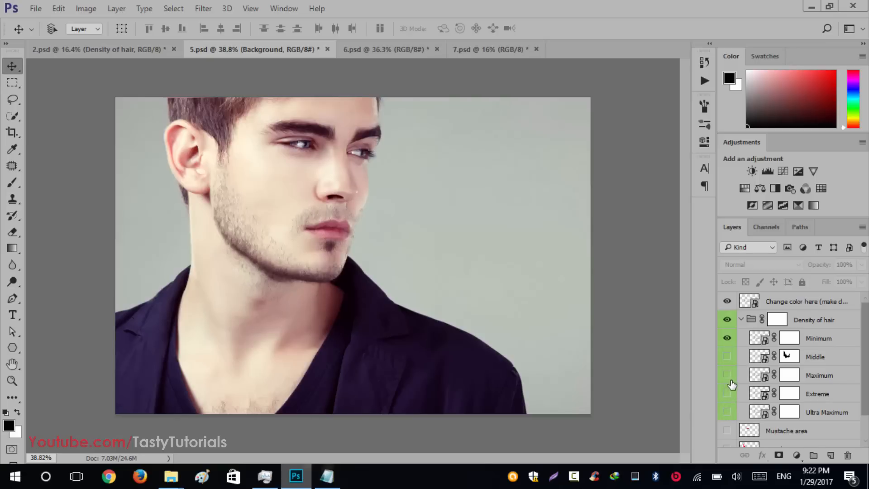
# Show the Middle layer in 5.psd to thicken the mustache and check it on the face
pyautogui.click(728, 357)
pyautogui.click(727, 356)
pyautogui.scroll(3, 329, 229)
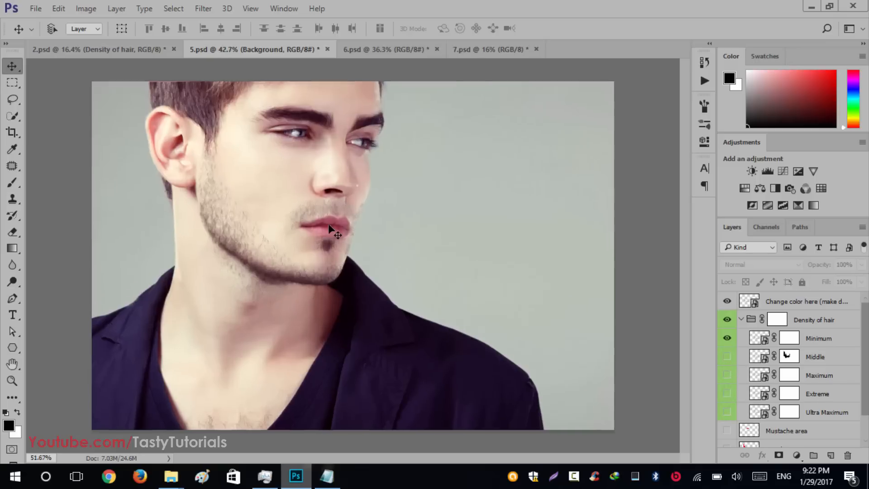
pyautogui.scroll(5, 329, 228)
pyautogui.scroll(2, 289, 181)
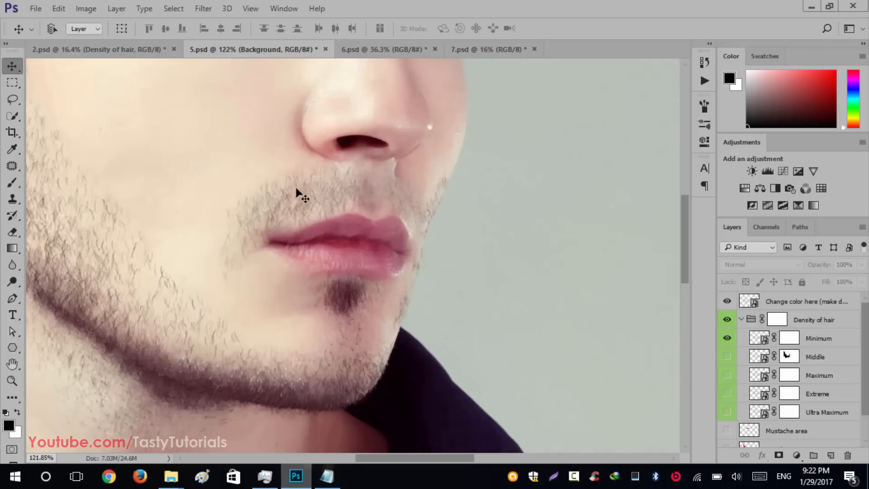
pyautogui.click(726, 356)
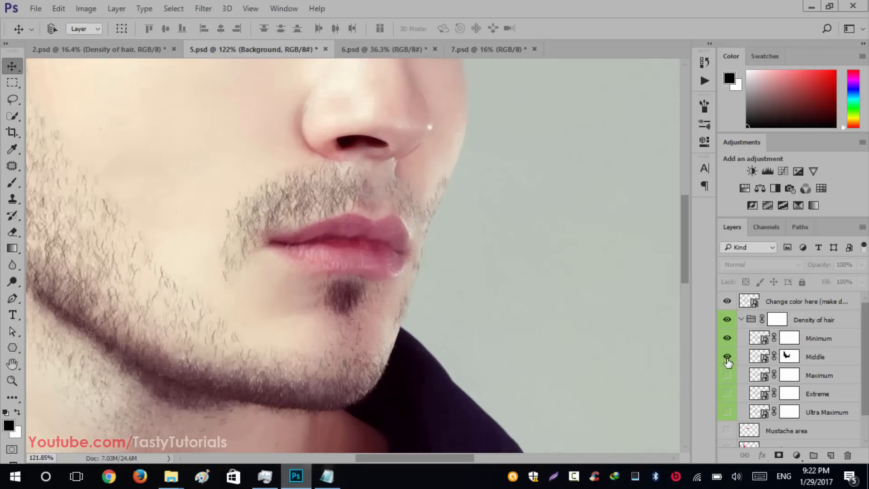
pyautogui.scroll(-7, 427, 258)
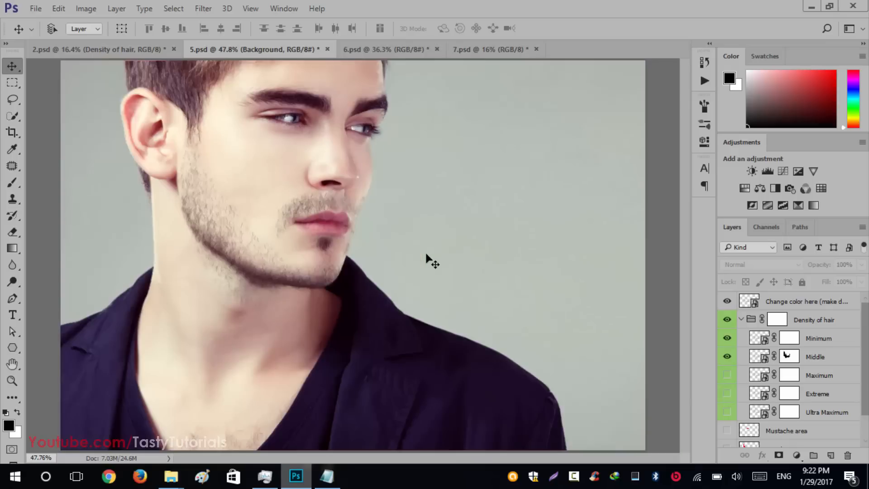
# Switch to 6.psd and show the Density of hair group on the wet face
pyautogui.click(373, 53)
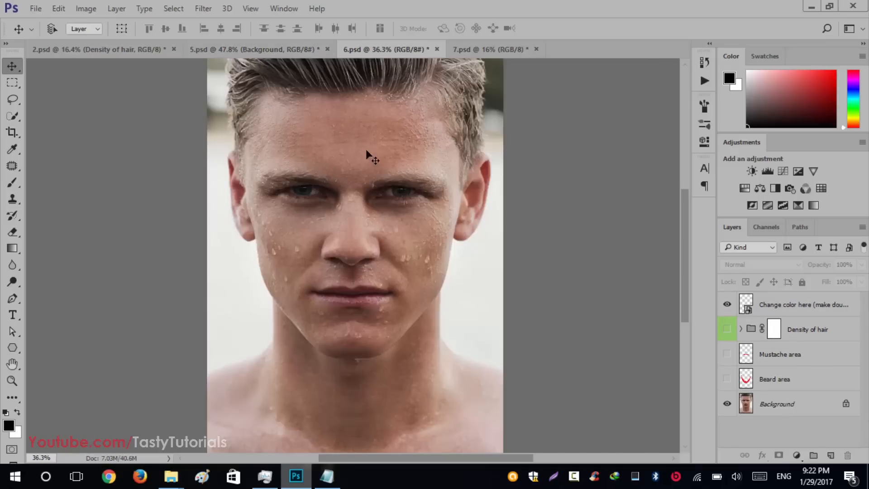
pyautogui.scroll(1, 375, 161)
pyautogui.scroll(-2, 323, 257)
pyautogui.scroll(1, 323, 256)
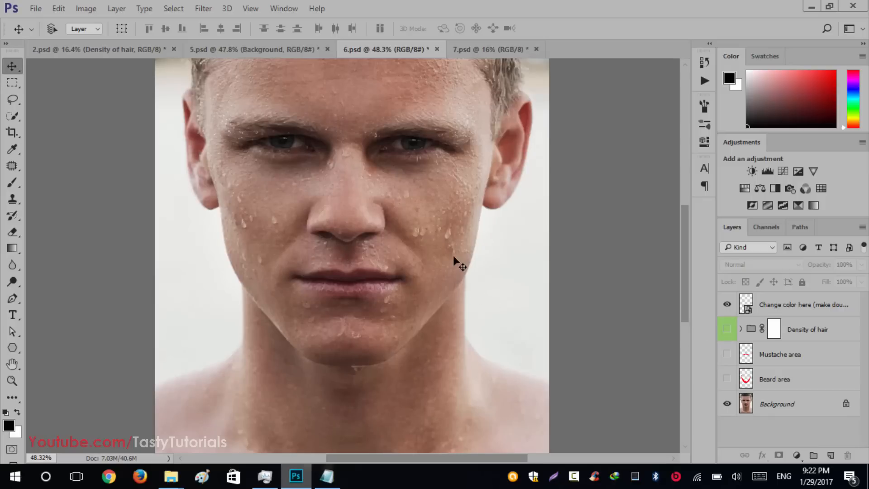
pyautogui.click(727, 336)
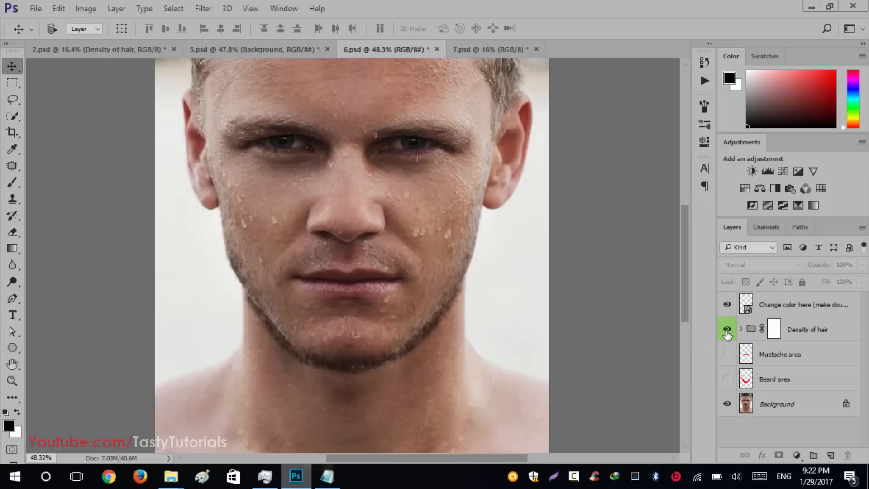
pyautogui.scroll(2, 365, 333)
pyautogui.scroll(-1, 365, 333)
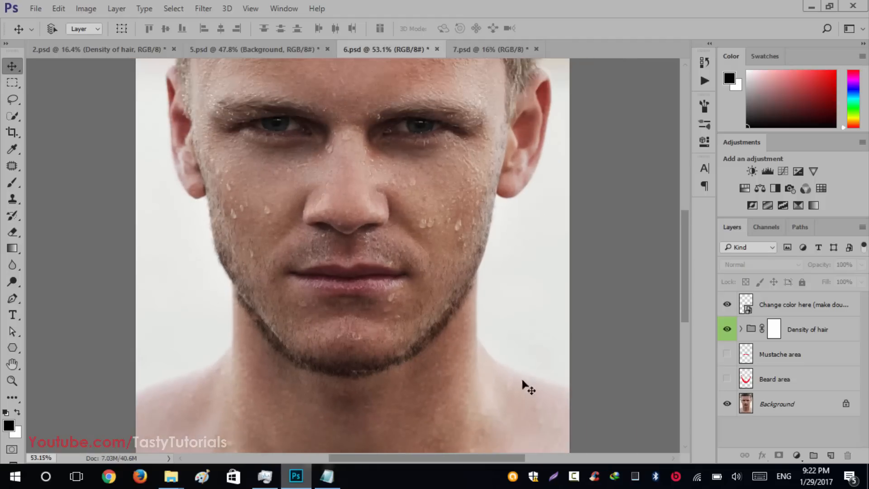
# Compare the face in 6.psd with the Density of hair group hidden and shown, examining the mustache up close
pyautogui.click(728, 329)
pyautogui.click(726, 329)
pyautogui.scroll(-3, 376, 275)
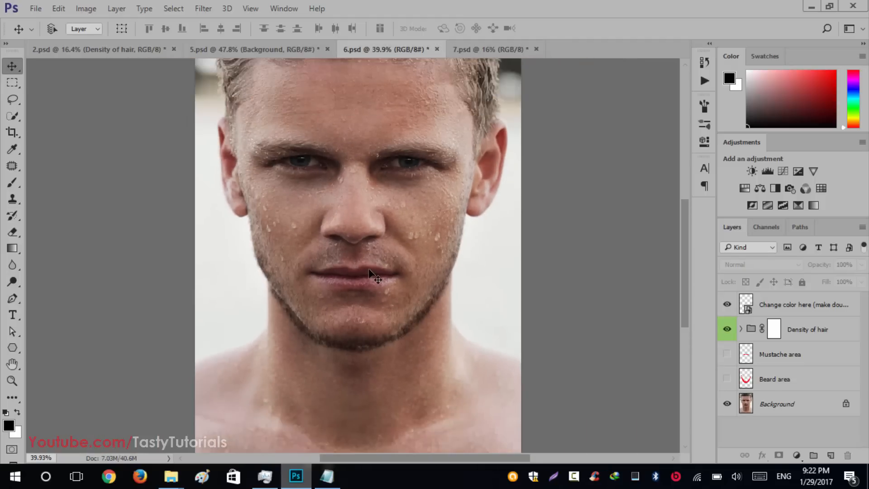
pyautogui.scroll(-1, 267, 271)
pyautogui.scroll(4, 266, 272)
pyautogui.scroll(4, 322, 252)
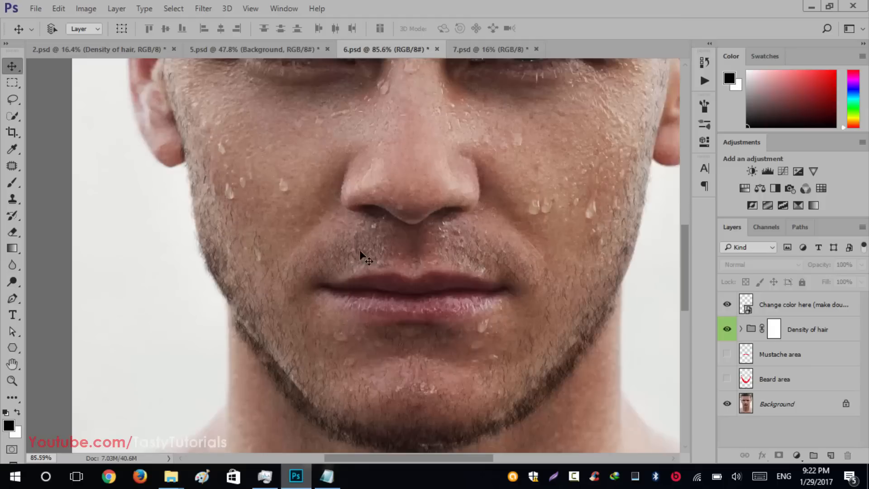
# Expand the Density of hair group in 6.psd and preview the beard with its Middle layer shown
pyautogui.click(741, 329)
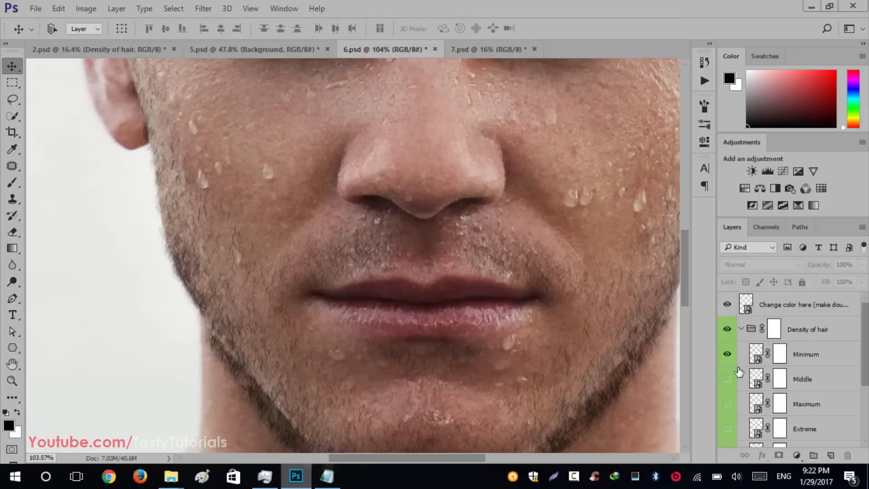
pyautogui.click(727, 379)
pyautogui.click(727, 379)
pyautogui.click(727, 379)
pyautogui.scroll(-4, 522, 335)
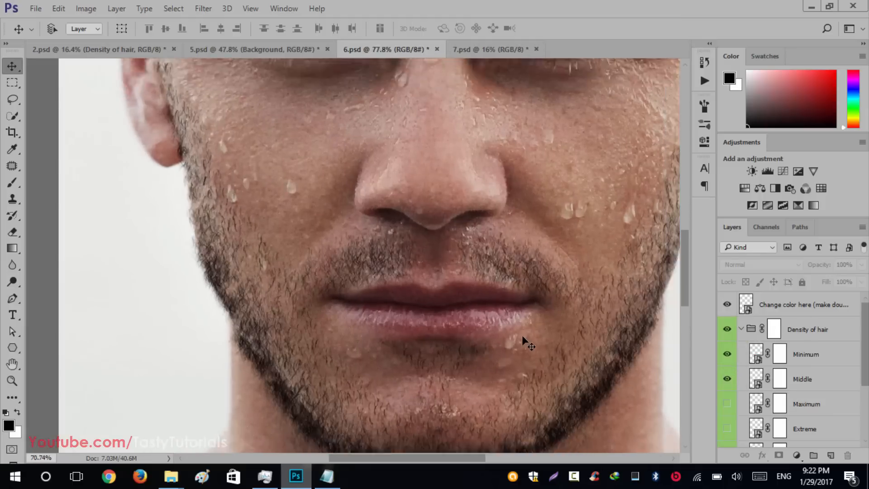
pyautogui.scroll(1, 452, 312)
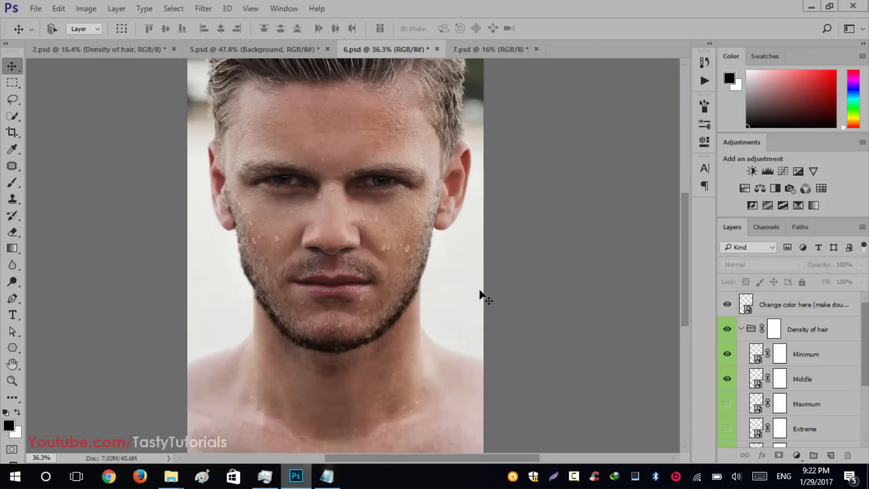
# Preview the Maximum layer in 6.psd, hide it and the Middle layer, and collapse the Density of hair group
pyautogui.click(726, 404)
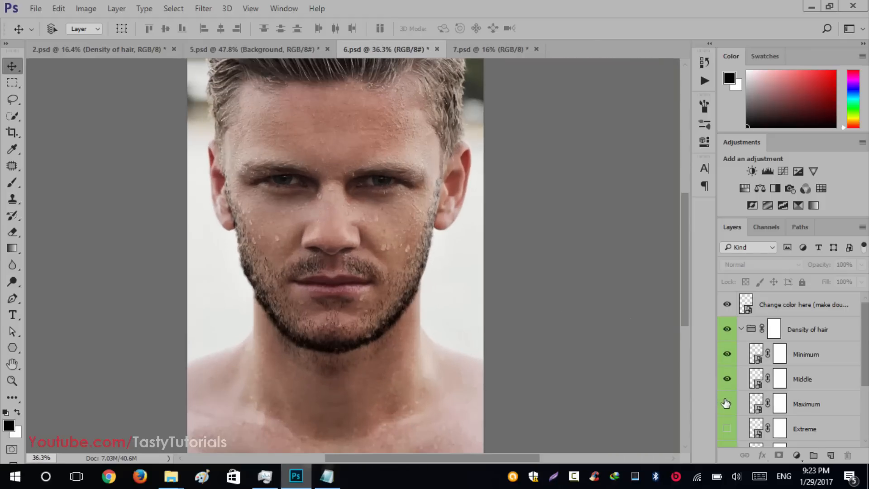
pyautogui.click(726, 403)
pyautogui.click(729, 382)
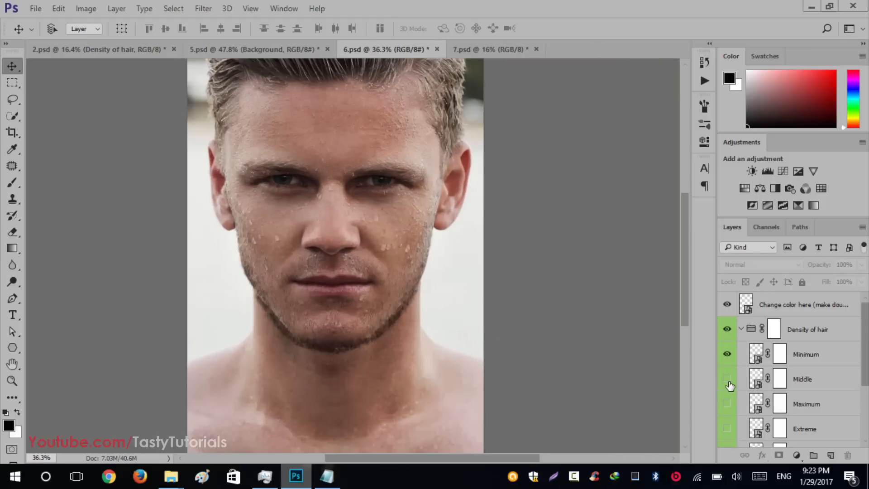
pyautogui.click(729, 382)
pyautogui.click(729, 382)
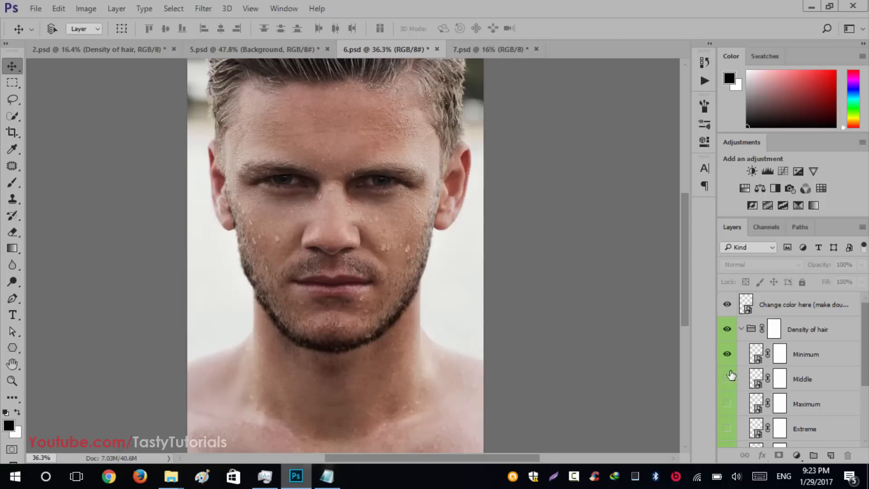
pyautogui.click(741, 328)
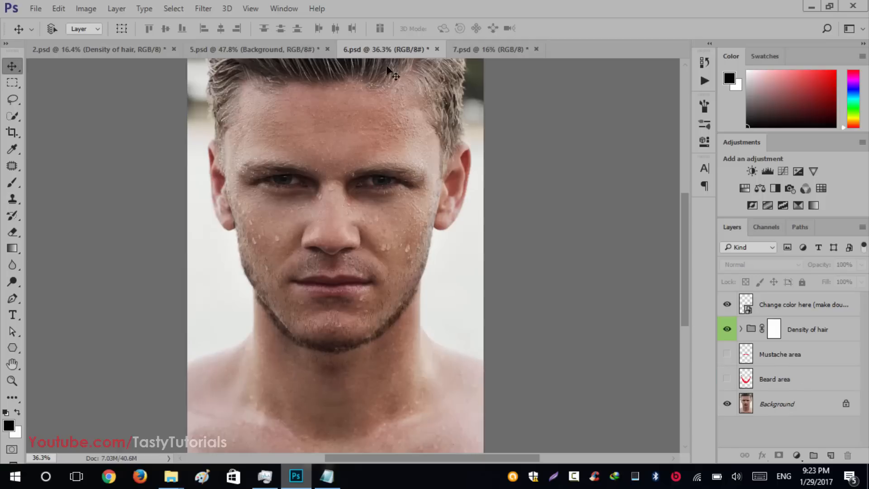
# Switch to 7.psd and briefly show the Beard area and Mustache area layers on the face with sunglasses
pyautogui.click(456, 47)
pyautogui.scroll(4, 322, 255)
pyautogui.scroll(4, 250, 219)
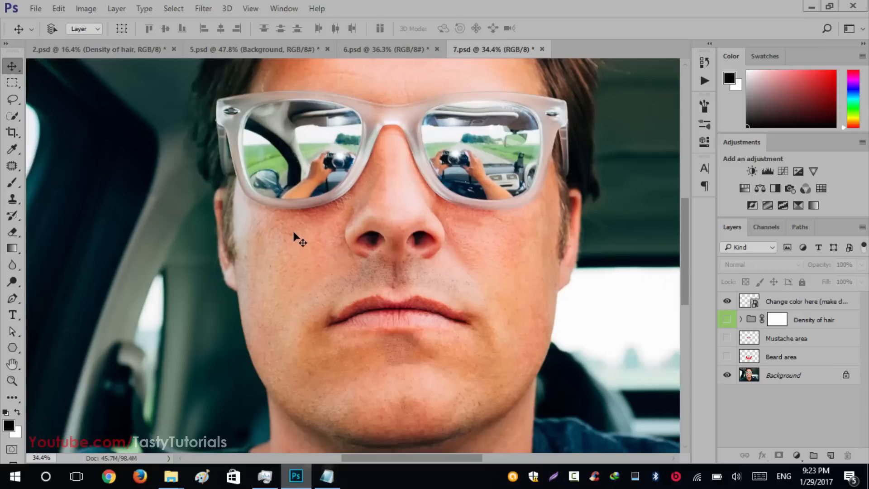
pyautogui.click(726, 358)
pyautogui.click(726, 360)
pyautogui.click(726, 340)
pyautogui.click(726, 358)
pyautogui.click(727, 358)
pyautogui.click(726, 338)
# Show the Density of hair group in 7.psd and compare the face without and with it
pyautogui.click(726, 320)
pyautogui.scroll(-1, 462, 336)
pyautogui.scroll(5, 461, 336)
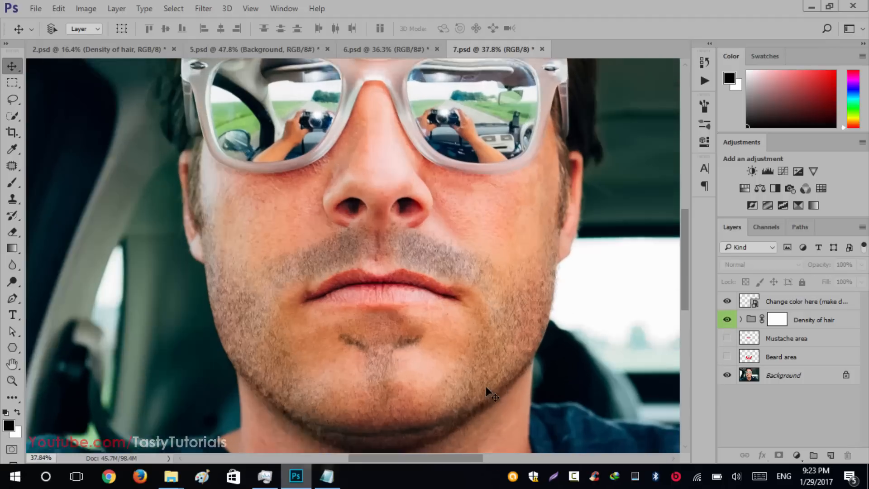
pyautogui.click(727, 319)
pyautogui.click(726, 319)
# Expand the Density of hair group in 7.psd, preview the Middle layer, and show the Maximum layer
pyautogui.click(741, 319)
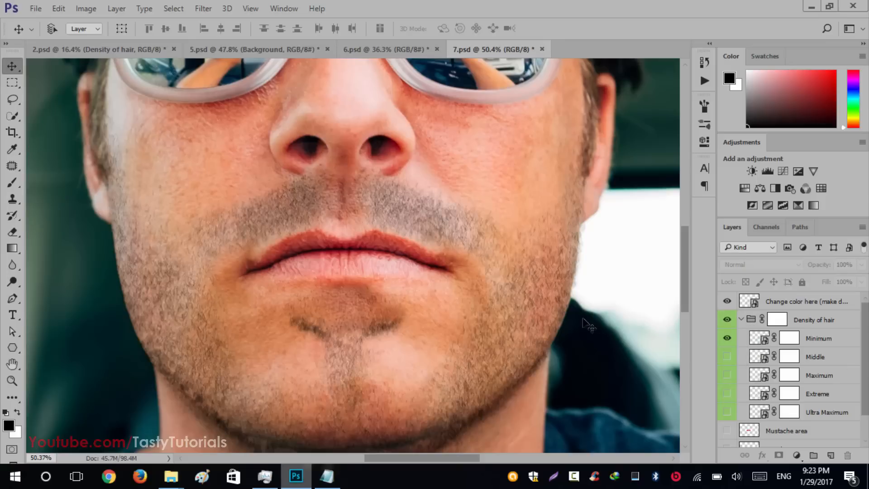
pyautogui.click(727, 357)
pyautogui.click(728, 357)
pyautogui.click(727, 375)
pyautogui.click(727, 375)
pyautogui.click(727, 375)
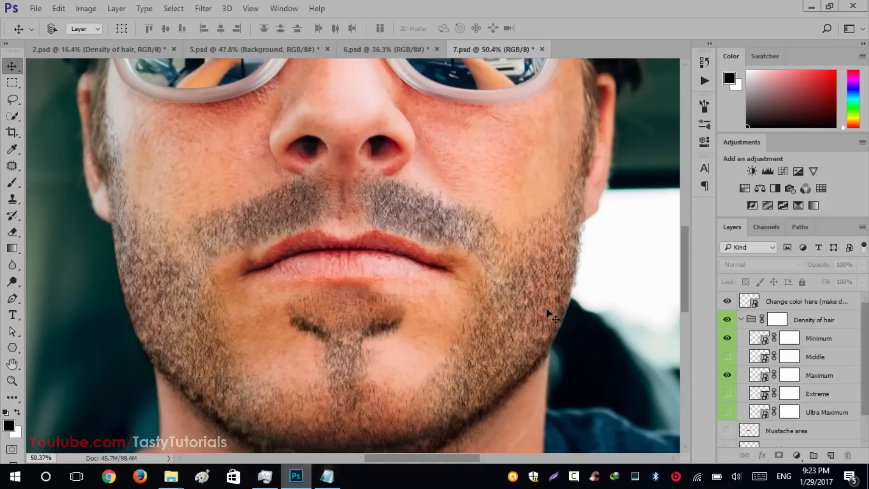
# Hide the Maximum layer in 7.psd, select the Density of hair group, and close the document
pyautogui.scroll(-5, 547, 307)
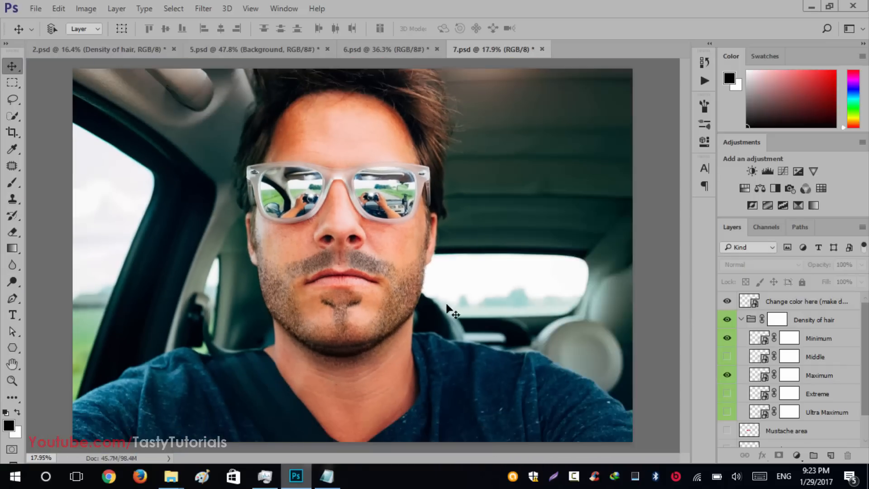
pyautogui.click(724, 376)
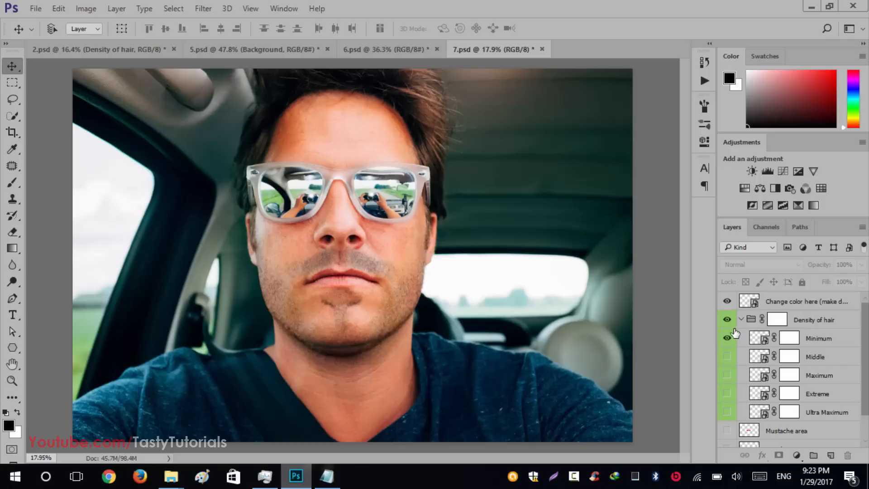
pyautogui.click(747, 323)
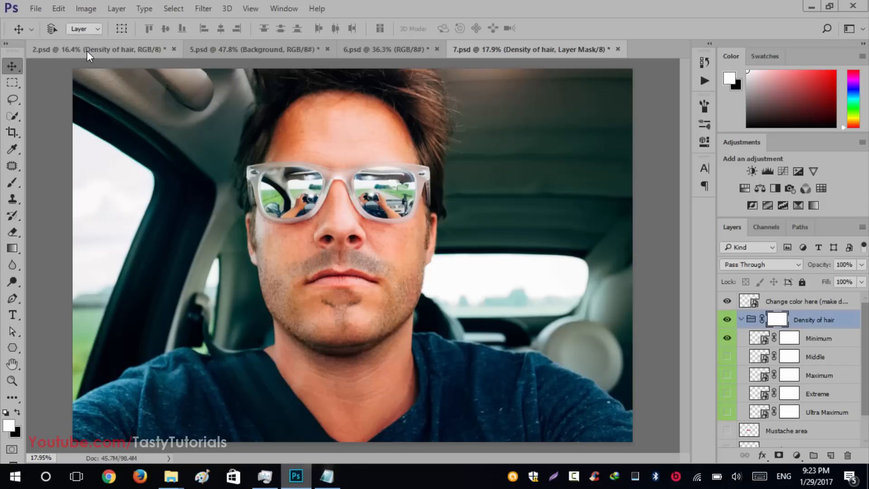
pyautogui.click(618, 49)
pyautogui.click(473, 184)
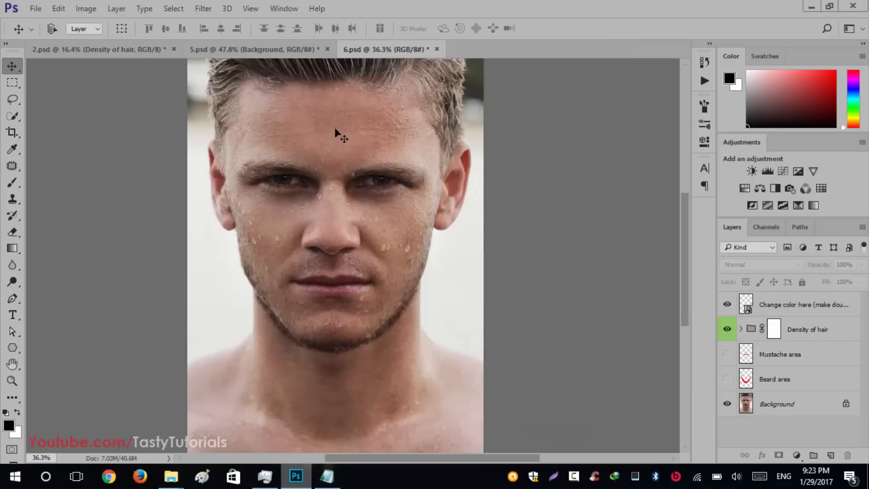
# Switch to 2.psd and delete the color, Density of hair, Mustache area and Beard area layers, leaving only the Background
pyautogui.click(115, 48)
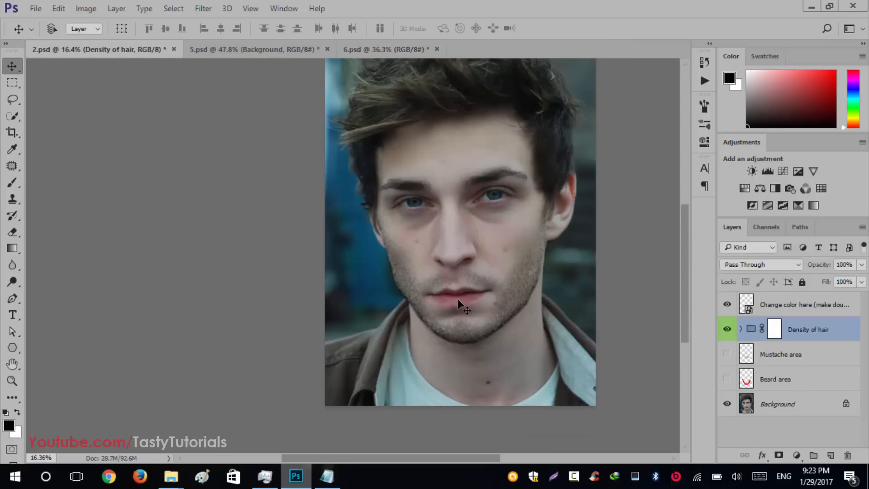
pyautogui.scroll(-3, 458, 298)
pyautogui.scroll(4, 360, 276)
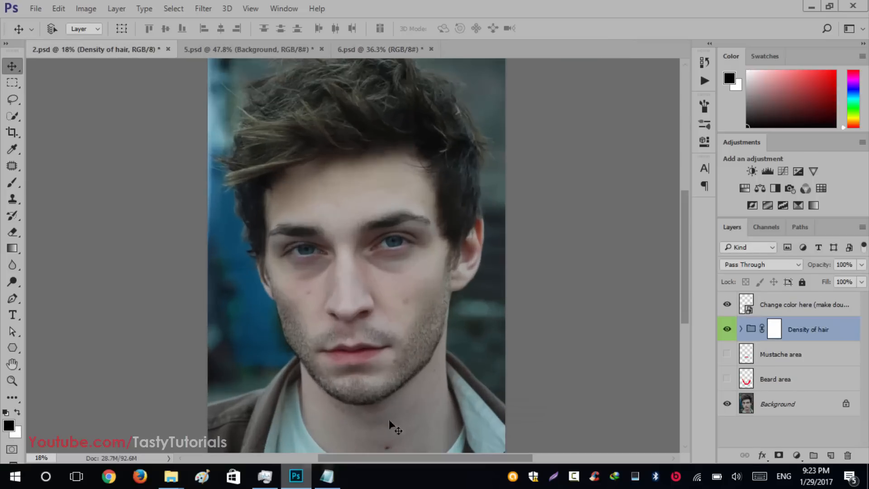
pyautogui.click(822, 307)
pyautogui.press('Delete')
pyautogui.press('Delete')
pyautogui.press('Delete')
pyautogui.press('Delete')
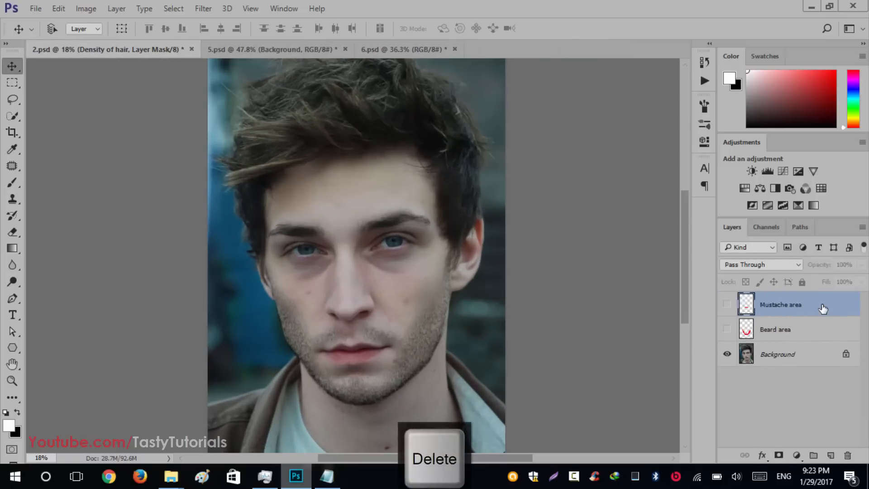
# Examine the original portrait in 2.psd, from the cheeks, lips and chin close up to the whole photo
pyautogui.scroll(1, 338, 345)
pyautogui.scroll(-3, 337, 346)
pyautogui.scroll(4, 337, 347)
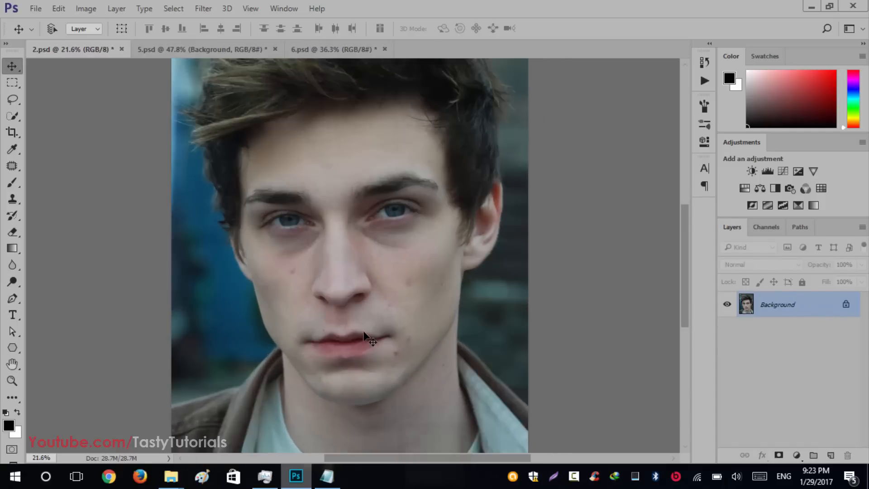
pyautogui.scroll(-2, 643, 267)
pyautogui.scroll(2, 369, 272)
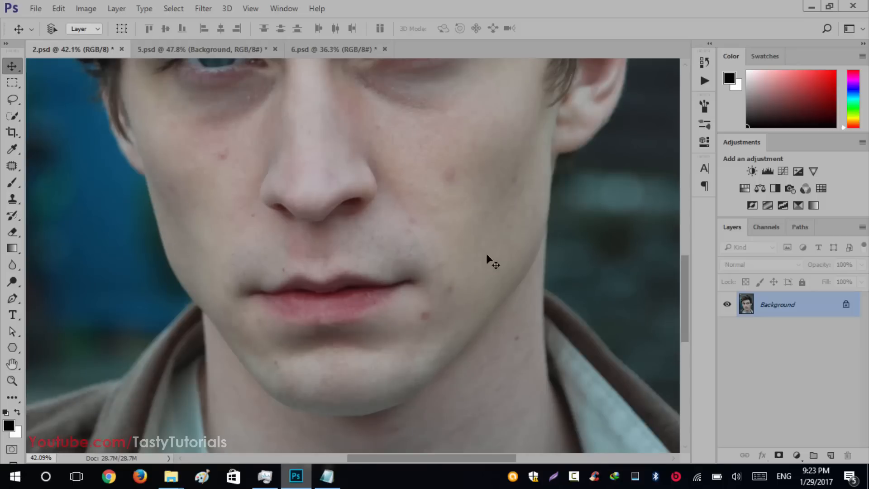
pyautogui.scroll(-1, 388, 295)
pyautogui.scroll(-1, 388, 294)
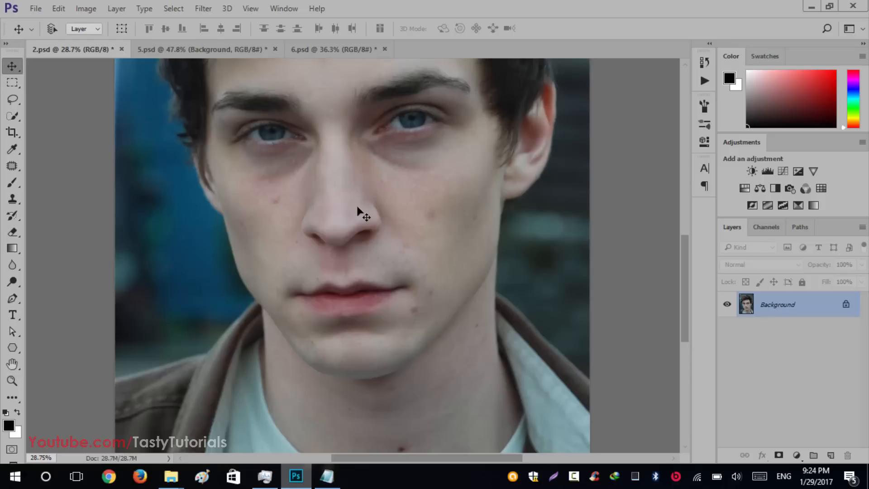
pyautogui.scroll(-1, 358, 208)
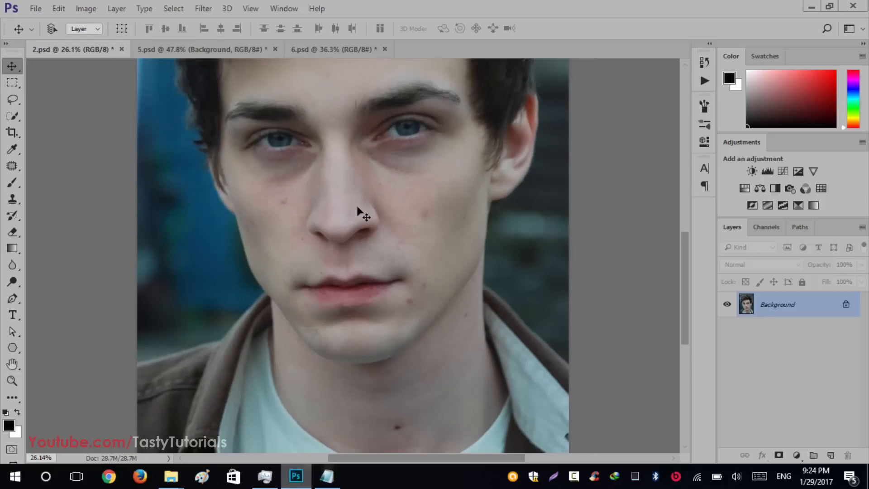
pyautogui.scroll(-3, 358, 208)
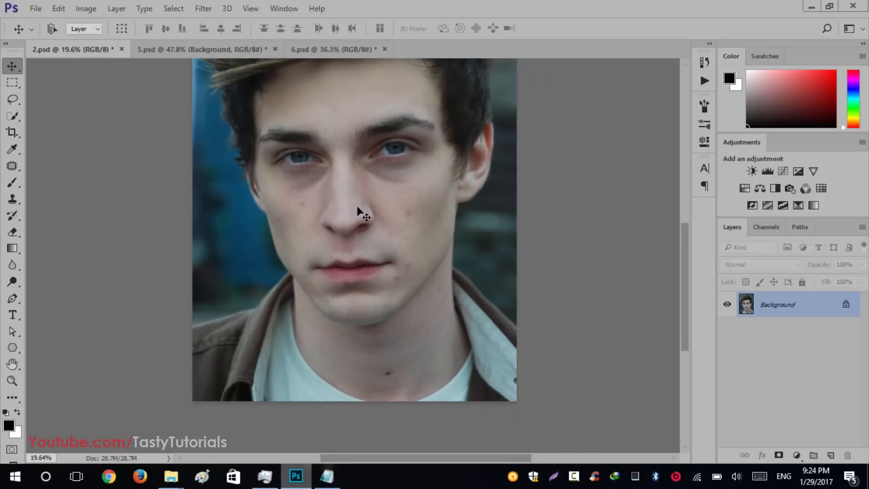
pyautogui.scroll(-3, 358, 208)
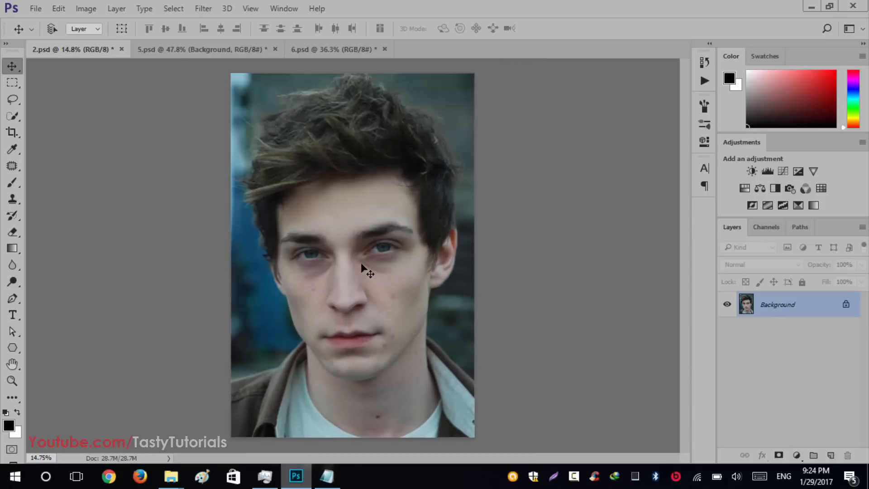
pyautogui.scroll(4, 361, 257)
pyautogui.scroll(1, 465, 359)
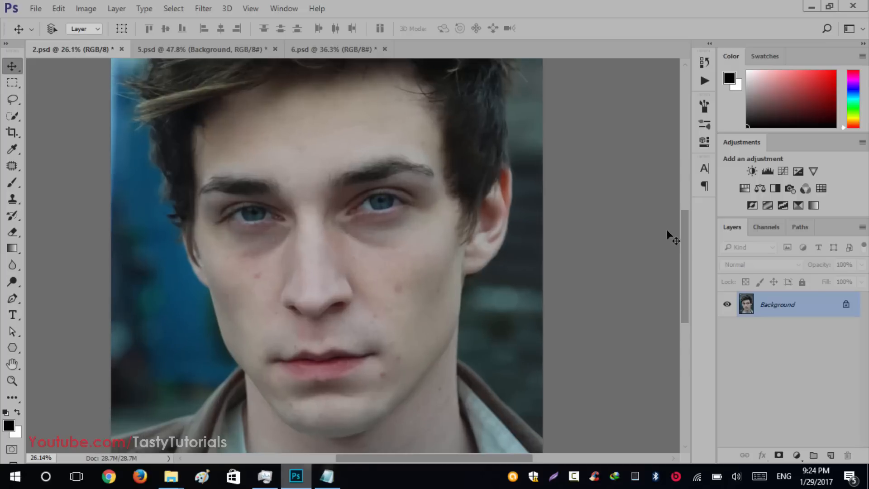
pyautogui.moveTo(680, 238); pyautogui.dragTo(685, 258)
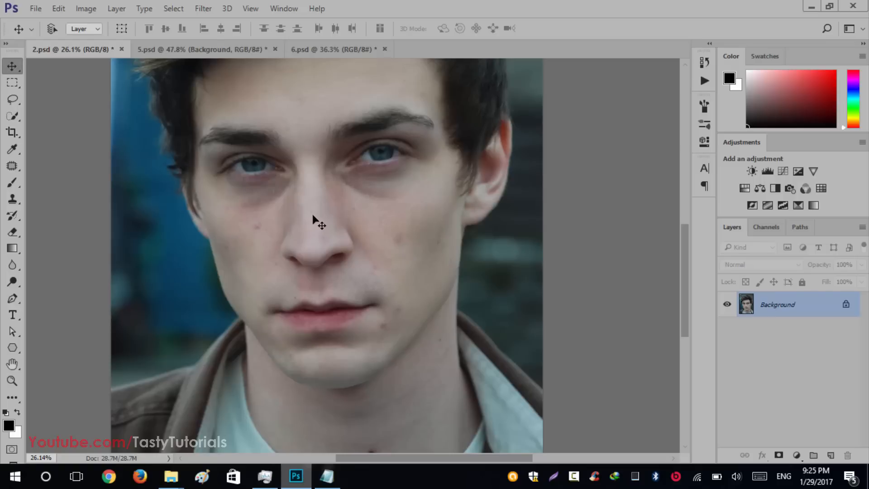
# Open the brush presets in the Preset Manager, select the Facial Hair Brushes file for loading, cancel, and close the manager
pyautogui.click(61, 9)
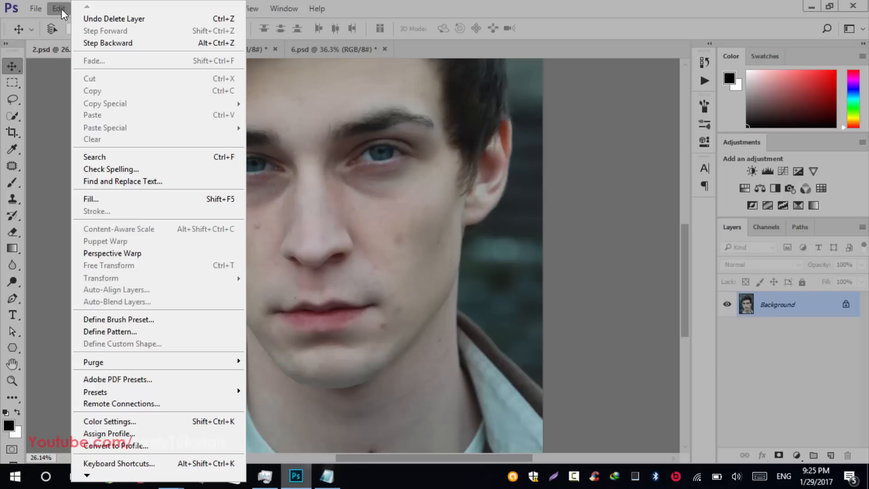
pyautogui.moveTo(124, 392)
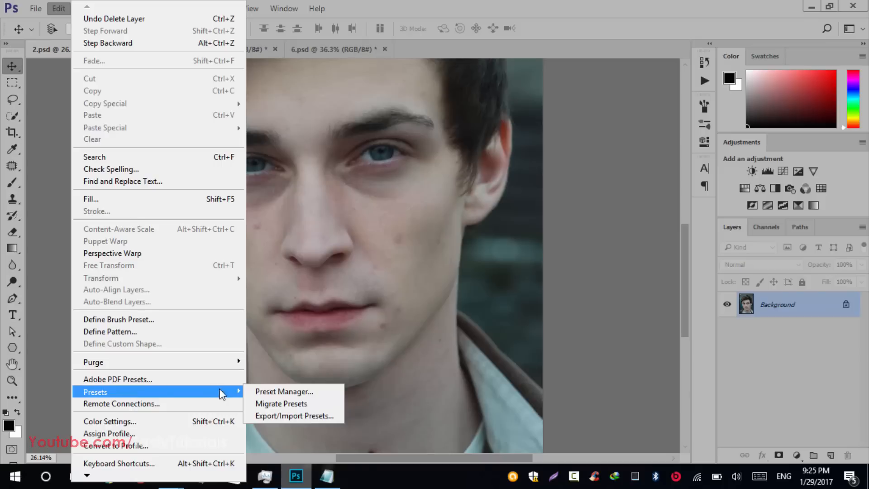
pyautogui.click(271, 392)
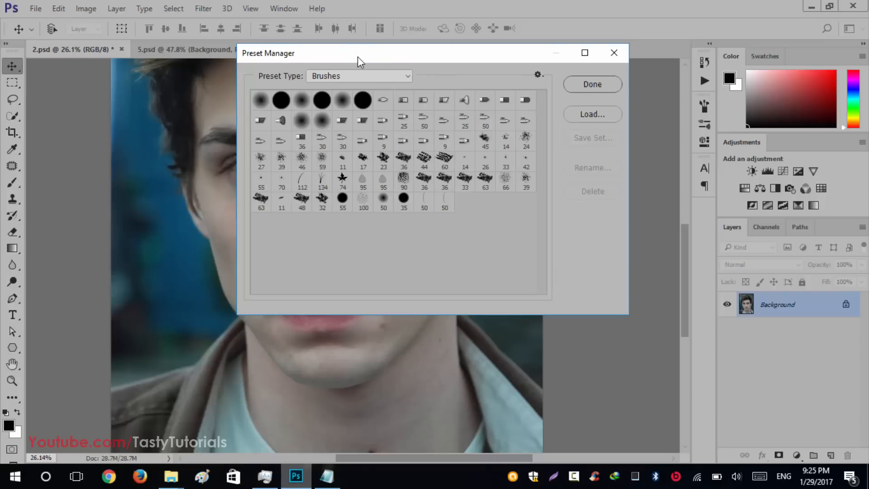
pyautogui.moveTo(354, 56); pyautogui.dragTo(396, 60)
pyautogui.click(635, 117)
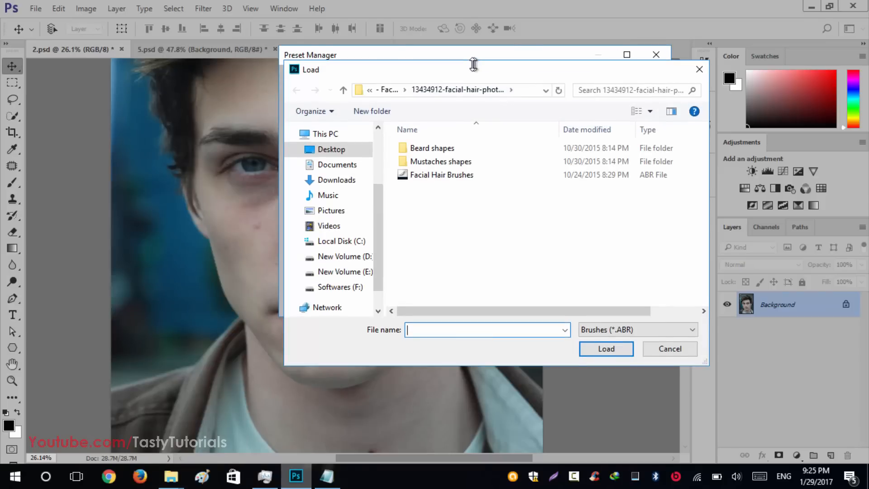
pyautogui.moveTo(482, 72); pyautogui.dragTo(359, 38)
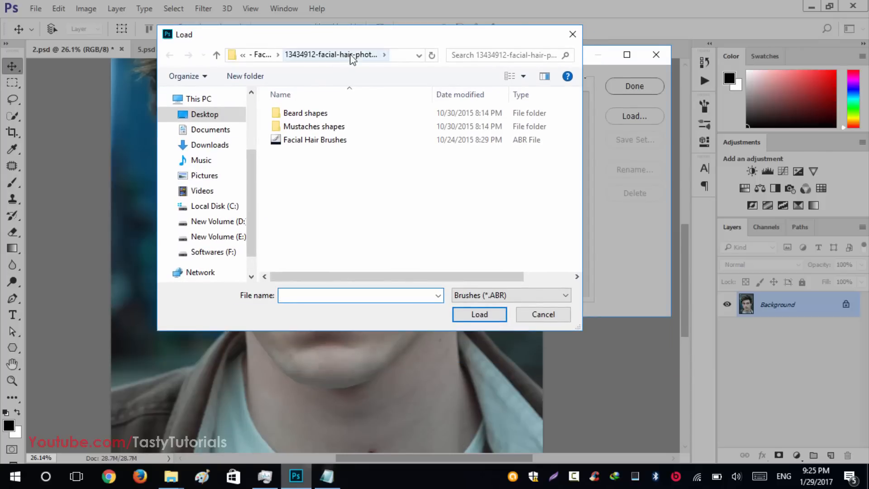
pyautogui.click(310, 143)
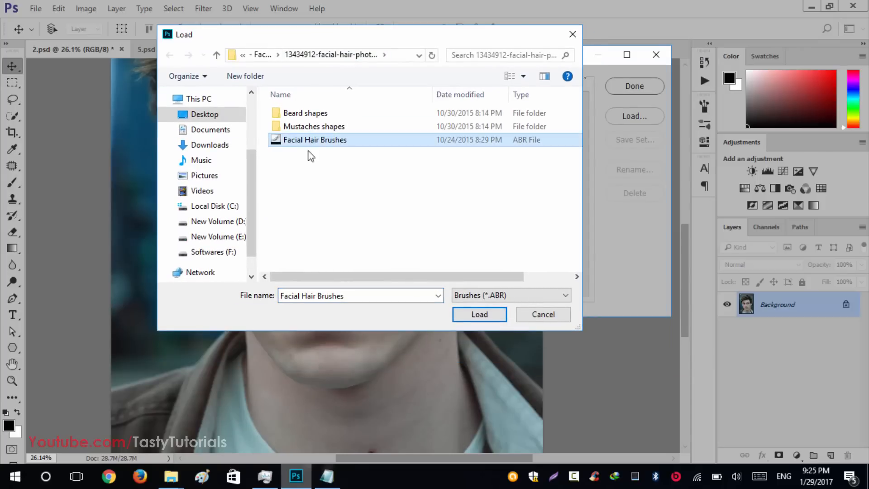
pyautogui.click(340, 141)
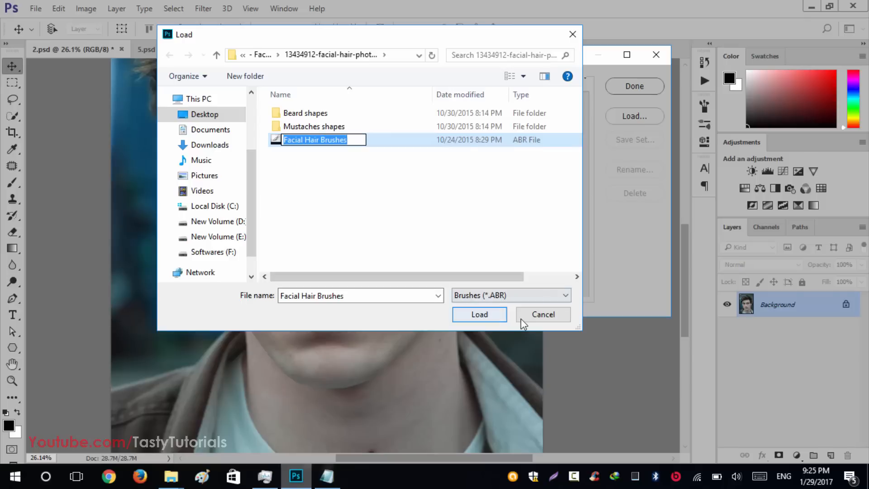
pyautogui.click(534, 319)
pyautogui.click(534, 314)
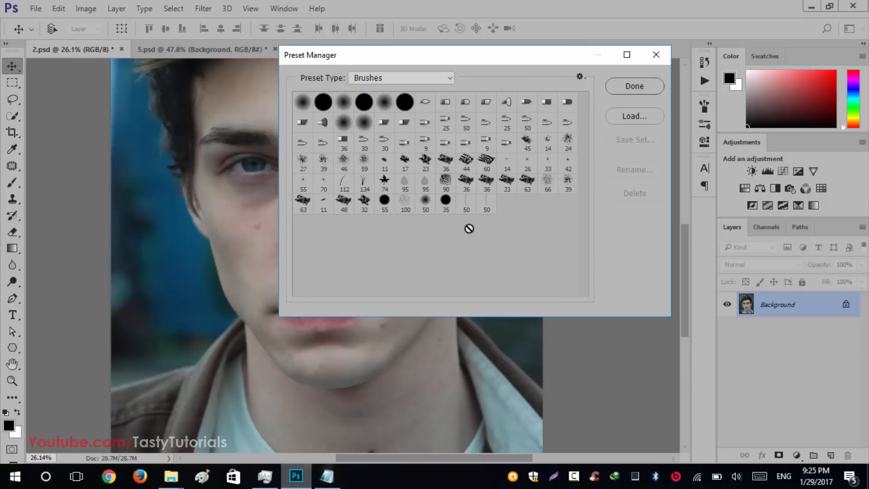
pyautogui.click(634, 86)
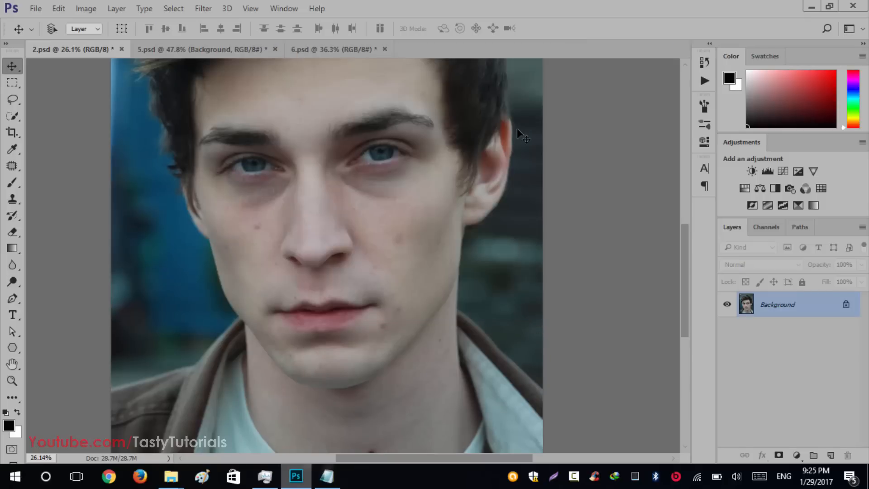
# Reopen the Preset Manager and display the Patterns presets
pyautogui.click(61, 8)
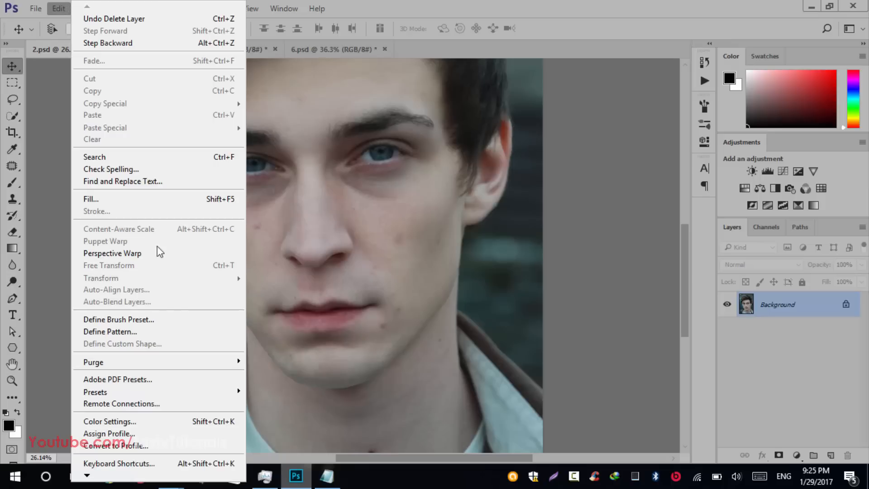
pyautogui.moveTo(207, 395)
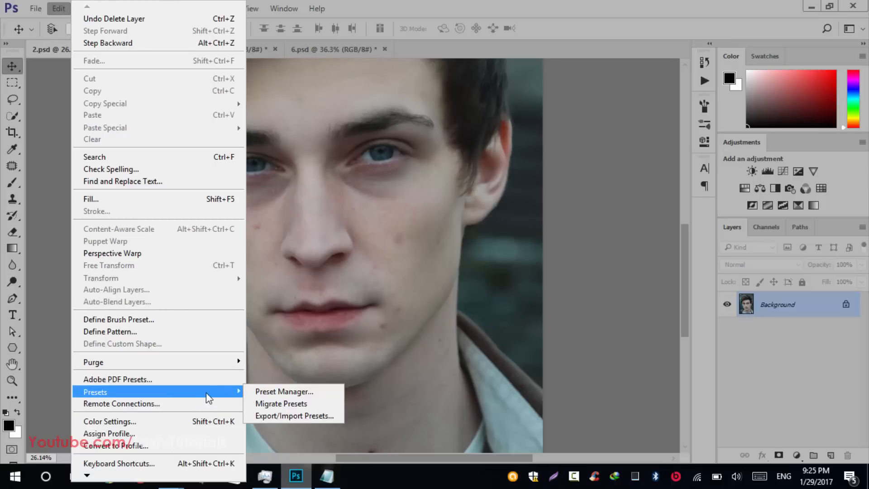
pyautogui.click(265, 395)
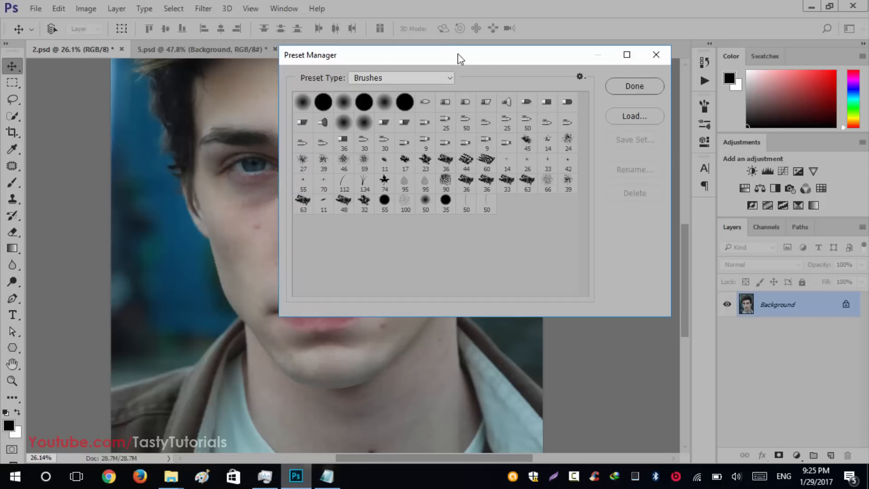
pyautogui.click(398, 80)
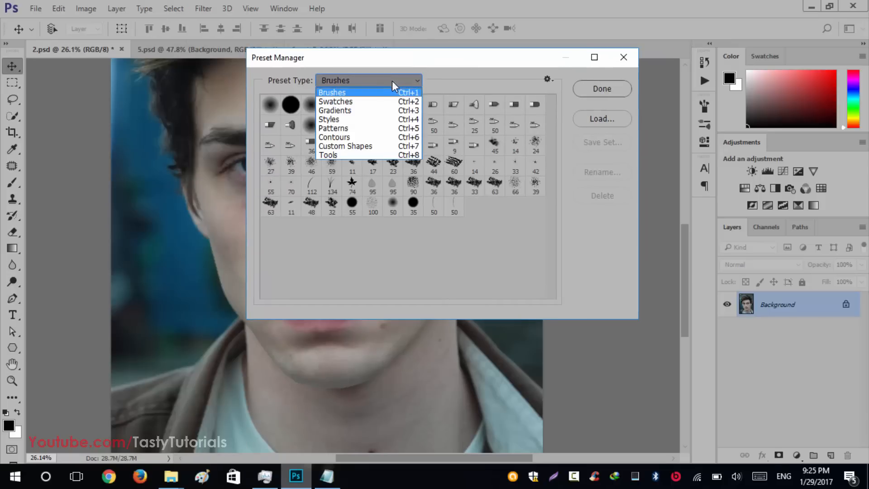
pyautogui.click(337, 130)
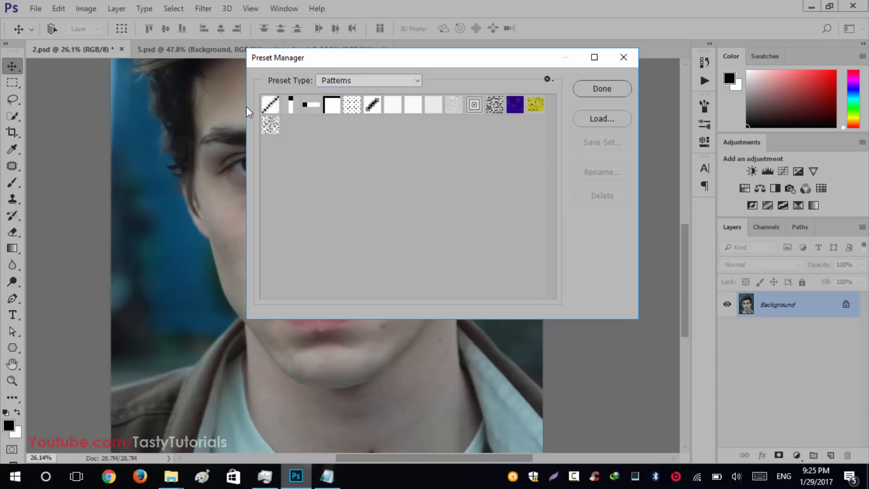
# Try to load the Facial Hair Patterns file into the pattern presets and close the Preset Manager
pyautogui.click(593, 124)
pyautogui.moveTo(516, 77); pyautogui.dragTo(437, 50)
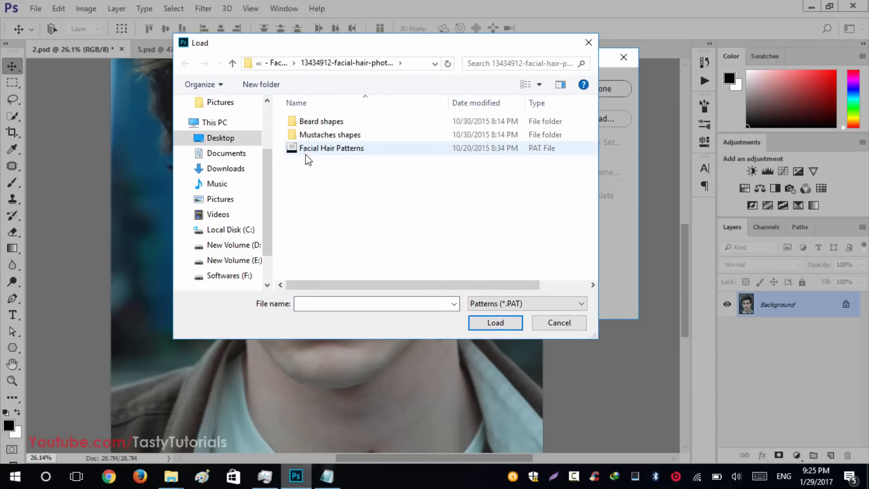
pyautogui.click(343, 152)
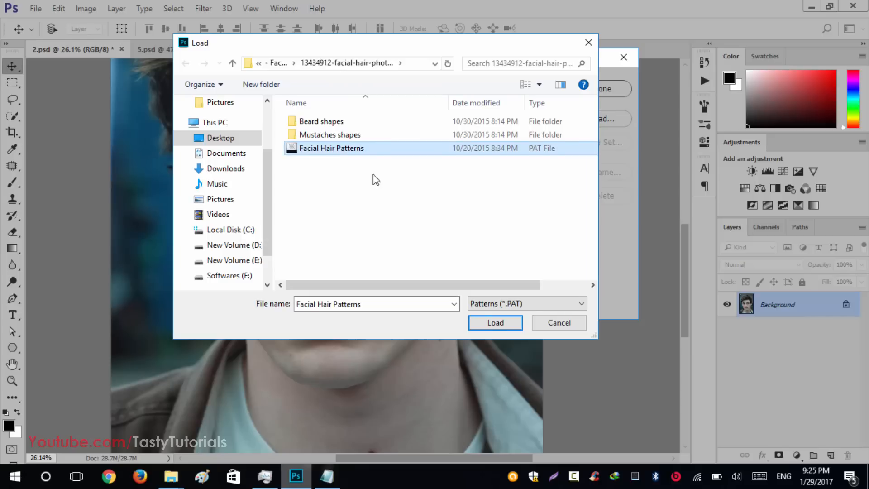
pyautogui.click(493, 323)
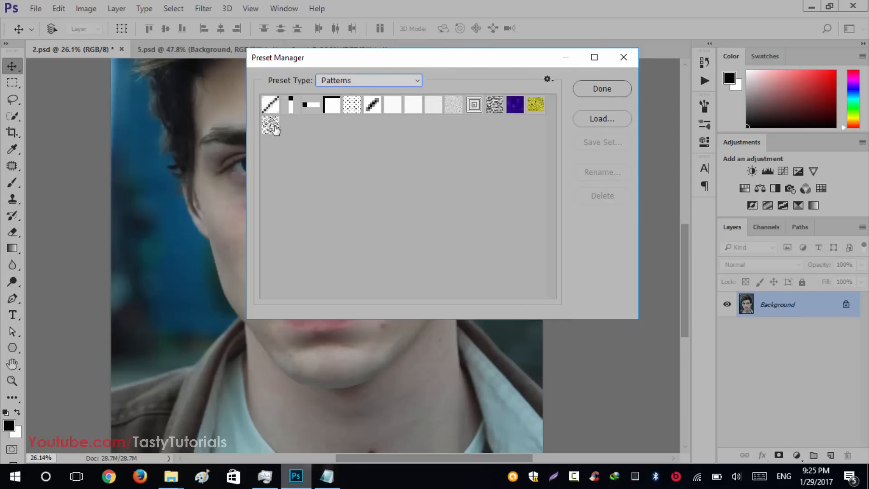
pyautogui.click(595, 91)
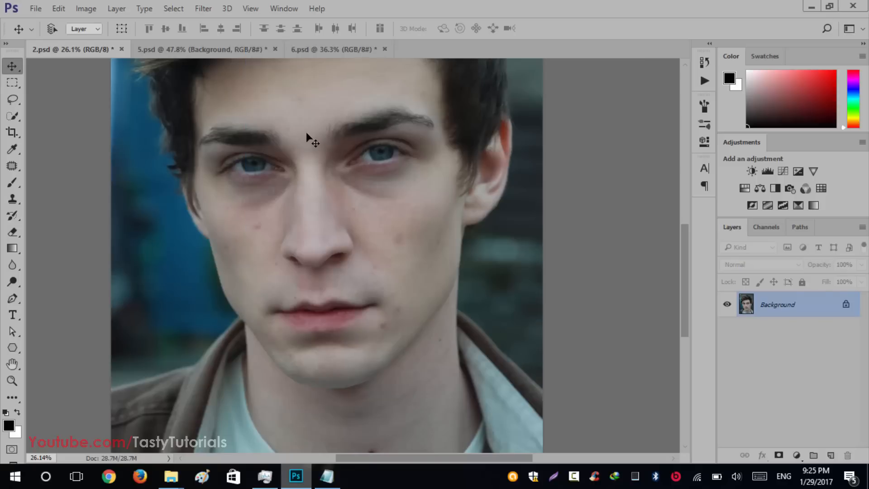
# View the Facial Hair Photoshop Action set in the Actions list, collapse the set, and hide the list
pyautogui.click(697, 80)
pyautogui.scroll(2, 520, 181)
pyautogui.click(533, 100)
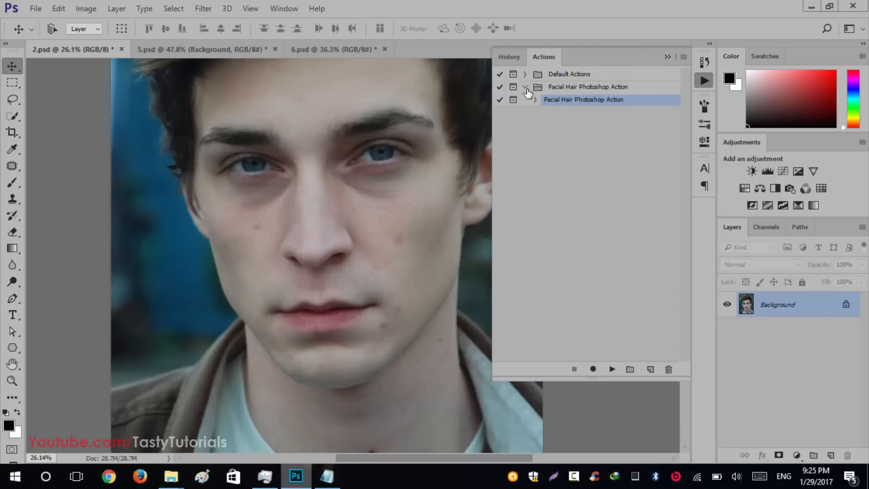
pyautogui.click(525, 87)
pyautogui.click(684, 56)
pyautogui.click(683, 58)
pyautogui.click(704, 80)
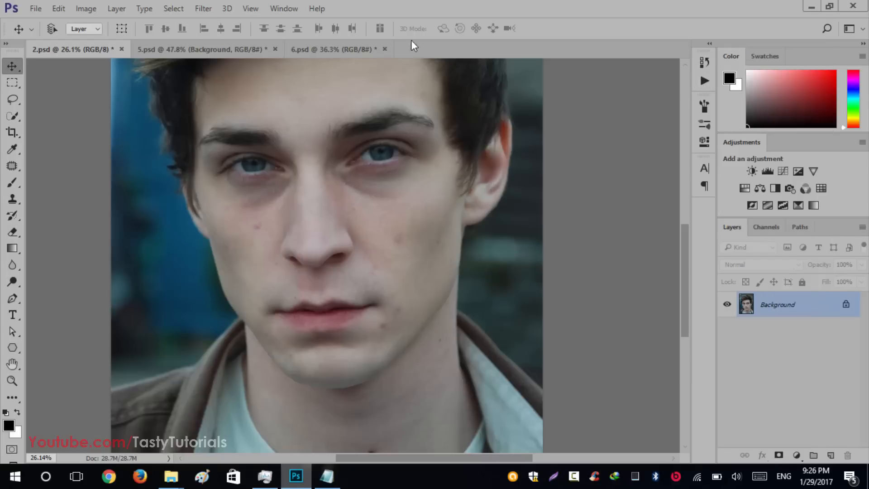
# Display the Actions list, select the Facial Hair Photoshop Action file for loading, and cancel the load
pyautogui.click(286, 8)
pyautogui.click(320, 86)
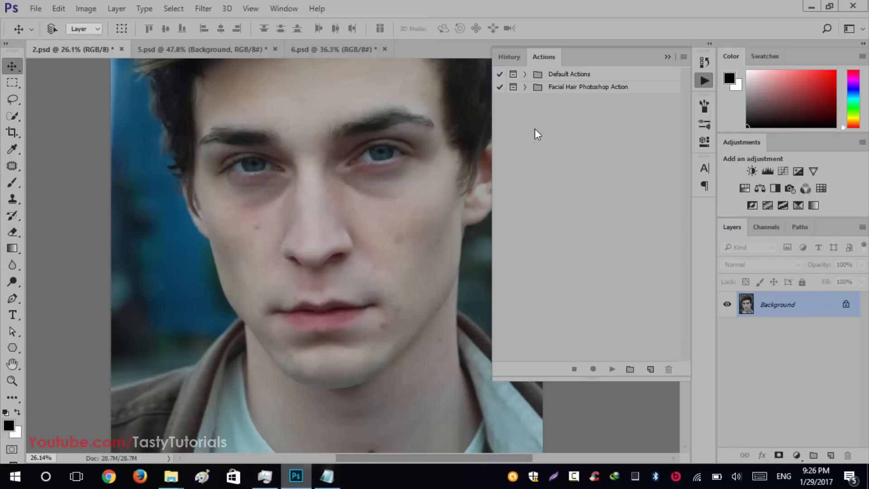
pyautogui.click(683, 57)
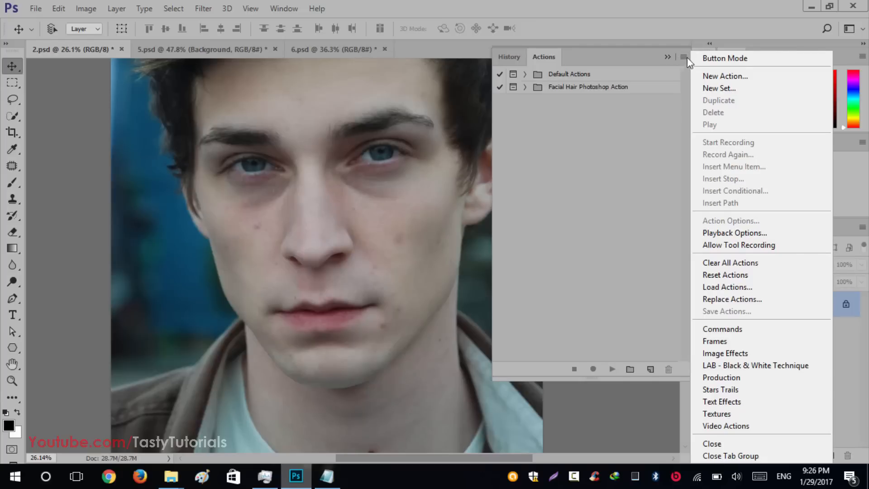
pyautogui.click(739, 290)
pyautogui.click(142, 119)
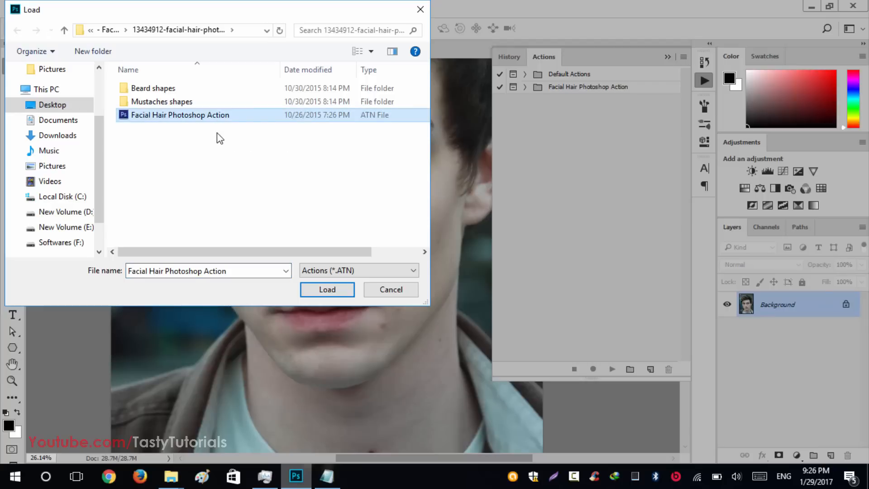
pyautogui.click(384, 292)
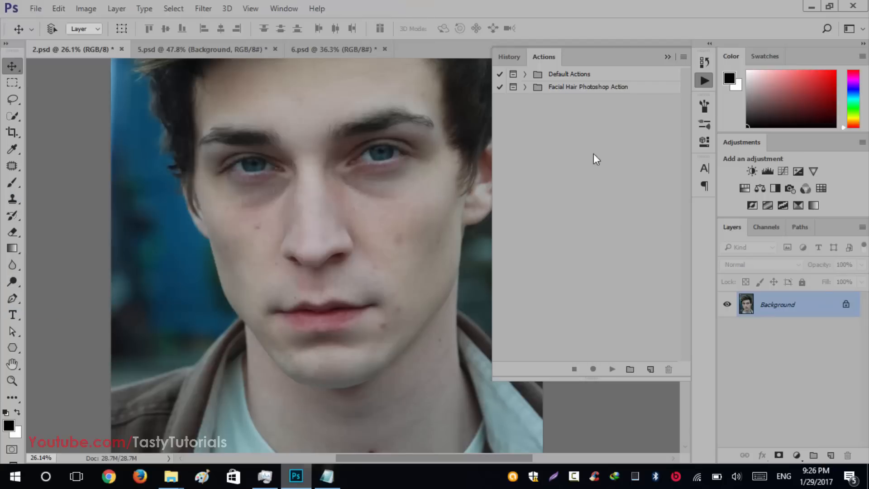
# Expand the Facial Hair Photoshop Action set and its action, review the recorded steps, and hide the Actions list
pyautogui.click(592, 88)
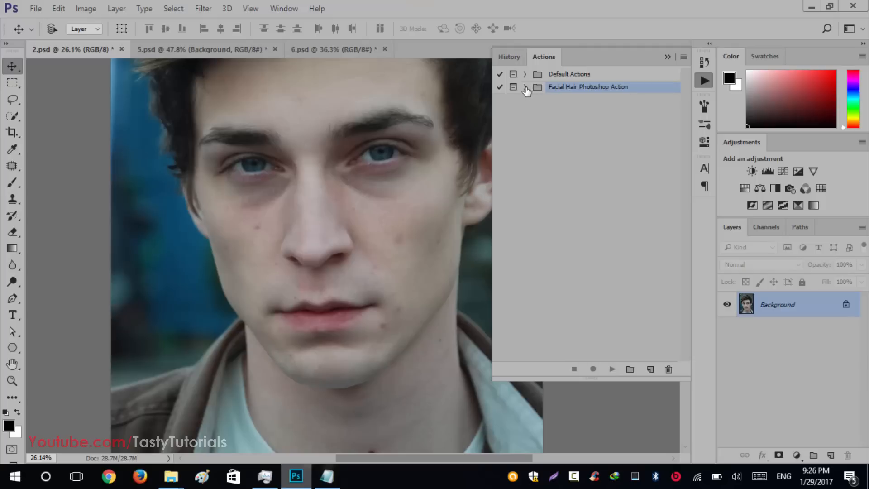
pyautogui.click(525, 87)
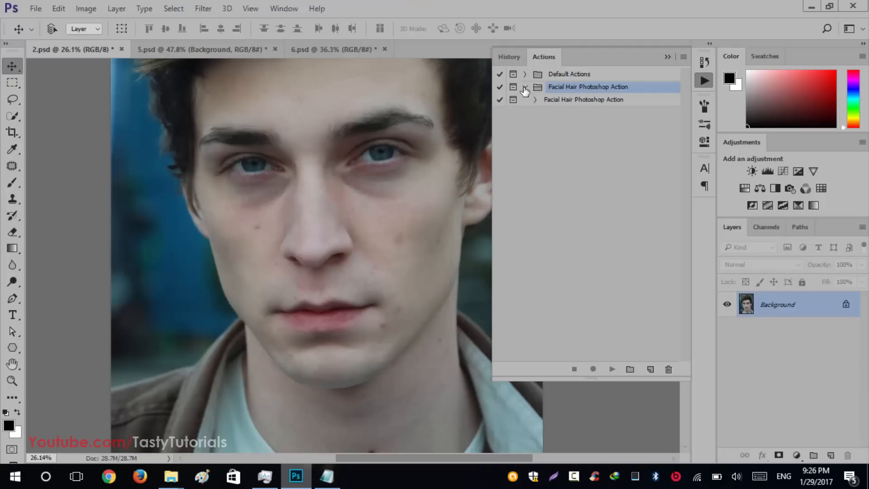
pyautogui.click(535, 100)
pyautogui.scroll(-1, 557, 168)
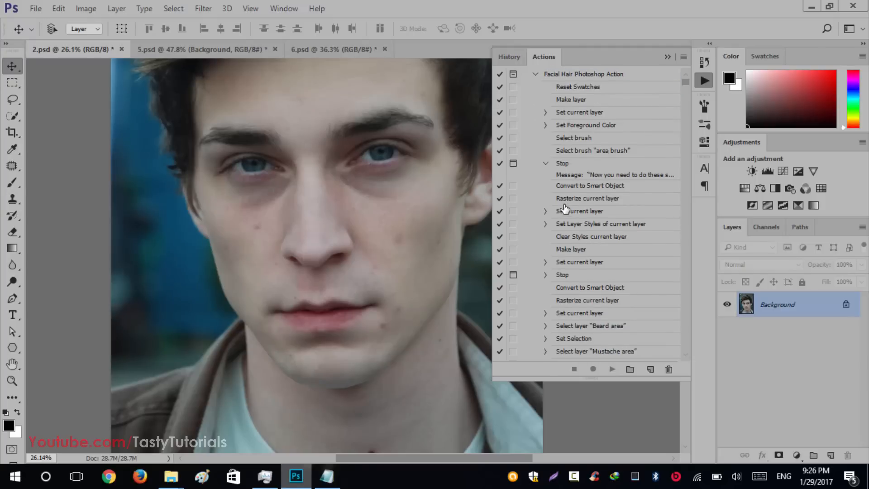
pyautogui.click(668, 57)
# Check the width, height and resolution of 2.psd in the Image Size dialog and close it
pyautogui.scroll(-3, 398, 162)
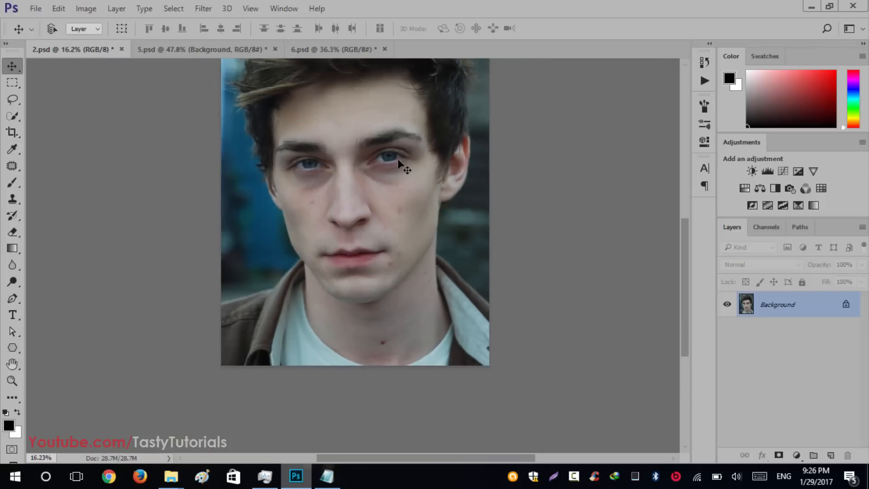
pyautogui.scroll(-1, 398, 162)
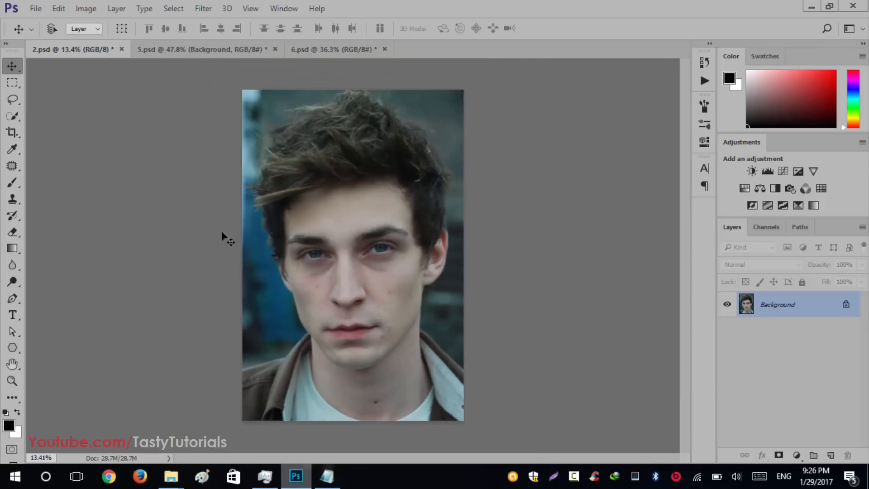
pyautogui.scroll(1, 355, 252)
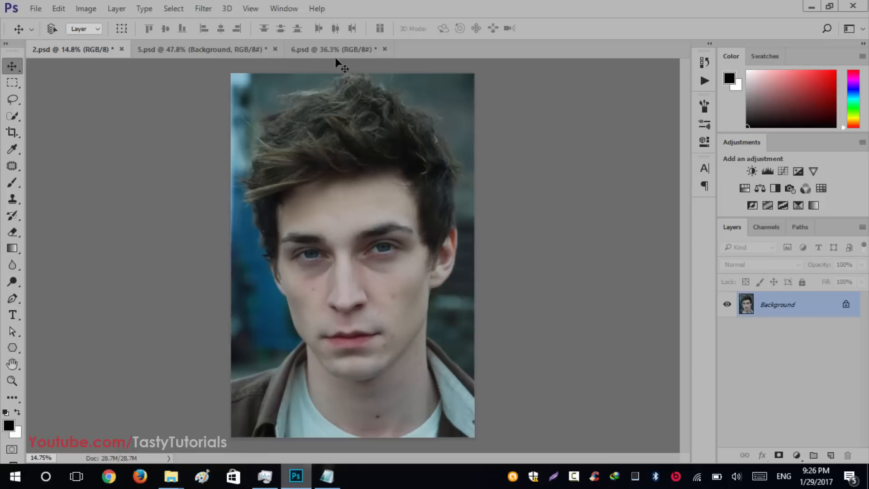
pyautogui.click(86, 12)
pyautogui.moveTo(92, 22)
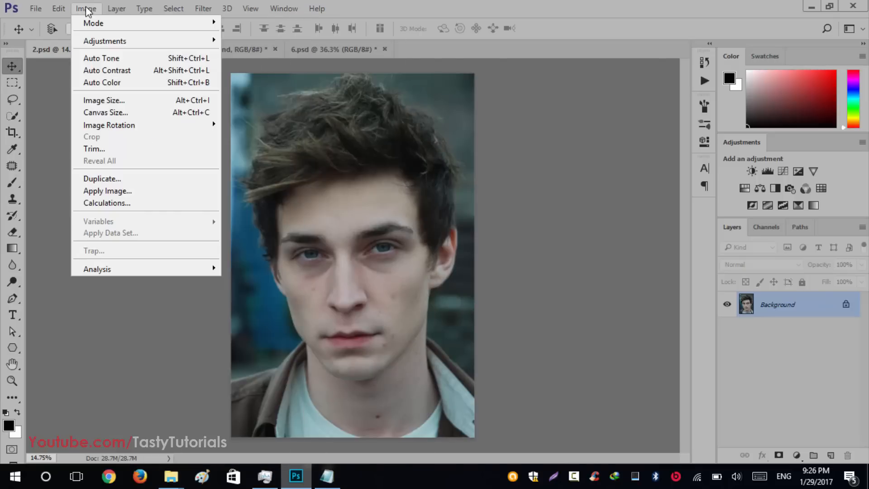
pyautogui.click(109, 112)
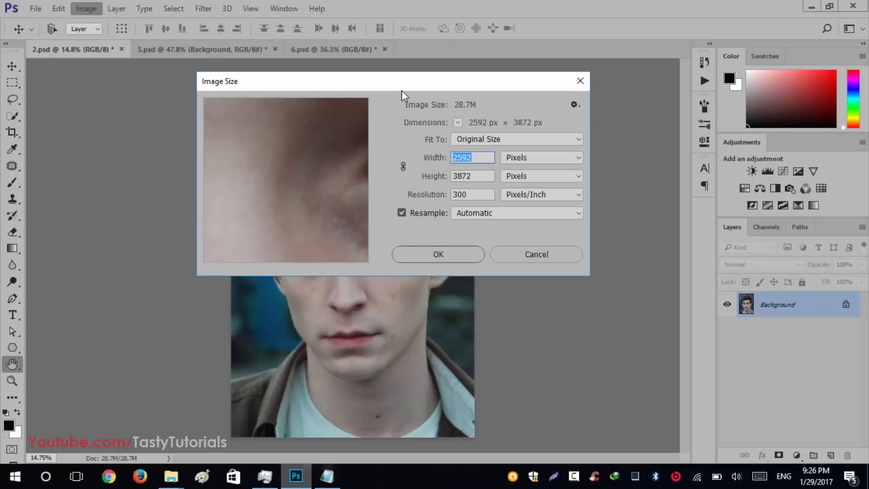
pyautogui.click(483, 161)
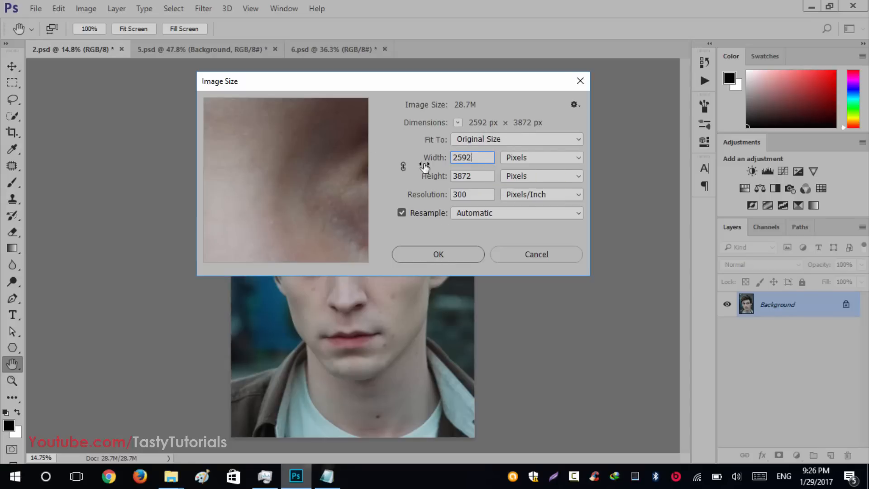
pyautogui.moveTo(330, 184); pyautogui.dragTo(308, 154)
pyautogui.click(434, 258)
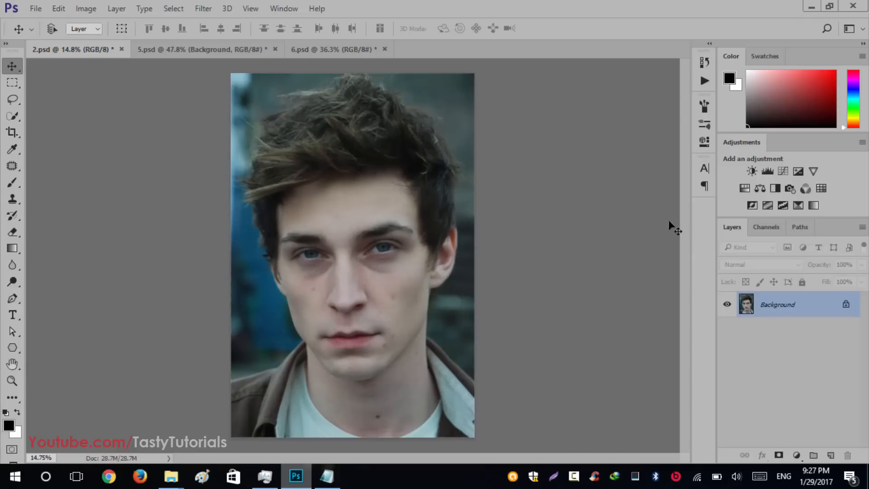
# Check that Add "copy" to Copied Layers and Groups is enabled in the Layers Panel Options and confirm
pyautogui.click(862, 228)
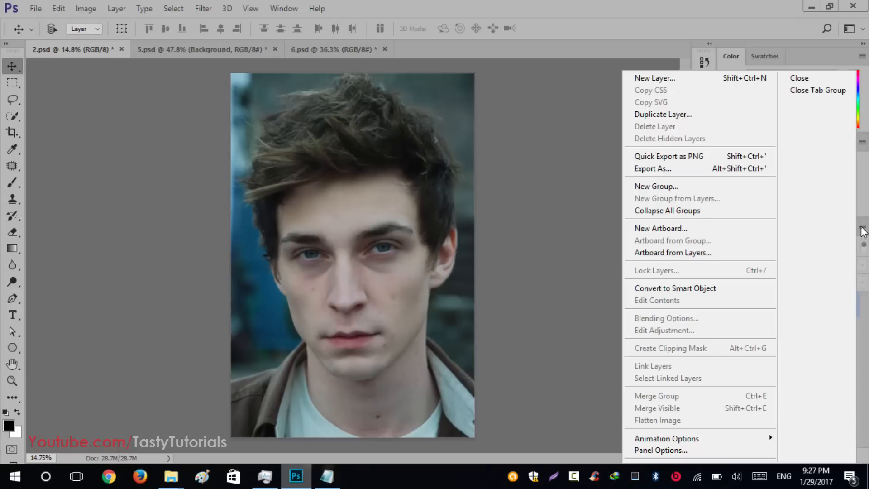
pyautogui.click(689, 451)
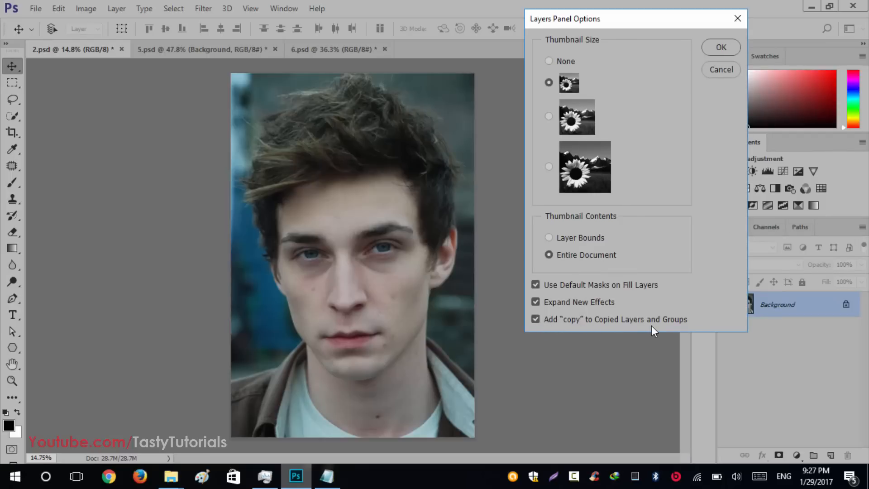
pyautogui.click(715, 50)
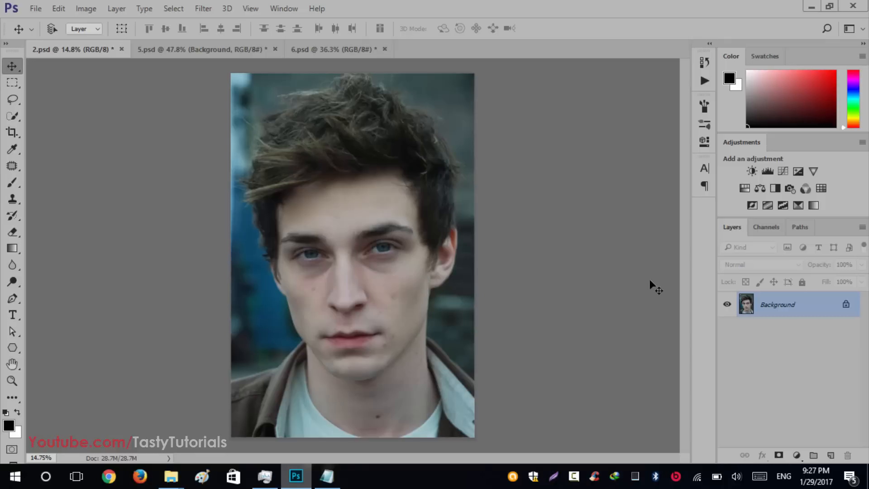
pyautogui.scroll(3, 331, 358)
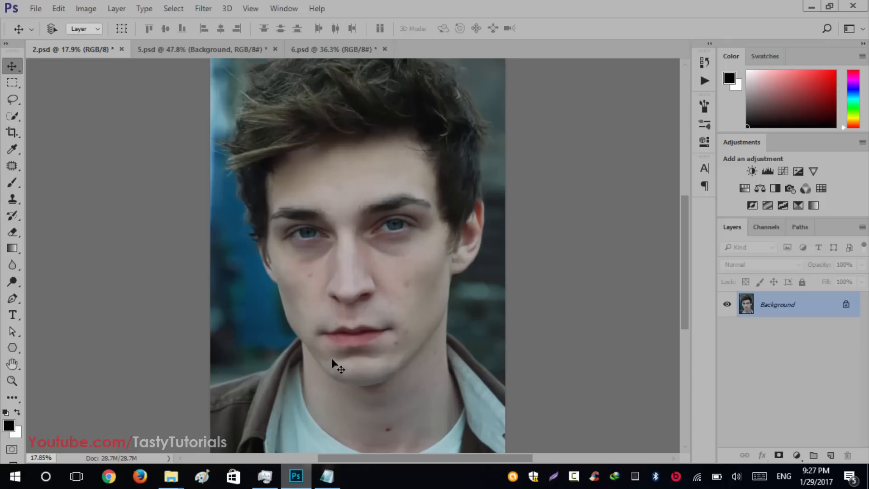
pyautogui.scroll(-3, 679, 243)
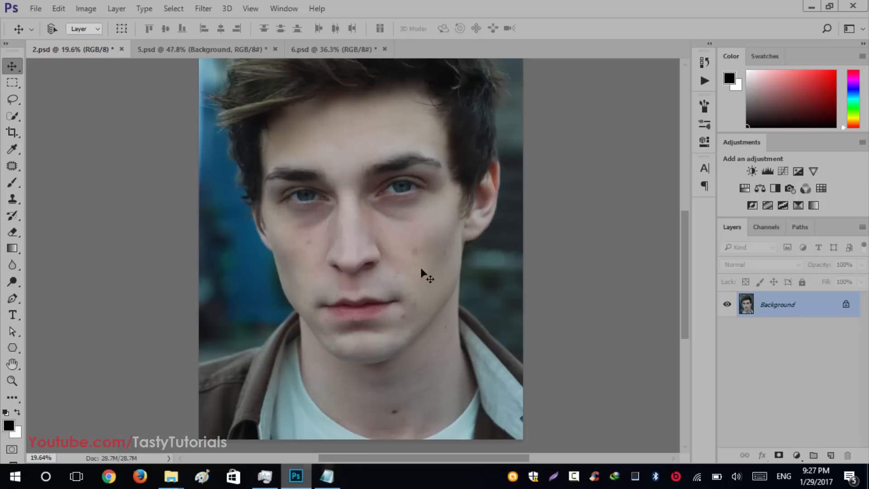
pyautogui.scroll(2, 374, 363)
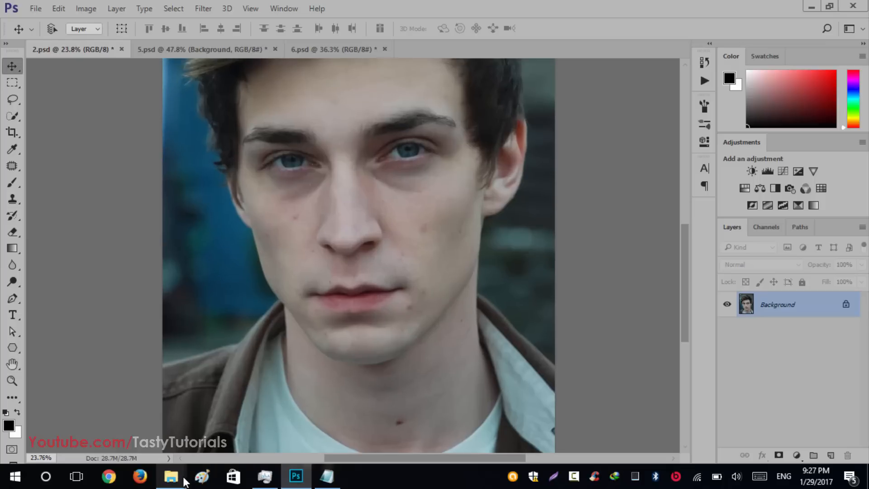
# Switch to File Explorer, open the Mustaches shapes folder, view the Mustache area images in Windows Photo Viewer, and close the viewer
pyautogui.moveTo(171, 476)
pyautogui.click(129, 443)
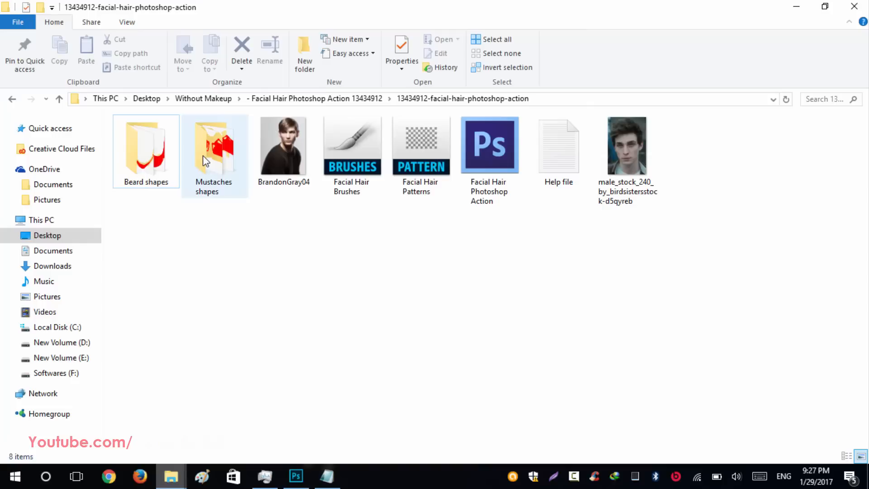
pyautogui.doubleClick(204, 171)
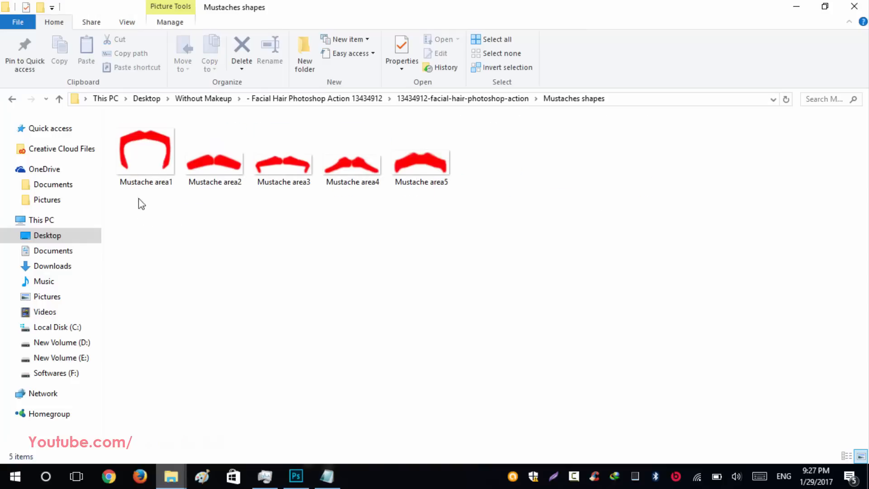
pyautogui.click(156, 150)
pyautogui.doubleClick(156, 151)
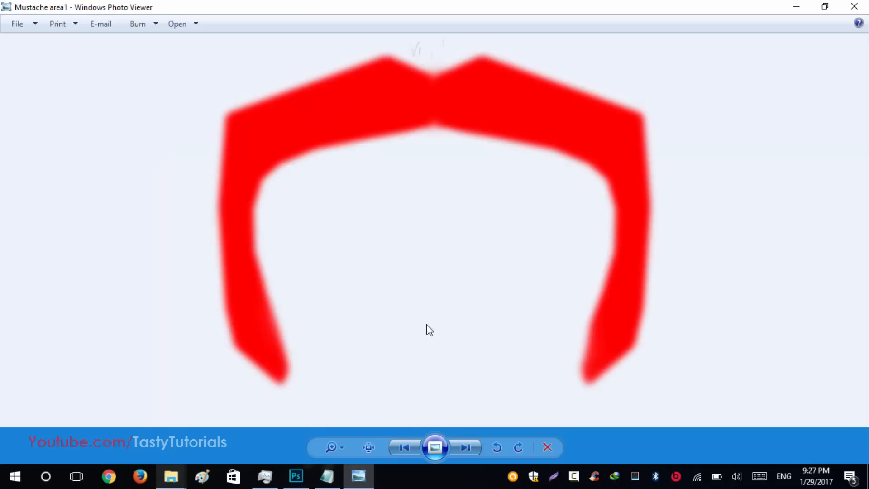
pyautogui.click(465, 454)
pyautogui.click(465, 454)
pyautogui.click(465, 454)
pyautogui.click(465, 454)
pyautogui.click(465, 453)
pyautogui.click(854, 6)
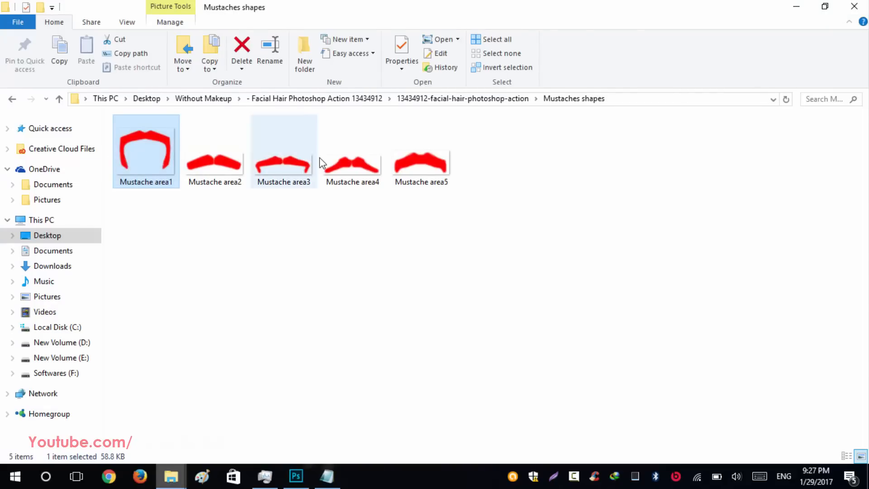
# Open the Beard shapes folder, view the Beard area images in Windows Photo Viewer, and close the viewer
pyautogui.click(13, 98)
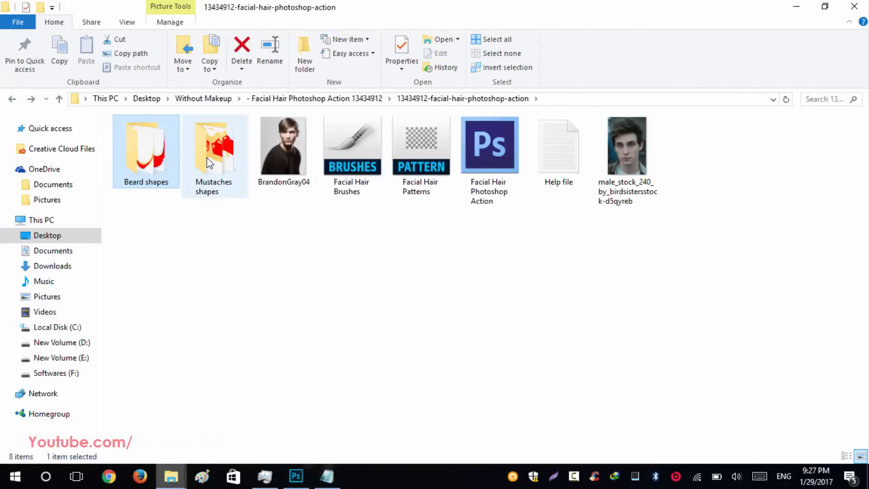
pyautogui.doubleClick(209, 162)
pyautogui.click(13, 98)
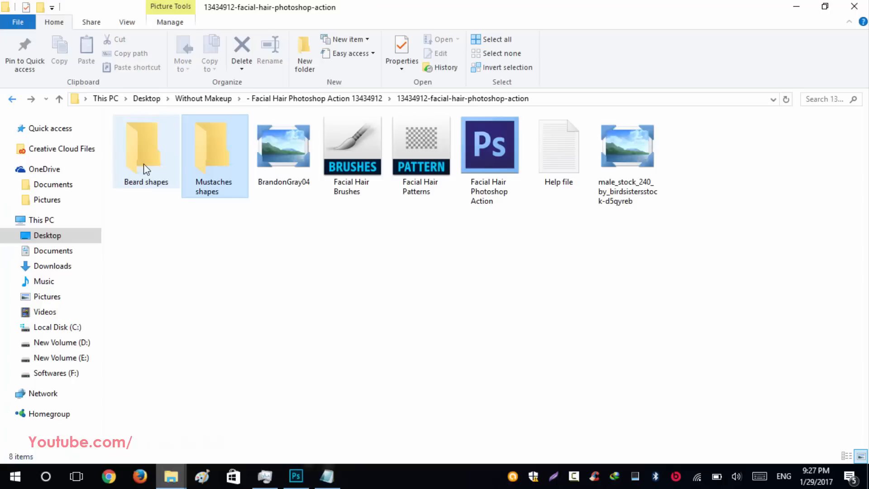
pyautogui.doubleClick(147, 169)
pyautogui.doubleClick(167, 186)
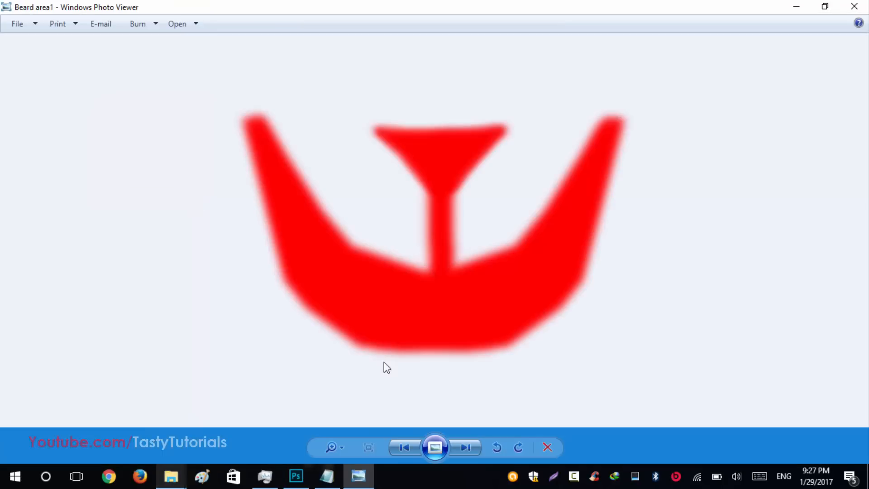
pyautogui.click(464, 450)
pyautogui.click(463, 450)
pyautogui.click(464, 450)
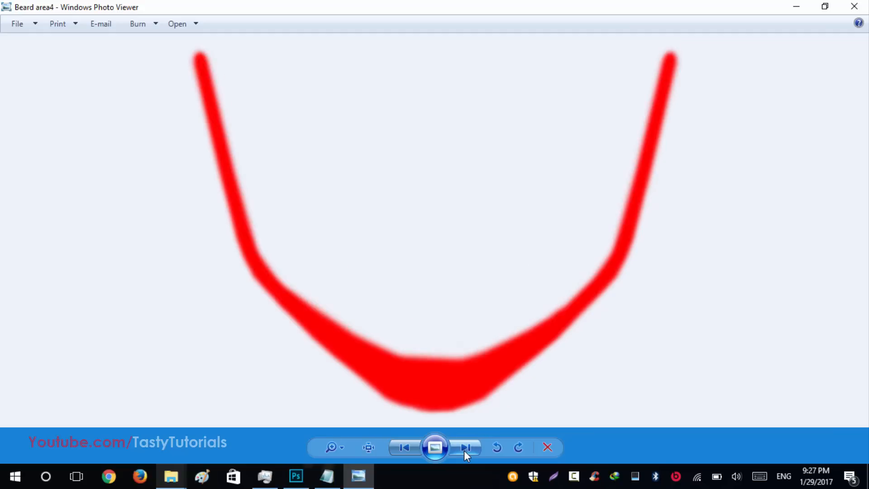
pyautogui.click(464, 450)
pyautogui.hotkey('alt', 'F4')
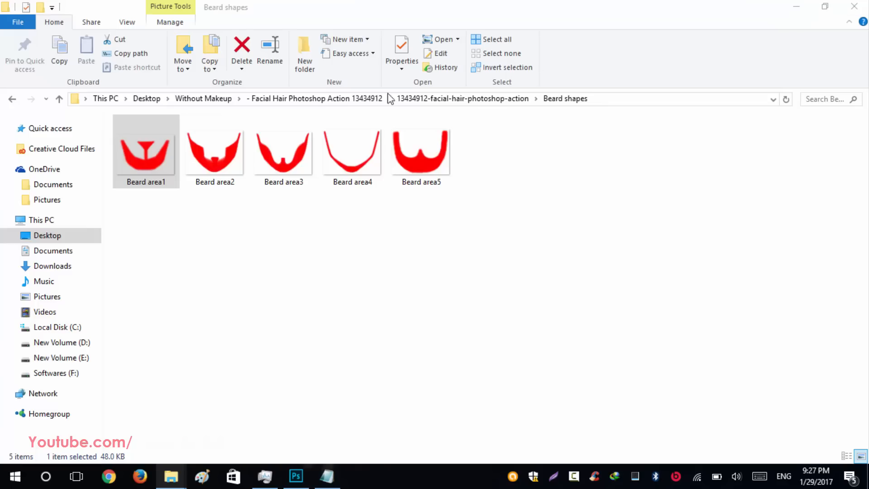
# Switch back to Photoshop, play the Facial Hair Photoshop Action on 2.psd, and stop it at its first message about the beard area
pyautogui.click(296, 476)
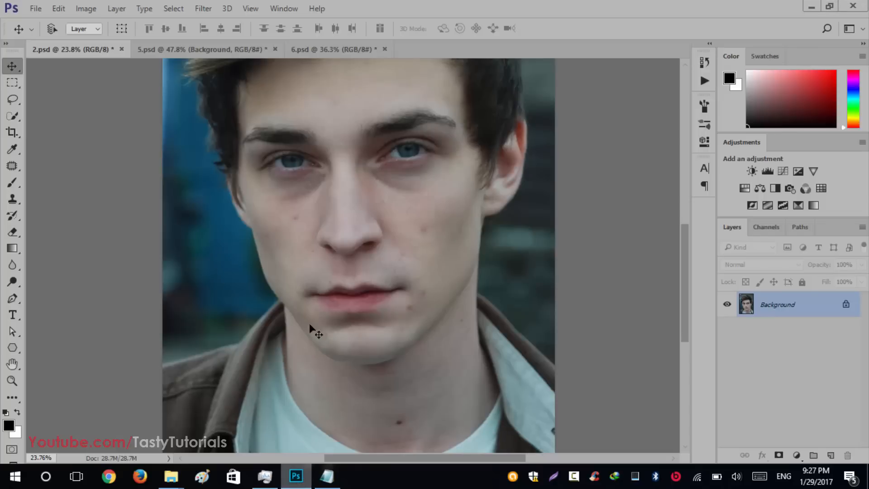
pyautogui.scroll(1, 360, 329)
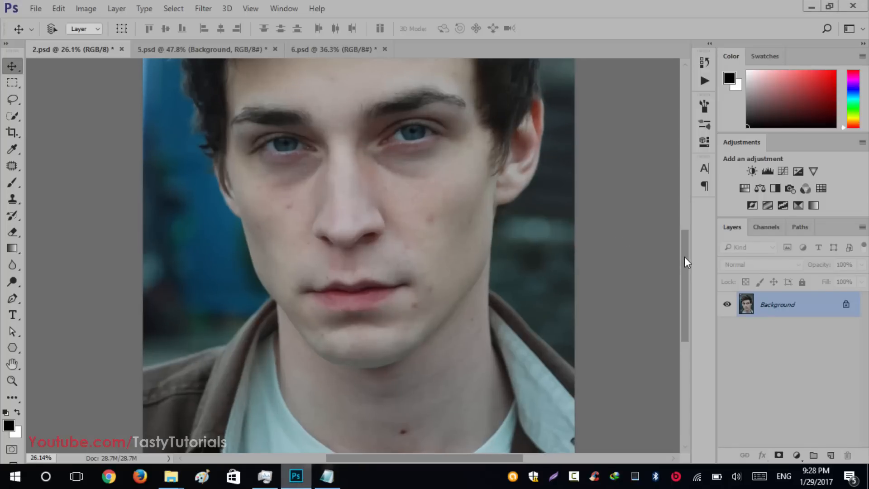
pyautogui.moveTo(684, 262); pyautogui.dragTo(685, 270)
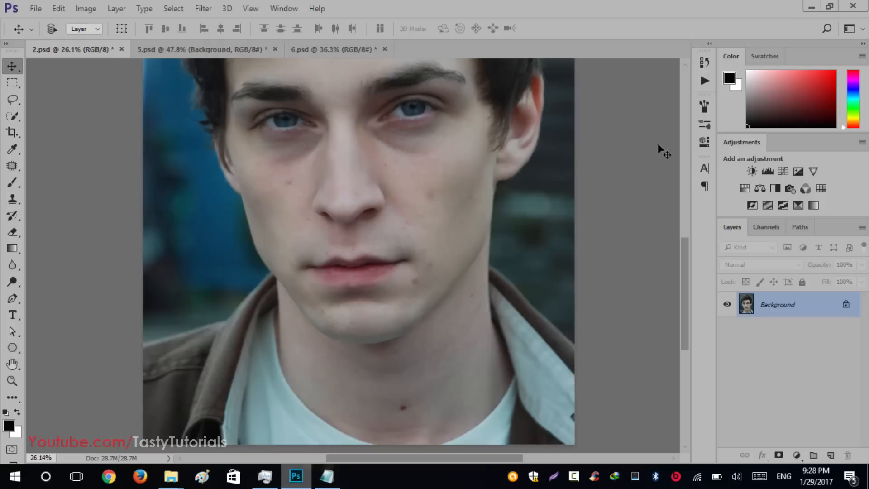
pyautogui.click(704, 80)
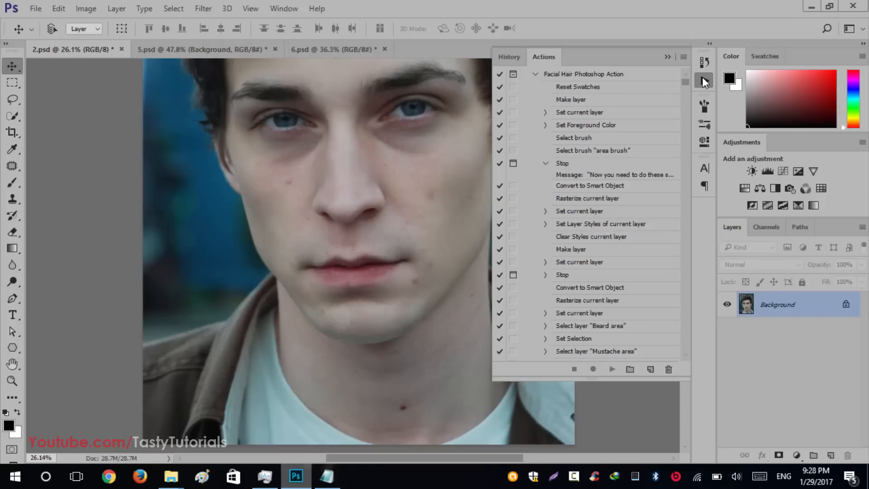
pyautogui.scroll(2, 576, 110)
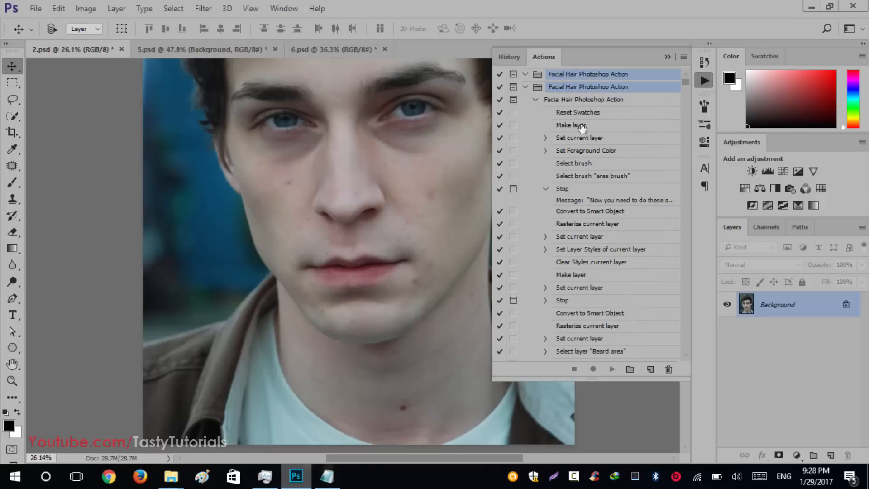
pyautogui.click(573, 102)
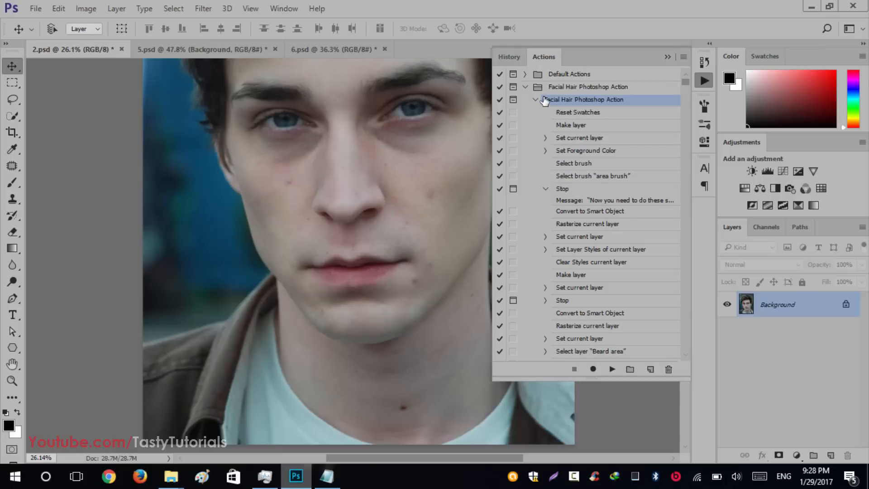
pyautogui.scroll(-1, 597, 310)
pyautogui.scroll(1, 598, 306)
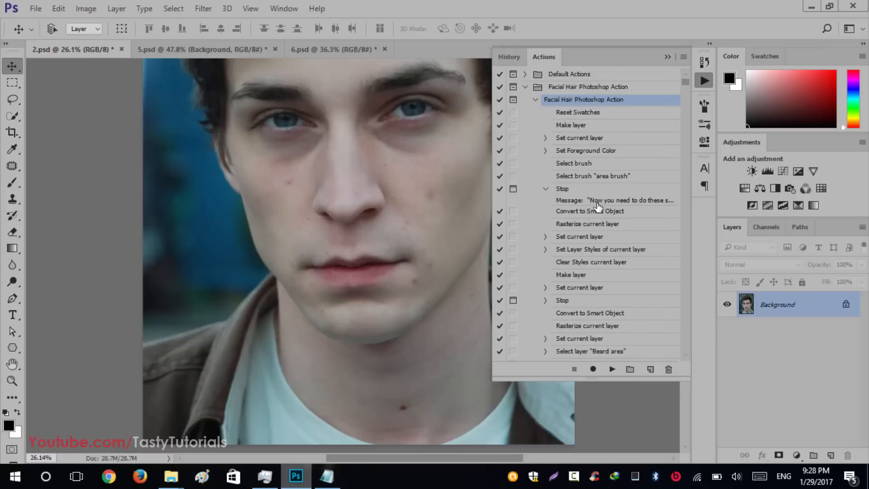
pyautogui.click(612, 369)
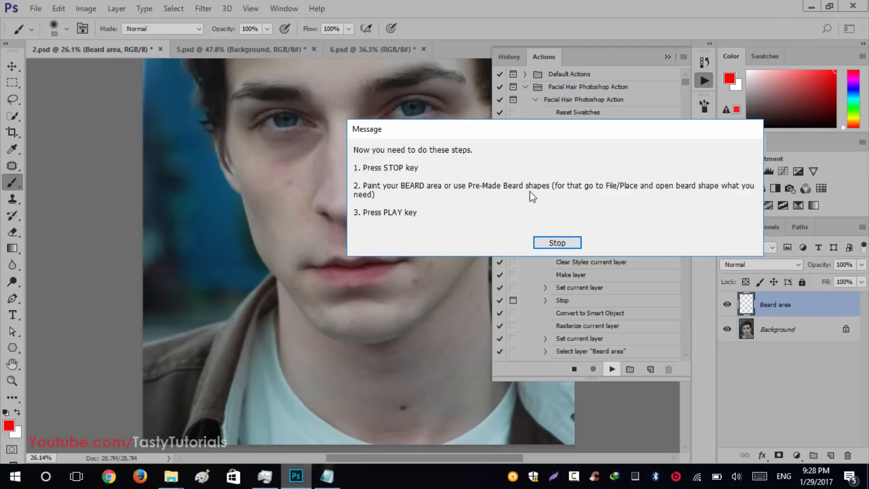
pyautogui.click(562, 244)
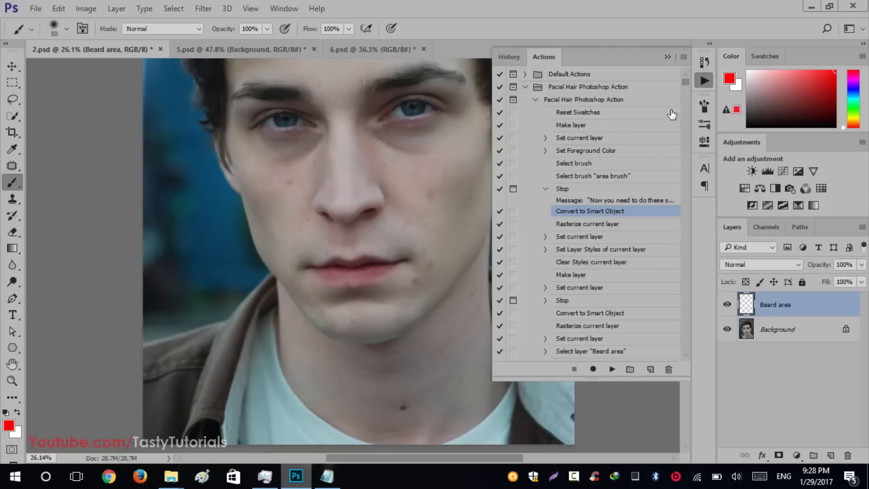
pyautogui.click(669, 56)
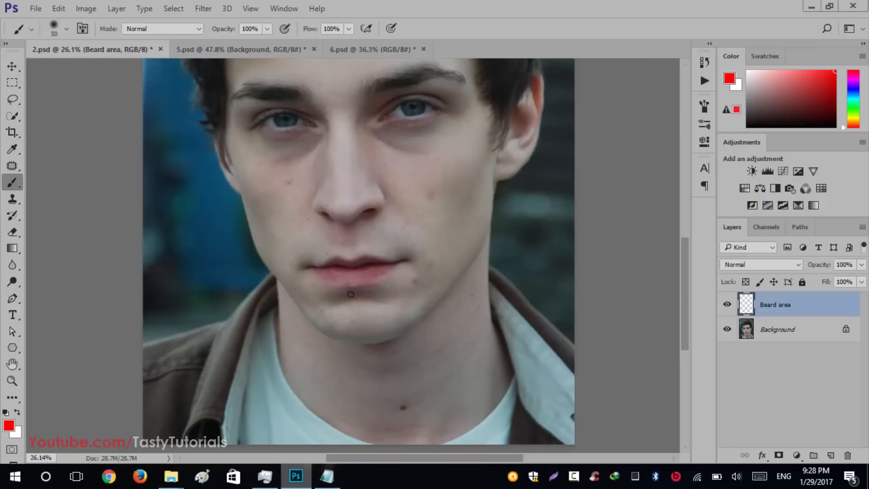
# Activate the Brush tool and enlarge the soft round brush to 161 px
pyautogui.rightClick(14, 182)
pyautogui.click(61, 183)
pyautogui.scroll(3, 246, 294)
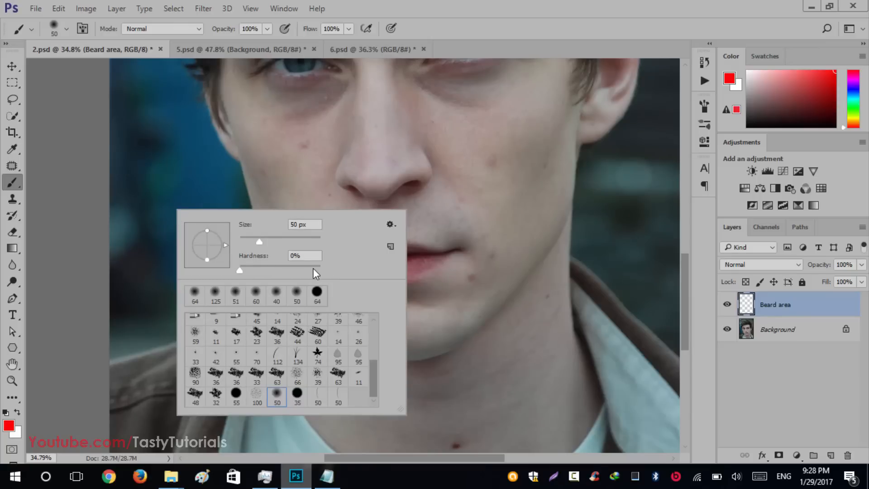
pyautogui.click(466, 28)
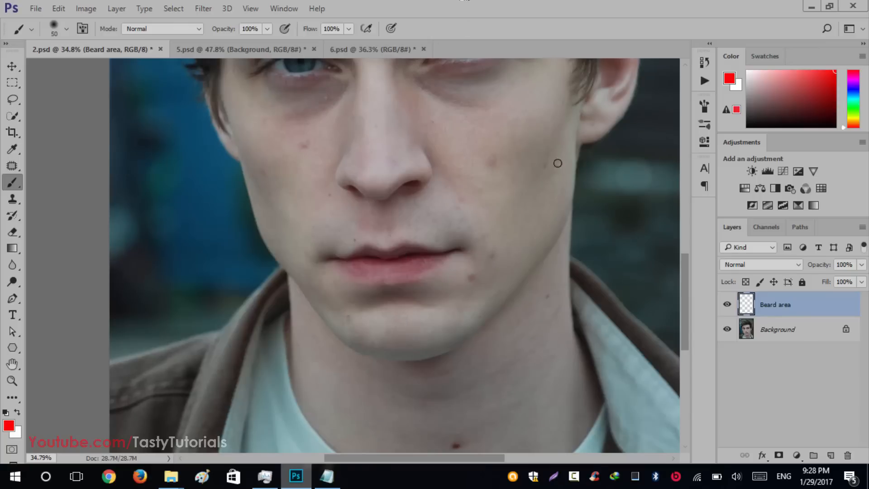
pyautogui.scroll(1, 300, 167)
pyautogui.rightClick(300, 167)
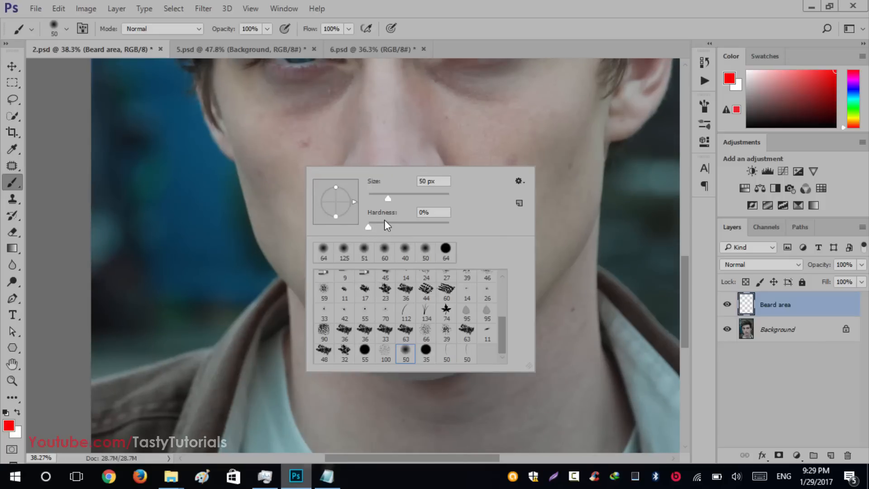
pyautogui.click(388, 198)
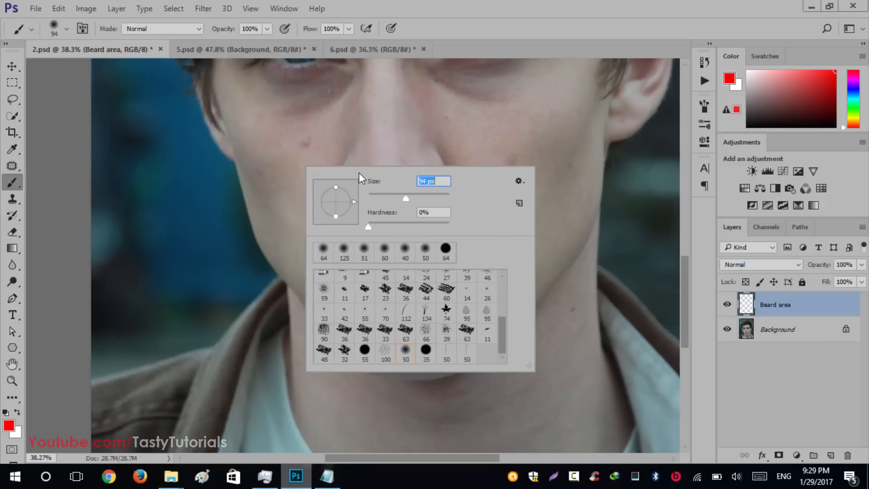
pyautogui.moveTo(405, 199); pyautogui.dragTo(422, 199)
pyautogui.click(516, 4)
# Try painting the beard in red along the jawline on the Beard area layer, and undo the strokes
pyautogui.moveTo(595, 133)
pyautogui.mouseDown()
pyautogui.moveTo(584, 212)
pyautogui.moveTo(540, 278)
pyautogui.moveTo(442, 347)
pyautogui.moveTo(364, 344)
pyautogui.moveTo(284, 274)
pyautogui.moveTo(246, 198)
pyautogui.mouseUp()
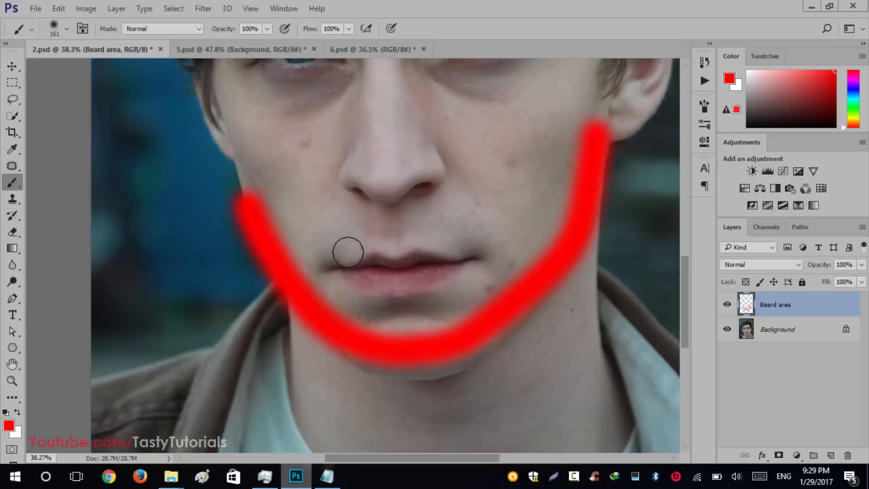
pyautogui.moveTo(575, 240)
pyautogui.mouseDown()
pyautogui.moveTo(459, 343)
pyautogui.moveTo(387, 349)
pyautogui.moveTo(344, 338)
pyautogui.moveTo(415, 356)
pyautogui.moveTo(449, 347)
pyautogui.moveTo(395, 365)
pyautogui.moveTo(475, 340)
pyautogui.mouseUp()
pyautogui.hotkey('ctrl', 'alt', 'z')
pyautogui.hotkey('ctrl', 'alt', 'z')
pyautogui.hotkey('ctrl', 'alt', 'z')
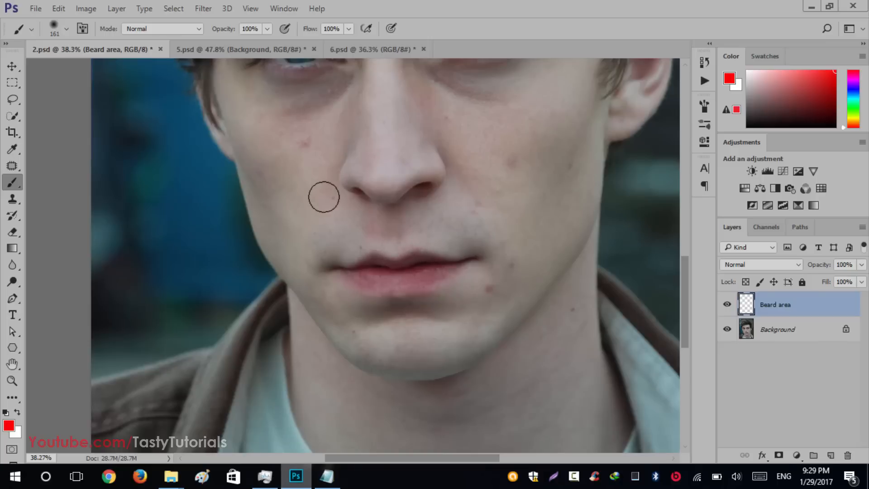
# Place Beard area3 as an embedded file from the Beard shapes folder of 13434912-facial-hair-photoshop-action
pyautogui.scroll(-1, 321, 184)
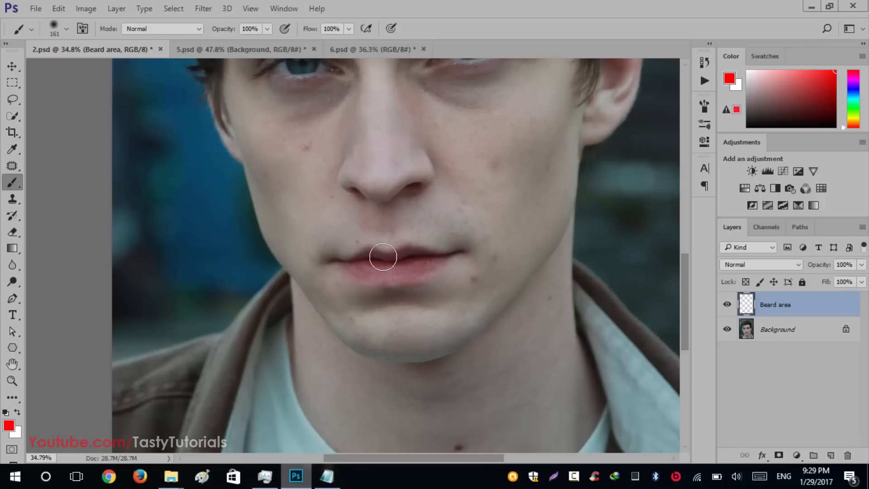
pyautogui.click(36, 8)
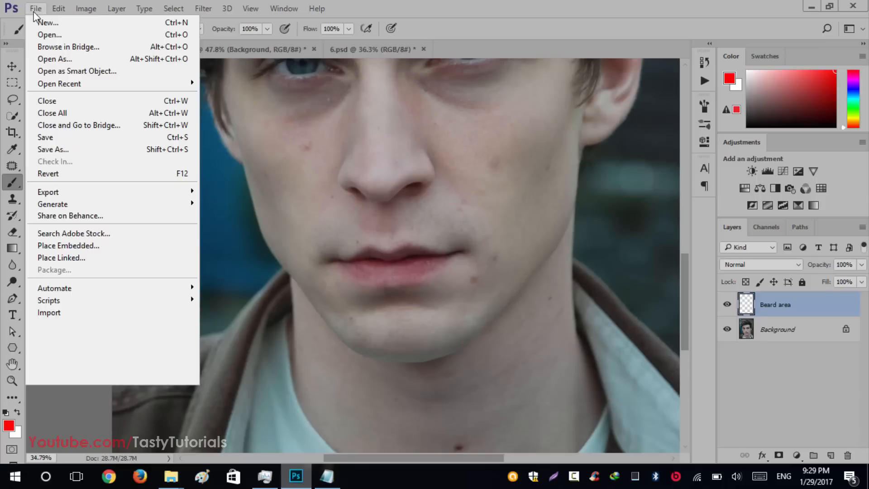
pyautogui.click(80, 248)
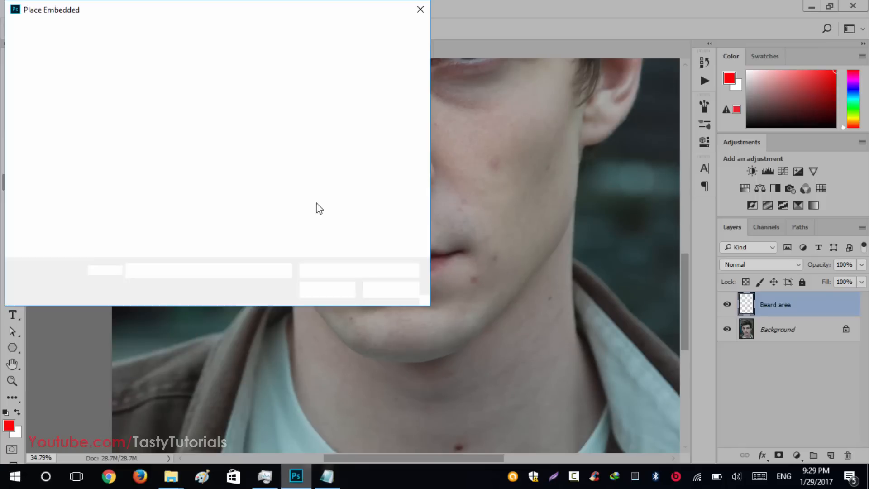
pyautogui.moveTo(169, 9); pyautogui.dragTo(308, 23)
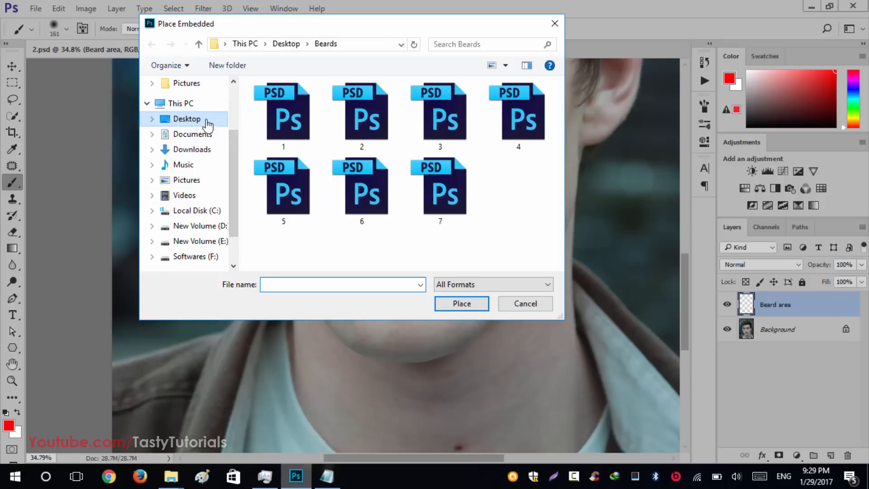
pyautogui.click(194, 121)
pyautogui.doubleClick(496, 121)
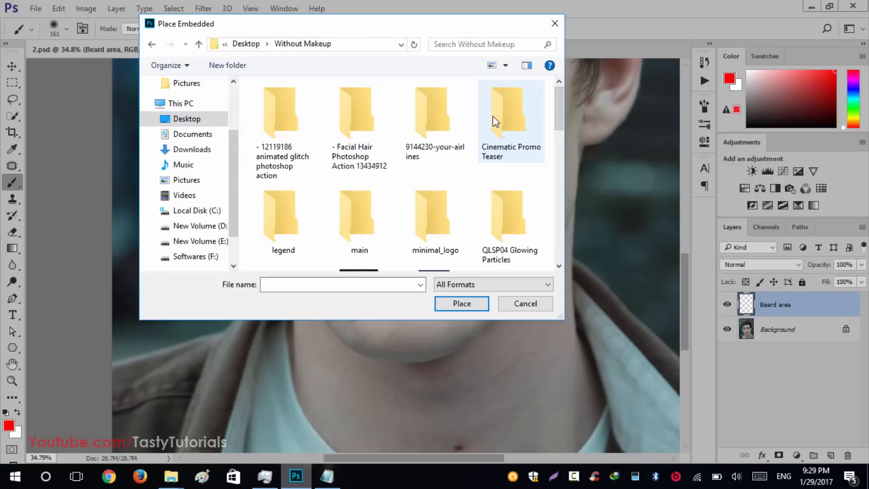
pyautogui.doubleClick(349, 122)
pyautogui.click(318, 102)
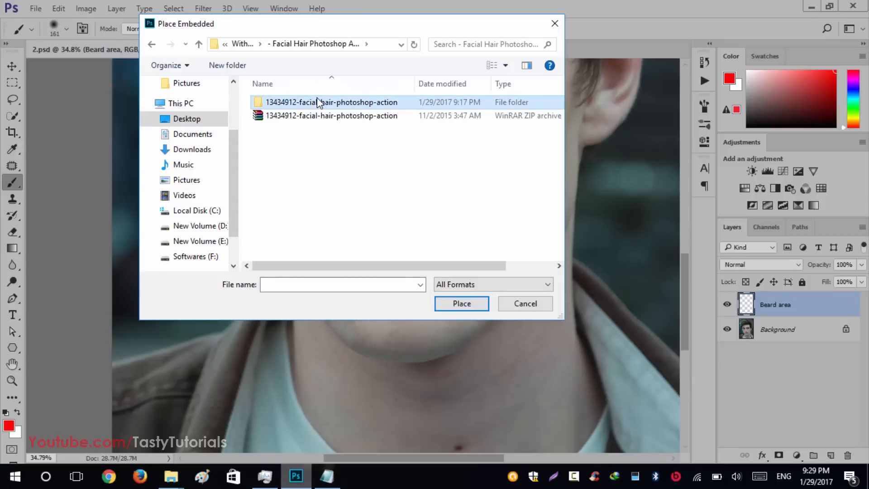
pyautogui.doubleClick(318, 102)
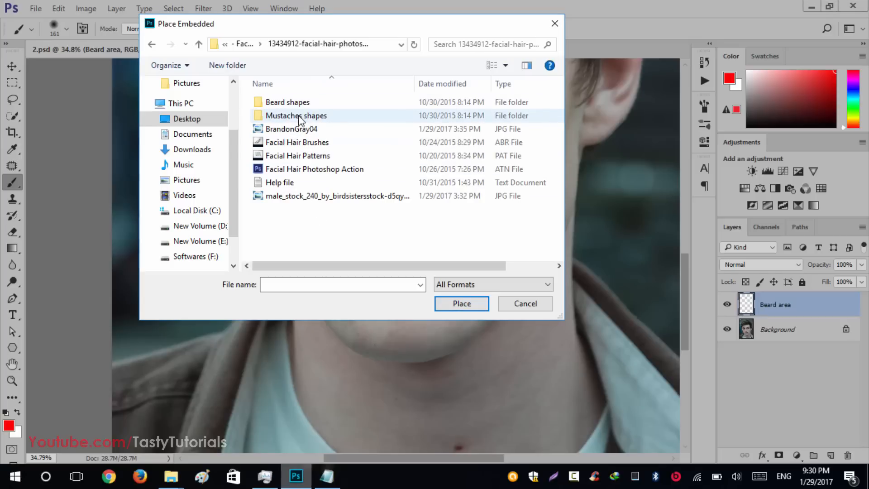
pyautogui.doubleClick(289, 103)
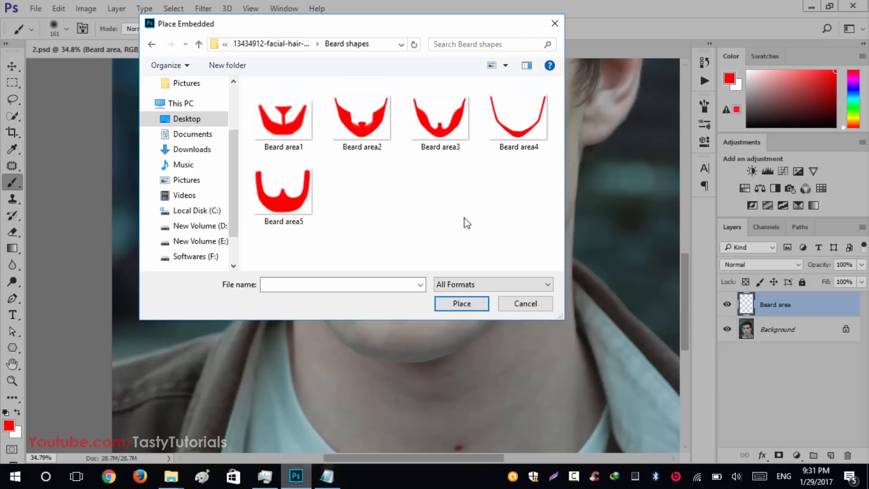
pyautogui.moveTo(350, 23); pyautogui.dragTo(295, 65)
pyautogui.click(410, 157)
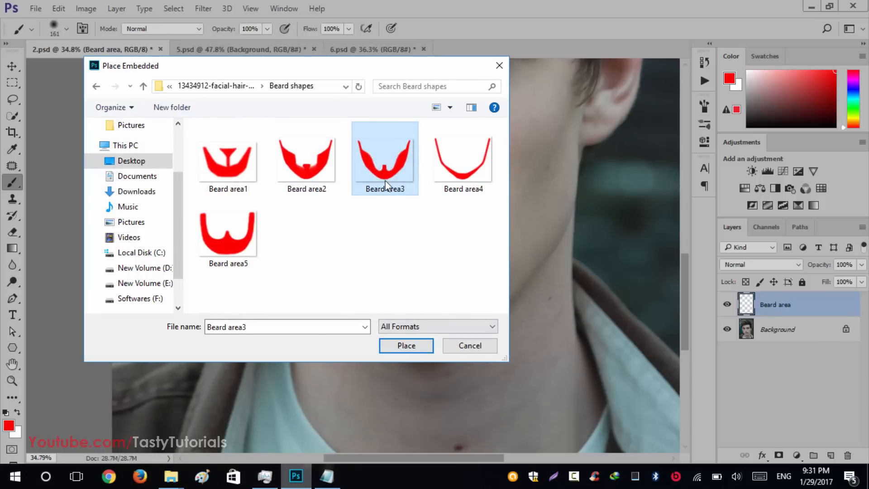
pyautogui.click(405, 346)
# Position the placed beard shape over the jaw and scale it to about 116% width and 106.5% height
pyautogui.scroll(-3, 397, 186)
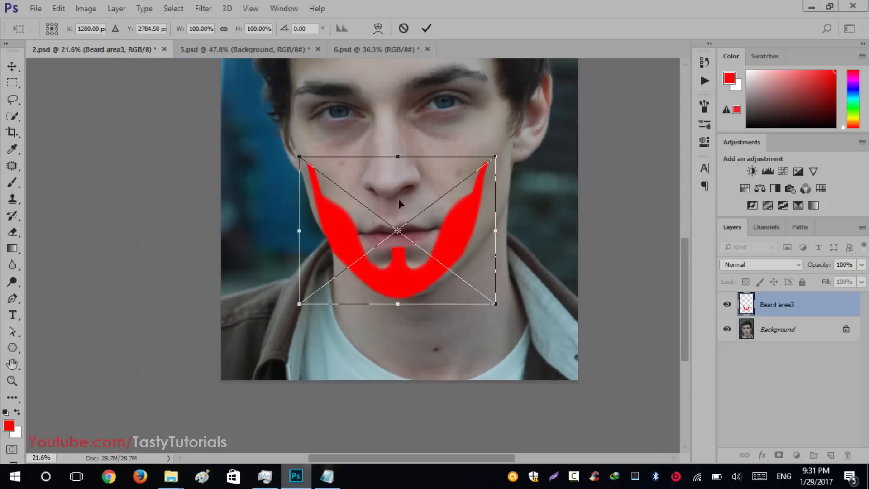
pyautogui.scroll(2, 417, 261)
pyautogui.moveTo(409, 256); pyautogui.dragTo(410, 259)
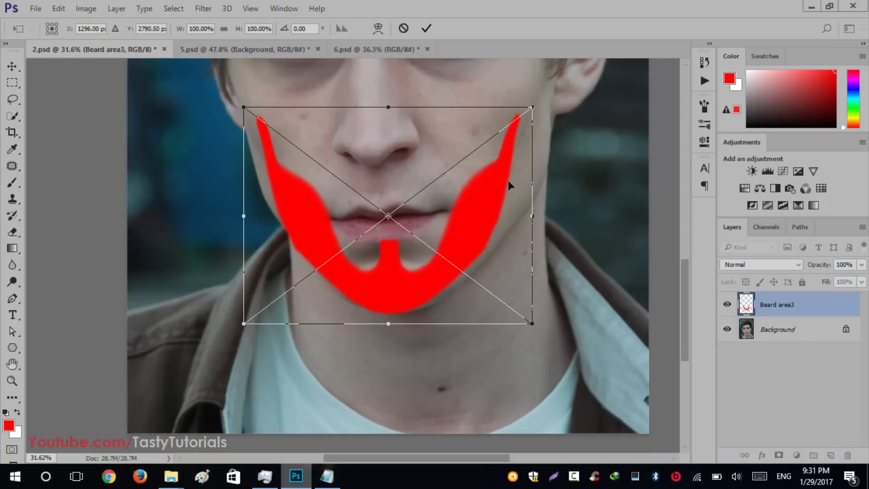
pyautogui.rightClick(468, 176)
pyautogui.press('Escape')
pyautogui.moveTo(537, 144)
pyautogui.mouseDown()
pyautogui.moveTo(567, 145)
pyautogui.moveTo(553, 144)
pyautogui.mouseUp()
pyautogui.moveTo(242, 102); pyautogui.dragTo(224, 93)
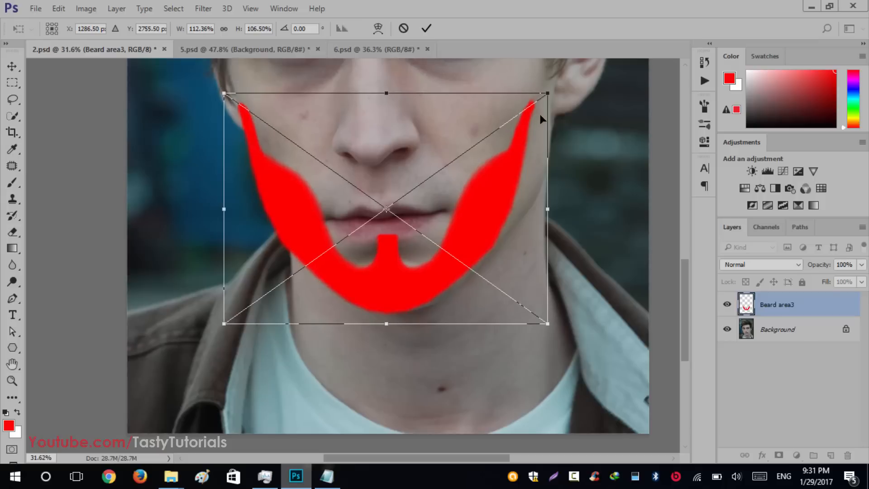
pyautogui.moveTo(549, 115); pyautogui.dragTo(558, 115)
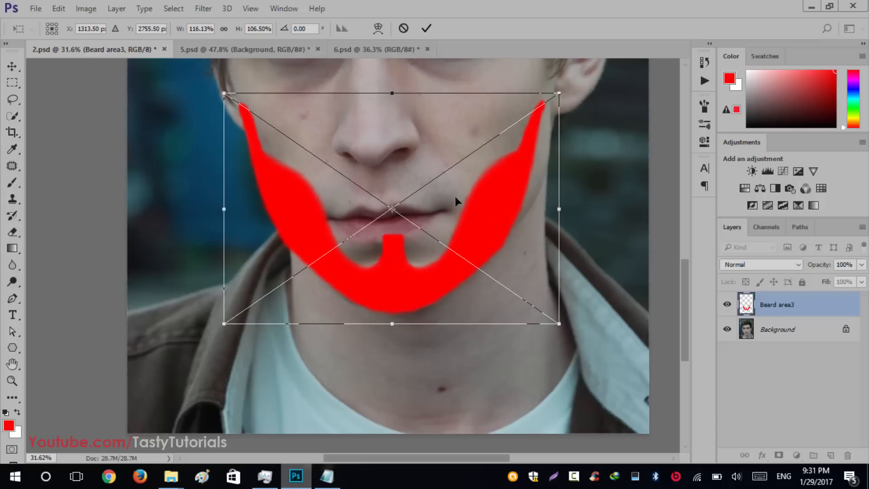
# Start warping the beard shape and pull its right side up and outward to follow the cheek towards the ear
pyautogui.rightClick(454, 198)
pyautogui.click(482, 309)
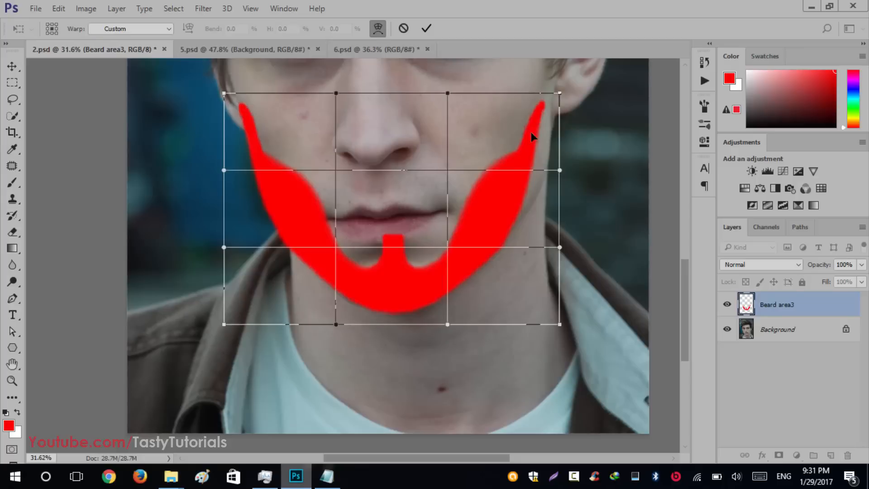
pyautogui.moveTo(560, 95); pyautogui.dragTo(571, 67)
pyautogui.moveTo(560, 247); pyautogui.dragTo(574, 245)
pyautogui.moveTo(547, 168); pyautogui.dragTo(552, 168)
pyautogui.moveTo(571, 64)
pyautogui.mouseDown()
pyautogui.moveTo(573, 53)
pyautogui.moveTo(573, 73)
pyautogui.mouseUp()
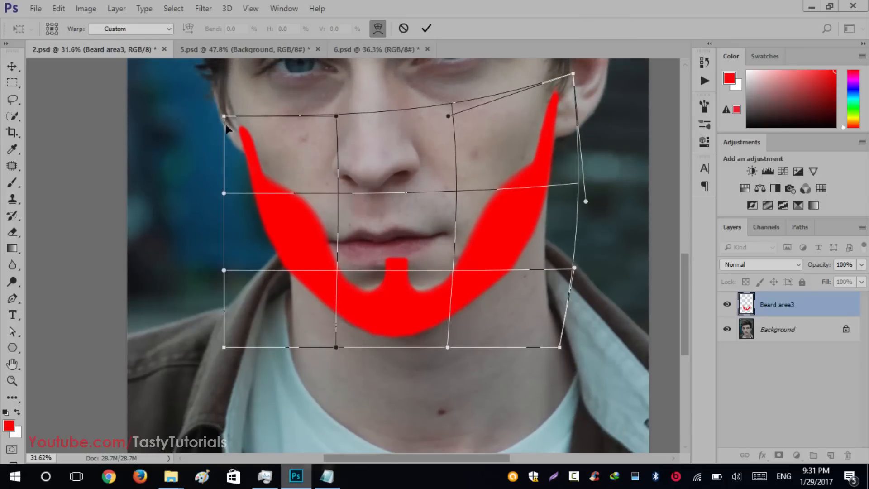
# Warp the beard shape's left side up and outward towards the ear, and pull its lower edge down around the chin
pyautogui.moveTo(224, 117); pyautogui.dragTo(210, 84)
pyautogui.moveTo(259, 237); pyautogui.dragTo(258, 230)
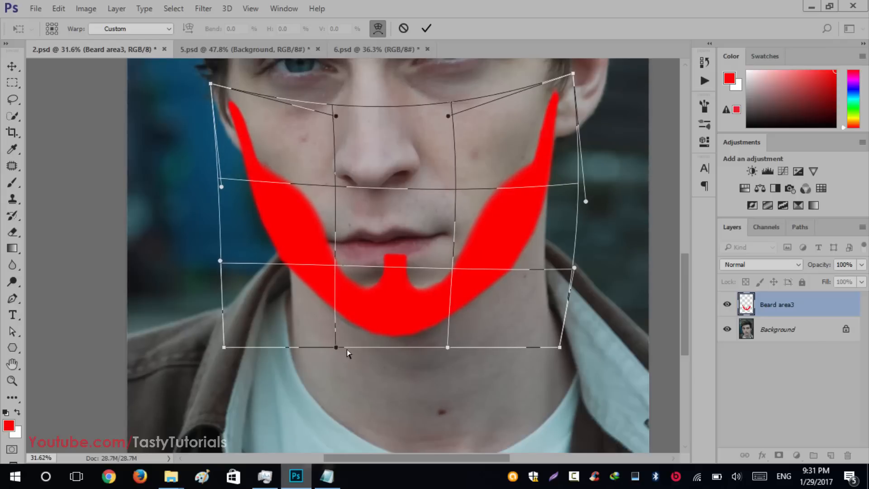
pyautogui.moveTo(342, 346); pyautogui.dragTo(324, 355)
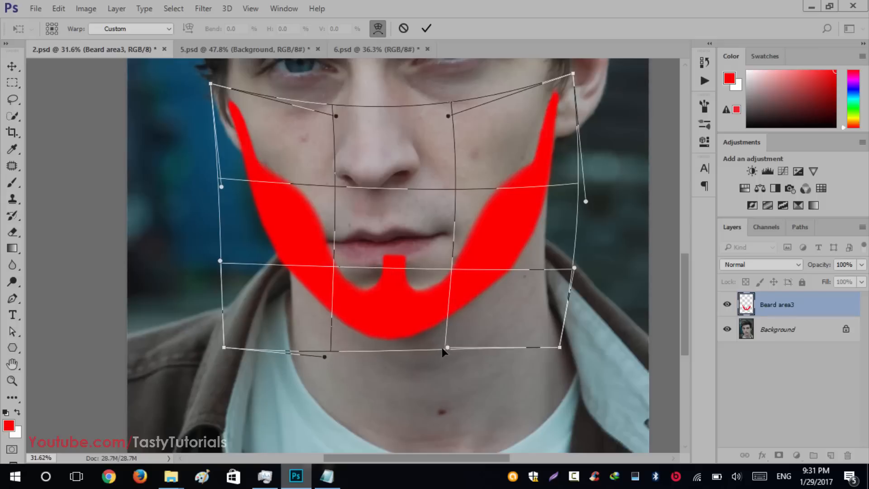
pyautogui.moveTo(447, 348); pyautogui.dragTo(453, 356)
pyautogui.moveTo(390, 260); pyautogui.dragTo(380, 267)
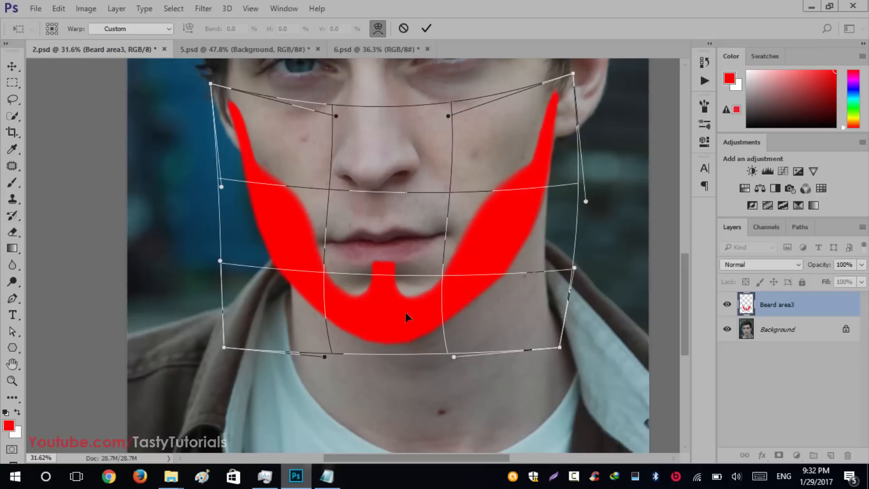
pyautogui.moveTo(448, 333); pyautogui.dragTo(451, 332)
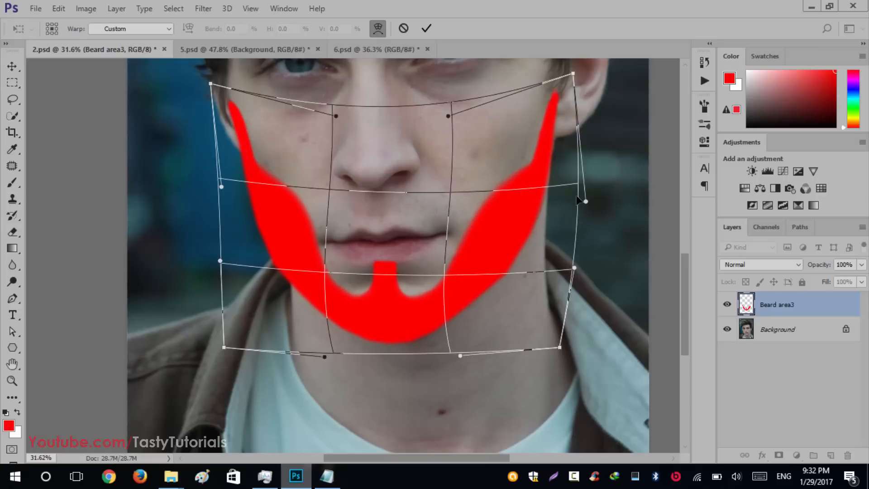
# Refine the warp on the right cheek so the beard shape follows the jaw's outer edge and clears the mouth corner
pyautogui.moveTo(588, 203); pyautogui.dragTo(590, 204)
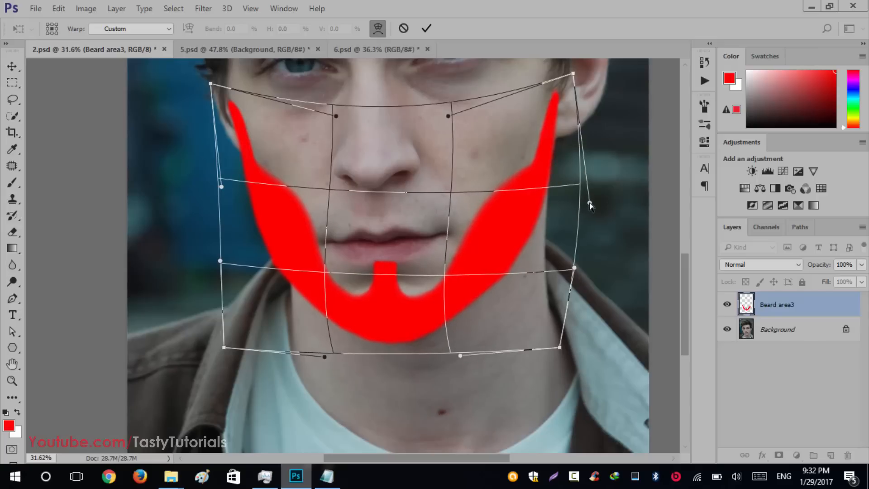
pyautogui.scroll(-3, 373, 248)
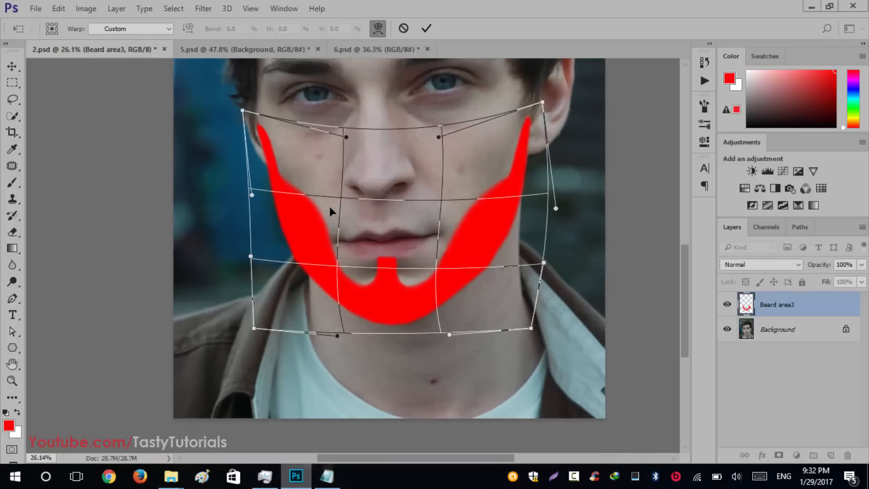
pyautogui.scroll(2, 401, 291)
pyautogui.moveTo(477, 185); pyautogui.dragTo(479, 181)
pyautogui.moveTo(563, 191); pyautogui.dragTo(566, 191)
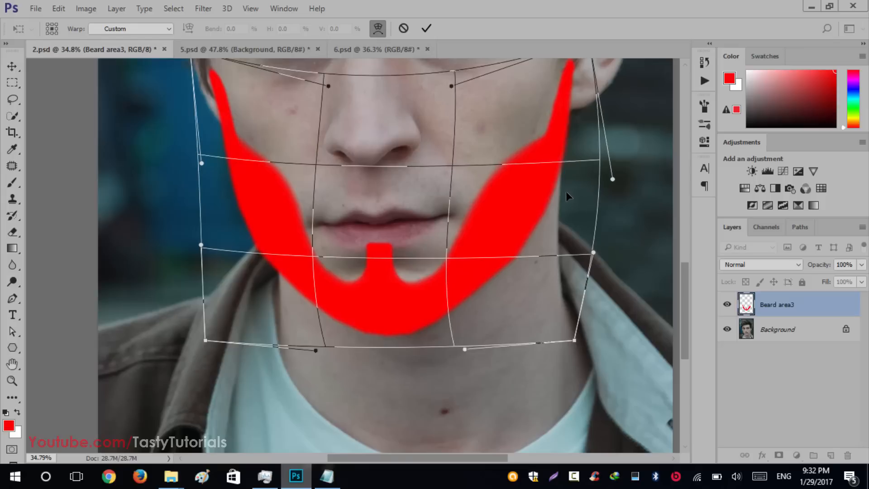
pyautogui.moveTo(456, 194); pyautogui.dragTo(453, 193)
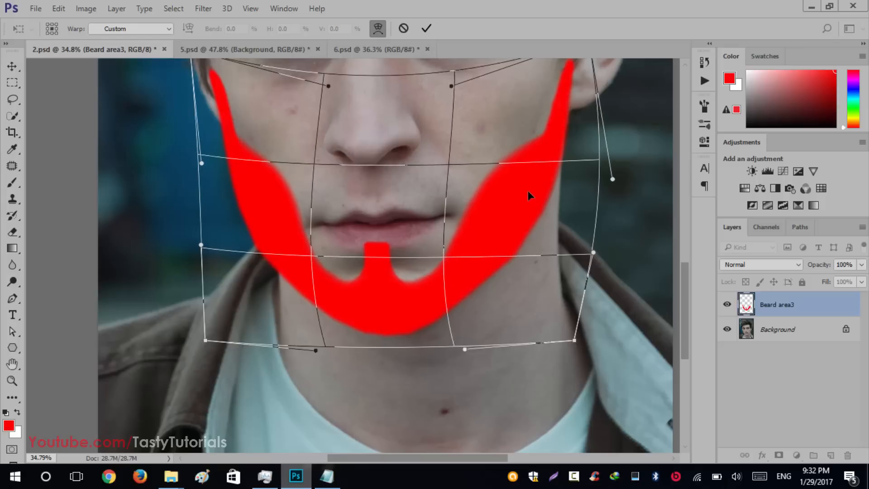
pyautogui.moveTo(558, 199); pyautogui.dragTo(563, 199)
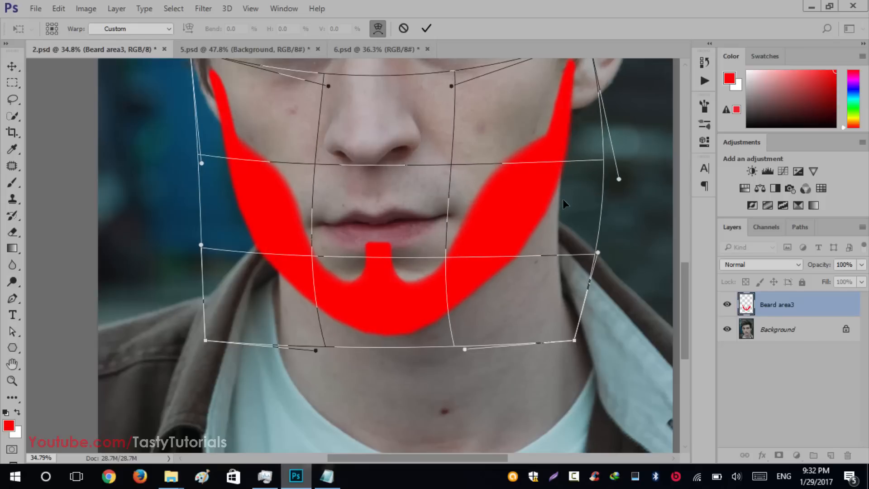
pyautogui.moveTo(475, 194)
pyautogui.mouseDown()
pyautogui.moveTo(464, 191)
pyautogui.moveTo(471, 191)
pyautogui.mouseUp()
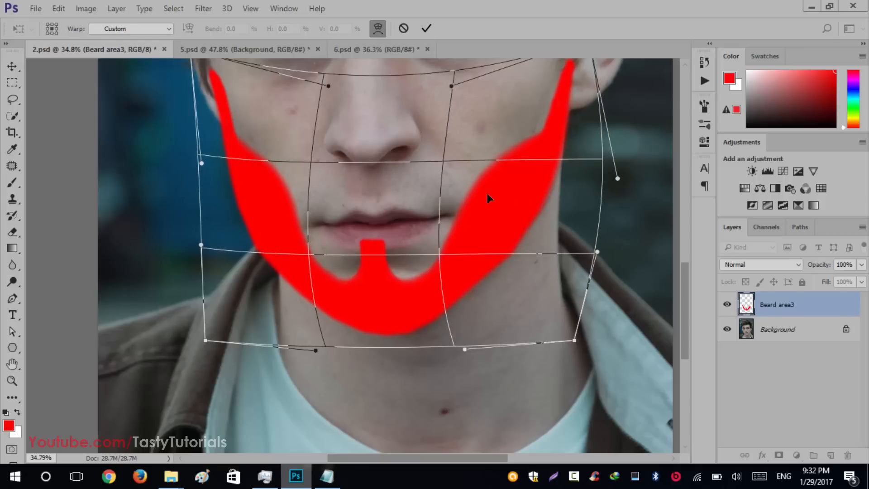
pyautogui.moveTo(589, 203); pyautogui.dragTo(594, 204)
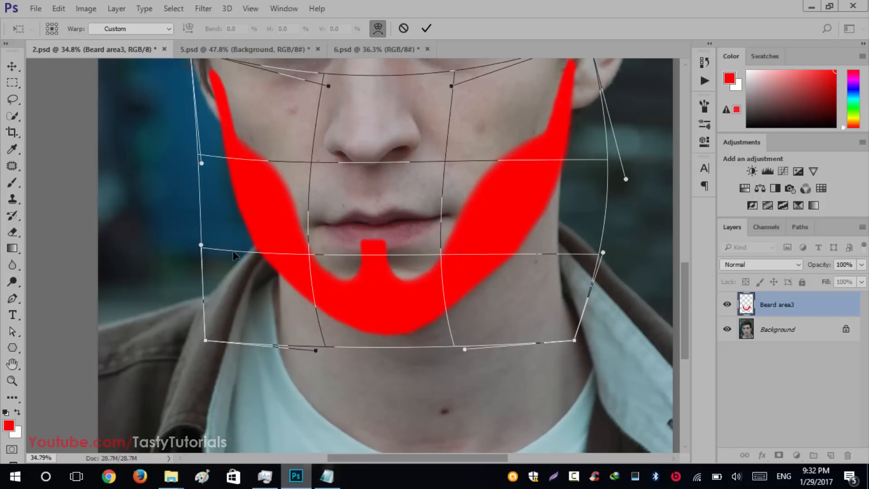
# Warp the soul patch up to the lower lip, nudge the chin edge, and apply the warp
pyautogui.scroll(2, 294, 305)
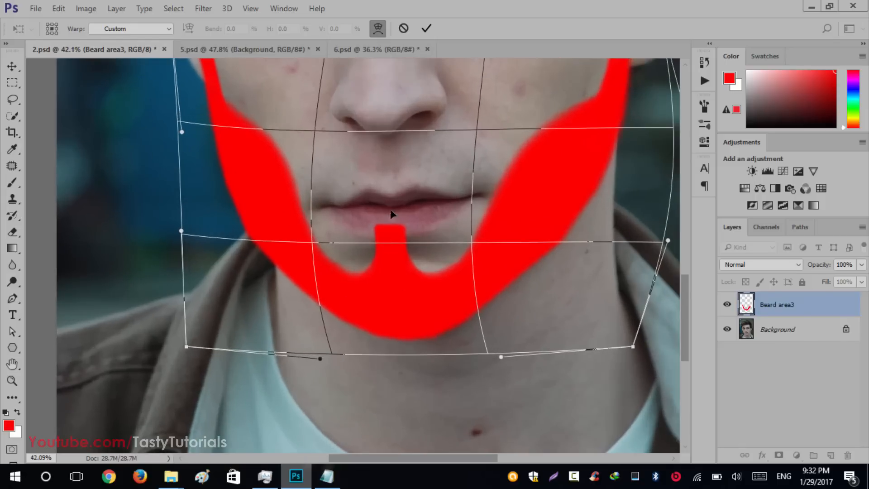
pyautogui.moveTo(390, 202); pyautogui.dragTo(393, 198)
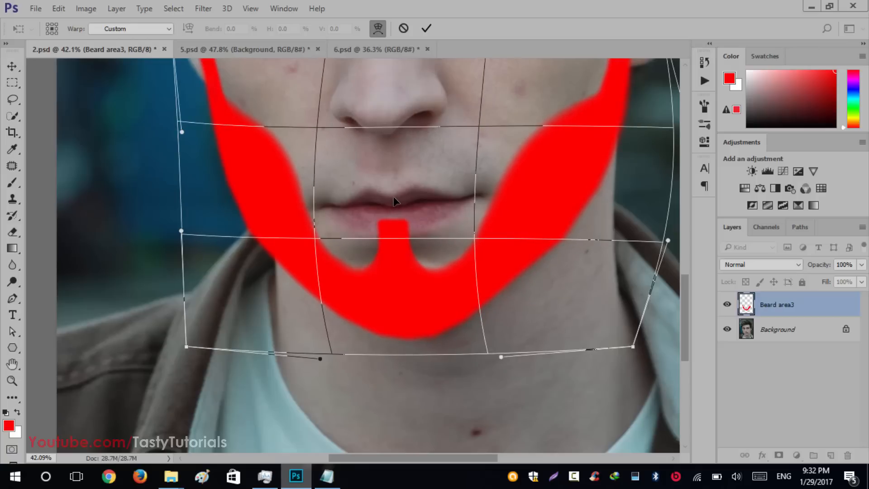
pyautogui.scroll(-1, 398, 257)
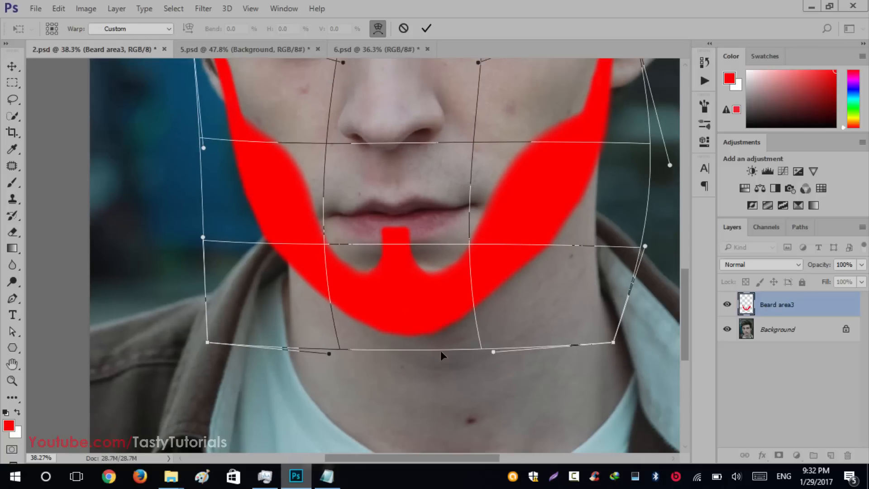
pyautogui.moveTo(472, 326); pyautogui.dragTo(474, 330)
pyautogui.scroll(-2, 347, 299)
pyautogui.scroll(2, 269, 224)
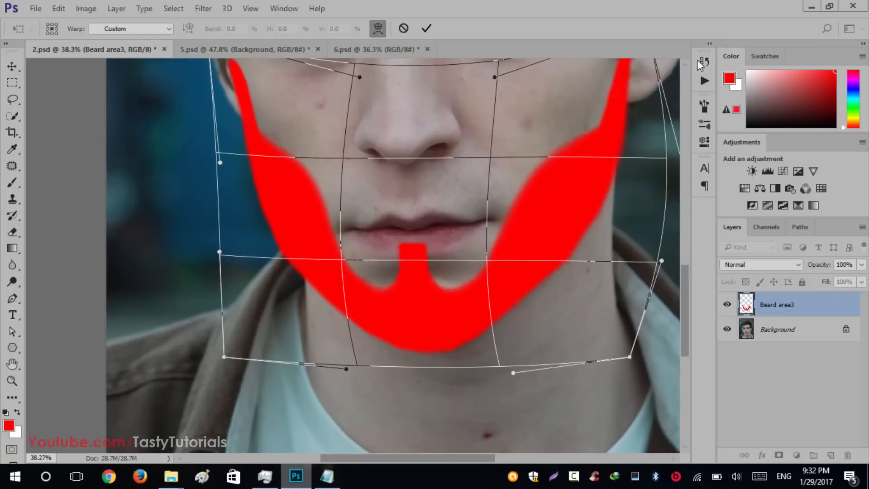
pyautogui.press('b')
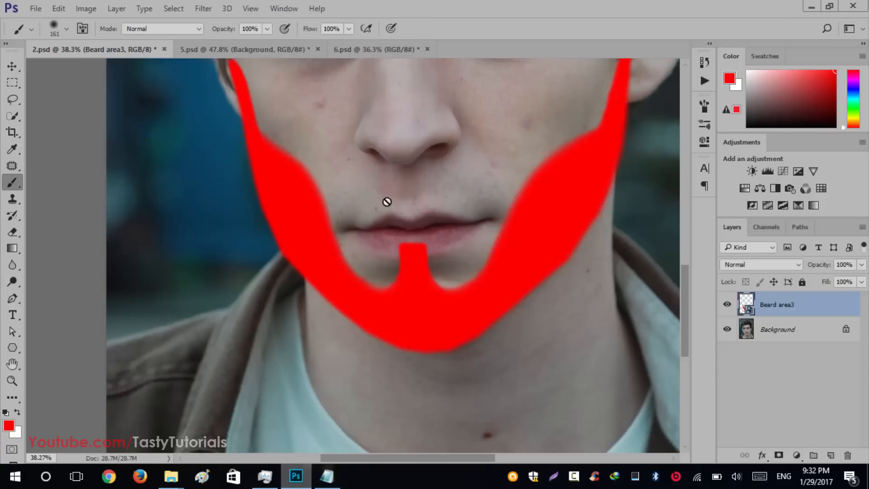
# Lower the Beard area3 layer's opacity to 73% and rasterize the layer
pyautogui.scroll(-1, 365, 270)
pyautogui.click(728, 304)
pyautogui.click(727, 305)
pyautogui.moveTo(812, 267); pyautogui.dragTo(800, 267)
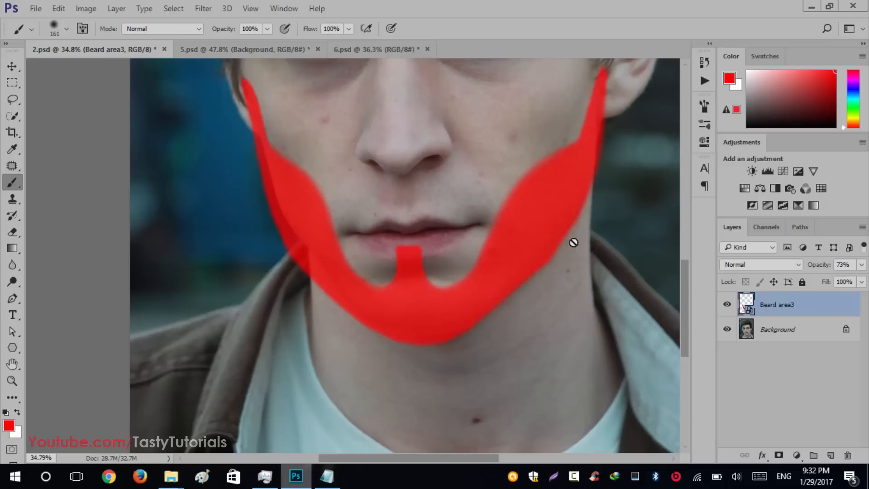
pyautogui.rightClick(796, 307)
pyautogui.click(577, 281)
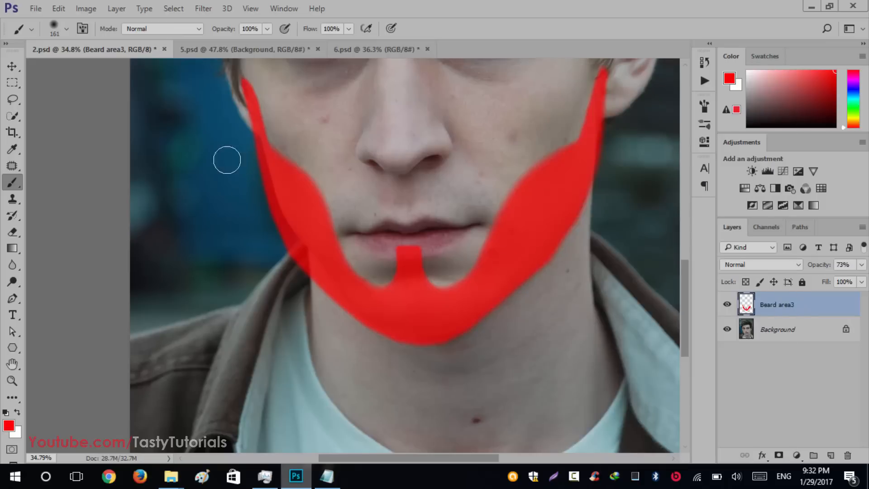
# Set up the Eraser tool with 66% hardness and a 60 px tip for trimming the beard shape
pyautogui.scroll(2, 204, 156)
pyautogui.rightClick(243, 151)
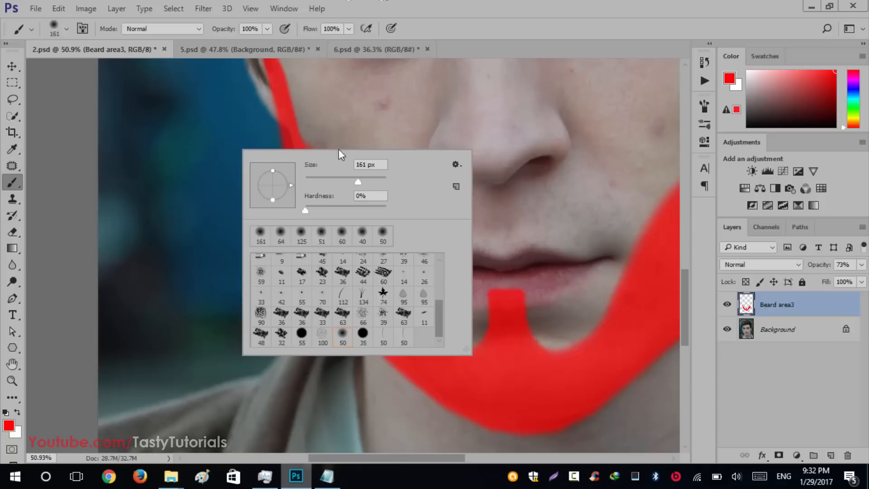
pyautogui.click(556, 97)
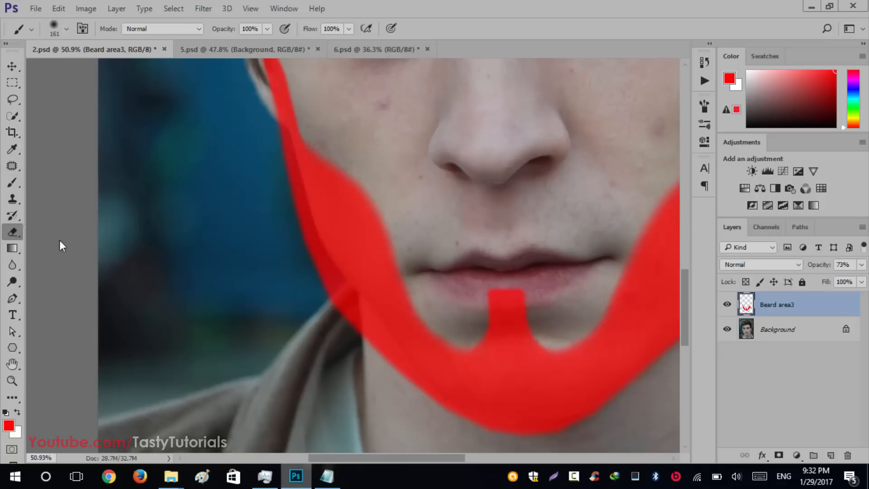
pyautogui.click(13, 232)
pyautogui.click(69, 234)
pyautogui.rightClick(216, 213)
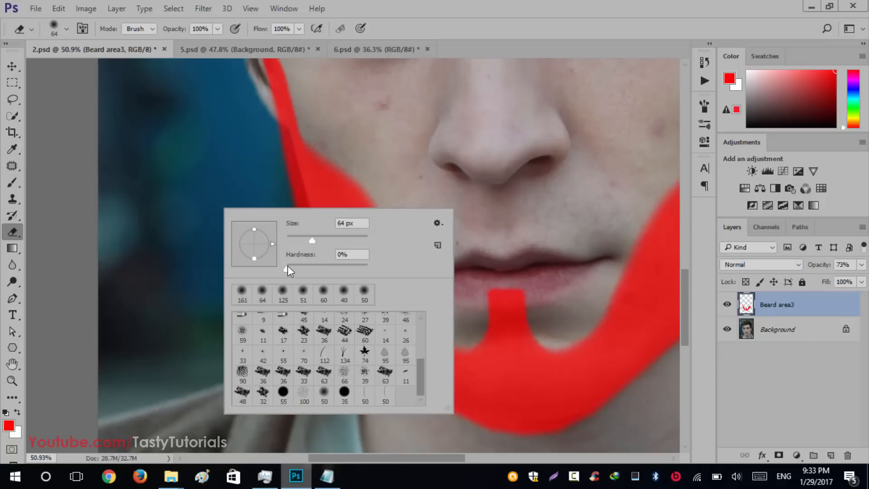
pyautogui.moveTo(308, 237); pyautogui.dragTo(343, 236)
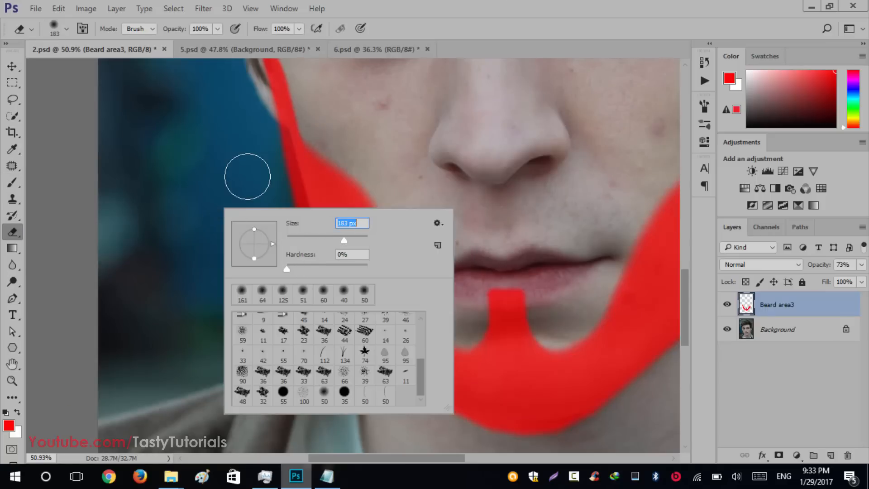
pyautogui.click(260, 195)
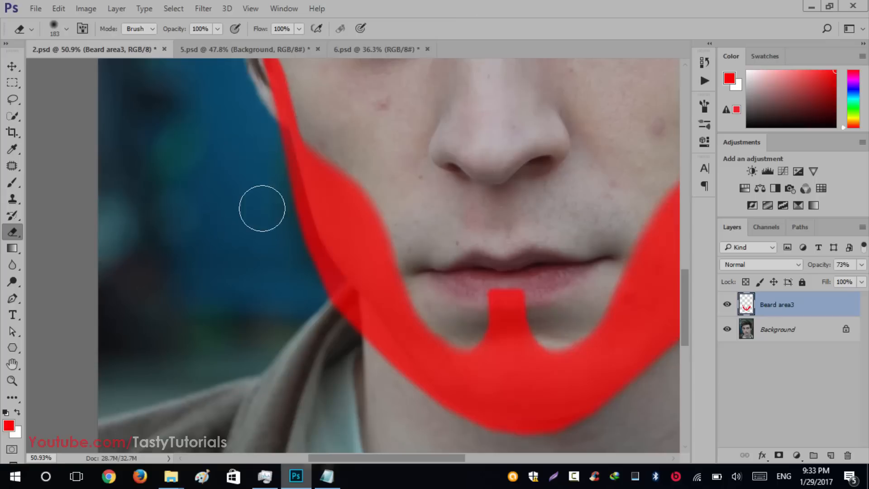
pyautogui.rightClick(301, 215)
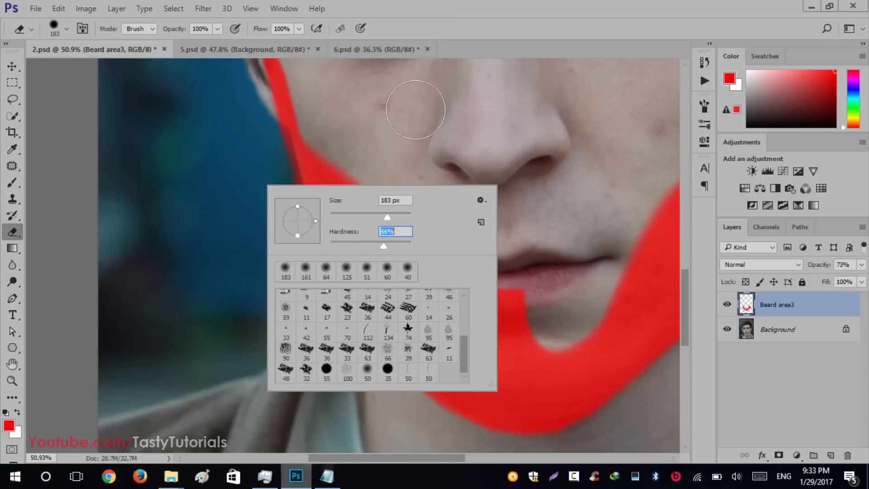
pyautogui.press('Return')
pyautogui.scroll(6, 165, 225)
pyautogui.press('[')
pyautogui.press('[')
pyautogui.press('[')
pyautogui.press('[')
pyautogui.press('[')
pyautogui.press('[')
pyautogui.press('[')
pyautogui.press('[')
# Erase the red that spills past the face edge along the left cheek, jaw and collar
pyautogui.moveTo(405, 199)
pyautogui.mouseDown()
pyautogui.moveTo(431, 278)
pyautogui.moveTo(463, 321)
pyautogui.moveTo(458, 334)
pyautogui.moveTo(496, 352)
pyautogui.moveTo(492, 375)
pyautogui.moveTo(457, 343)
pyautogui.mouseUp()
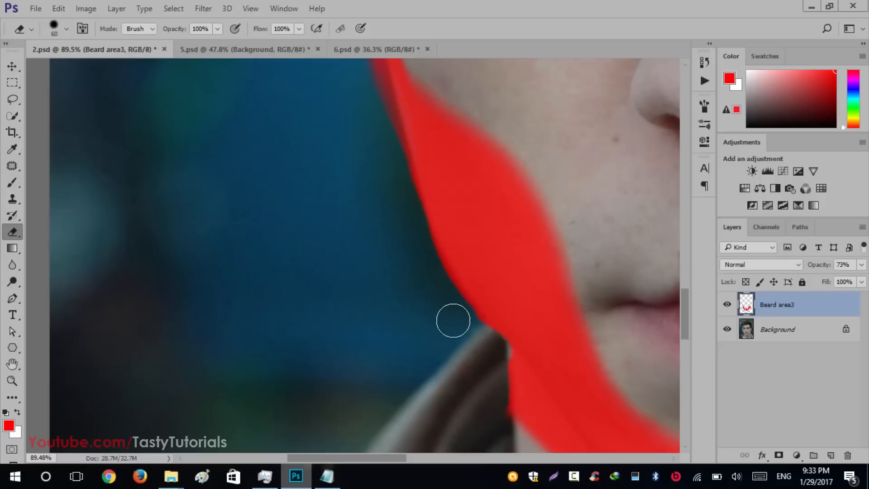
pyautogui.scroll(4, 386, 229)
pyautogui.moveTo(318, 115)
pyautogui.mouseDown()
pyautogui.moveTo(334, 131)
pyautogui.moveTo(369, 238)
pyautogui.moveTo(384, 335)
pyautogui.mouseUp()
pyautogui.moveTo(278, 162)
pyautogui.mouseDown()
pyautogui.moveTo(282, 327)
pyautogui.moveTo(229, 164)
pyautogui.mouseUp()
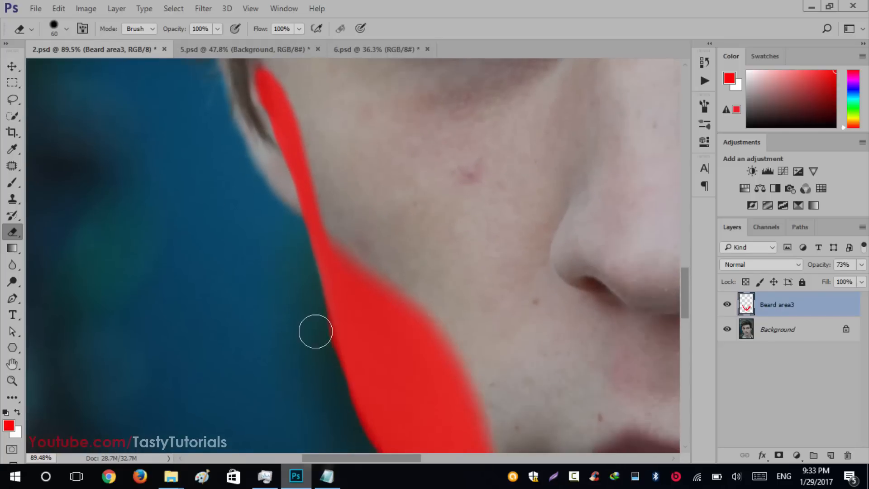
pyautogui.moveTo(316, 387); pyautogui.dragTo(230, 215)
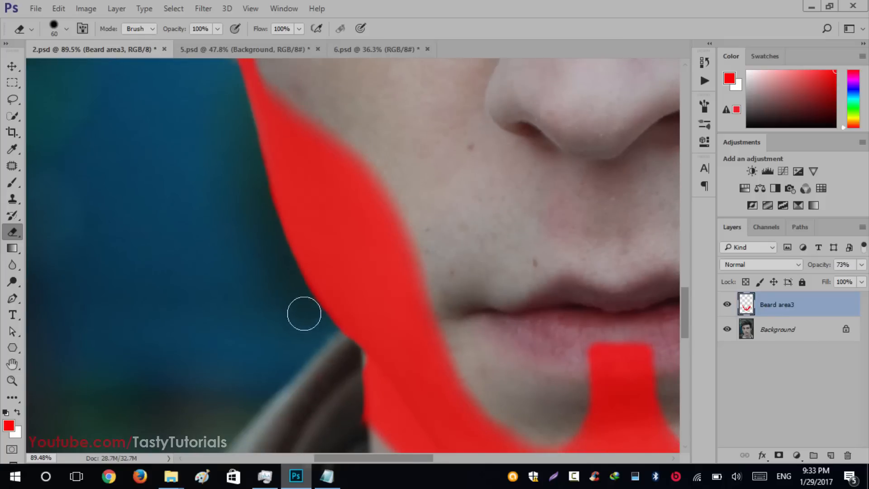
pyautogui.moveTo(205, 195); pyautogui.dragTo(142, 113)
pyautogui.moveTo(212, 237); pyautogui.dragTo(151, 141)
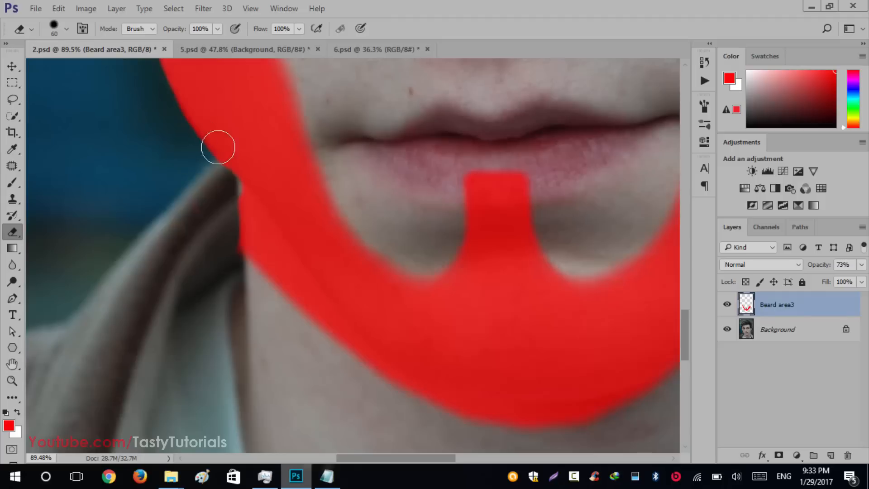
pyautogui.moveTo(301, 254); pyautogui.dragTo(13, 168)
pyautogui.moveTo(235, 273); pyautogui.dragTo(207, 360)
# Erase the excess red beside the right ear and along the right cheek edge
pyautogui.scroll(-6, 235, 276)
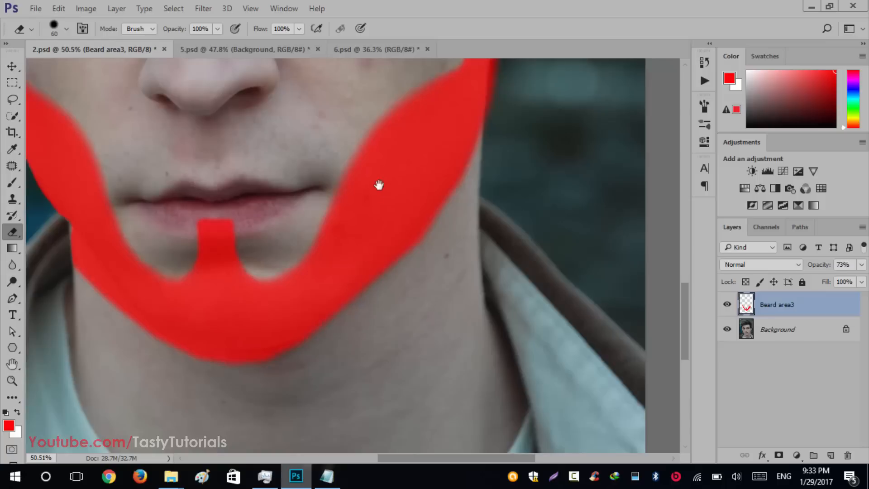
pyautogui.moveTo(378, 184); pyautogui.dragTo(306, 333)
pyautogui.scroll(9, 495, 235)
pyautogui.moveTo(411, 125)
pyautogui.mouseDown()
pyautogui.moveTo(373, 100)
pyautogui.moveTo(349, 312)
pyautogui.mouseUp()
pyautogui.moveTo(361, 141); pyautogui.dragTo(352, 268)
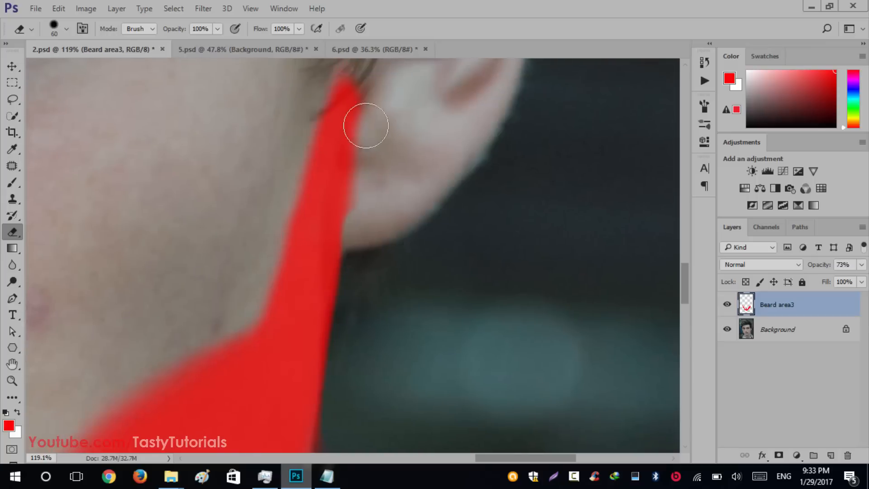
pyautogui.moveTo(383, 93); pyautogui.dragTo(352, 291)
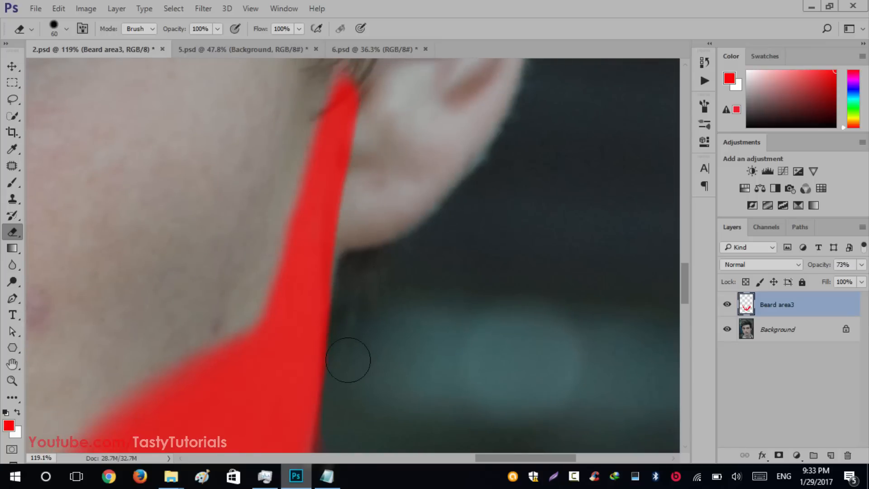
pyautogui.moveTo(338, 222); pyautogui.dragTo(362, 159)
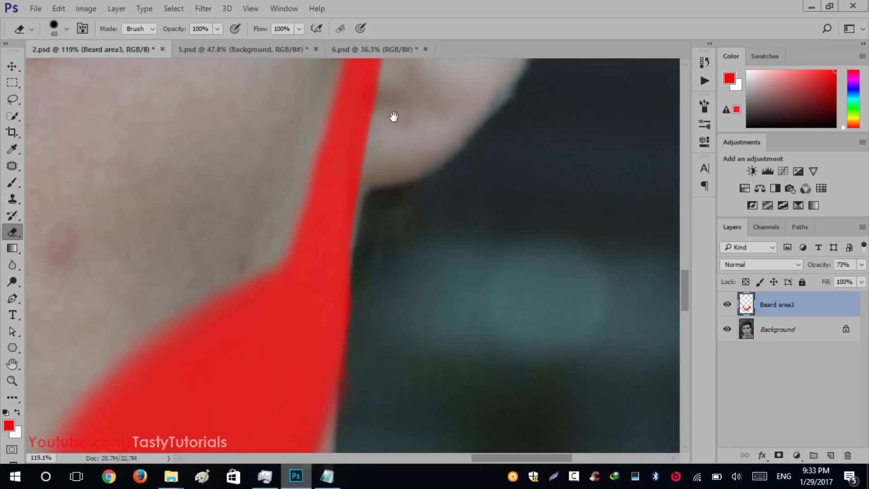
pyautogui.moveTo(394, 101); pyautogui.dragTo(379, 193)
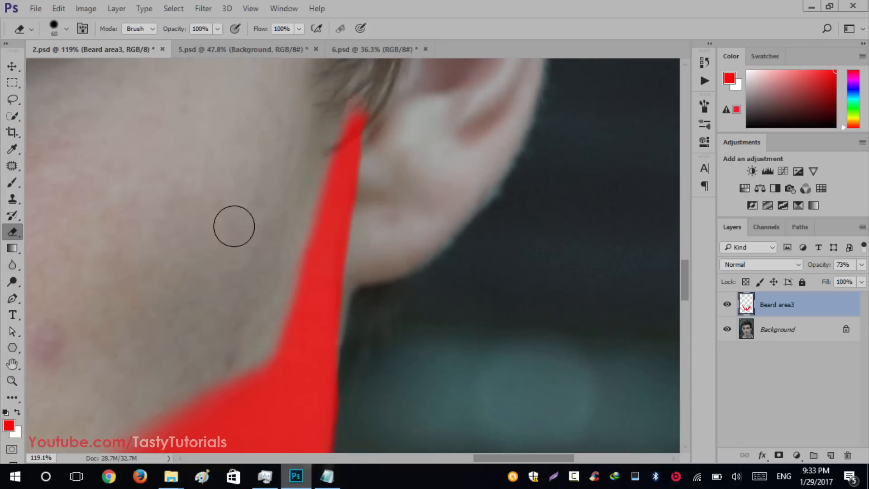
# Erase the top of the soul patch where it overlaps the lower lip
pyautogui.scroll(-10, 236, 219)
pyautogui.scroll(-3, 189, 235)
pyautogui.moveTo(132, 261); pyautogui.dragTo(212, 199)
pyautogui.scroll(5, 176, 309)
pyautogui.moveTo(176, 309)
pyautogui.mouseDown()
pyautogui.moveTo(178, 272)
pyautogui.moveTo(307, 212)
pyautogui.moveTo(310, 228)
pyautogui.moveTo(326, 214)
pyautogui.moveTo(234, 206)
pyautogui.moveTo(270, 217)
pyautogui.moveTo(352, 214)
pyautogui.moveTo(198, 218)
pyautogui.moveTo(343, 214)
pyautogui.moveTo(185, 227)
pyautogui.moveTo(345, 223)
pyautogui.moveTo(190, 219)
pyautogui.moveTo(233, 233)
pyautogui.moveTo(305, 227)
pyautogui.moveTo(340, 202)
pyautogui.moveTo(333, 224)
pyautogui.moveTo(294, 246)
pyautogui.moveTo(271, 246)
pyautogui.moveTo(250, 225)
pyautogui.mouseUp()
pyautogui.scroll(3, 289, 258)
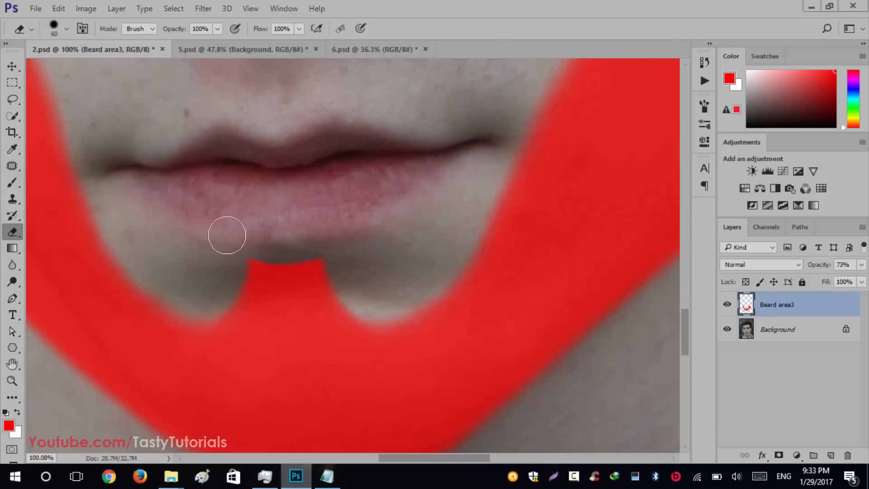
pyautogui.scroll(-3, 188, 226)
pyautogui.scroll(-4, 207, 290)
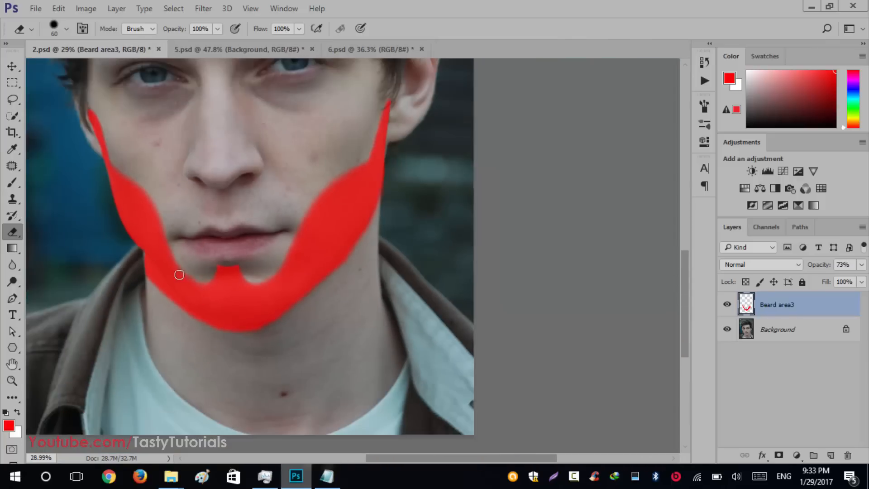
# Set up the Brush tool with a soft 80 px tip for refilling the edges of the beard shape
pyautogui.scroll(5, 68, 259)
pyautogui.scroll(-2, 99, 226)
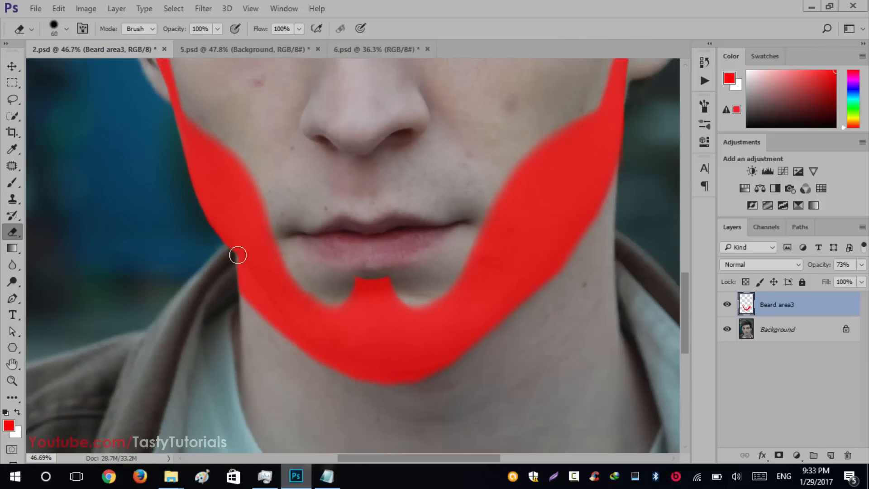
pyautogui.scroll(2, 236, 299)
pyautogui.press('b')
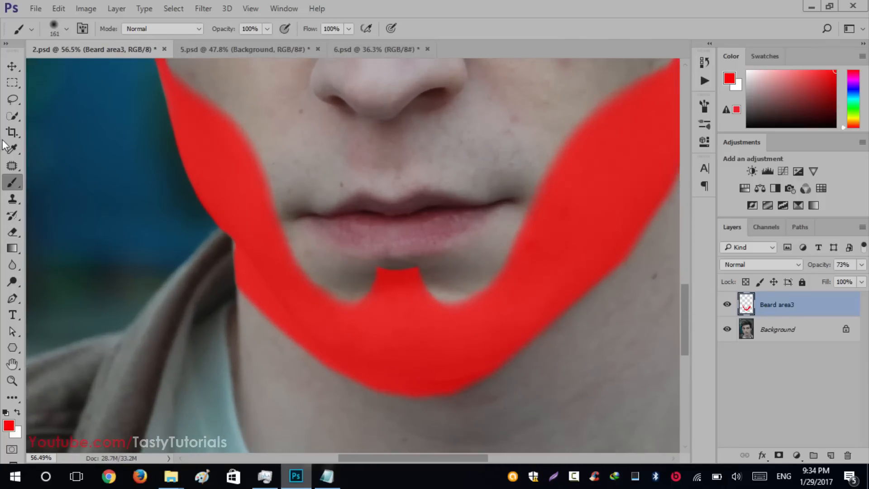
pyautogui.scroll(2, 221, 180)
pyautogui.press('[')
pyautogui.press('[')
pyautogui.press('[')
pyautogui.press('[')
pyautogui.press('[')
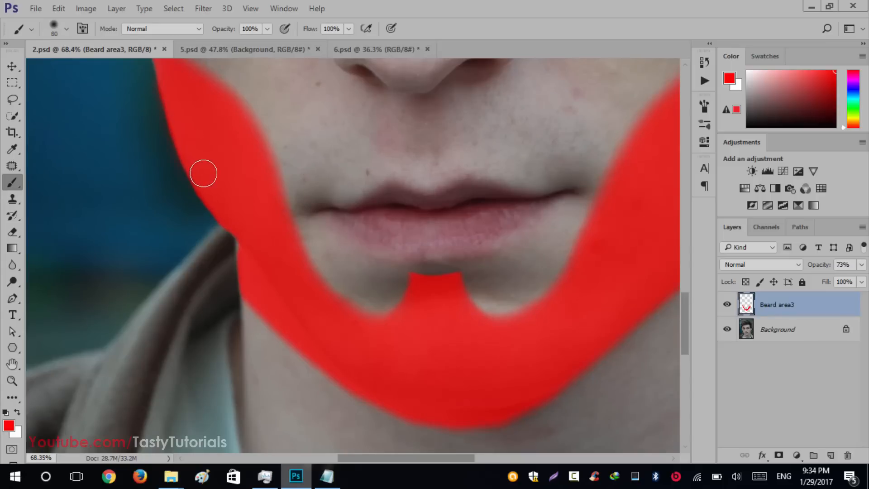
pyautogui.rightClick(232, 138)
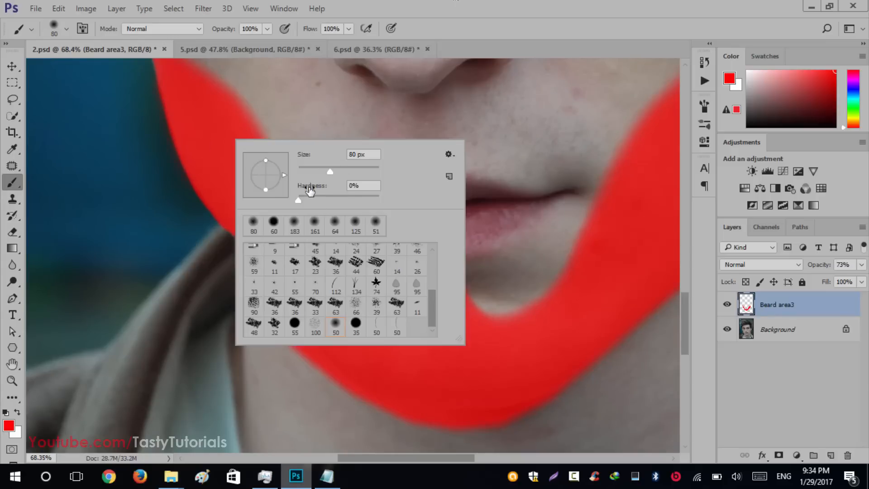
pyautogui.click(561, 2)
# Touch up the red at the top of the right sideburn beside the ear and undo the unwanted stroke
pyautogui.moveTo(252, 132); pyautogui.dragTo(462, 199)
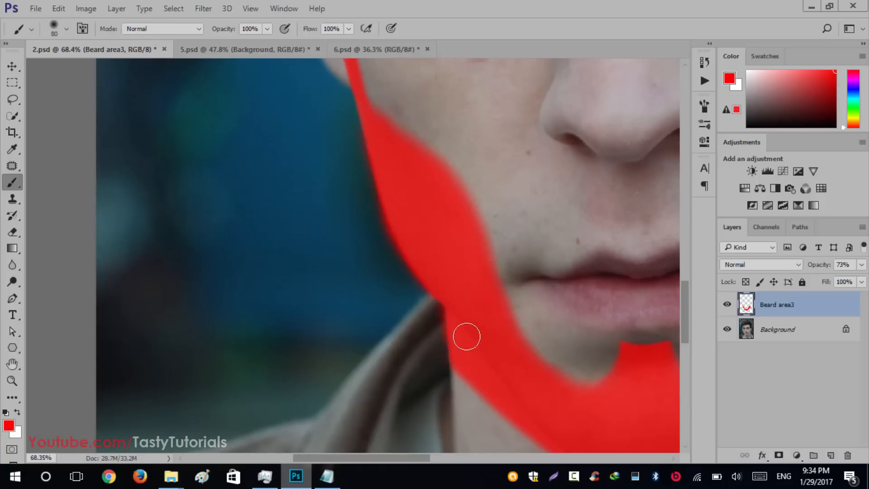
pyautogui.moveTo(375, 134); pyautogui.dragTo(403, 227)
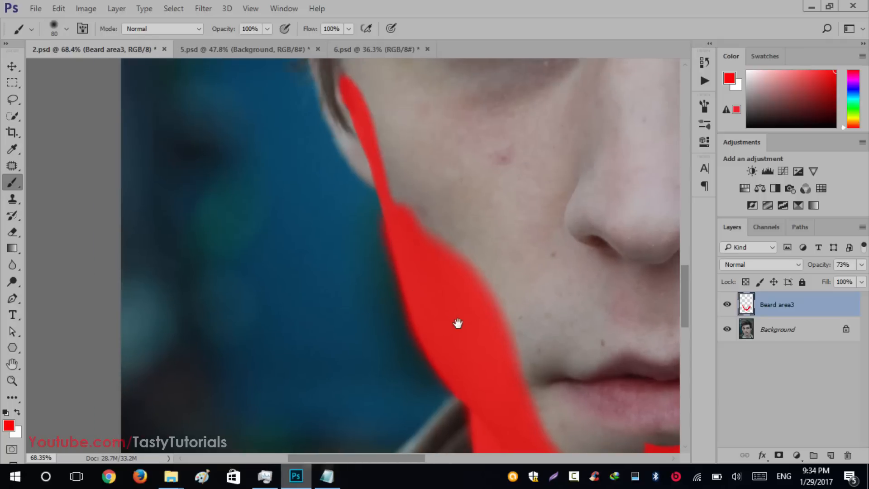
pyautogui.moveTo(457, 323); pyautogui.dragTo(251, 136)
pyautogui.moveTo(560, 264); pyautogui.dragTo(339, 264)
pyautogui.moveTo(485, 183); pyautogui.dragTo(314, 267)
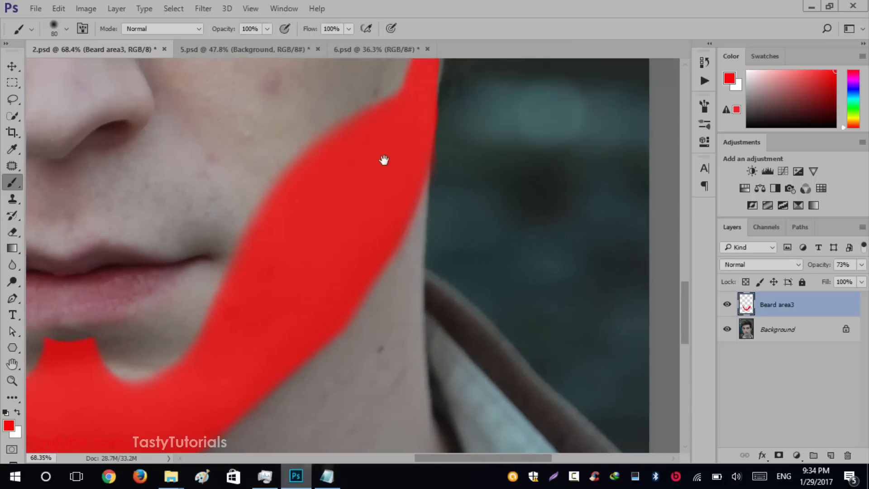
pyautogui.moveTo(383, 162); pyautogui.dragTo(362, 237)
pyautogui.moveTo(397, 140); pyautogui.dragTo(370, 203)
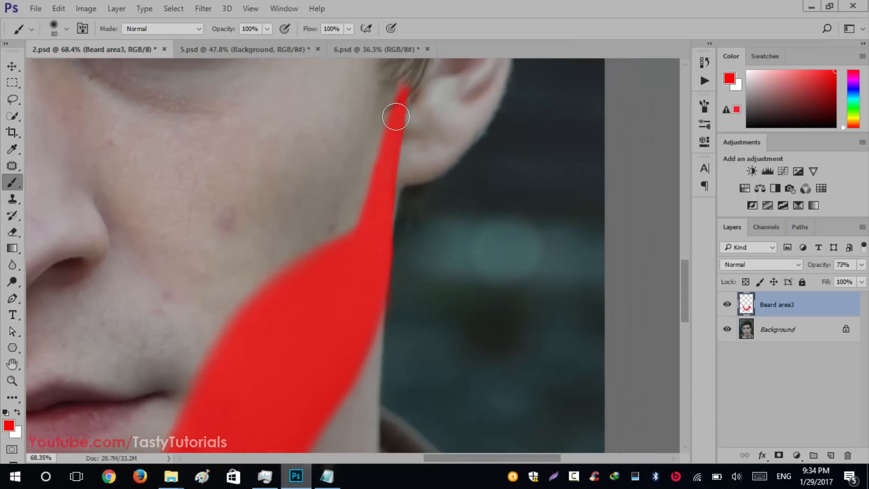
pyautogui.moveTo(401, 103); pyautogui.dragTo(403, 137)
pyautogui.hotkey('ctrl', 'alt', 'z')
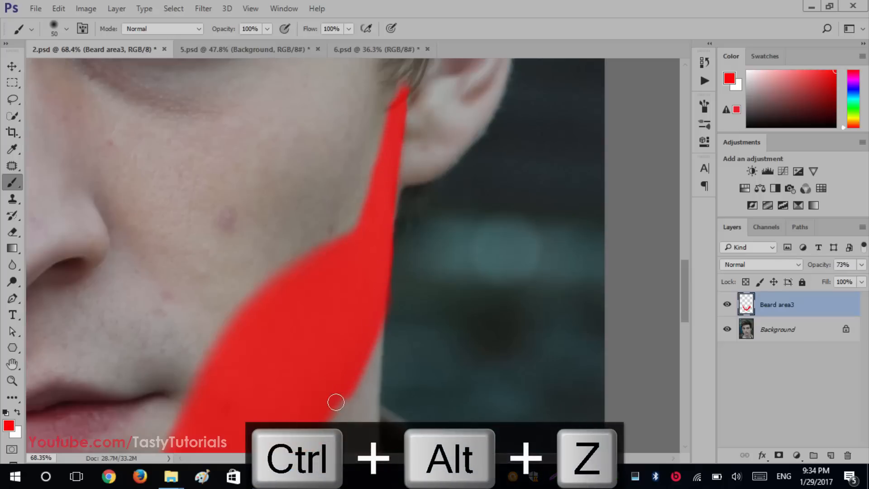
# Paint red along the outer edge of the beard from the right cheek around under the chin with a 50 px tip
pyautogui.moveTo(300, 388); pyautogui.dragTo(468, 117)
pyautogui.moveTo(483, 154)
pyautogui.mouseDown()
pyautogui.moveTo(418, 230)
pyautogui.moveTo(310, 307)
pyautogui.mouseUp()
pyautogui.moveTo(153, 280); pyautogui.dragTo(263, 214)
pyautogui.moveTo(352, 260)
pyautogui.mouseDown()
pyautogui.moveTo(273, 248)
pyautogui.moveTo(354, 267)
pyautogui.moveTo(425, 268)
pyautogui.moveTo(461, 249)
pyautogui.moveTo(452, 259)
pyautogui.moveTo(311, 265)
pyautogui.moveTo(230, 238)
pyautogui.moveTo(182, 182)
pyautogui.moveTo(237, 237)
pyautogui.moveTo(257, 238)
pyautogui.moveTo(197, 197)
pyautogui.mouseUp()
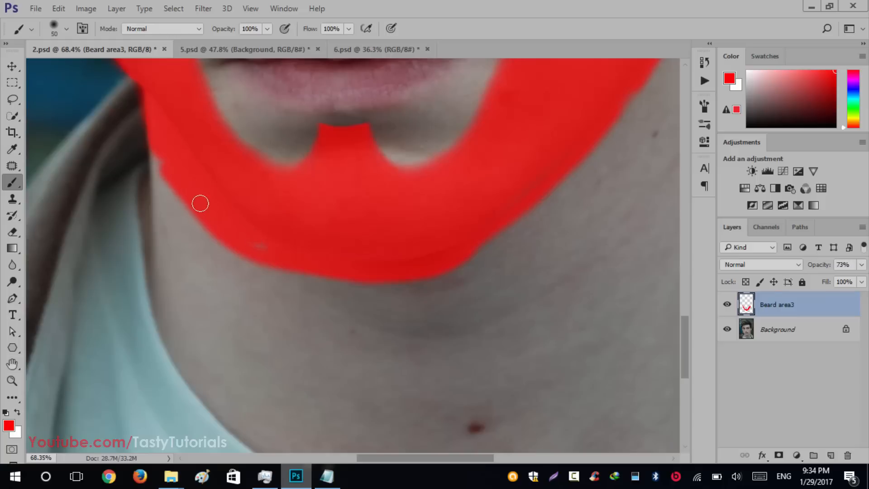
# Smooth the beard's lower edge along both sides of the jaw with a 90 px brush tip
pyautogui.press(']')
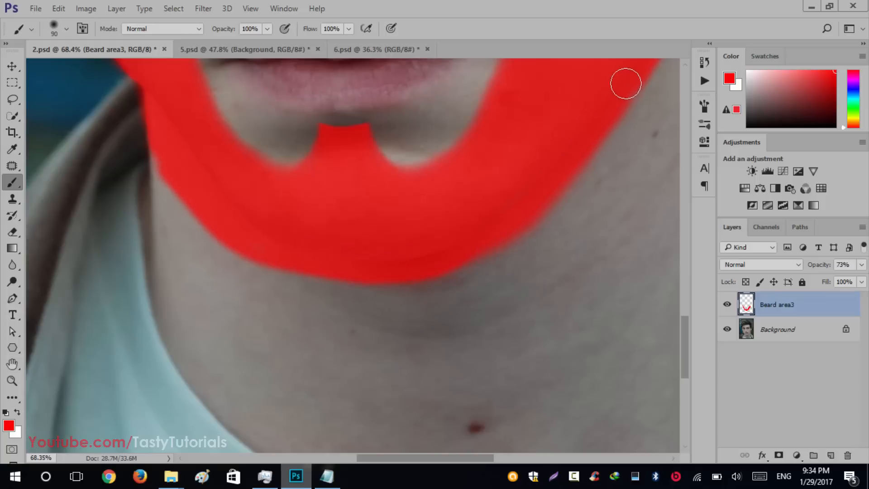
pyautogui.scroll(-2, 398, 280)
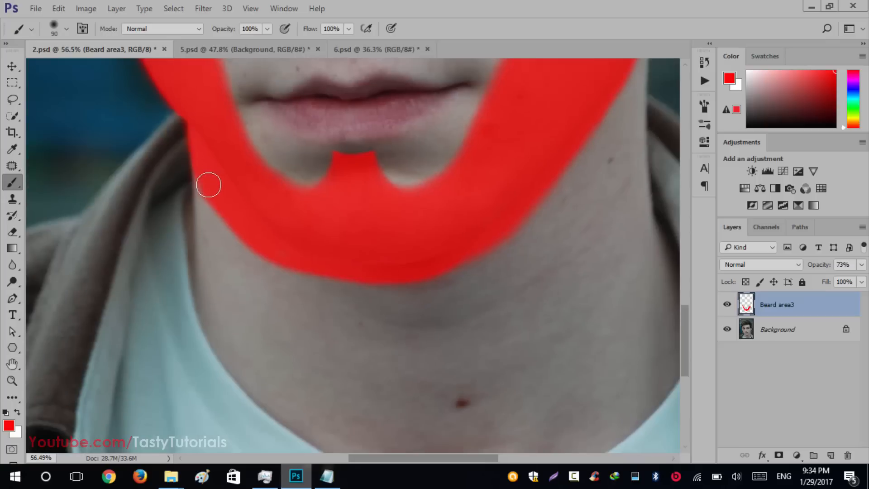
pyautogui.moveTo(210, 188); pyautogui.dragTo(300, 242)
pyautogui.moveTo(475, 248)
pyautogui.mouseDown()
pyautogui.moveTo(420, 282)
pyautogui.moveTo(345, 283)
pyautogui.moveTo(283, 256)
pyautogui.moveTo(260, 215)
pyautogui.moveTo(261, 263)
pyautogui.mouseUp()
pyautogui.scroll(-6, 263, 276)
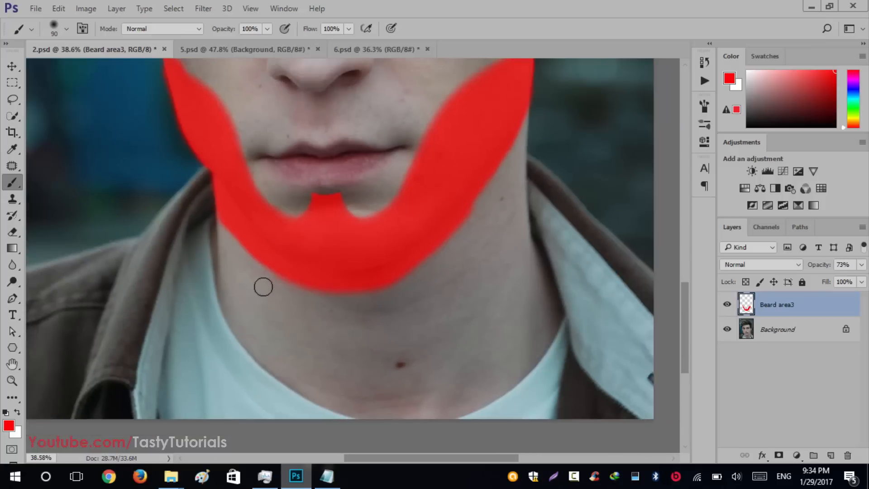
# Inspect the outline of the painted beard around the jaw, soul patch and sideburns
pyautogui.moveTo(306, 244); pyautogui.dragTo(342, 332)
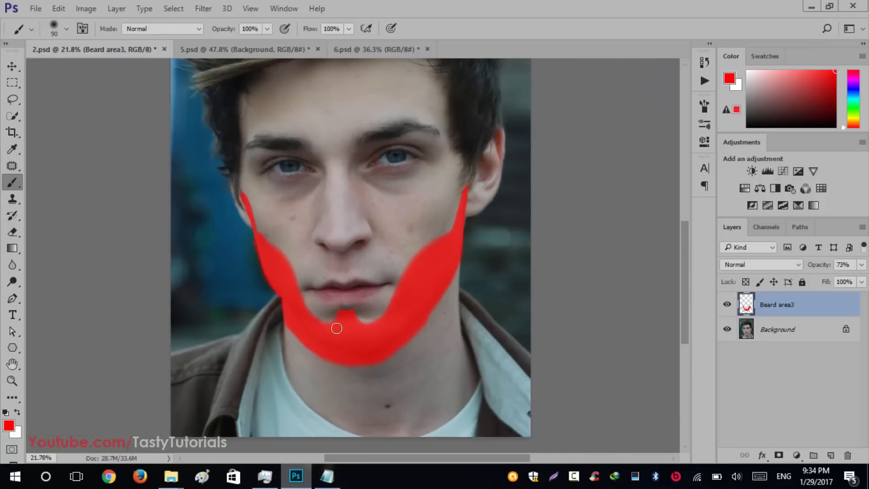
pyautogui.scroll(6, 341, 312)
pyautogui.moveTo(451, 255); pyautogui.dragTo(413, 306)
pyautogui.scroll(4, 355, 362)
pyautogui.scroll(5, 358, 354)
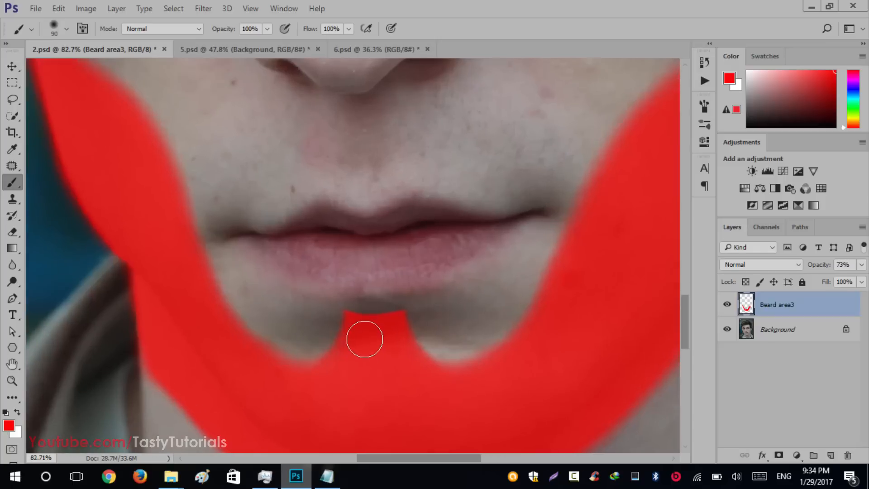
pyautogui.scroll(-6, 417, 388)
pyautogui.scroll(-2, 332, 329)
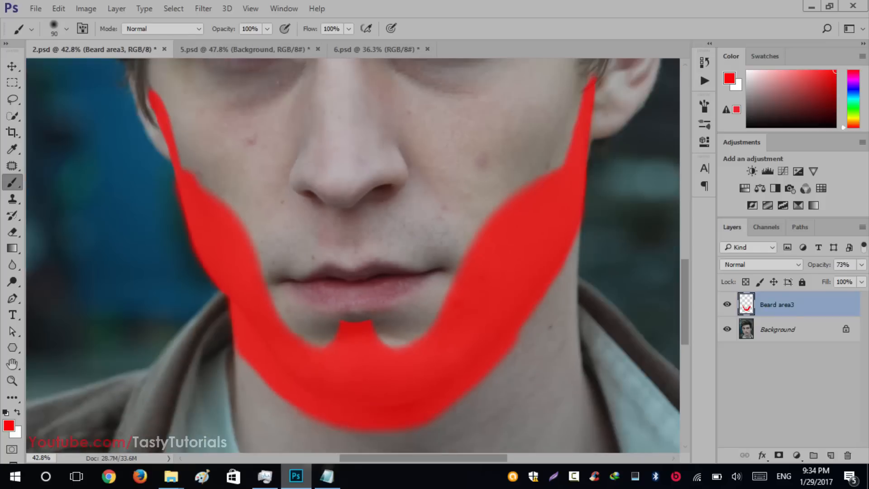
# Switch to the Move tool and set the Beard area3 layer's opacity to 100%
pyautogui.scroll(-4, 267, 247)
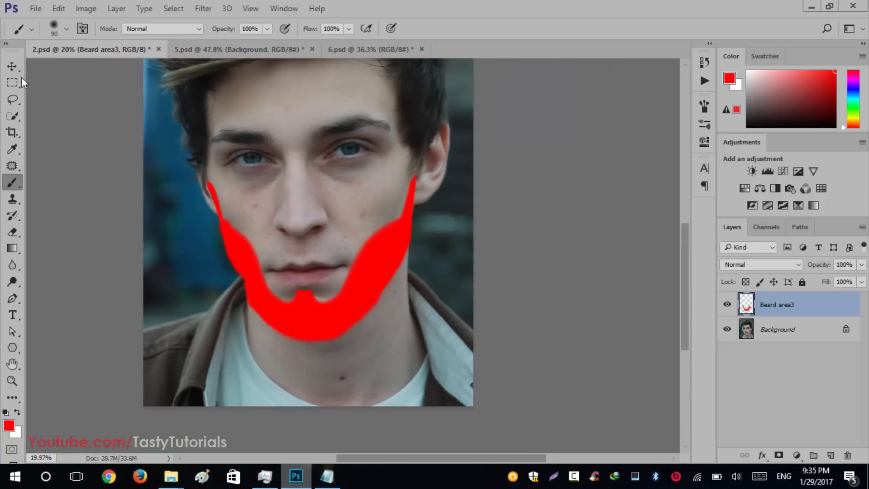
pyautogui.click(12, 67)
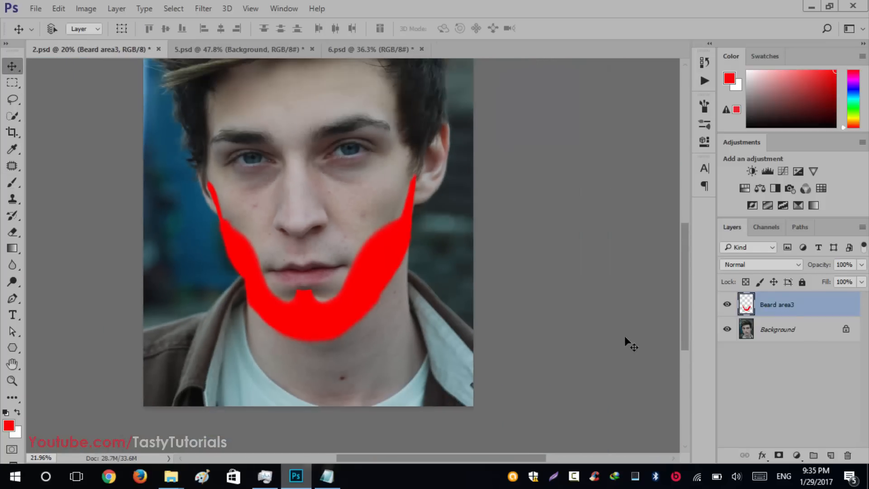
pyautogui.scroll(2, 625, 336)
pyautogui.moveTo(814, 267); pyautogui.dragTo(792, 268)
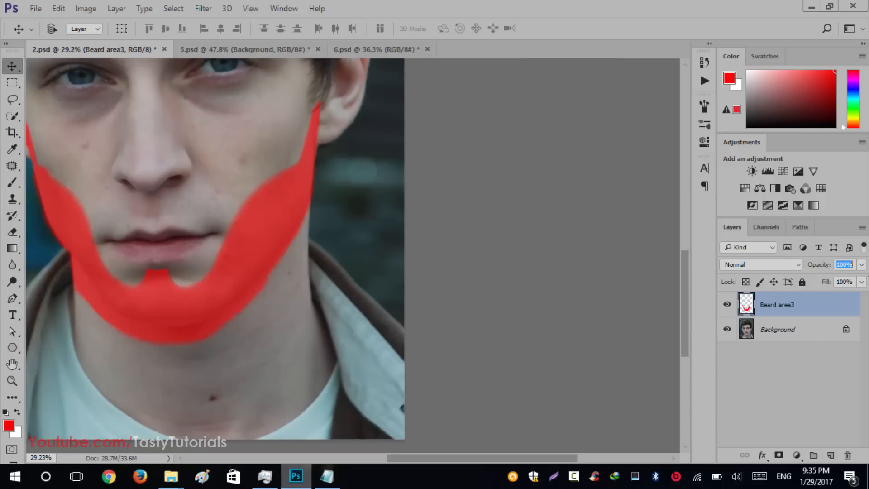
pyautogui.press('Return')
pyautogui.scroll(-4, 384, 284)
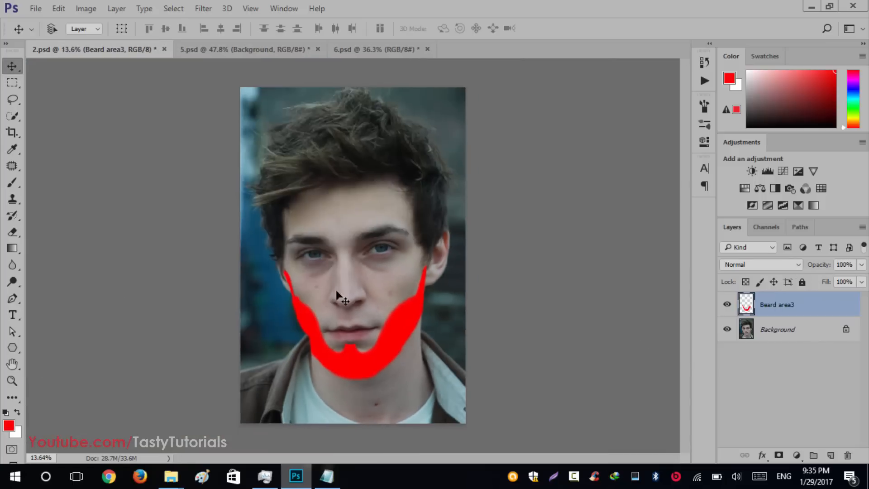
# Resume the Facial Hair Photoshop Action from Convert to Smart Object and stop it at the mustache instructions
pyautogui.click(701, 79)
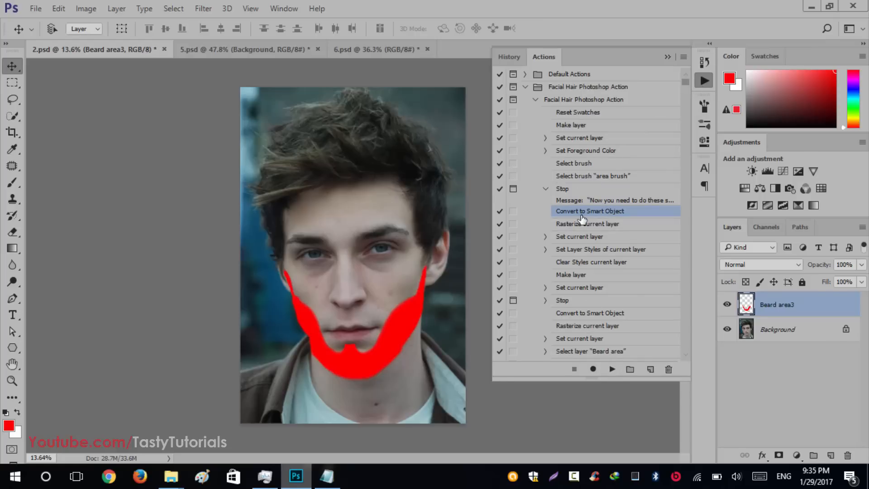
pyautogui.click(611, 370)
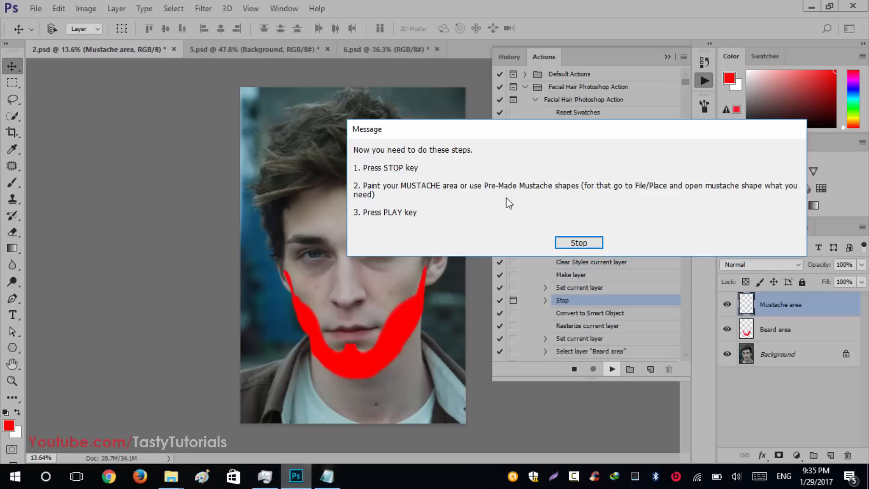
pyautogui.click(579, 244)
pyautogui.click(667, 57)
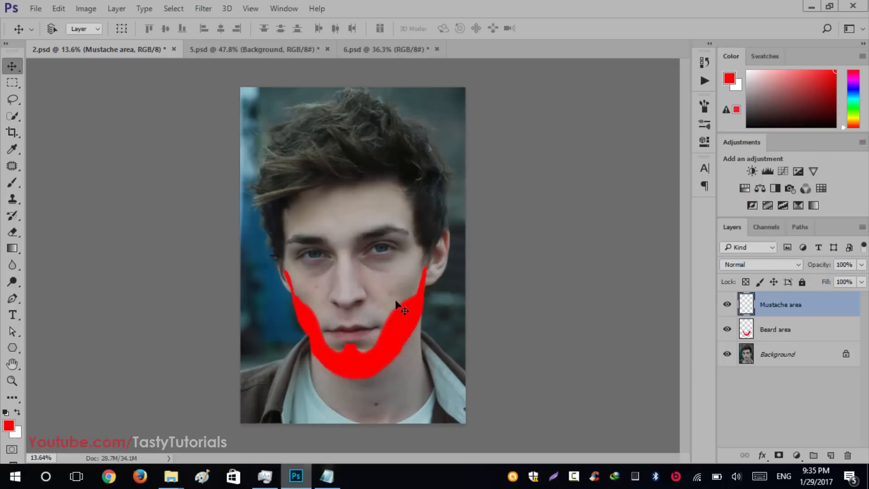
# Place the ready-made Mustache area3 shape from the Mustaches shapes folder as an embedded file
pyautogui.scroll(4, 349, 344)
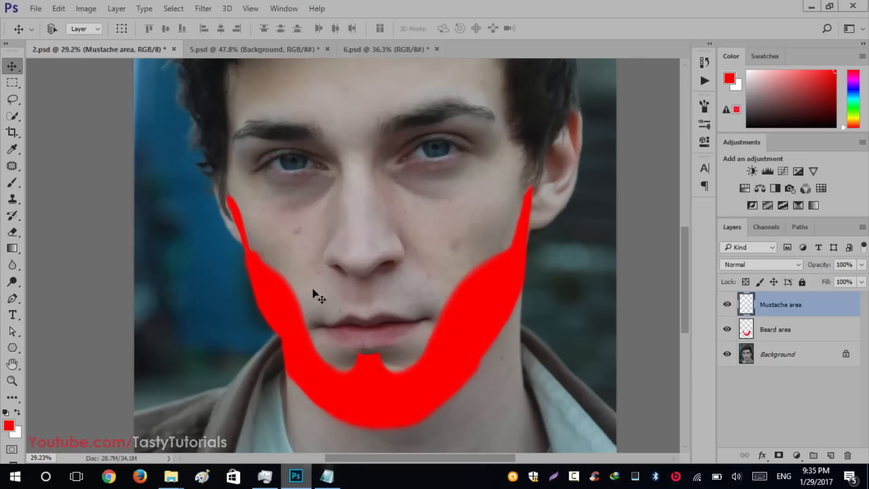
pyautogui.scroll(1, 390, 297)
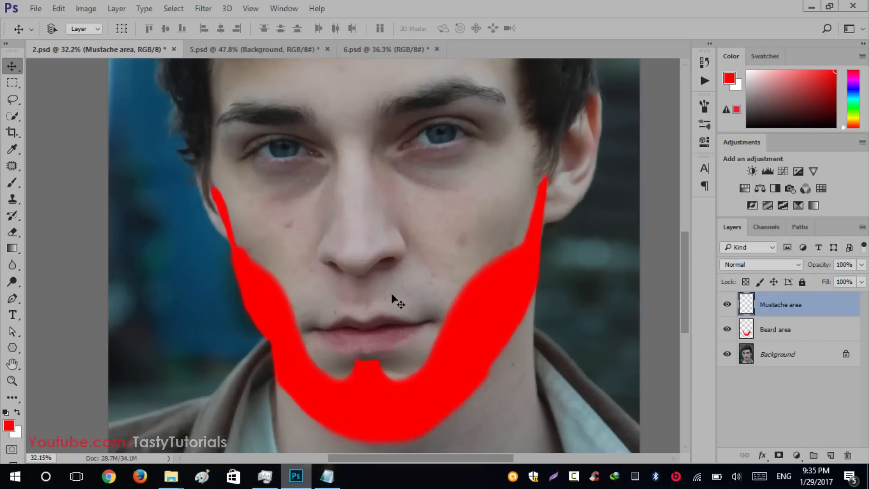
pyautogui.scroll(3, 305, 321)
pyautogui.click(36, 8)
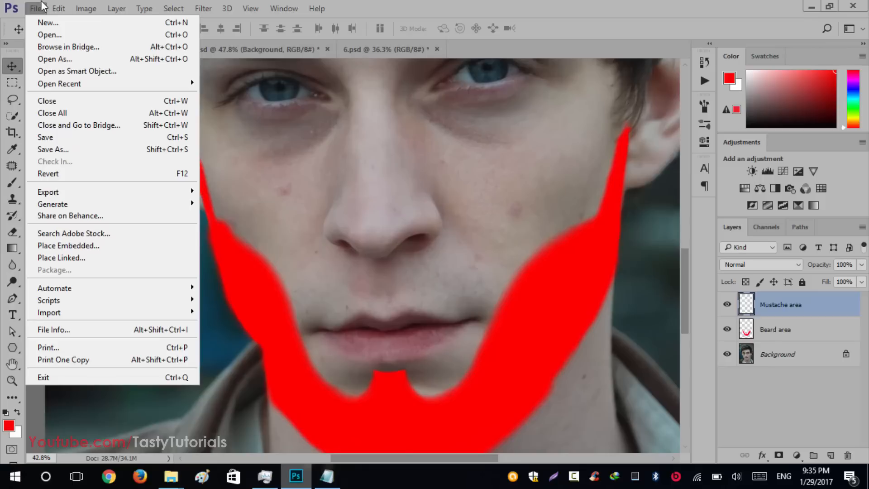
pyautogui.click(59, 245)
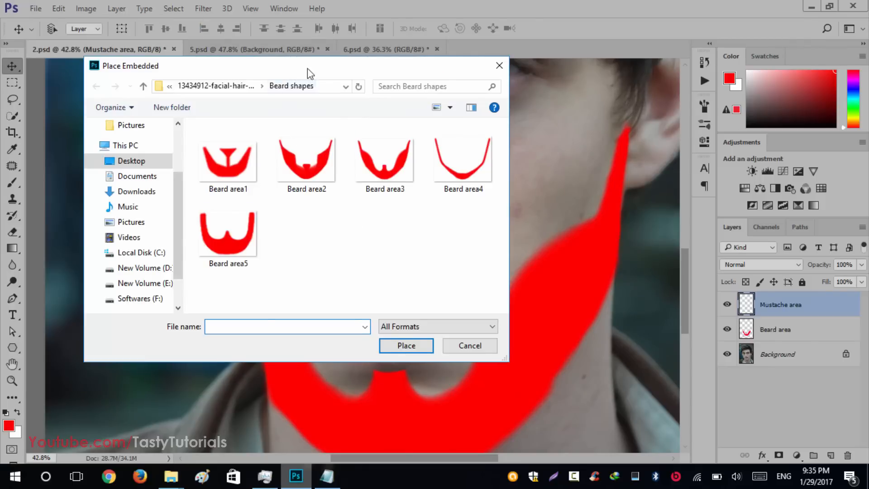
pyautogui.moveTo(320, 75); pyautogui.dragTo(320, 60)
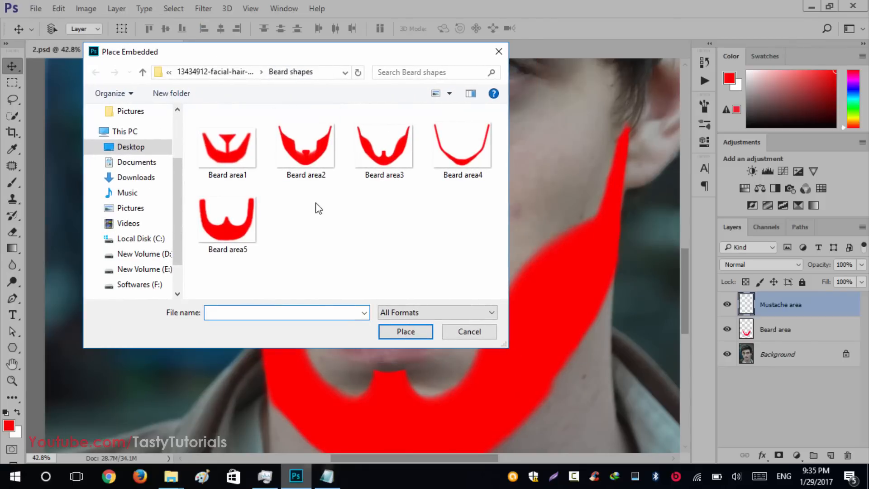
pyautogui.click(143, 72)
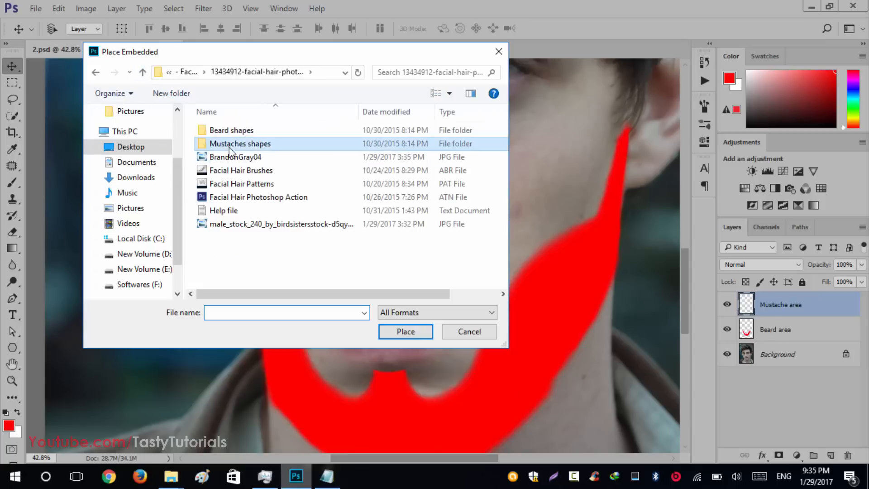
pyautogui.doubleClick(231, 144)
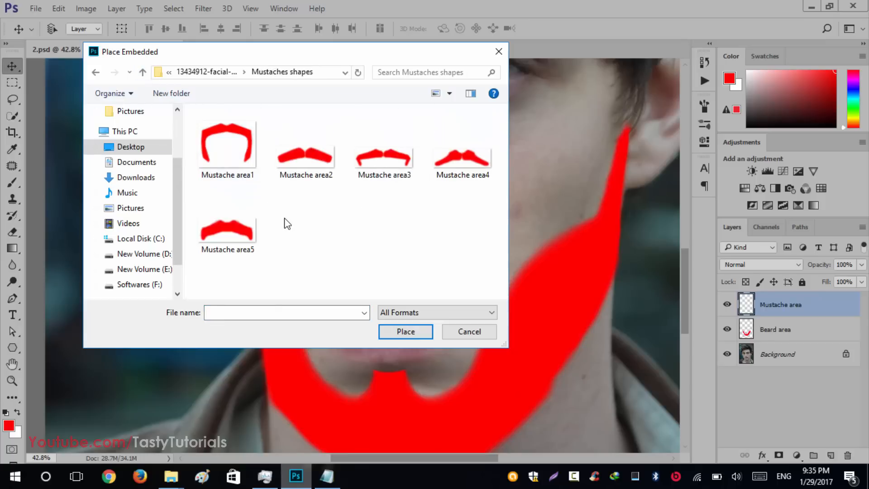
pyautogui.moveTo(300, 51); pyautogui.dragTo(195, 66)
pyautogui.click(286, 177)
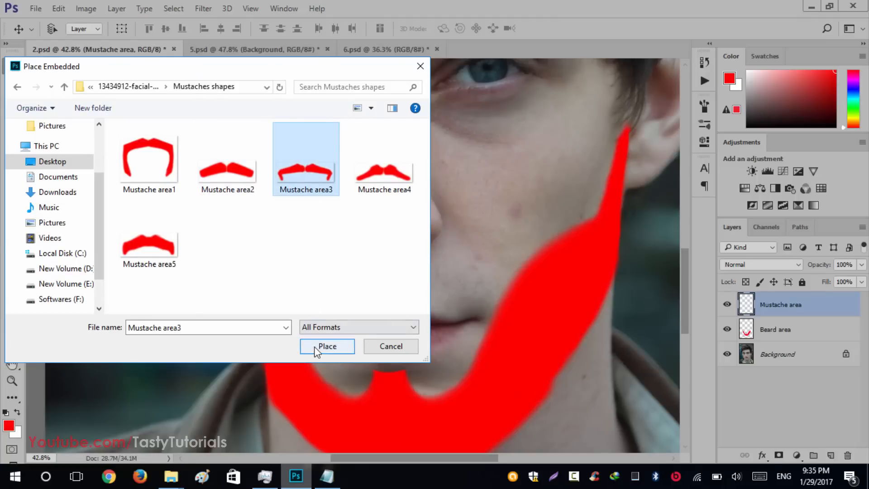
# Place the Mustache area3 image as an embedded layer over the upper lip and widen it to about 104.5%
pyautogui.click(326, 346)
pyautogui.moveTo(295, 243); pyautogui.dragTo(368, 309)
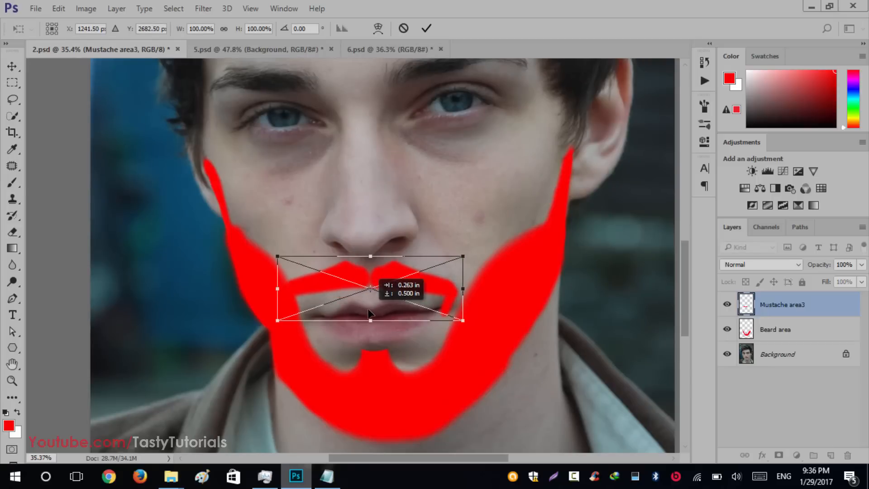
pyautogui.rightClick(370, 271)
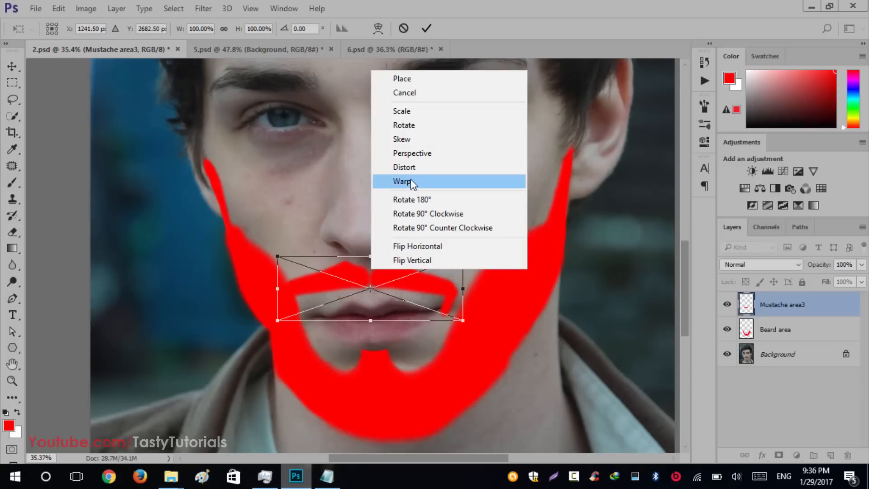
pyautogui.click(323, 294)
pyautogui.moveTo(319, 291)
pyautogui.mouseDown()
pyautogui.moveTo(332, 297)
pyautogui.moveTo(325, 290)
pyautogui.mouseUp()
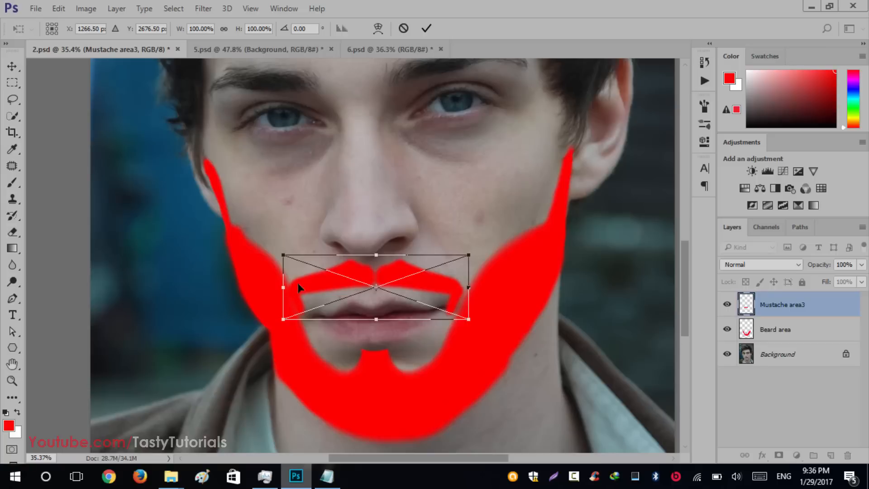
pyautogui.rightClick(353, 288)
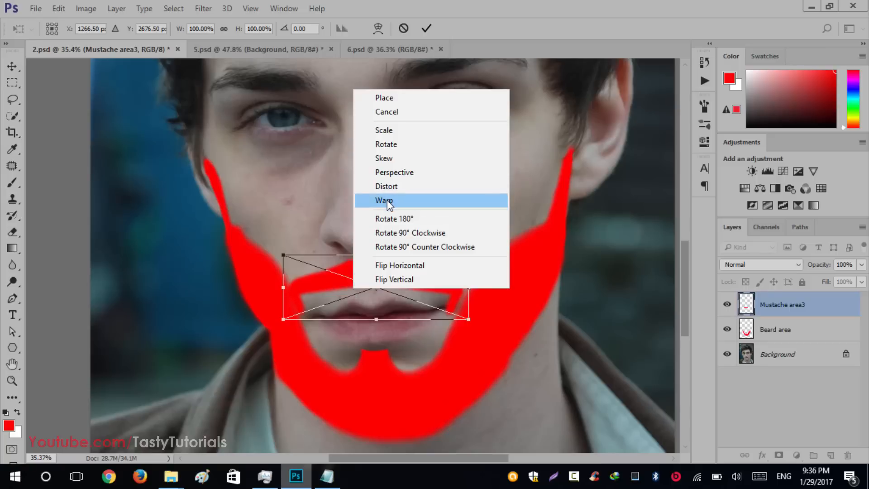
pyautogui.click(319, 285)
pyautogui.moveTo(471, 288); pyautogui.dragTo(479, 288)
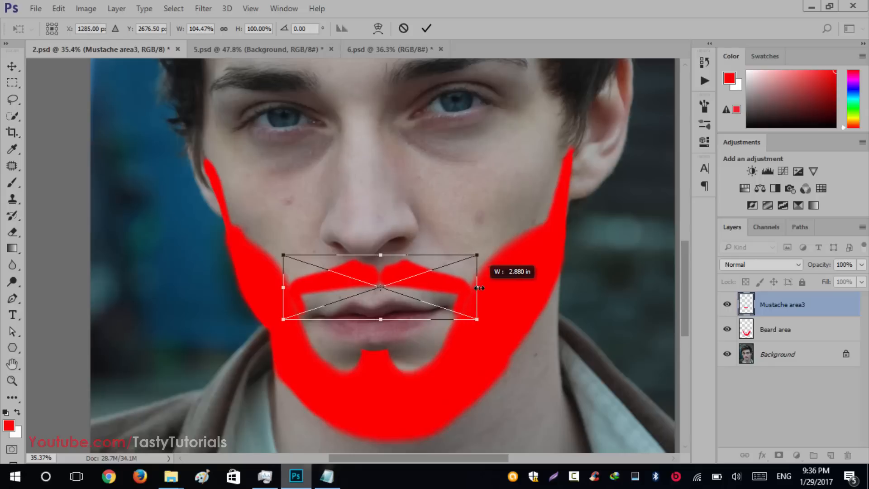
# Warp the mustache shape so its centre gap lines up beneath the nose, and apply the transformation
pyautogui.rightClick(376, 262)
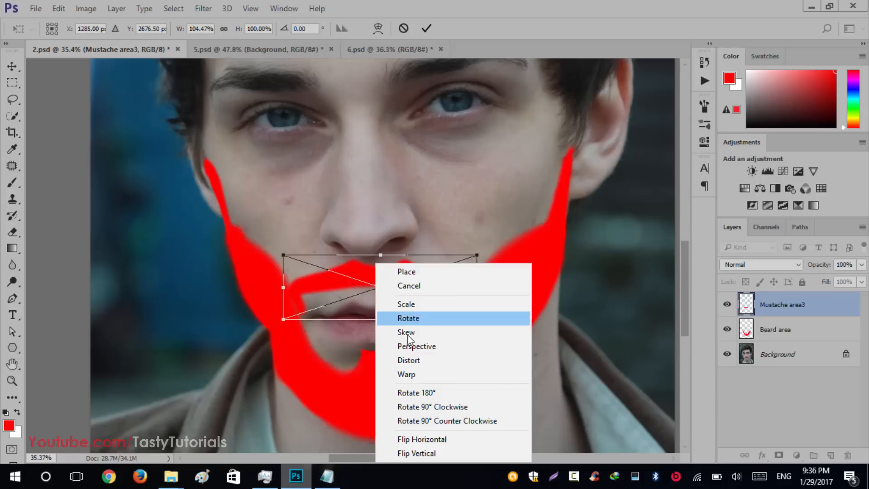
pyautogui.click(411, 375)
pyautogui.scroll(3, 330, 259)
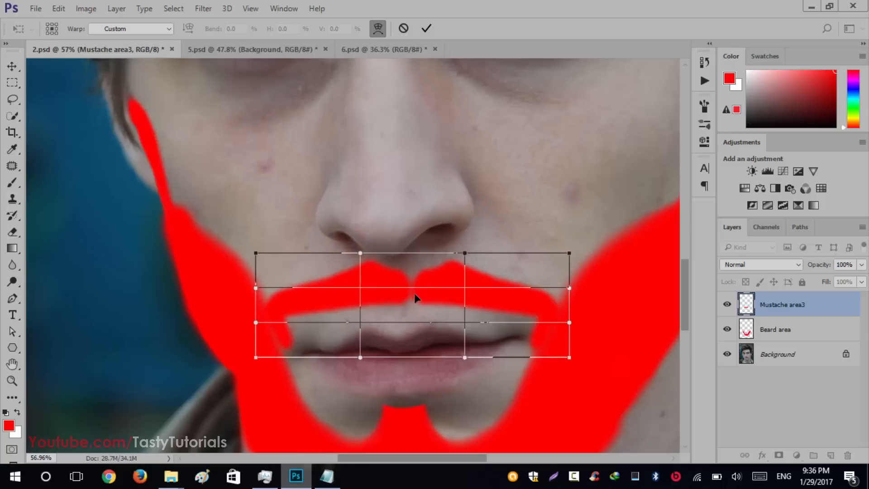
pyautogui.moveTo(396, 289); pyautogui.dragTo(371, 289)
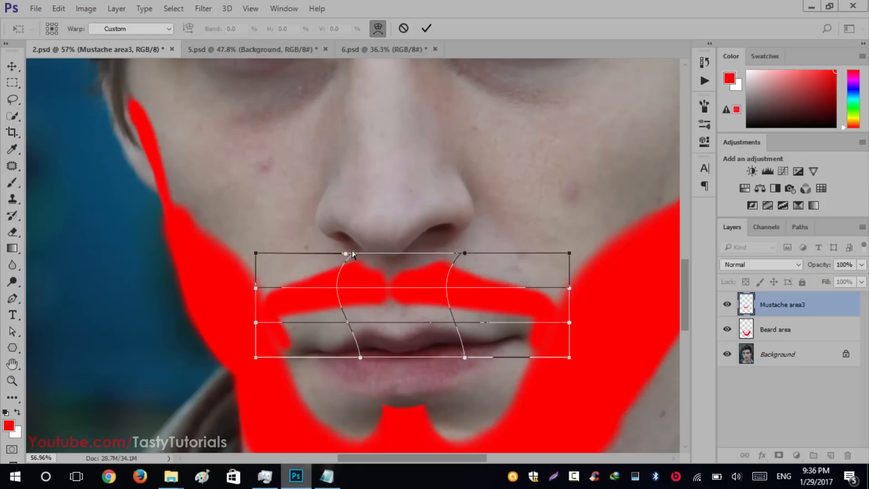
pyautogui.moveTo(465, 253); pyautogui.dragTo(433, 254)
pyautogui.moveTo(401, 281)
pyautogui.mouseDown()
pyautogui.moveTo(413, 289)
pyautogui.moveTo(400, 287)
pyautogui.mouseUp()
pyautogui.scroll(-2, 396, 289)
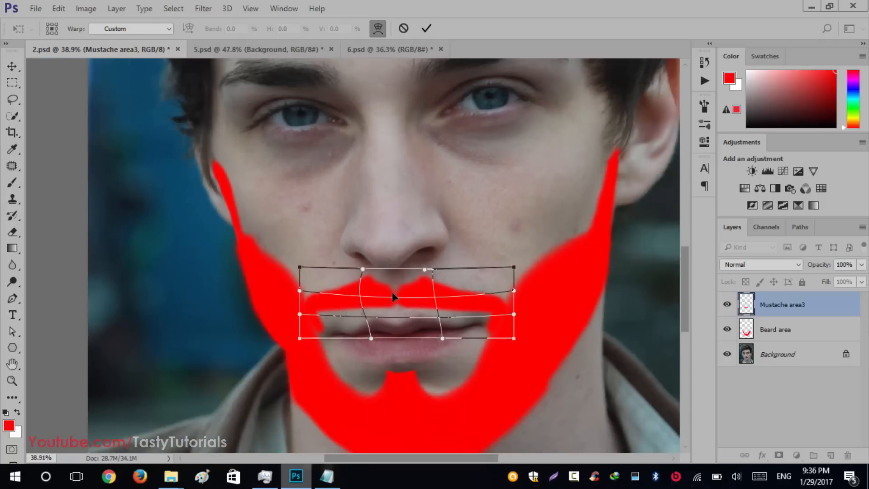
pyautogui.scroll(1, 335, 334)
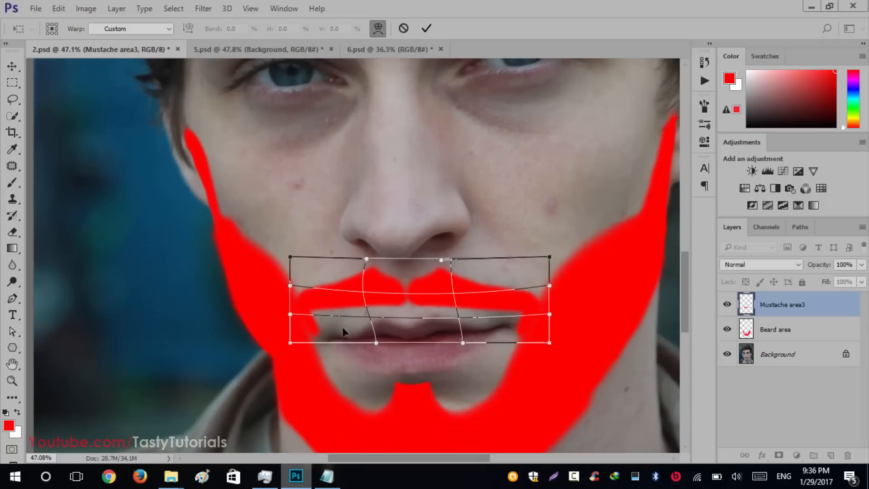
pyautogui.click(427, 29)
# Enlarge the mustache to about 109.3% width and 104.5% height so its ends overlap the beard shape
pyautogui.scroll(1, 413, 320)
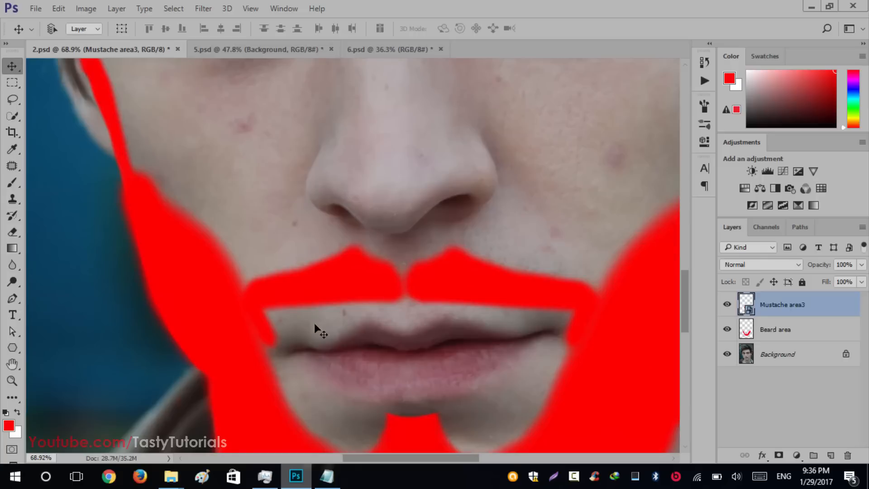
pyautogui.scroll(1, 339, 329)
pyautogui.scroll(1, 375, 326)
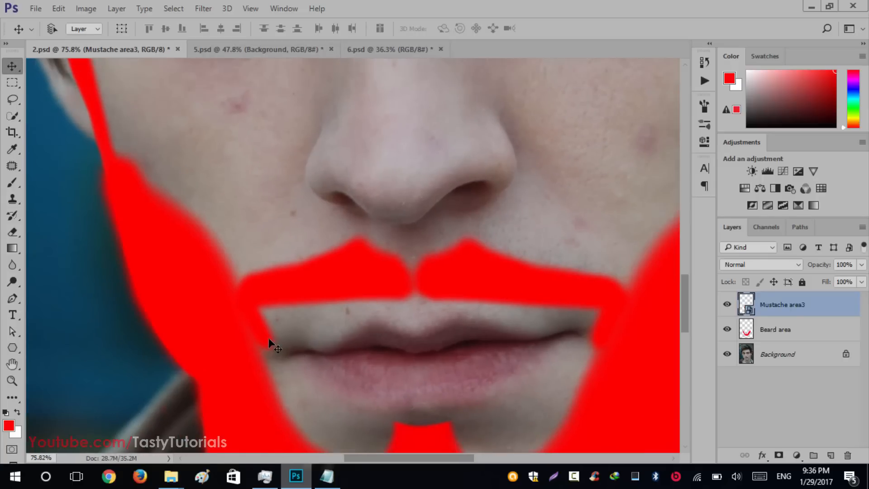
pyautogui.hotkey('ctrl', 't')
pyautogui.moveTo(226, 360); pyautogui.dragTo(218, 361)
pyautogui.moveTo(643, 360); pyautogui.dragTo(649, 362)
pyautogui.moveTo(218, 361); pyautogui.dragTo(211, 367)
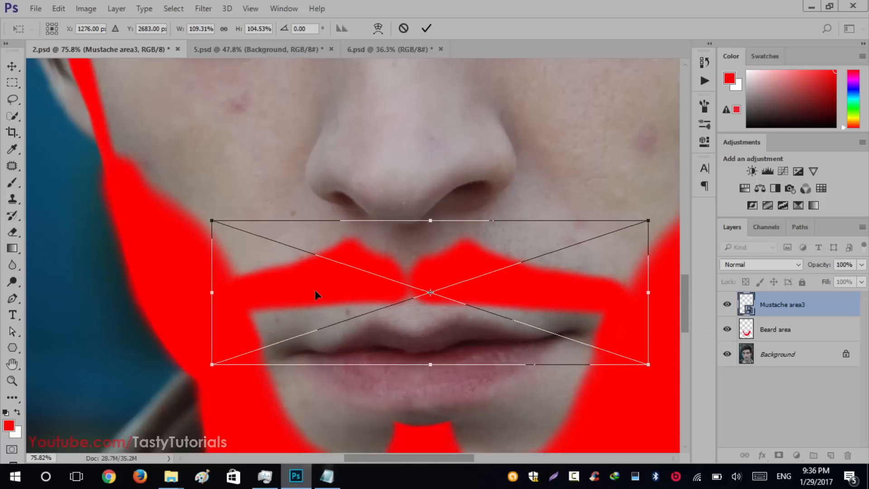
pyautogui.press('Return')
# Rasterize the Mustache area3 layer and paint red with the Brush to join the mustache ends to the beard at the mouth corners
pyautogui.rightClick(792, 307)
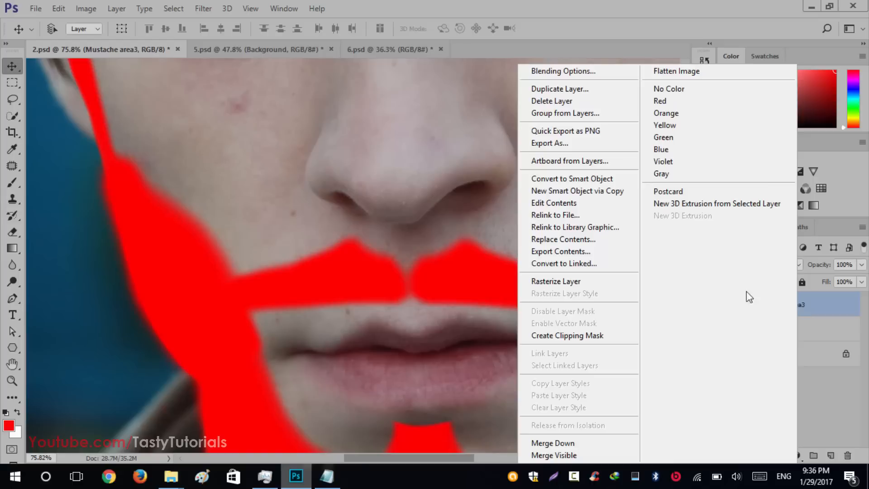
pyautogui.click(554, 281)
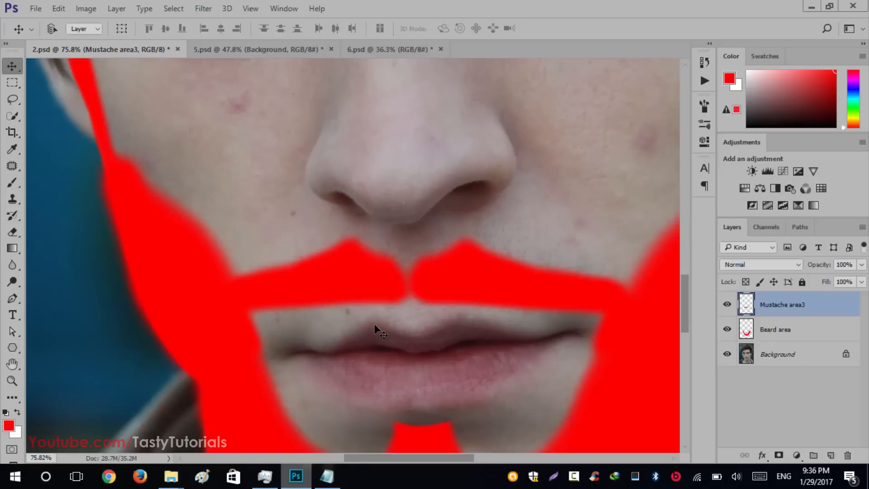
pyautogui.press('b')
pyautogui.scroll(3, 300, 315)
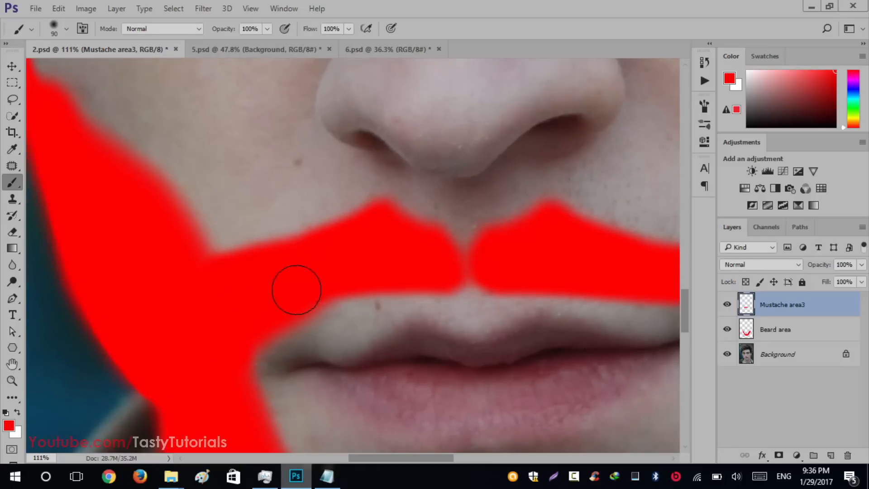
pyautogui.moveTo(565, 284)
pyautogui.mouseDown()
pyautogui.moveTo(358, 223)
pyautogui.moveTo(537, 262)
pyautogui.mouseUp()
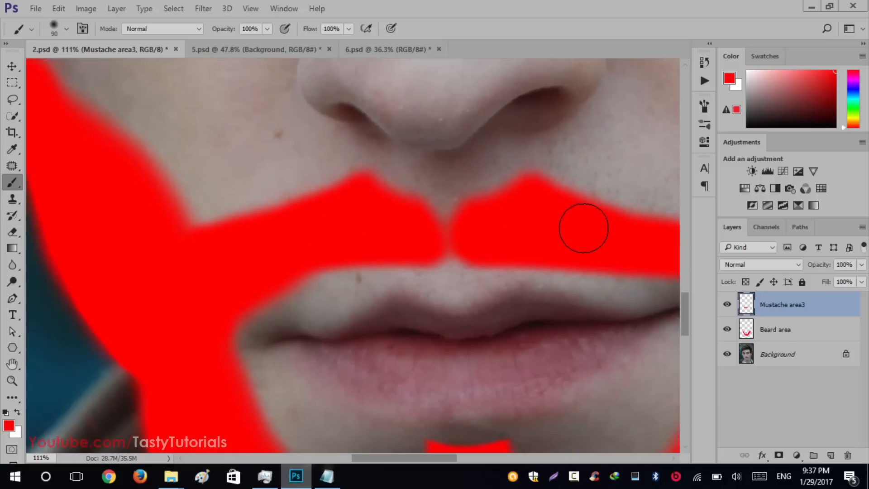
# Play the rest of the Facial Hair Photoshop Action from its selected Convert to Smart Object step
pyautogui.scroll(-10, 516, 282)
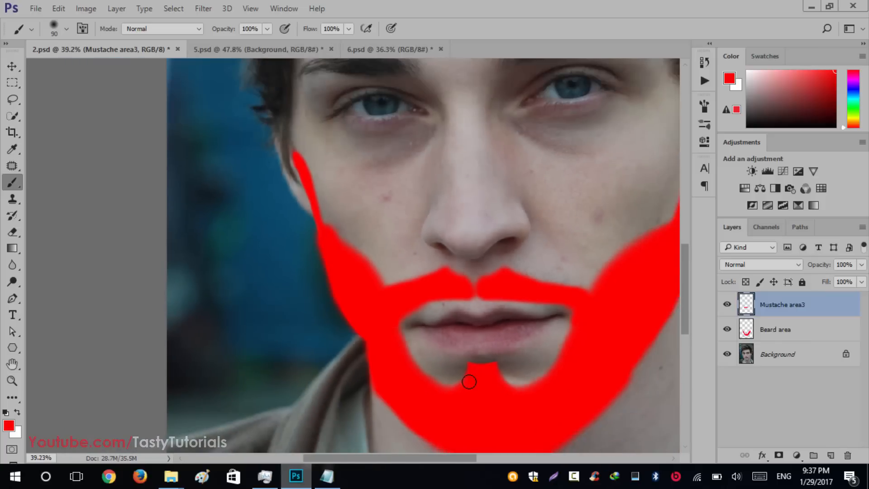
pyautogui.scroll(-4, 469, 382)
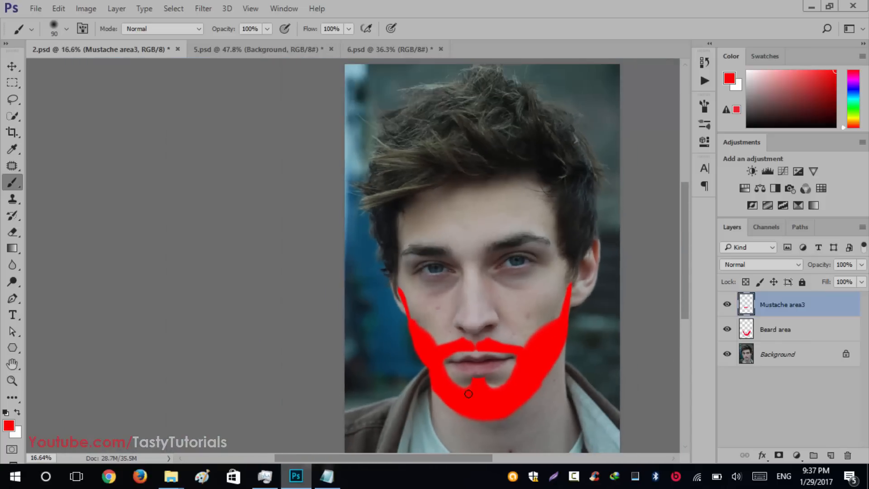
pyautogui.scroll(3, 337, 316)
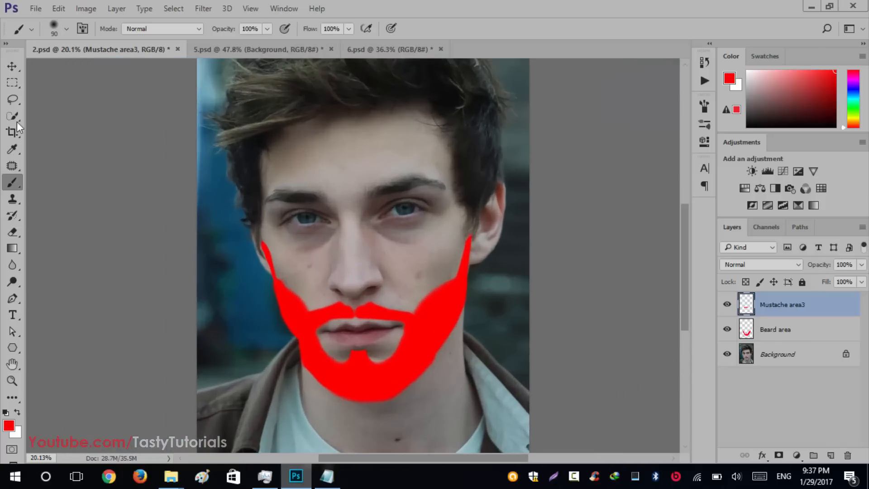
pyautogui.click(12, 66)
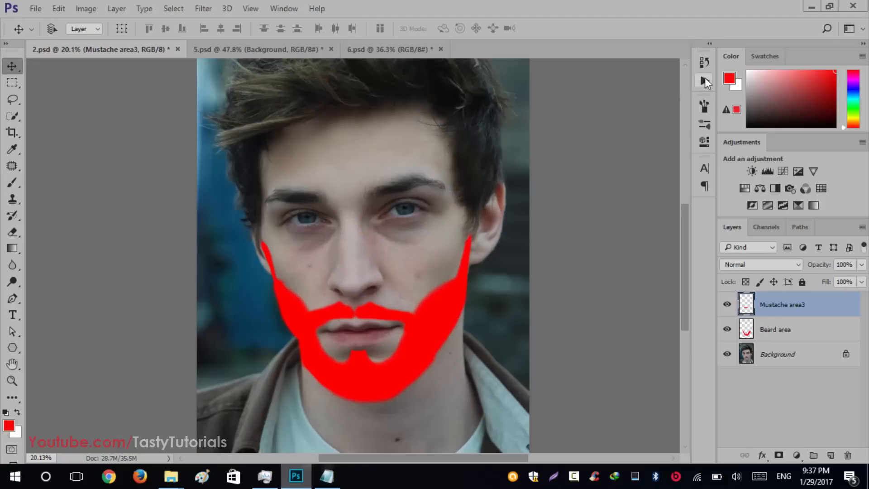
pyautogui.click(704, 81)
pyautogui.scroll(-4, 573, 240)
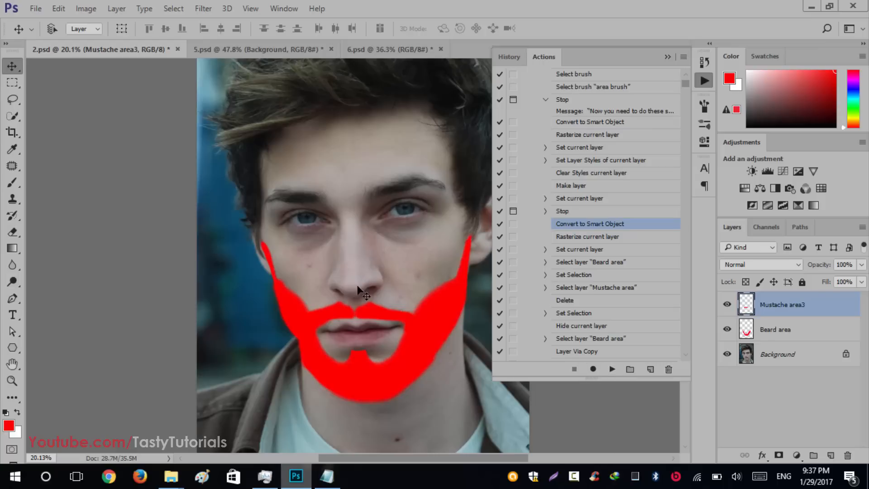
pyautogui.hotkey('ctrl', '0')
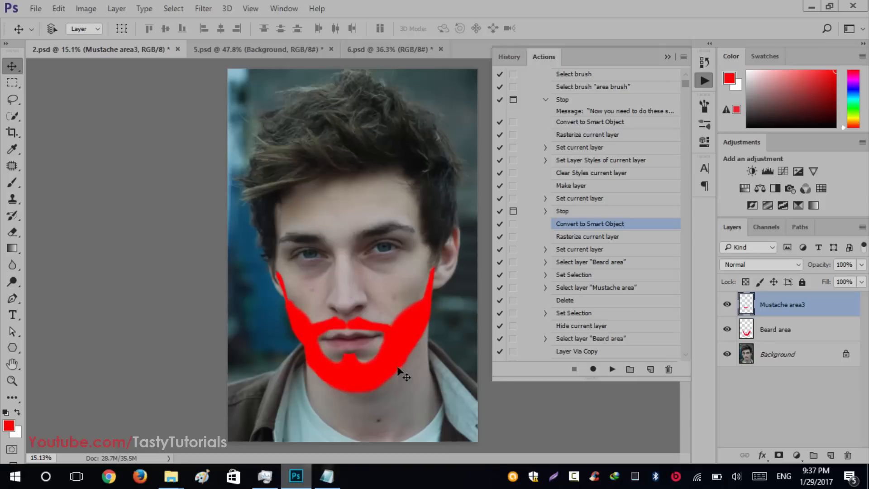
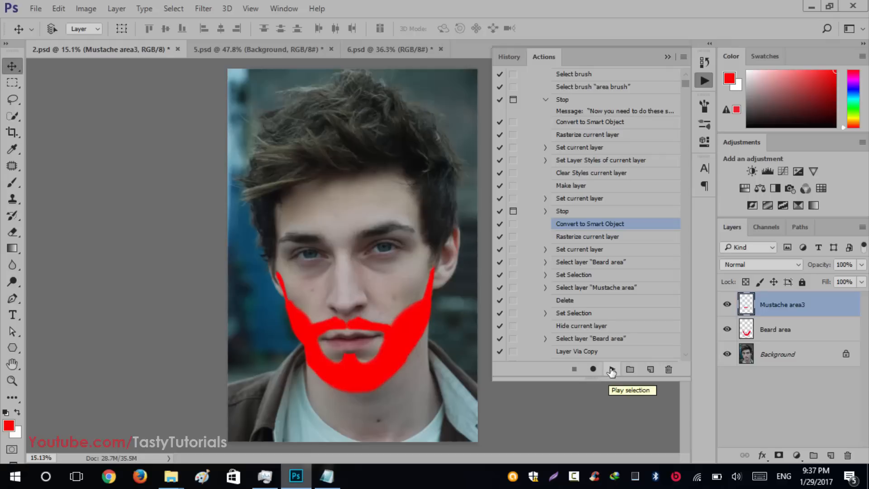
pyautogui.click(611, 370)
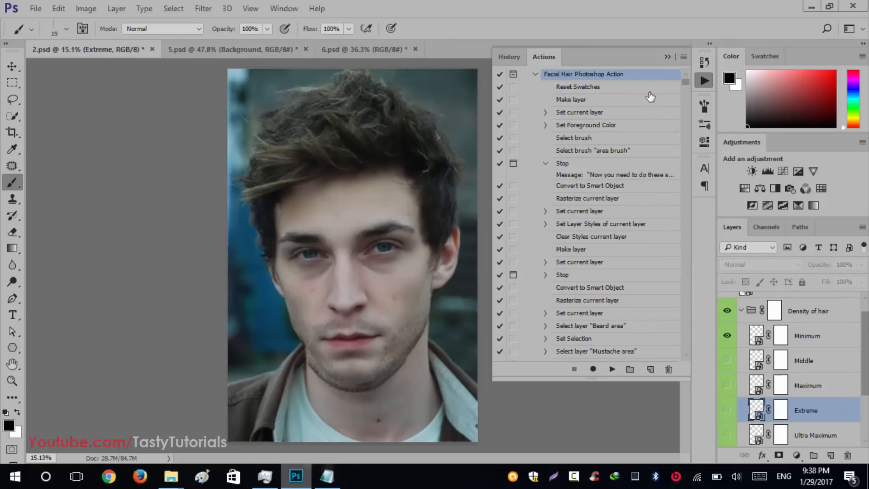
# Delete the generated Density of hair group and the change-color layer, and show the Mustache area and Beard area layers again
pyautogui.click(668, 56)
pyautogui.scroll(4, 316, 364)
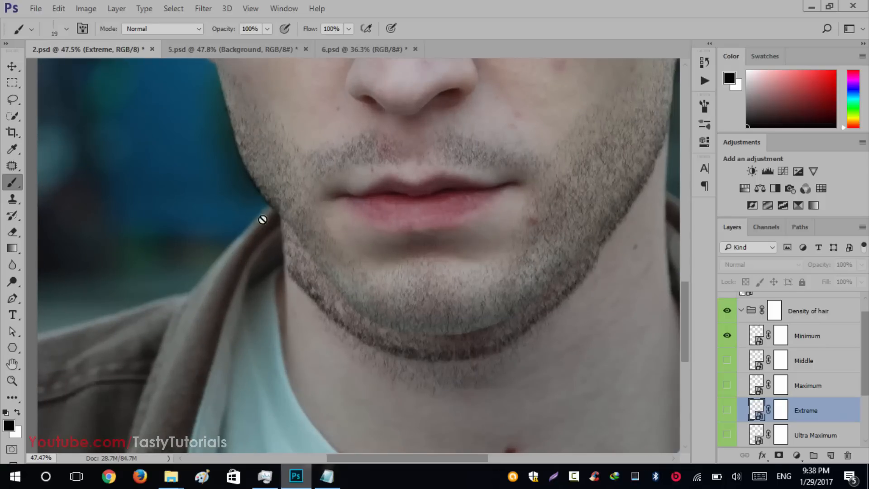
pyautogui.scroll(-3, 500, 305)
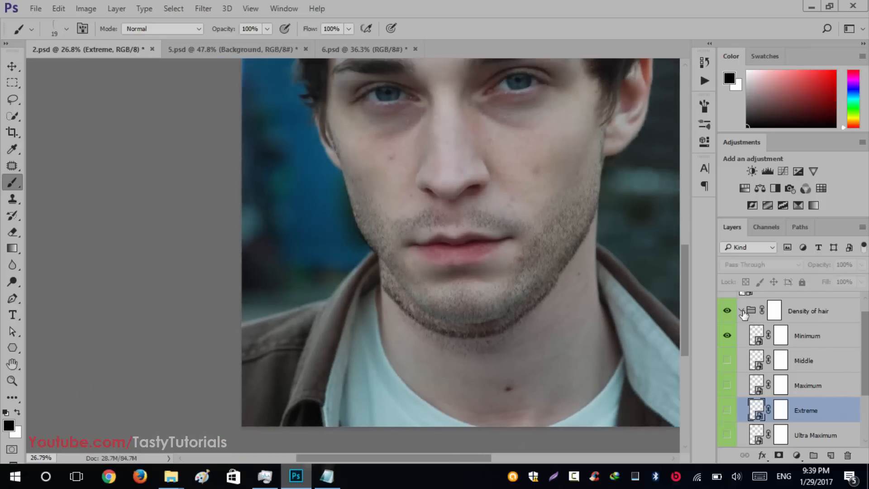
pyautogui.click(743, 314)
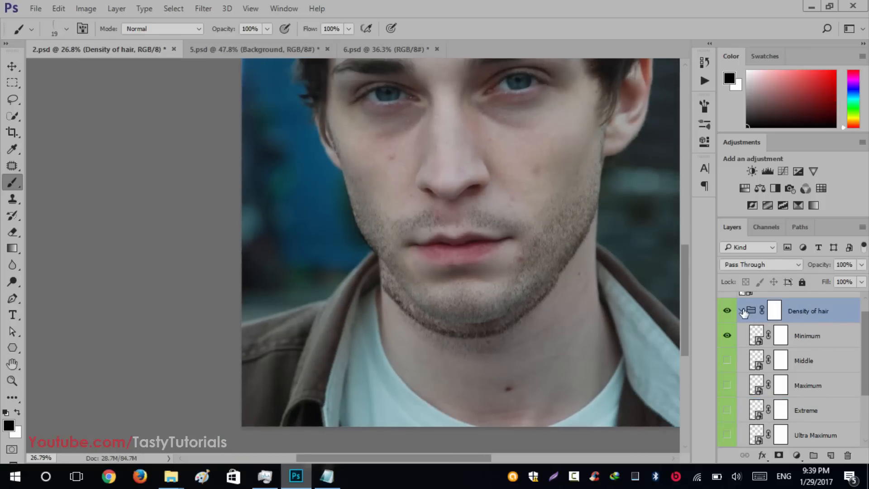
pyautogui.click(742, 312)
pyautogui.press('Delete')
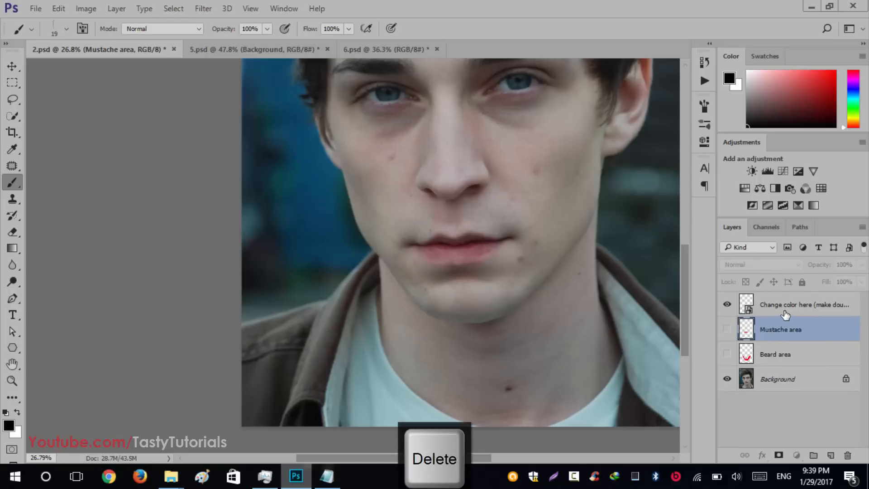
pyautogui.click(785, 314)
pyautogui.press('Delete')
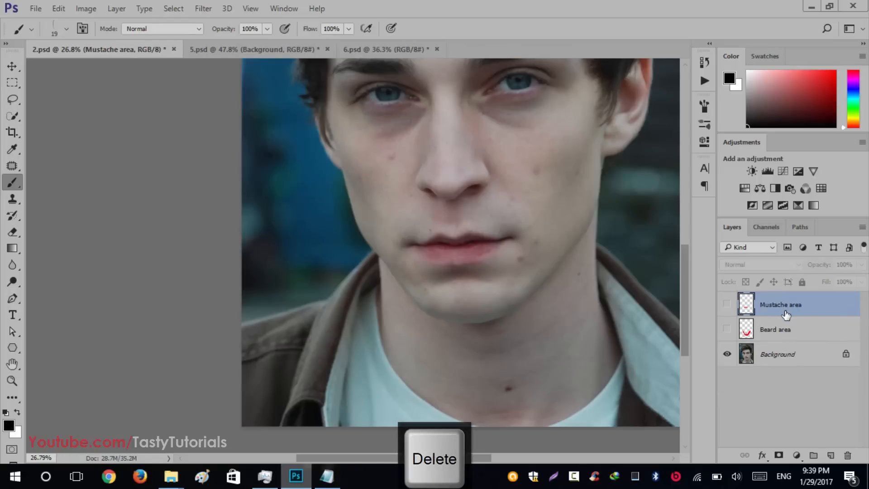
pyautogui.moveTo(727, 330); pyautogui.dragTo(727, 312)
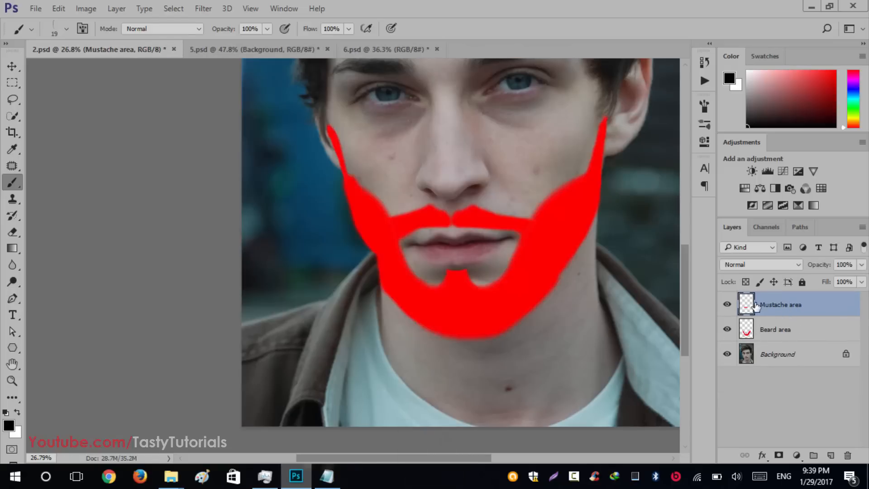
# Select the Convert to Smart Object step after the second Stop in the Facial Hair Photoshop Action
pyautogui.click(704, 81)
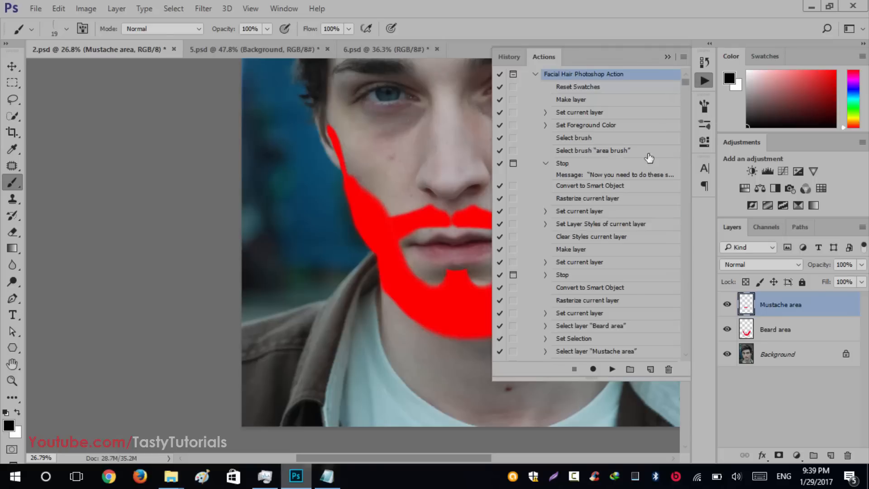
pyautogui.click(593, 288)
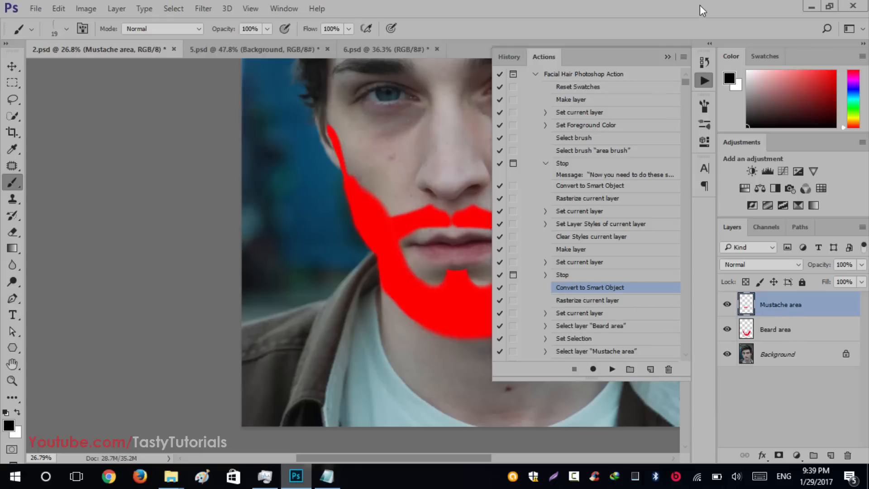
pyautogui.click(667, 58)
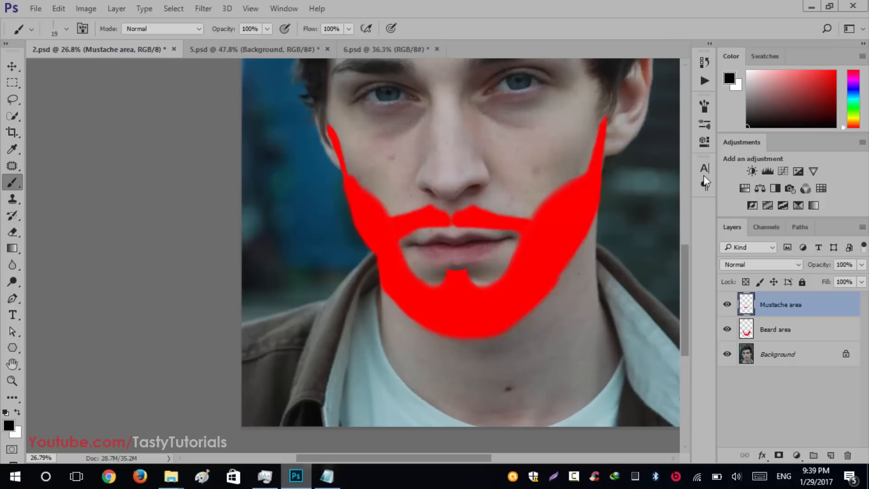
# Select the Beard area layer and hide the Mustache area layer
pyautogui.click(771, 333)
pyautogui.click(727, 304)
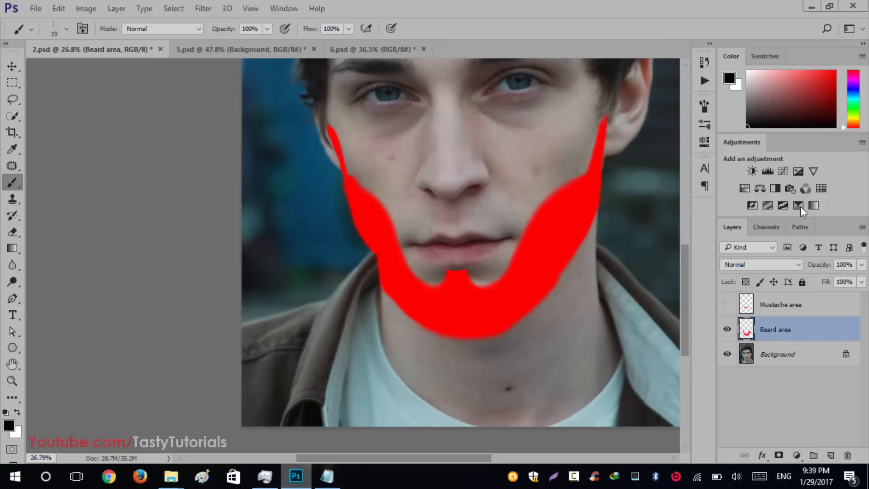
# Lower the Beard area layer's opacity to 64% and choose the soft 90 px brush tip
pyautogui.moveTo(820, 265); pyautogui.dragTo(796, 274)
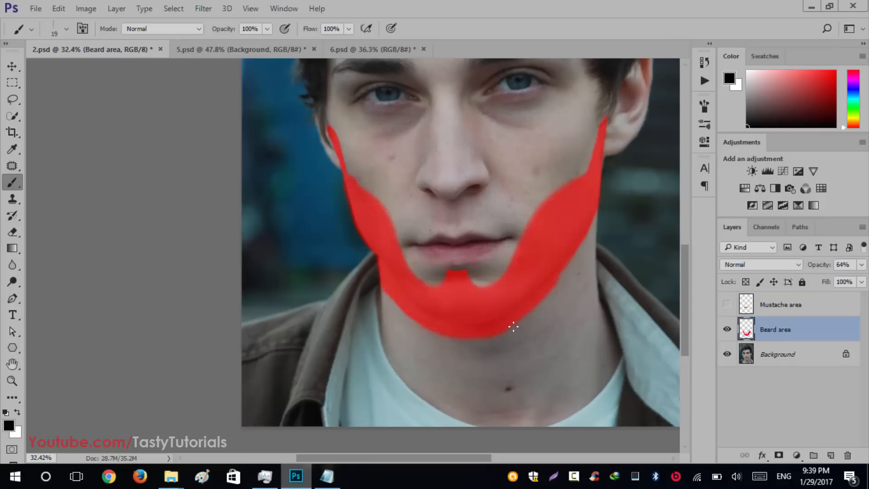
pyautogui.scroll(2, 513, 326)
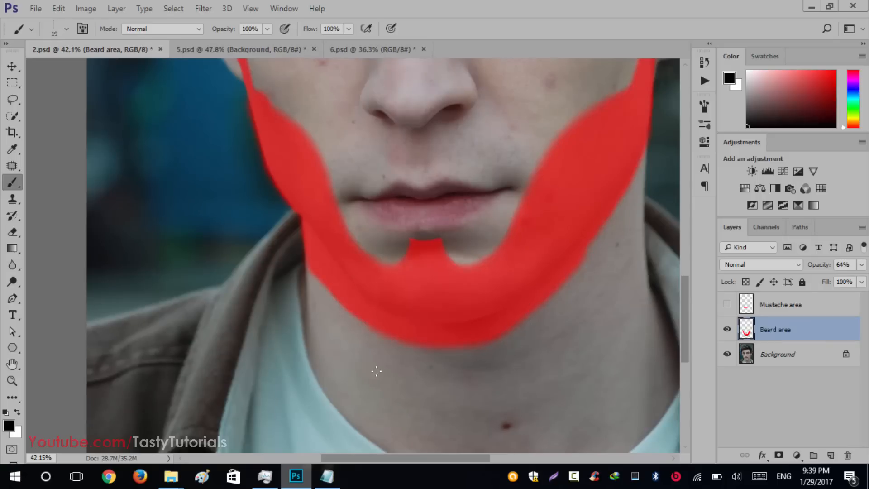
pyautogui.scroll(2, 376, 371)
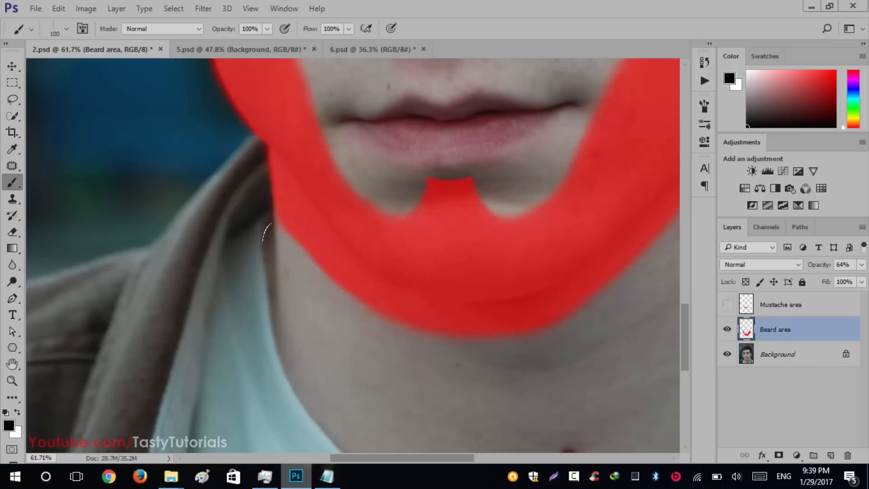
pyautogui.rightClick(277, 231)
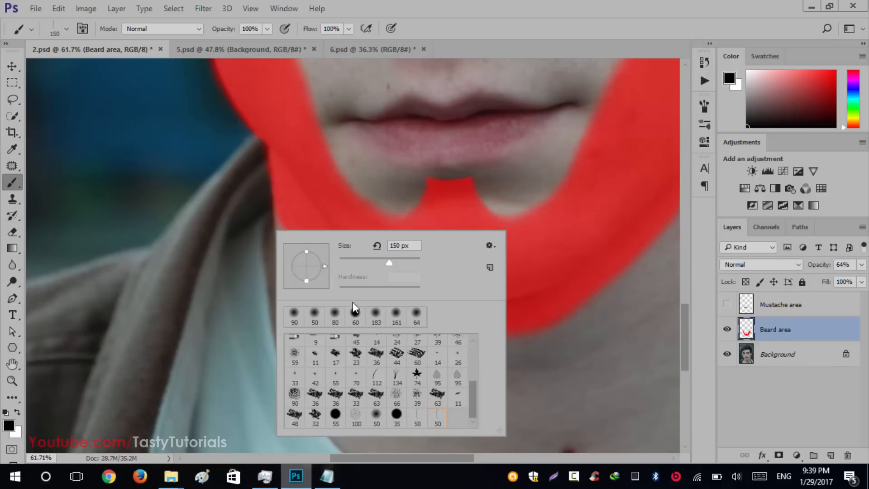
pyautogui.click(293, 315)
pyautogui.press('Return')
pyautogui.scroll(2, 346, 380)
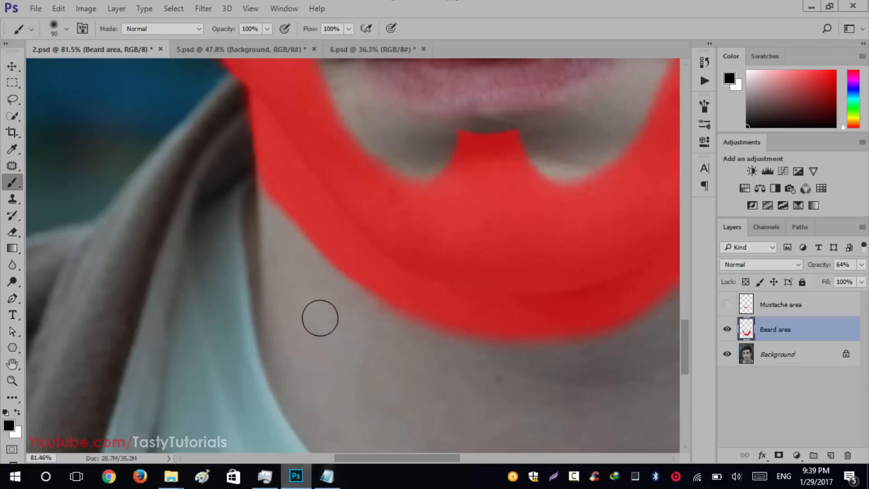
pyautogui.moveTo(263, 158)
pyautogui.mouseDown()
pyautogui.moveTo(295, 219)
pyautogui.moveTo(265, 152)
pyautogui.moveTo(293, 267)
pyautogui.moveTo(313, 276)
pyautogui.moveTo(303, 302)
pyautogui.moveTo(286, 283)
pyautogui.moveTo(282, 305)
pyautogui.mouseUp()
pyautogui.scroll(-2, 282, 304)
pyautogui.hotkey('ctrl', 'alt', 'z')
pyautogui.hotkey('ctrl', 'alt', 'z')
pyautogui.hotkey('ctrl', 'alt', 'z')
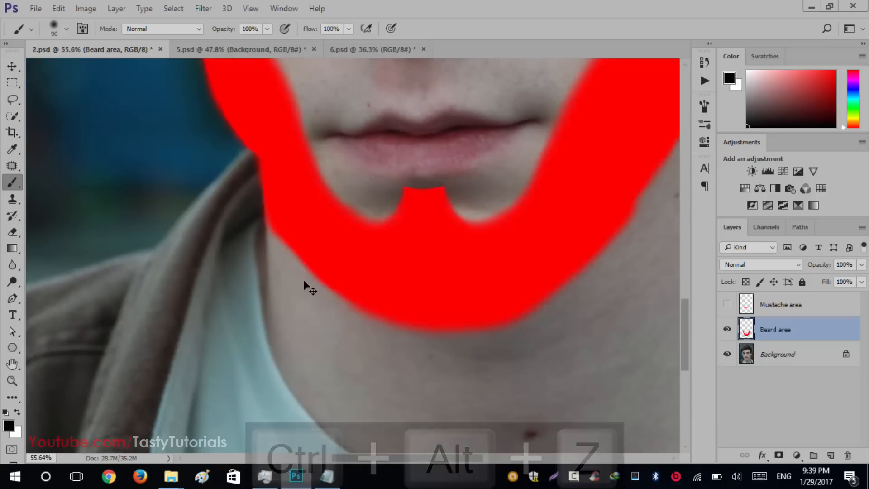
pyautogui.hotkey('ctrl', 'z')
pyautogui.hotkey('ctrl', 'alt', 'z')
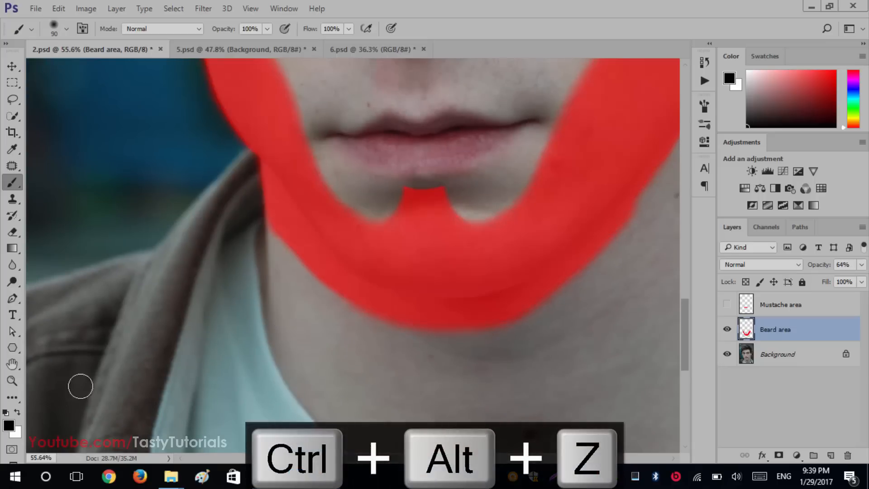
# Restore the Beard area layer to 100% opacity and set the foreground color to pure red, ff0000
pyautogui.click(8, 425)
pyautogui.click(243, 90)
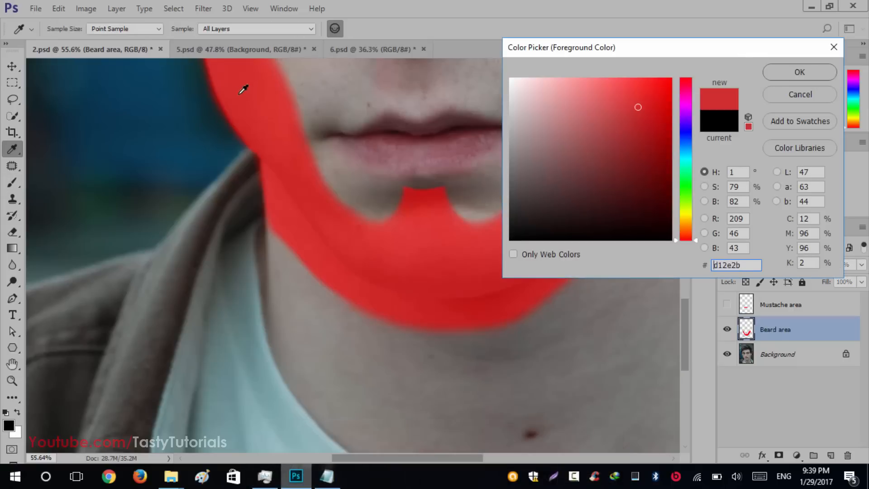
pyautogui.click(768, 72)
pyautogui.moveTo(818, 265); pyautogui.dragTo(851, 265)
pyautogui.click(8, 424)
pyautogui.write('ff0000')
pyautogui.press('Return')
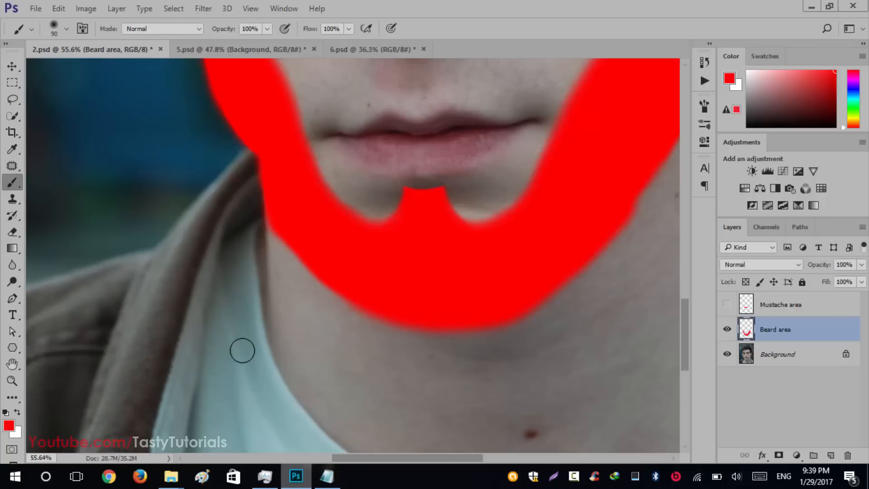
# Lower the Beard area layer's opacity to 56% and prepare a soft 60 px Eraser for trimming the red jaw edge
pyautogui.moveTo(805, 267); pyautogui.dragTo(786, 267)
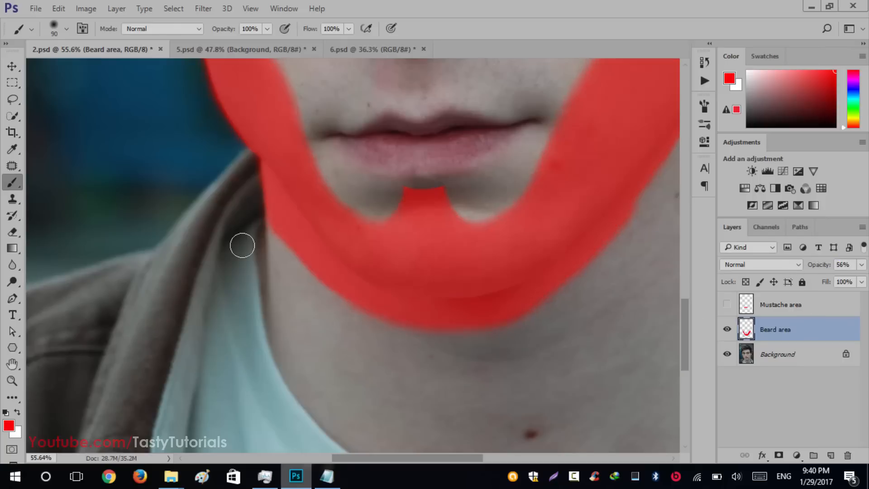
pyautogui.scroll(2, 249, 208)
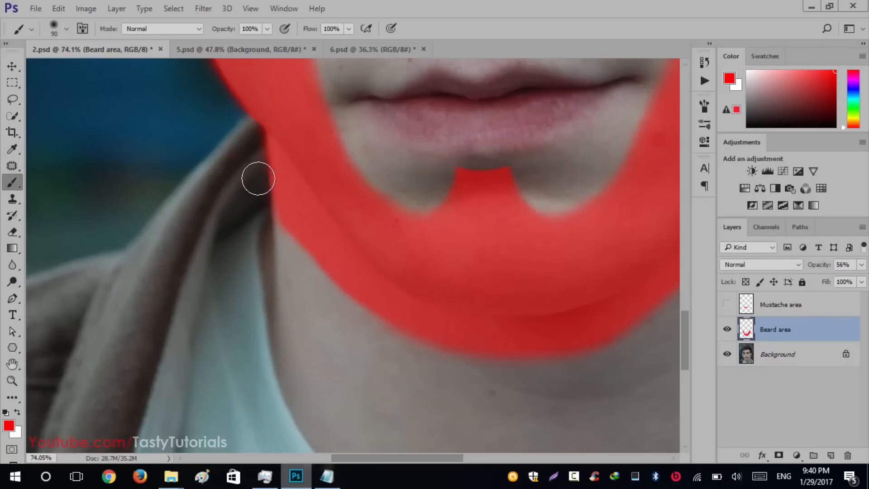
pyautogui.press('e')
pyautogui.moveTo(295, 229); pyautogui.dragTo(260, 163)
pyautogui.rightClick(262, 167)
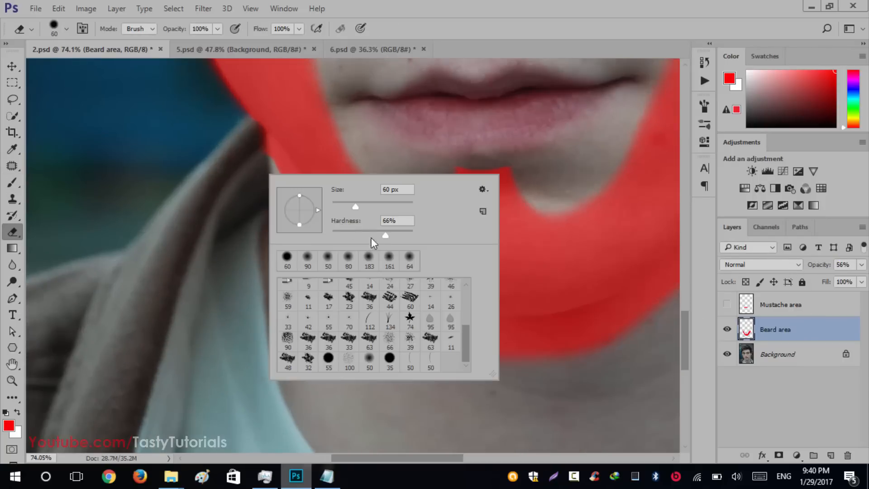
pyautogui.press('Return')
# Erase the excess red spilling onto the neck along the jaw on the collar side and under the chin
pyautogui.moveTo(258, 143); pyautogui.dragTo(312, 213)
pyautogui.moveTo(280, 168)
pyautogui.mouseDown()
pyautogui.moveTo(329, 236)
pyautogui.moveTo(296, 250)
pyautogui.moveTo(278, 156)
pyautogui.moveTo(262, 147)
pyautogui.moveTo(327, 242)
pyautogui.moveTo(379, 289)
pyautogui.moveTo(447, 318)
pyautogui.moveTo(531, 331)
pyautogui.moveTo(449, 333)
pyautogui.moveTo(320, 271)
pyautogui.moveTo(388, 321)
pyautogui.moveTo(285, 231)
pyautogui.moveTo(321, 264)
pyautogui.mouseUp()
pyautogui.moveTo(297, 291)
pyautogui.mouseDown()
pyautogui.moveTo(328, 310)
pyautogui.moveTo(504, 336)
pyautogui.mouseUp()
pyautogui.moveTo(394, 331)
pyautogui.mouseDown()
pyautogui.moveTo(552, 347)
pyautogui.moveTo(267, 308)
pyautogui.moveTo(150, 316)
pyautogui.moveTo(254, 309)
pyautogui.moveTo(242, 301)
pyautogui.moveTo(247, 294)
pyautogui.moveTo(326, 271)
pyautogui.moveTo(420, 201)
pyautogui.moveTo(478, 133)
pyautogui.moveTo(430, 216)
pyautogui.moveTo(368, 261)
pyautogui.moveTo(259, 314)
pyautogui.moveTo(340, 273)
pyautogui.moveTo(311, 296)
pyautogui.mouseUp()
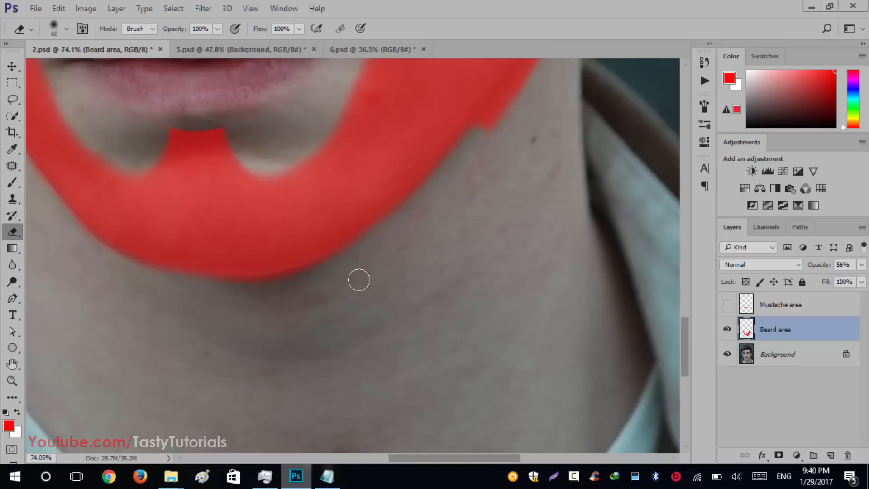
# Erase the bumpy overflow below the wide red cheek area so the opposite jaw edge runs smoothly down to the chin
pyautogui.moveTo(313, 285); pyautogui.dragTo(160, 451)
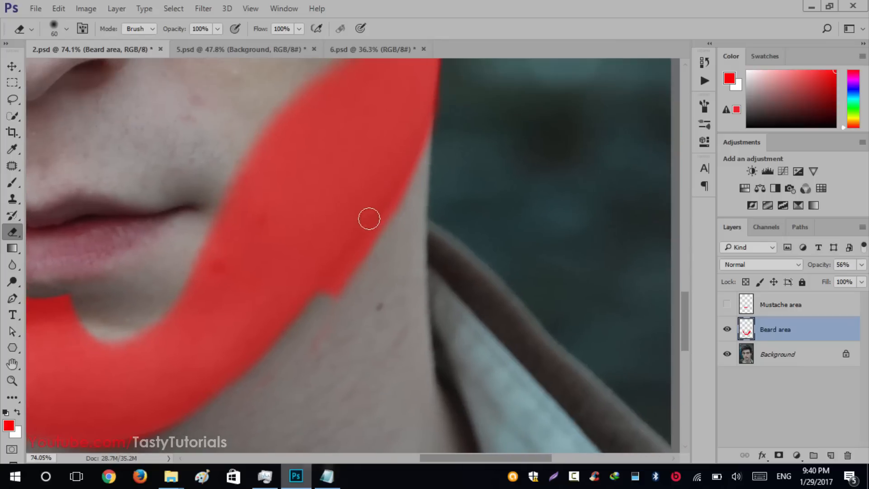
pyautogui.moveTo(443, 156); pyautogui.dragTo(322, 296)
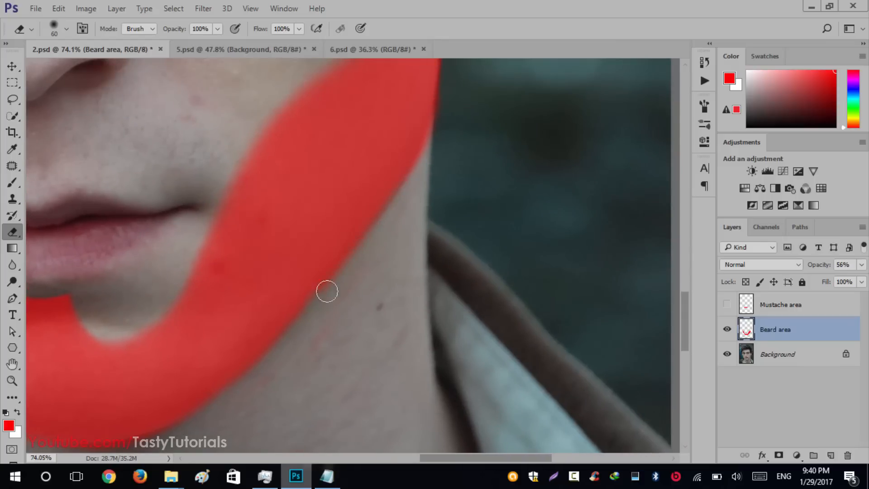
pyautogui.moveTo(442, 97); pyautogui.dragTo(525, 131)
pyautogui.moveTo(501, 223); pyautogui.dragTo(485, 275)
pyautogui.moveTo(463, 328); pyautogui.dragTo(454, 337)
# Even out the red beard shape's lower edge under the chin with brush and eraser touch-ups, undoing unwanted strokes
pyautogui.press('b')
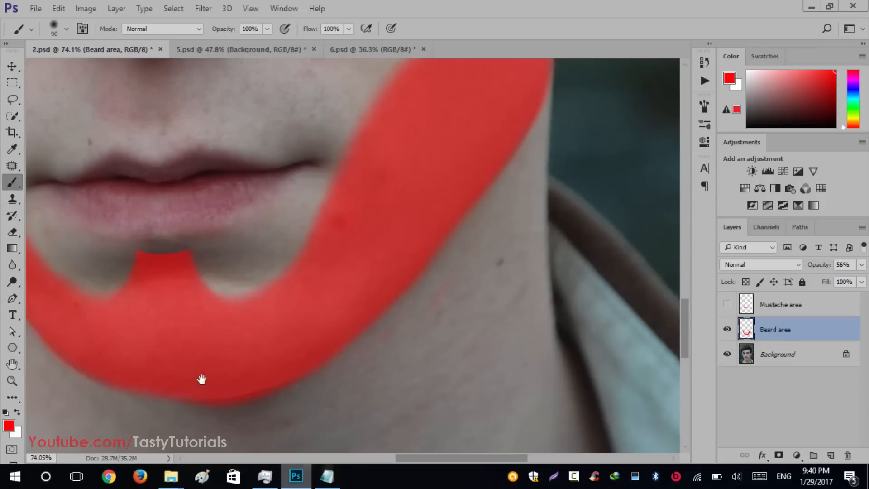
pyautogui.moveTo(200, 380); pyautogui.dragTo(448, 315)
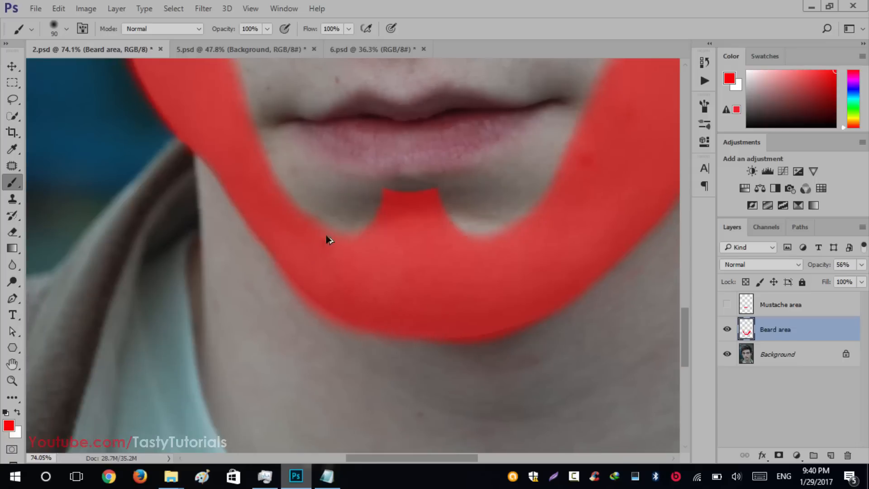
pyautogui.hotkey('ctrl', 'alt', 'z')
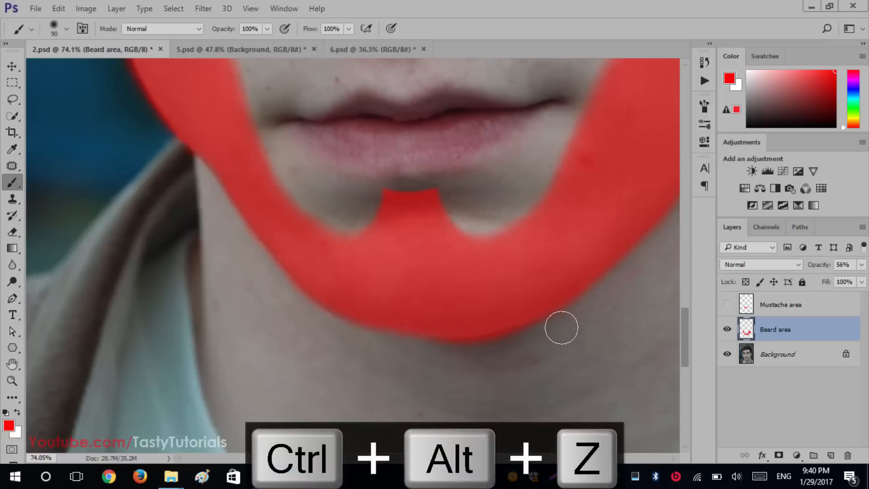
pyautogui.moveTo(584, 324); pyautogui.dragTo(466, 363)
pyautogui.hotkey('ctrl', 'alt', 'z')
pyautogui.press('e')
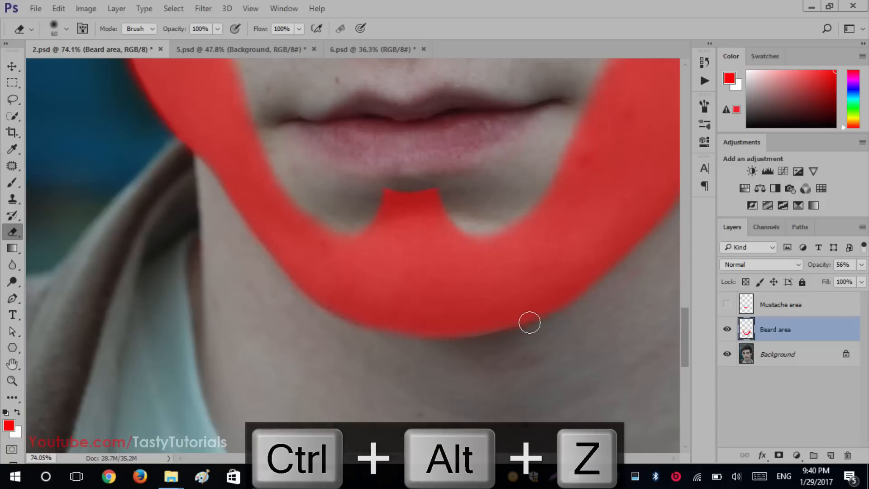
pyautogui.press('b')
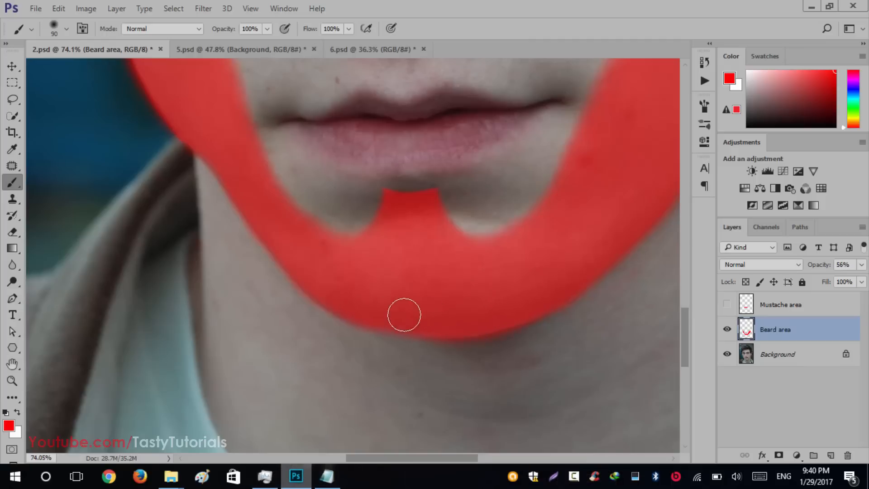
pyautogui.moveTo(518, 275)
pyautogui.mouseDown()
pyautogui.moveTo(377, 357)
pyautogui.moveTo(433, 360)
pyautogui.mouseUp()
# Trim the red beard shape with the Eraser along the outer cheek and jaw beside the blue background
pyautogui.moveTo(660, 201); pyautogui.dragTo(381, 327)
pyautogui.moveTo(233, 344)
pyautogui.mouseDown()
pyautogui.moveTo(471, 312)
pyautogui.moveTo(471, 413)
pyautogui.mouseUp()
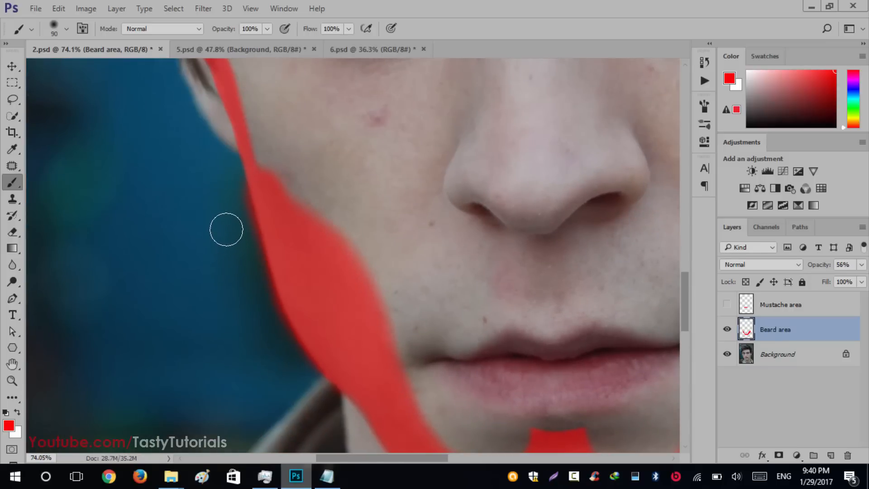
pyautogui.press('e')
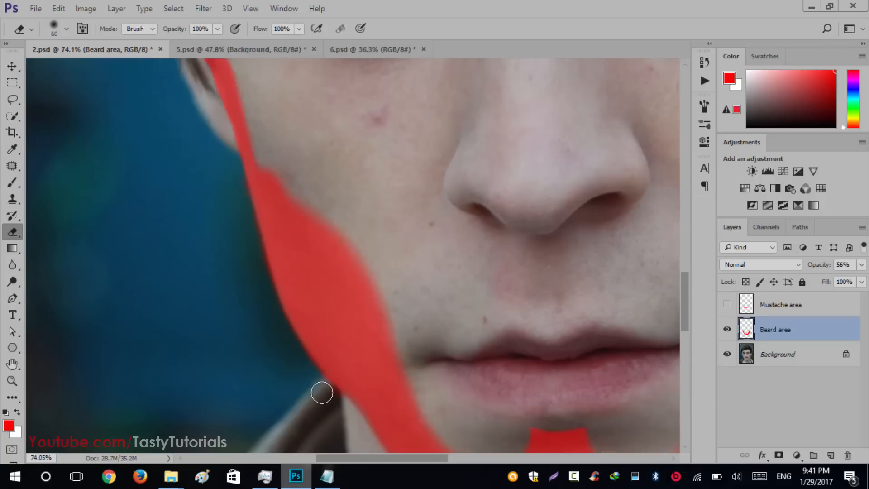
pyautogui.moveTo(328, 411); pyautogui.dragTo(229, 388)
# Return the Beard area layer to 100% opacity and show the Mustache area layer again
pyautogui.moveTo(628, 418); pyautogui.dragTo(275, 328)
pyautogui.moveTo(358, 182); pyautogui.dragTo(259, 316)
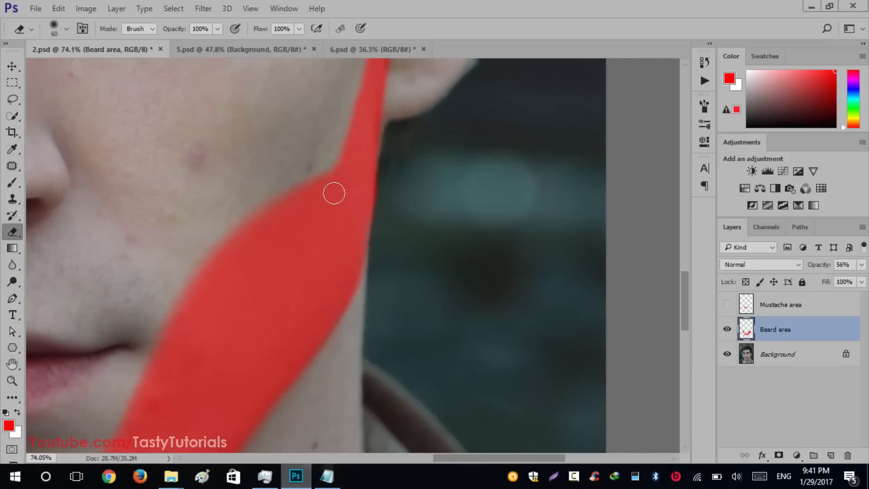
pyautogui.scroll(-1, 295, 234)
pyautogui.moveTo(291, 185); pyautogui.dragTo(306, 271)
pyautogui.scroll(-12, 213, 267)
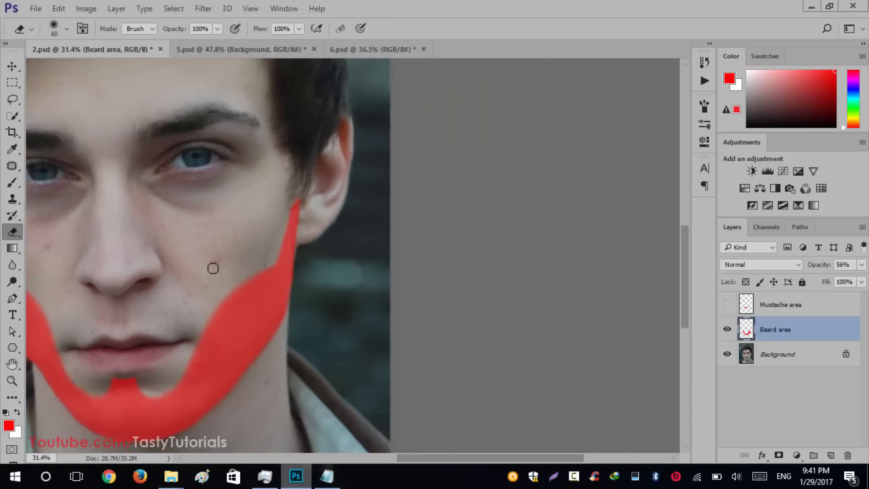
pyautogui.scroll(-2, 213, 268)
pyautogui.moveTo(804, 261); pyautogui.dragTo(816, 270)
pyautogui.click(726, 304)
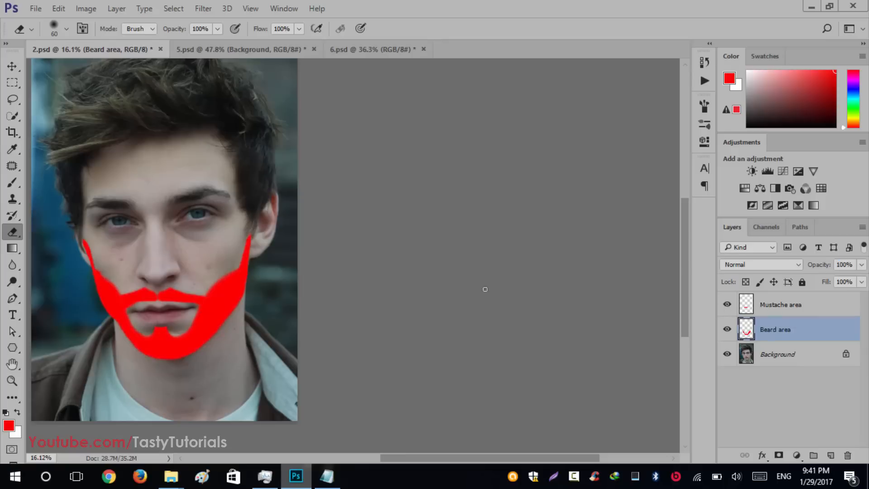
# Play the Facial Hair Photoshop Action onward from the selected Convert to Smart Object step to generate the hair layers
pyautogui.scroll(4, 151, 278)
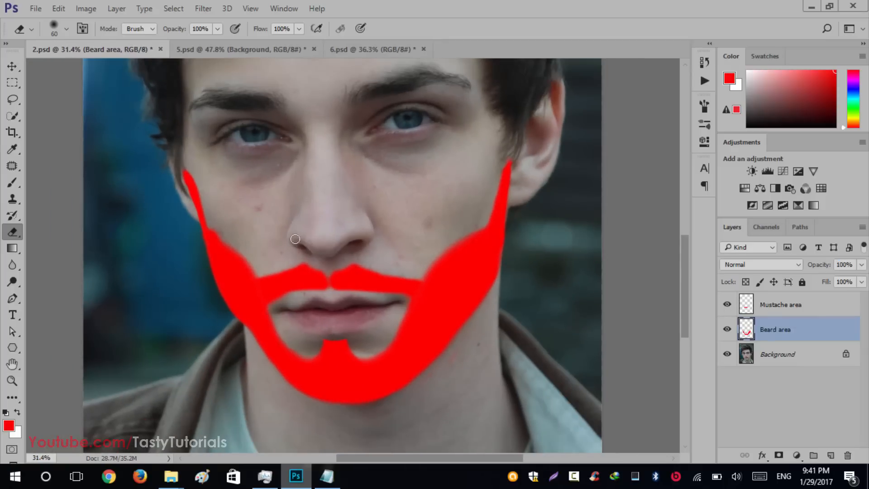
pyautogui.click(704, 82)
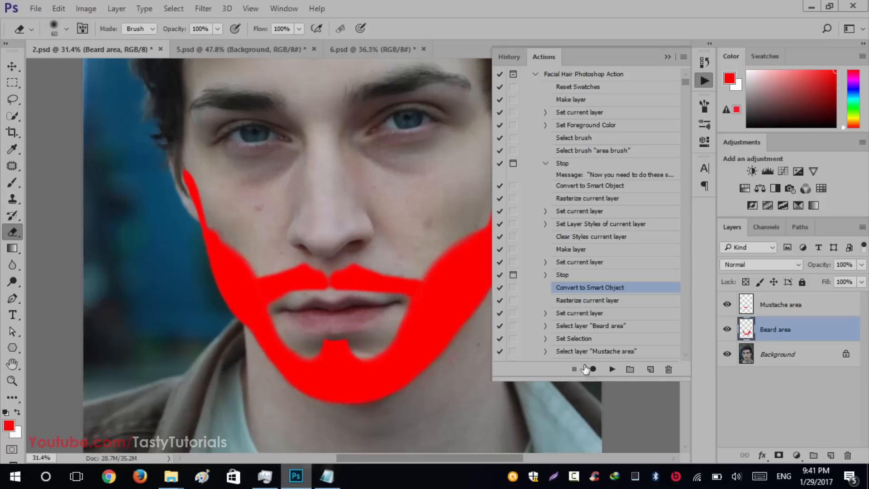
pyautogui.click(612, 369)
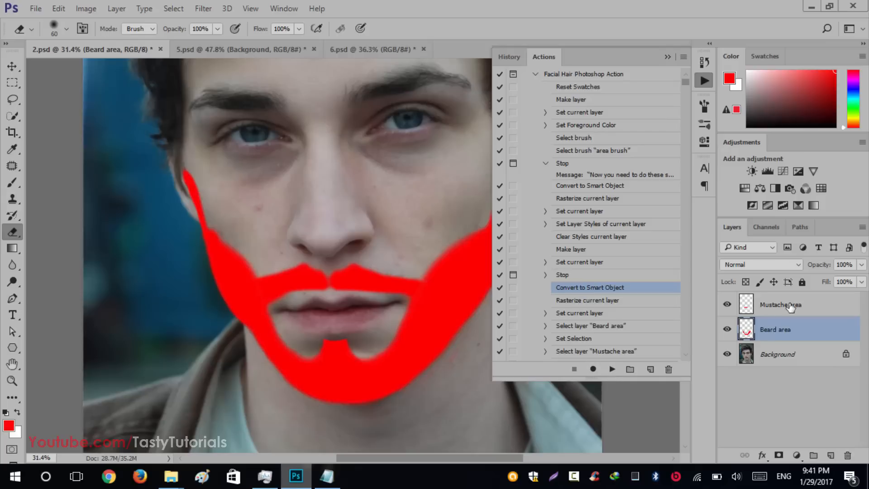
pyautogui.click(612, 370)
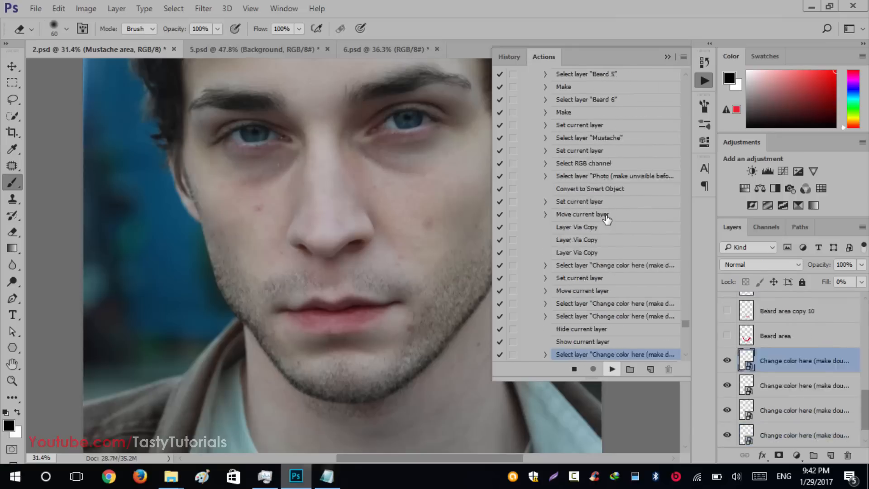
pyautogui.click(668, 57)
# Select the generated Density of hair group and collapse it in the layer list
pyautogui.scroll(3, 416, 341)
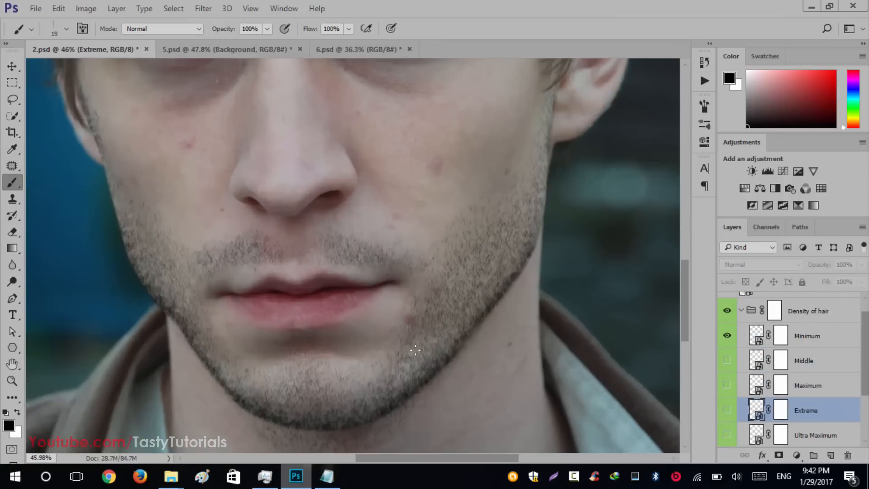
pyautogui.scroll(2, 415, 350)
pyautogui.scroll(-2, 415, 351)
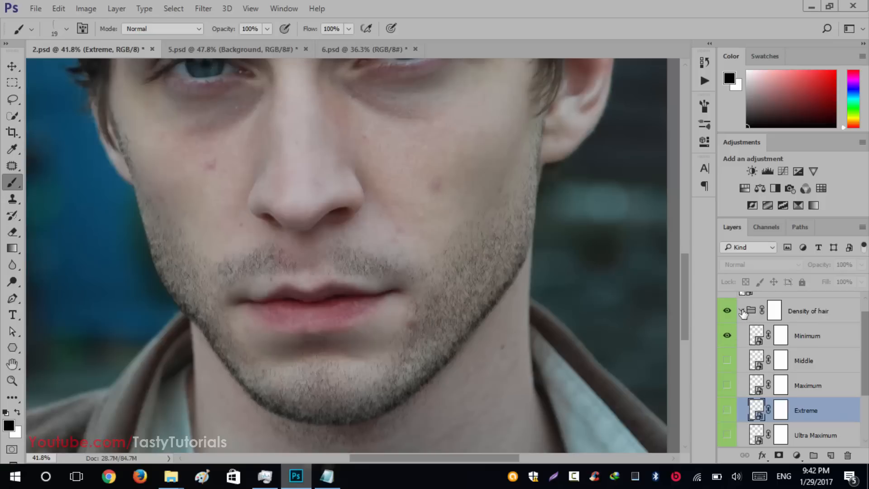
pyautogui.click(757, 314)
pyautogui.click(742, 311)
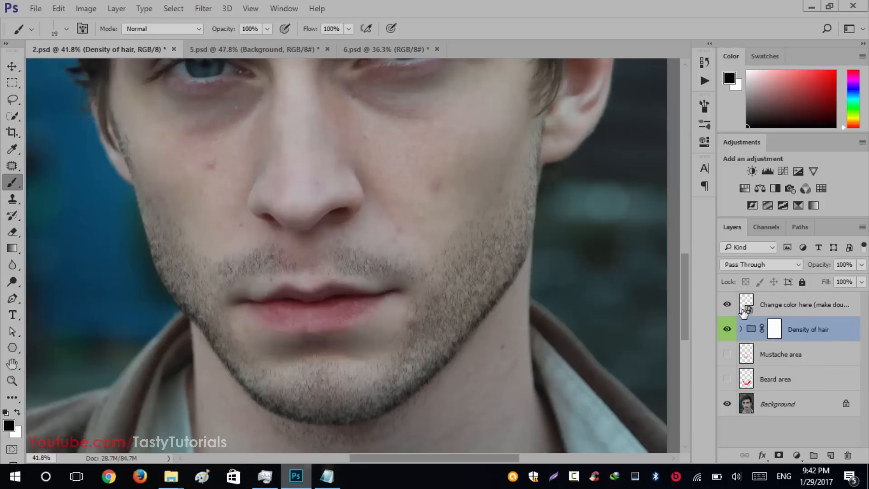
# Compare the portrait with and without the generated facial hair by toggling the Density of hair group's visibility
pyautogui.scroll(-3, 380, 276)
pyautogui.scroll(-2, 381, 276)
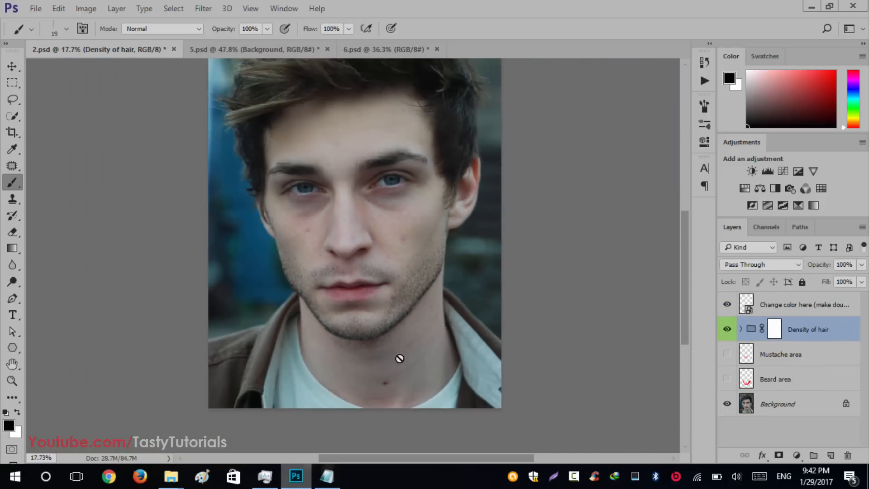
pyautogui.scroll(2, 397, 359)
pyautogui.click(727, 329)
pyautogui.click(728, 329)
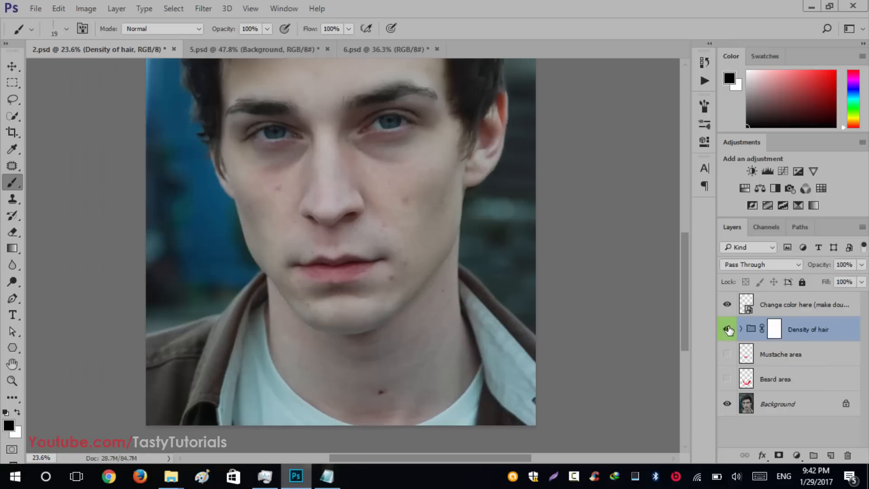
pyautogui.click(728, 329)
pyautogui.click(728, 329)
pyautogui.click(728, 329)
pyautogui.click(727, 330)
pyautogui.scroll(2, 317, 291)
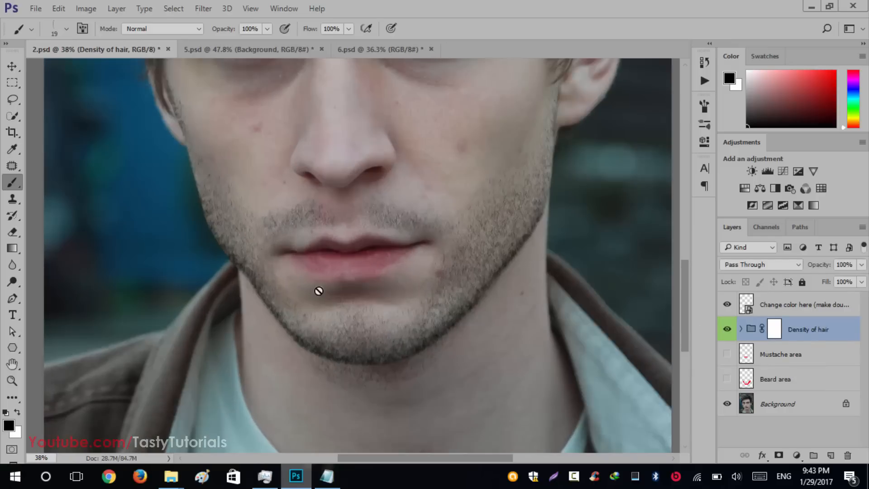
# Expand the Density of hair group and show the Middle density layer to compare its thickness
pyautogui.scroll(3, 306, 270)
pyautogui.scroll(2, 522, 324)
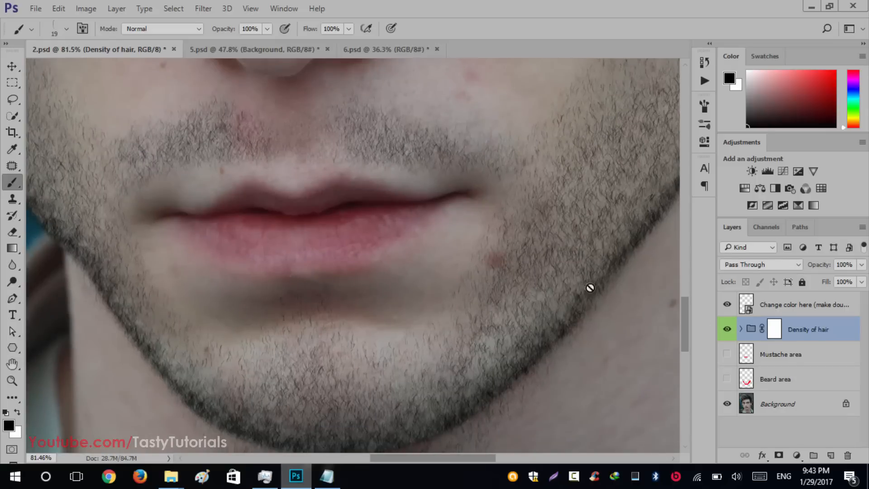
pyautogui.click(742, 331)
pyautogui.scroll(-2, 738, 335)
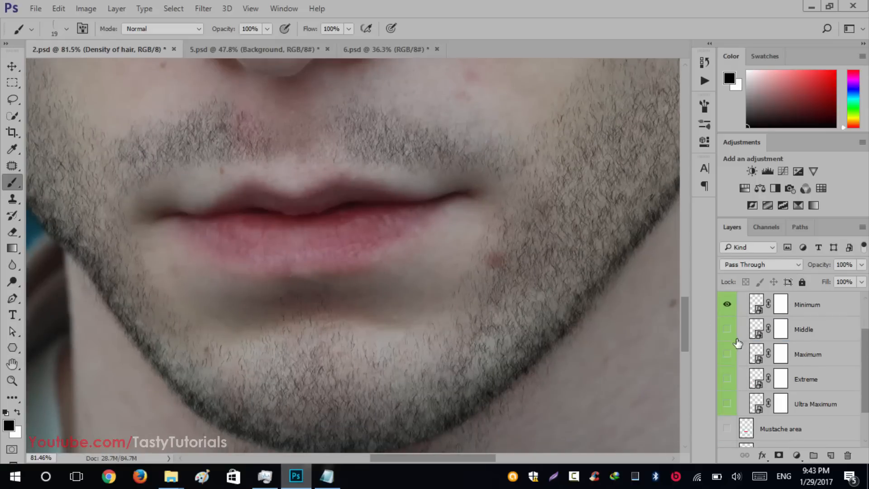
pyautogui.click(727, 330)
pyautogui.click(728, 330)
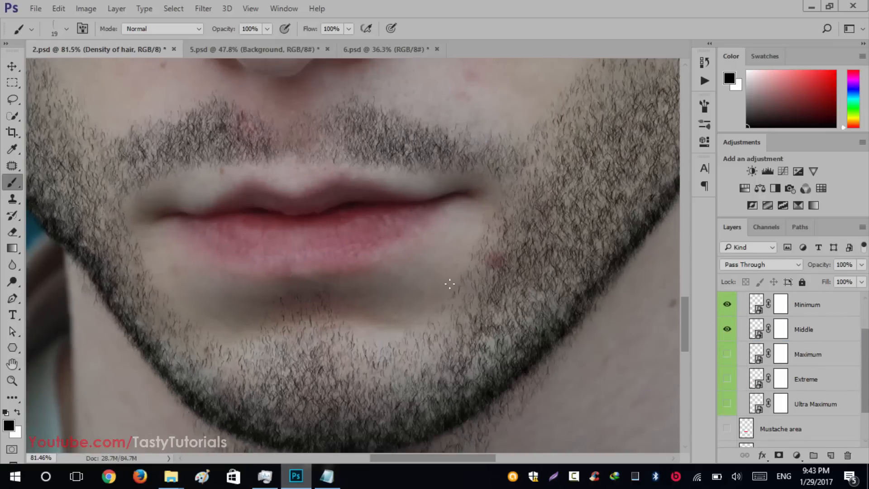
pyautogui.scroll(-3, 448, 285)
pyautogui.scroll(-3, 449, 283)
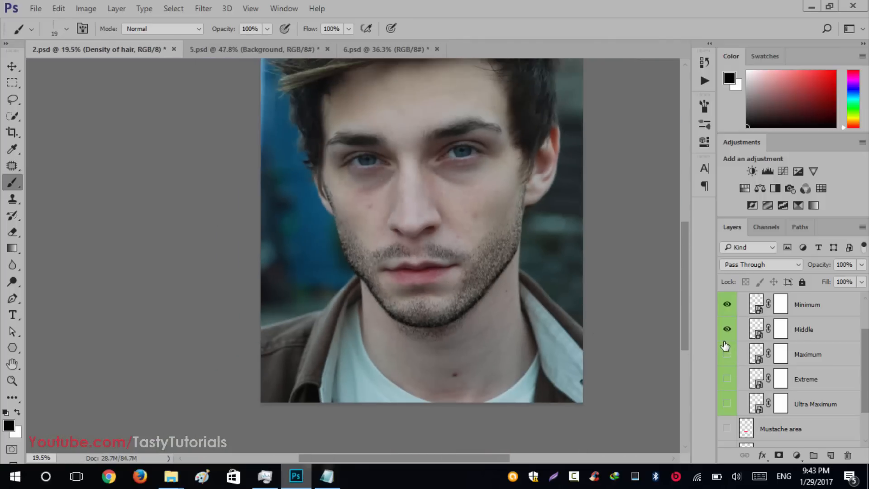
# Preview the Maximum, Extreme and Ultra Maximum density layers, and hide every density layer except Minimum
pyautogui.click(727, 351)
pyautogui.click(727, 378)
pyautogui.click(727, 403)
pyautogui.click(727, 354)
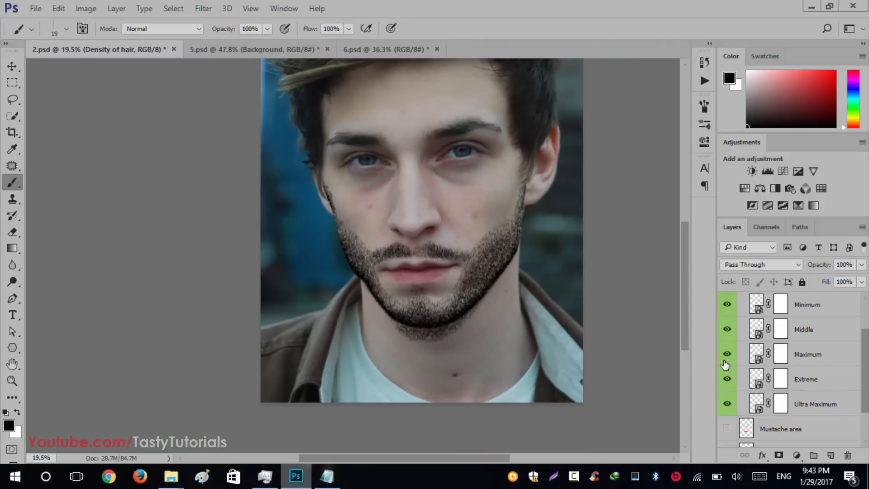
pyautogui.moveTo(726, 404); pyautogui.dragTo(727, 354)
pyautogui.scroll(1, 642, 319)
pyautogui.scroll(1, 642, 319)
pyautogui.click(727, 329)
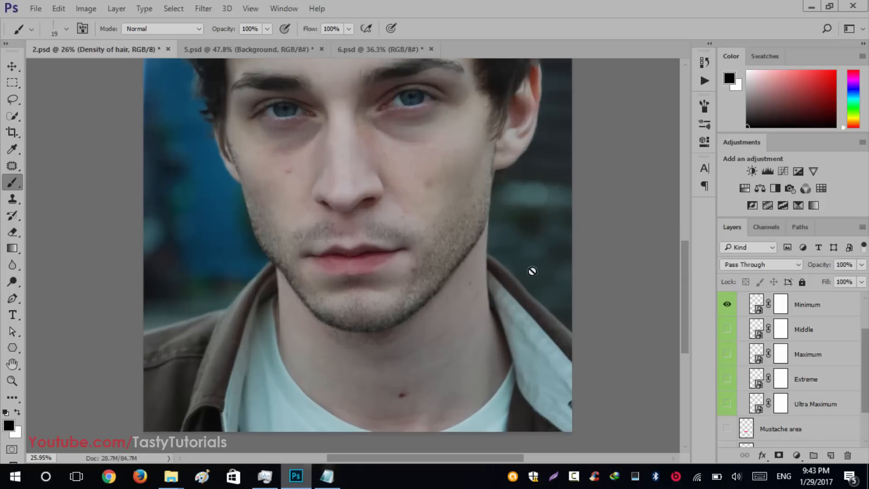
# Show the Middle density layer again, reduce its opacity to 25%, and compare the beard with and without it
pyautogui.scroll(-1, 465, 252)
pyautogui.click(727, 329)
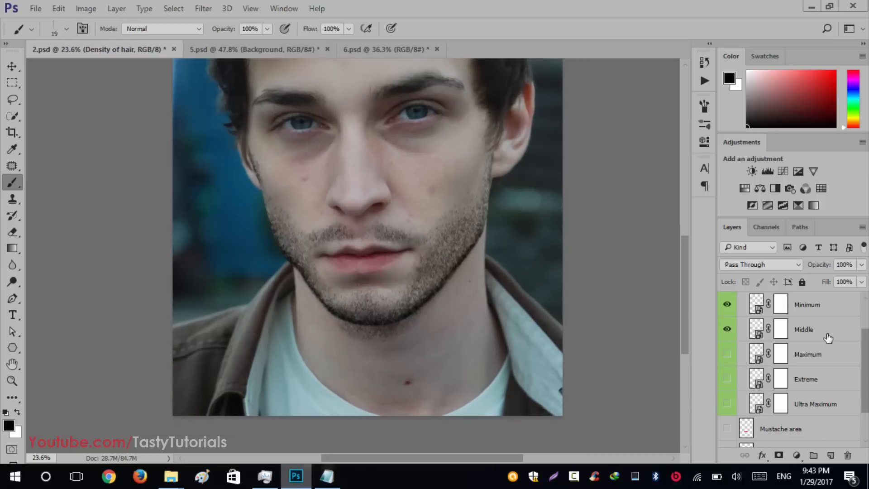
pyautogui.click(823, 335)
pyautogui.moveTo(817, 266); pyautogui.dragTo(768, 269)
pyautogui.click(727, 329)
pyautogui.click(727, 329)
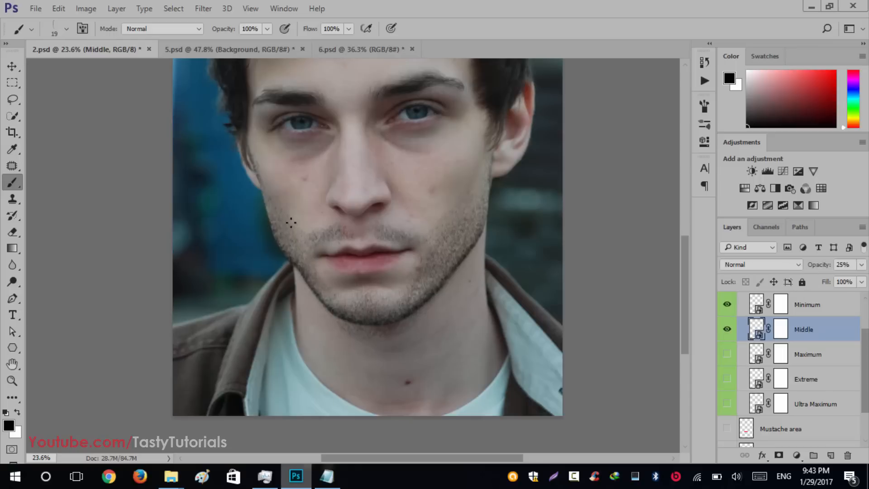
pyautogui.scroll(-2, 291, 222)
pyautogui.scroll(4, 351, 333)
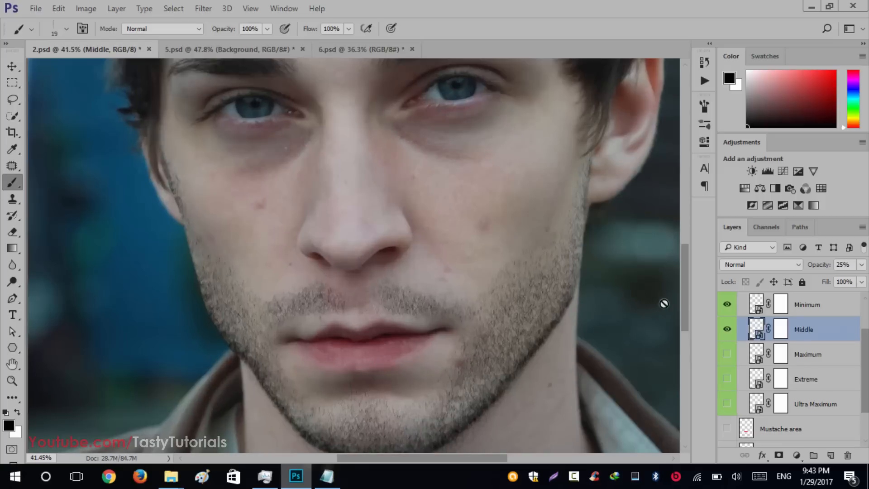
pyautogui.moveTo(686, 296); pyautogui.dragTo(687, 289)
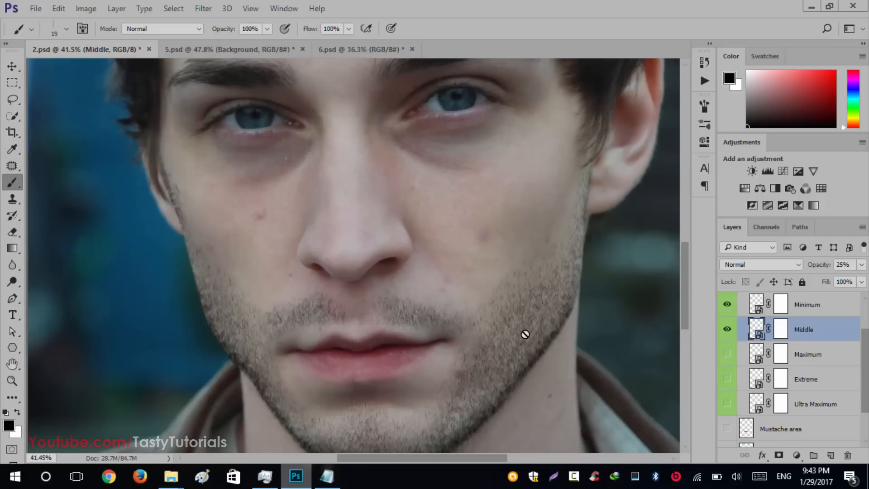
pyautogui.scroll(-4, 340, 312)
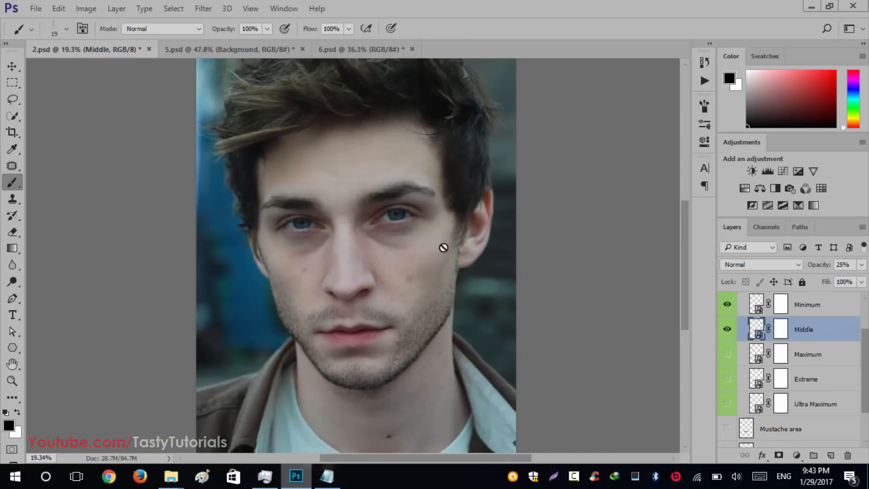
# Open the contents of the "Change color here (make double click on thumbnail)" smart object
pyautogui.scroll(2, 842, 369)
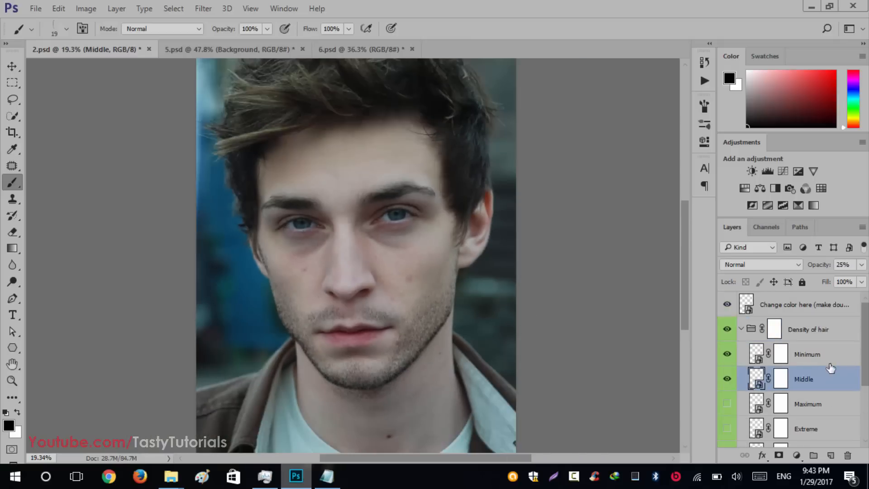
pyautogui.click(768, 312)
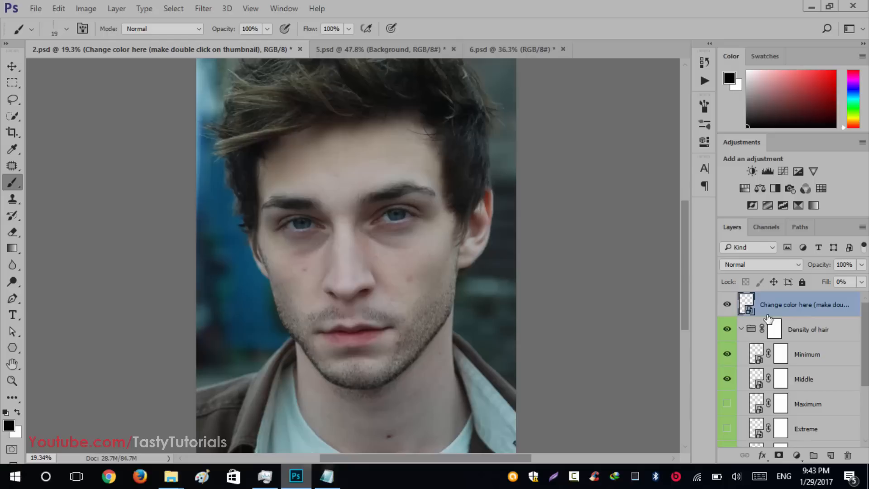
pyautogui.click(740, 331)
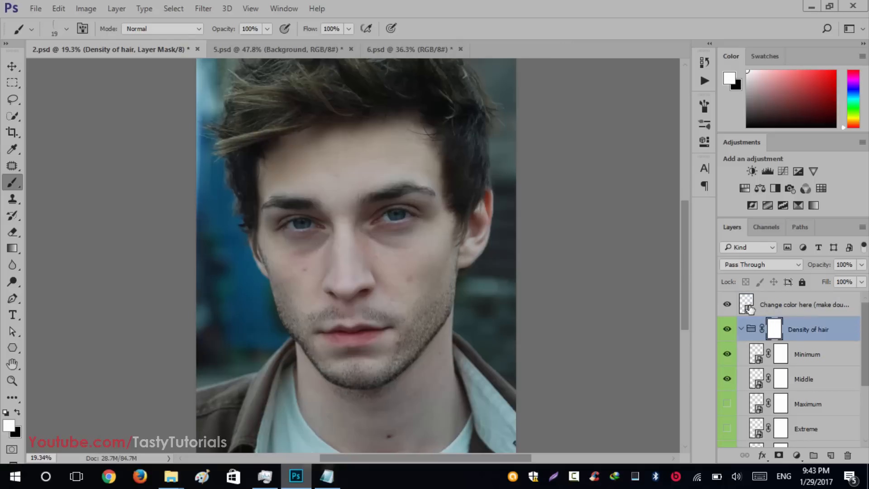
pyautogui.moveTo(713, 309); pyautogui.dragTo(618, 310)
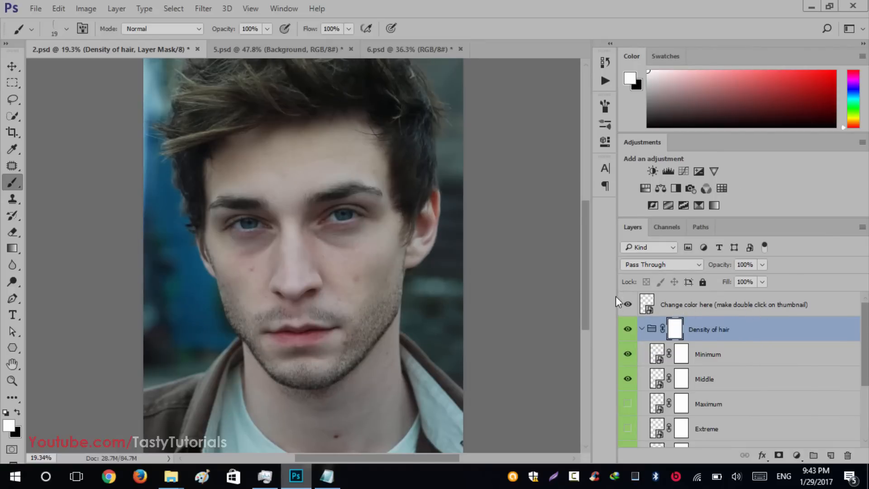
pyautogui.moveTo(616, 302); pyautogui.dragTo(718, 298)
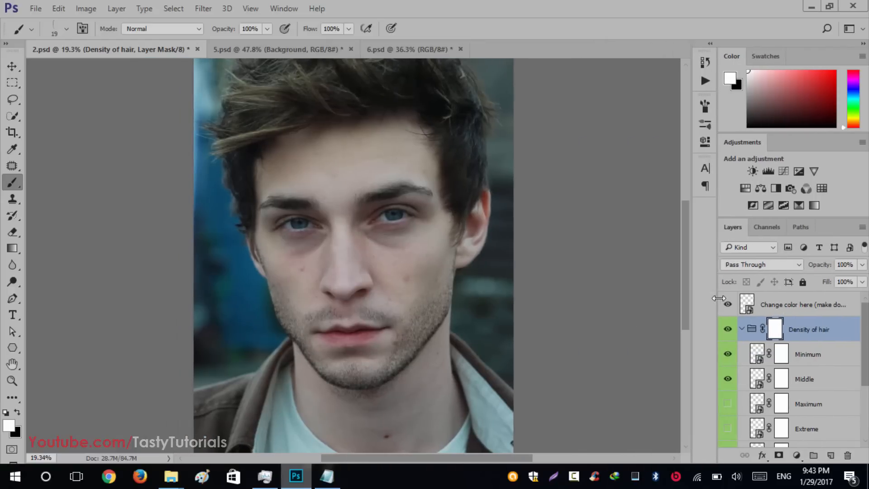
pyautogui.click(769, 311)
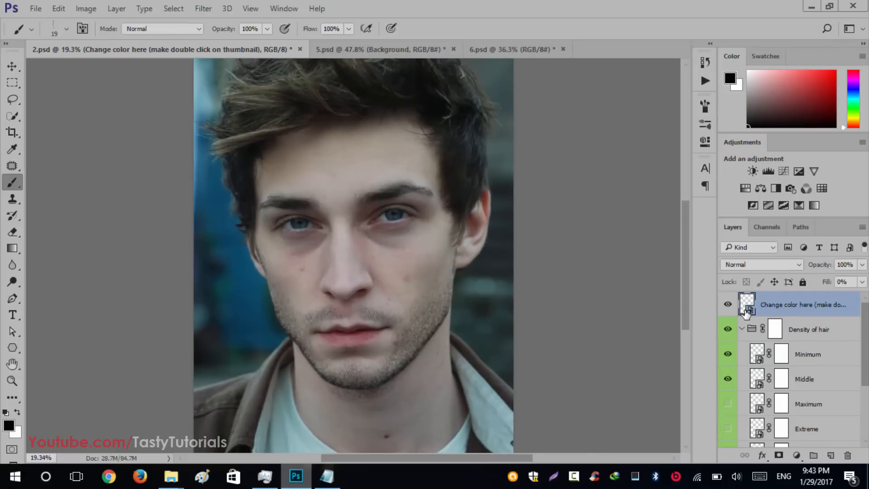
pyautogui.doubleClick(745, 304)
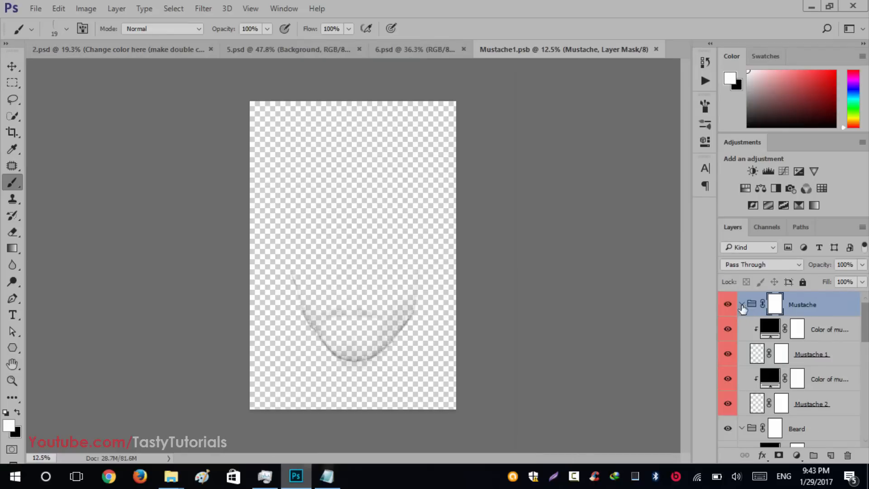
pyautogui.scroll(5, 335, 351)
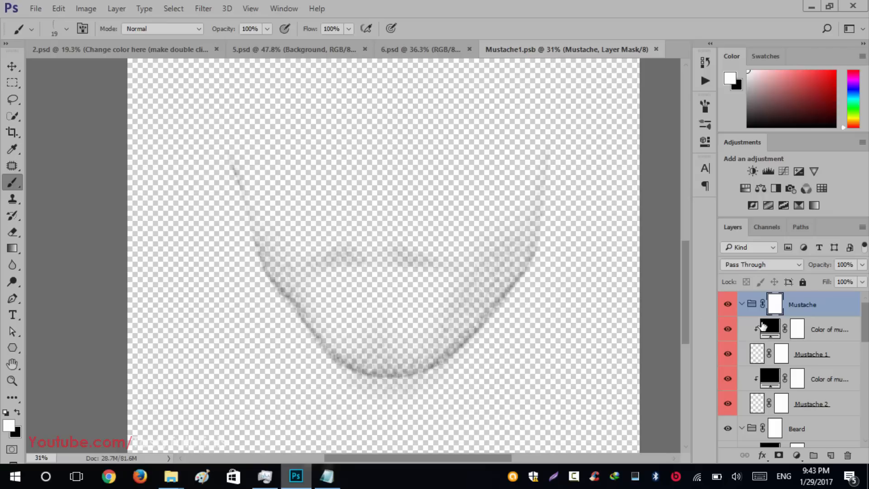
# Widen the layer list to show full layer names, and check the fill color of the Color of mustache 1 layer
pyautogui.click(770, 332)
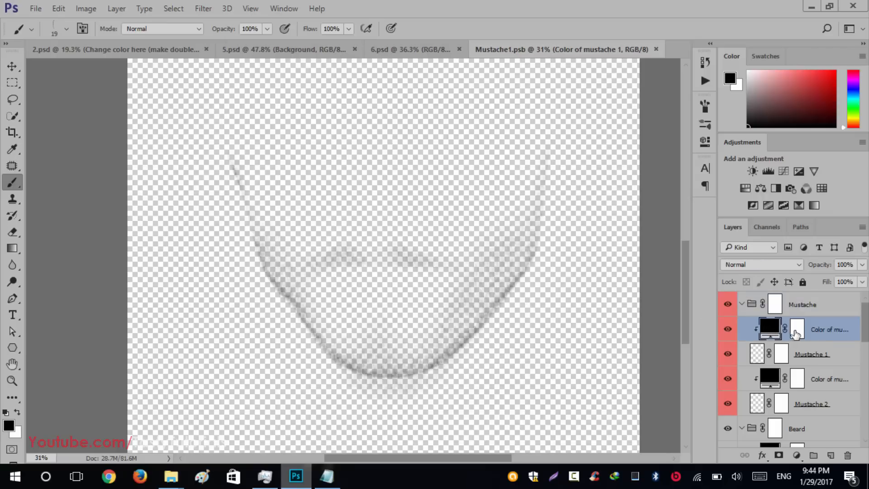
pyautogui.moveTo(715, 333); pyautogui.dragTo(635, 335)
pyautogui.scroll(-2, 778, 358)
pyautogui.scroll(2, 778, 358)
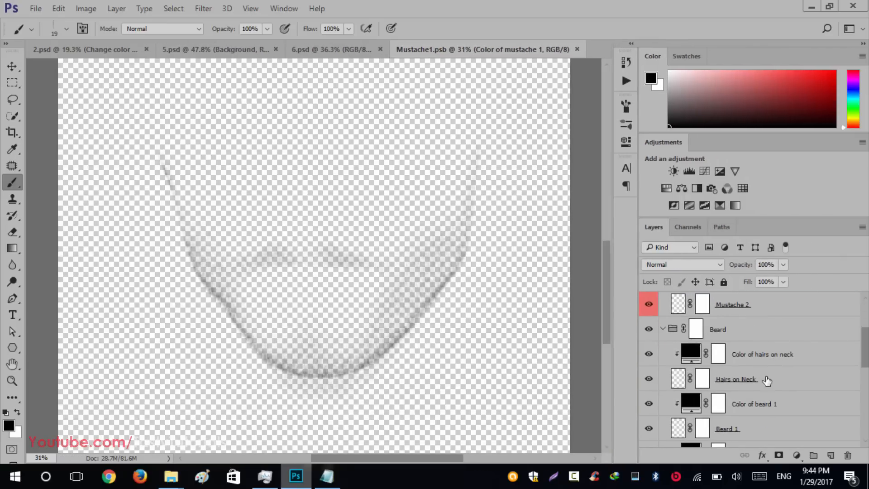
pyautogui.doubleClick(689, 332)
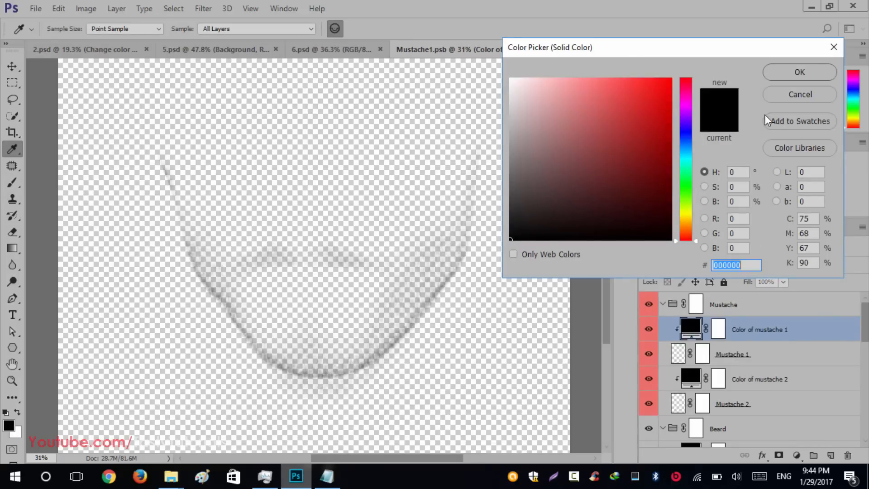
pyautogui.press('Return')
# Sample the dark brown #29221a from the man's hair in 2.psd as the foreground color
pyautogui.click(111, 54)
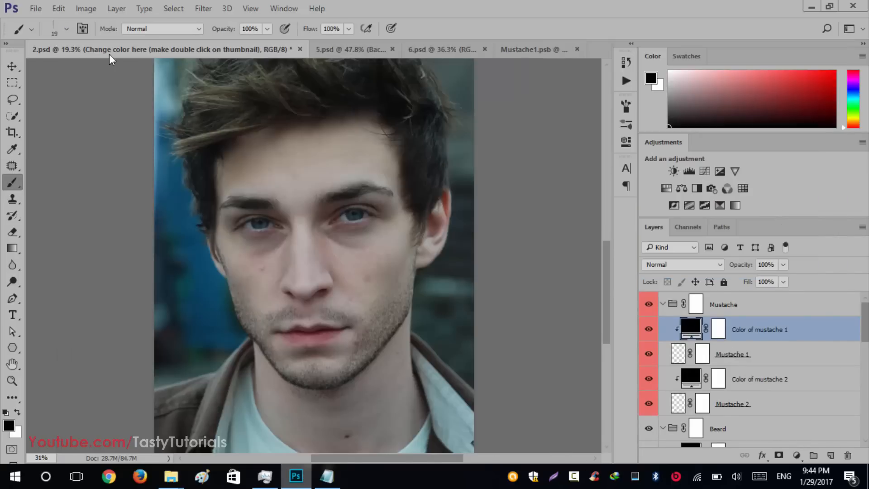
pyautogui.scroll(2, 303, 232)
pyautogui.scroll(-4, 271, 149)
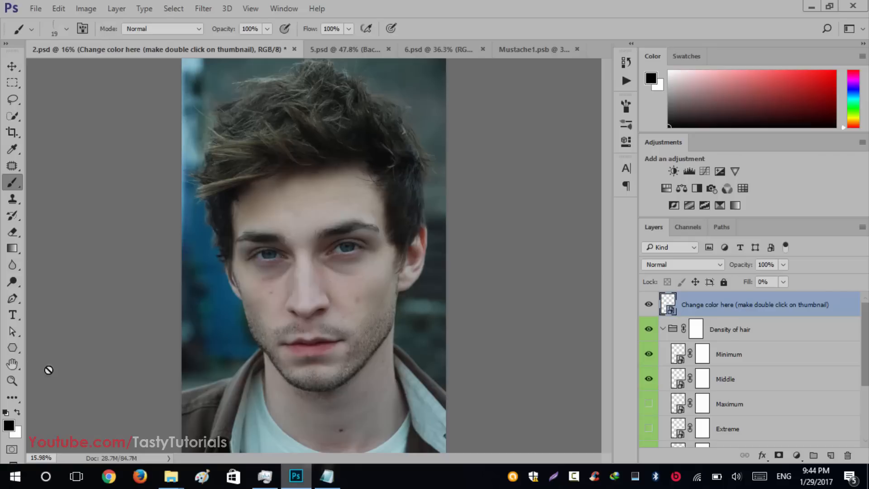
pyautogui.click(15, 427)
pyautogui.click(305, 118)
pyautogui.click(306, 117)
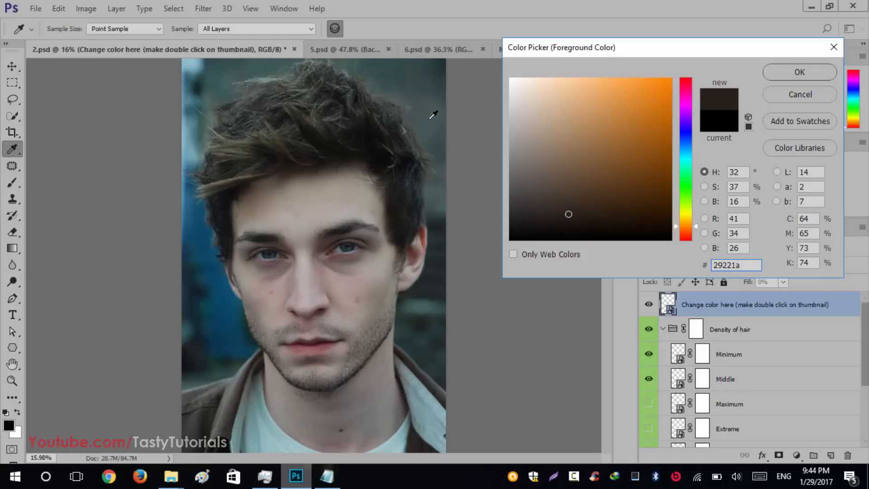
pyautogui.click(782, 75)
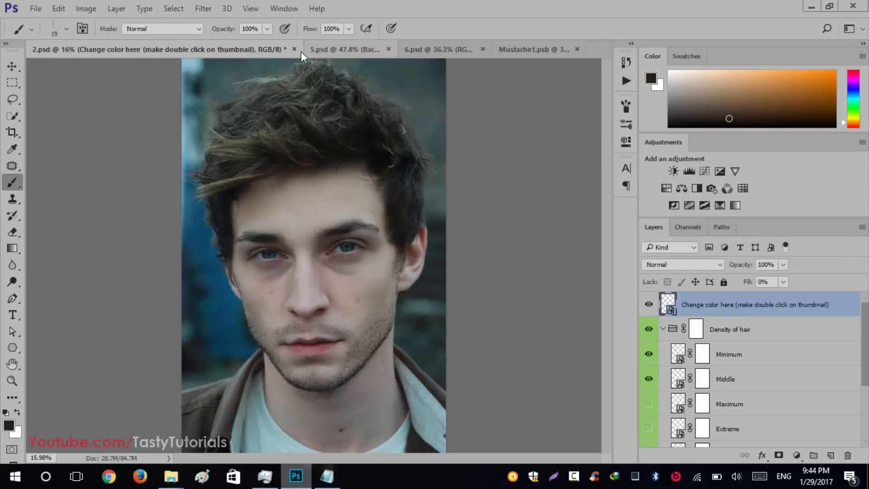
# Recolor the Color of mustache 1 and Color of mustache 2 fills in Mustache1.psb with the sampled brown #29221a
pyautogui.click(523, 48)
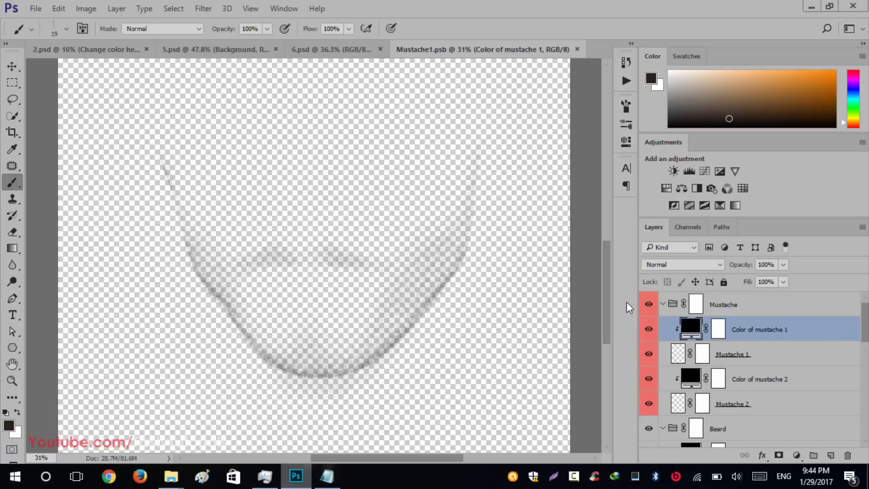
pyautogui.doubleClick(691, 329)
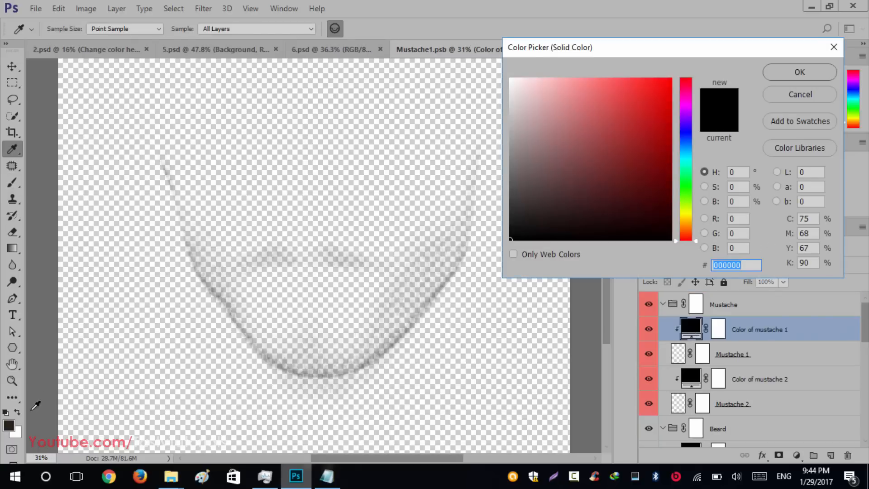
pyautogui.click(10, 428)
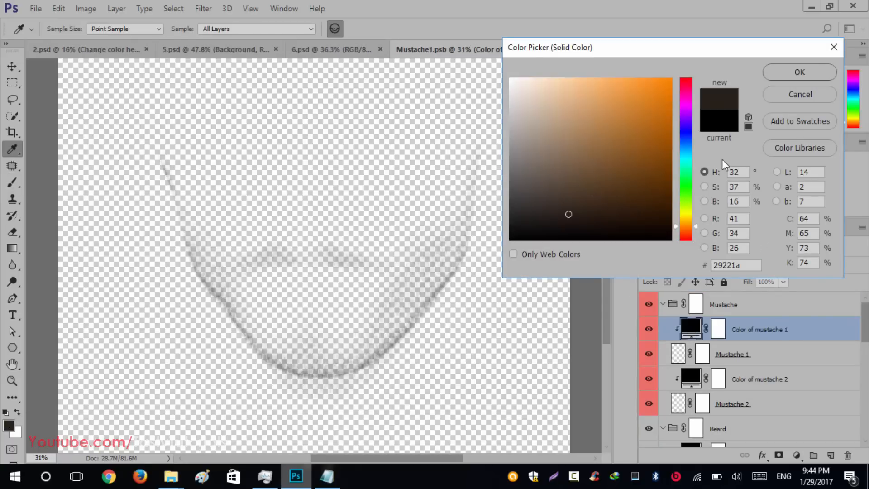
pyautogui.click(799, 74)
pyautogui.doubleClick(692, 378)
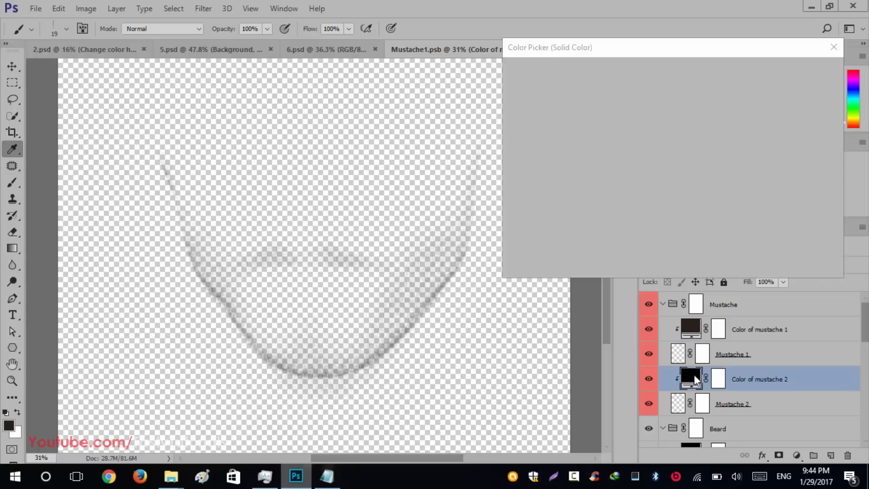
pyautogui.click(14, 420)
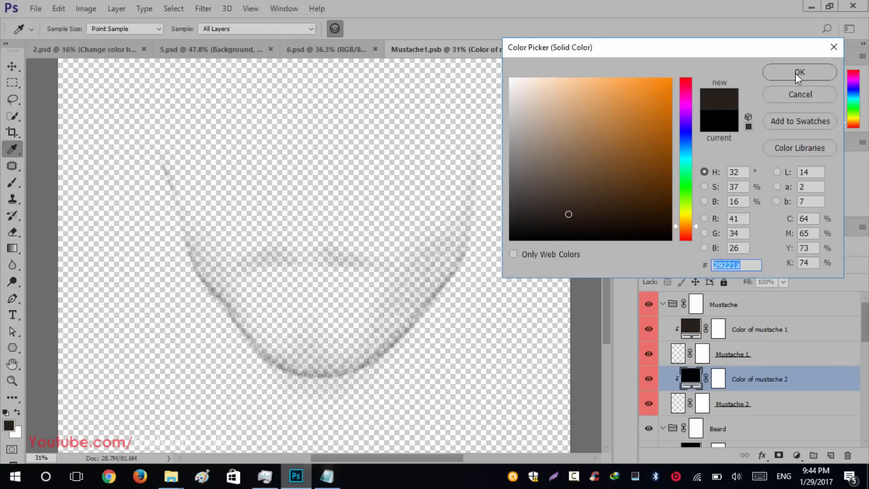
pyautogui.click(799, 72)
# Apply the sampled foreground brown to the Color of hairs on neck fill layer in the Beard group
pyautogui.scroll(-5, 719, 359)
pyautogui.scroll(1, 720, 359)
pyautogui.doubleClick(697, 355)
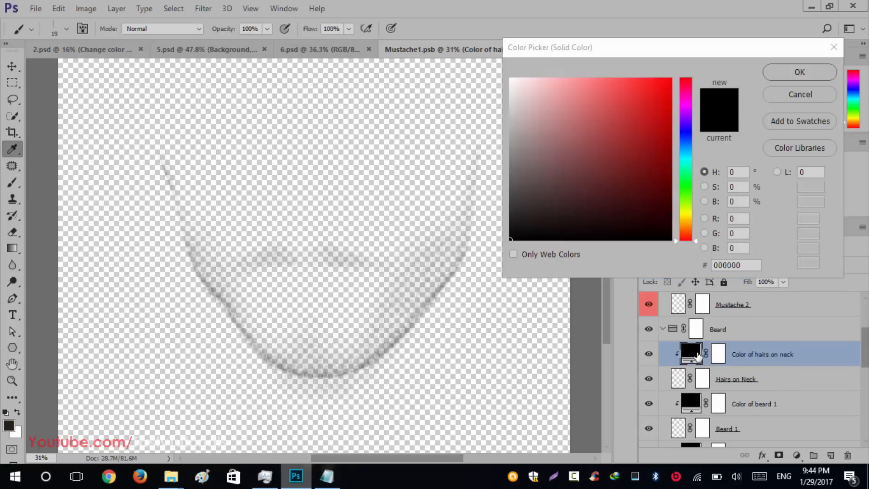
pyautogui.click(10, 422)
pyautogui.click(800, 72)
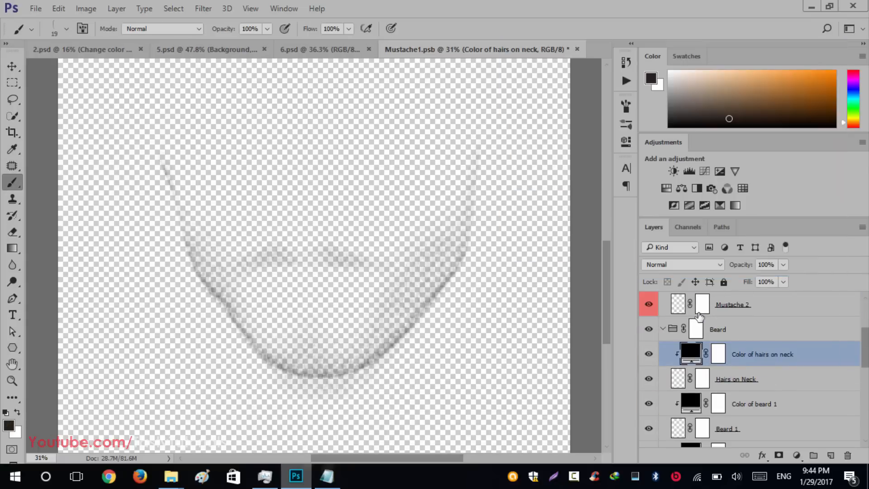
# Apply the sampled foreground brown to the Color of beard 1 fill layer
pyautogui.scroll(-4, 699, 306)
pyautogui.doubleClick(697, 304)
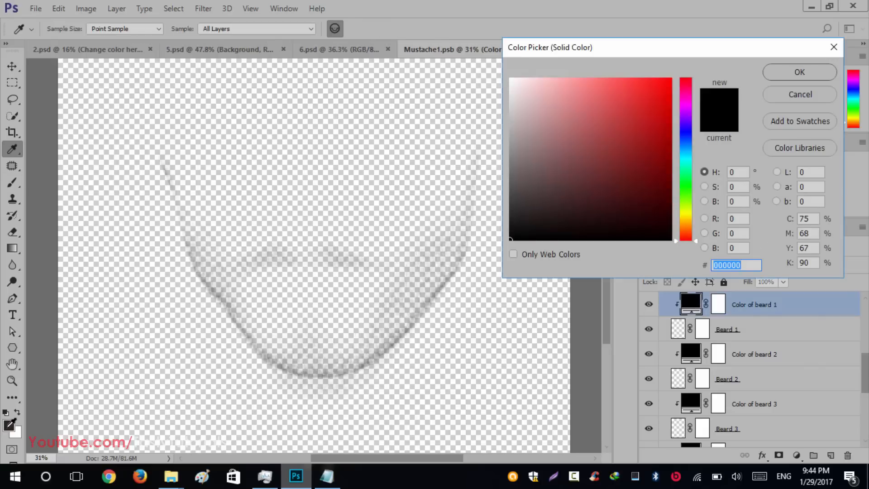
pyautogui.click(9, 422)
pyautogui.click(799, 72)
pyautogui.scroll(-1, 699, 357)
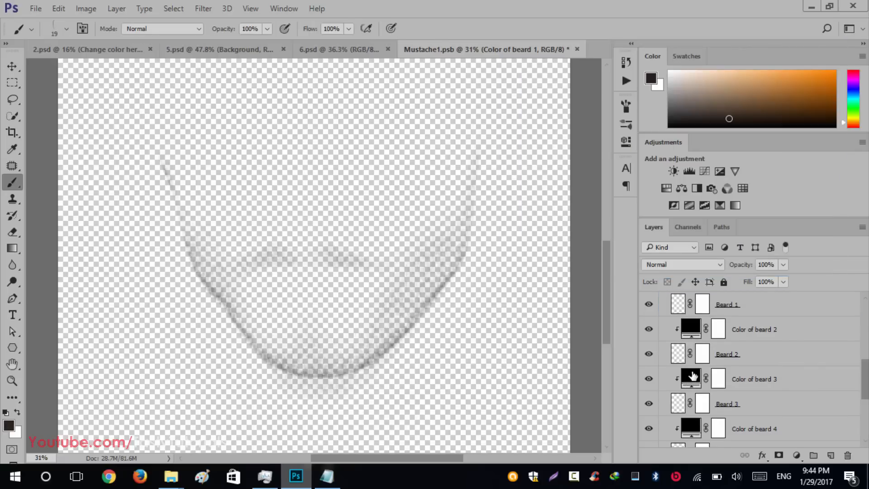
# Apply the foreground brown #29221a to the Color of beard 3 and Color of beard 2 fill layers
pyautogui.doubleClick(691, 378)
pyautogui.click(9, 421)
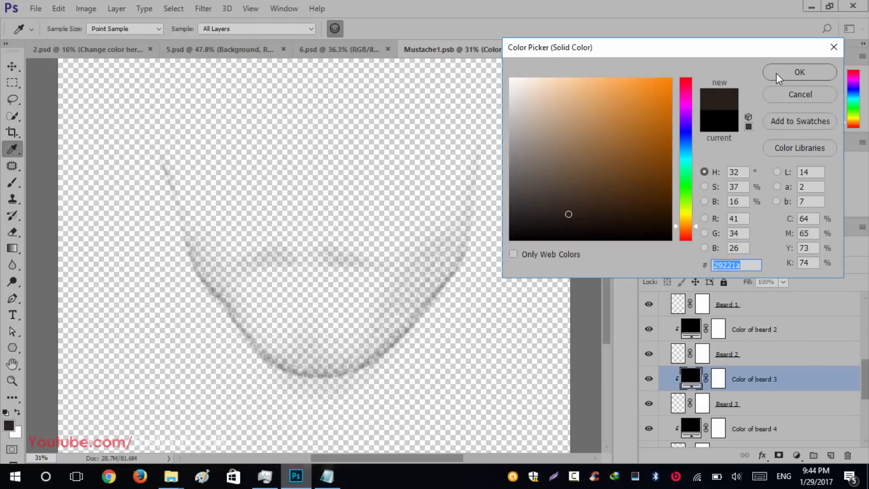
pyautogui.click(799, 72)
pyautogui.doubleClick(696, 329)
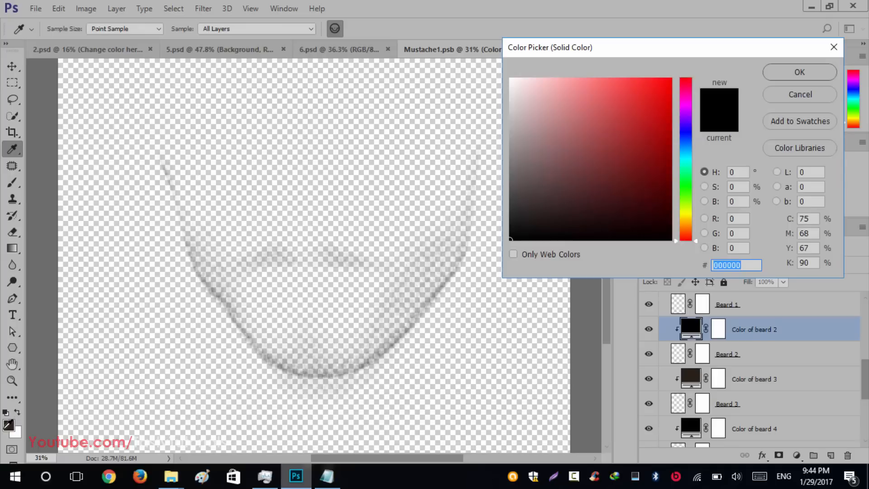
pyautogui.click(9, 422)
pyautogui.click(799, 72)
# Recolor the Color of beard 4 and Color of beard 5 fill layers with the foreground brown #29221a
pyautogui.scroll(-2, 709, 402)
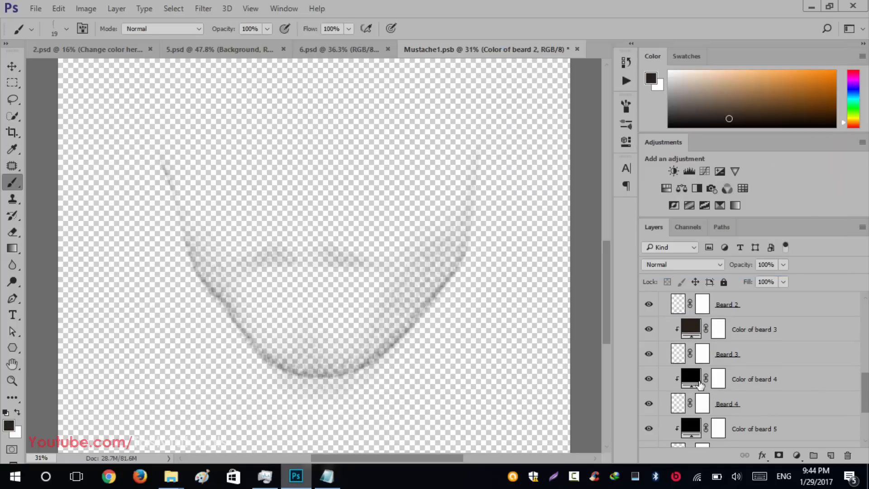
pyautogui.doubleClick(691, 378)
pyautogui.click(9, 424)
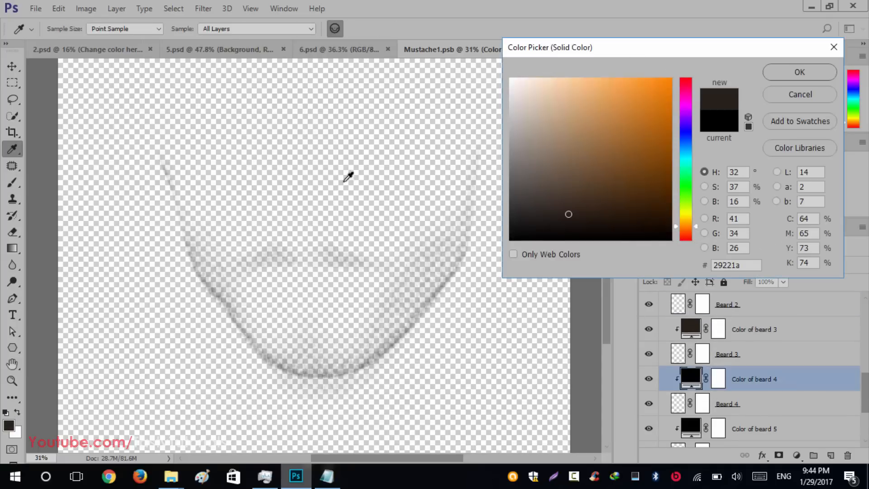
pyautogui.click(765, 70)
pyautogui.scroll(-3, 708, 384)
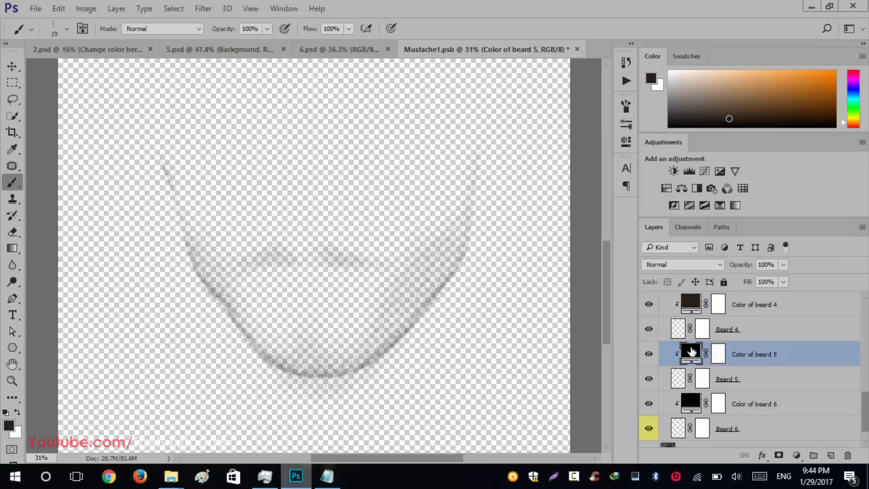
pyautogui.doubleClick(691, 354)
pyautogui.click(8, 423)
pyautogui.press('Return')
# Recolor the Color of beard 6 fill layer with the foreground brown
pyautogui.scroll(-1, 705, 332)
pyautogui.doubleClick(691, 381)
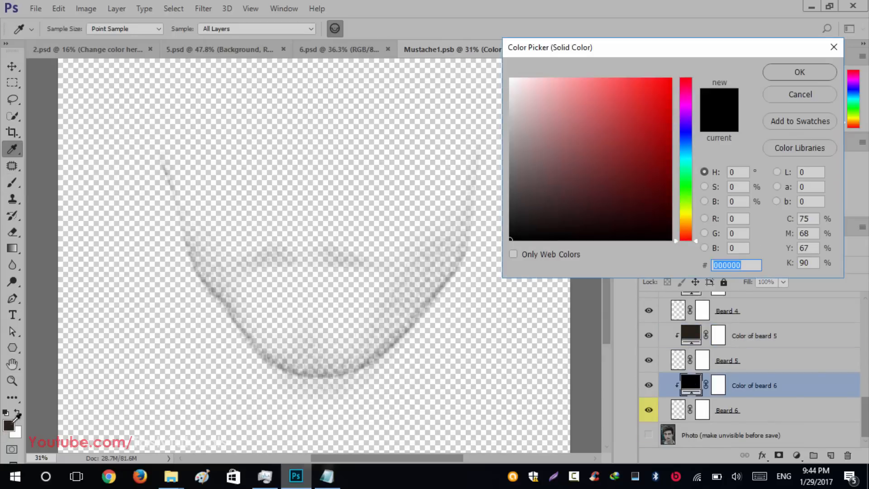
pyautogui.click(9, 422)
pyautogui.click(772, 70)
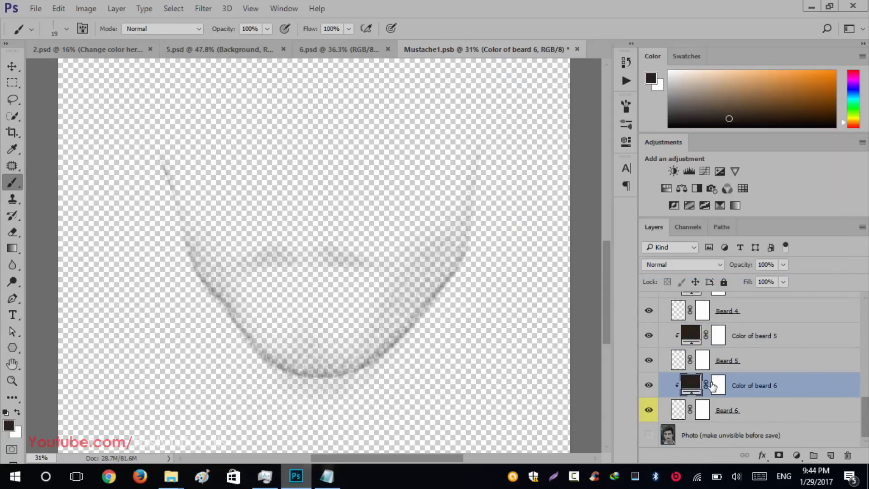
# Collapse the Mustache and Beard groups and save Mustache1.psb
pyautogui.scroll(5, 712, 385)
pyautogui.scroll(5, 712, 385)
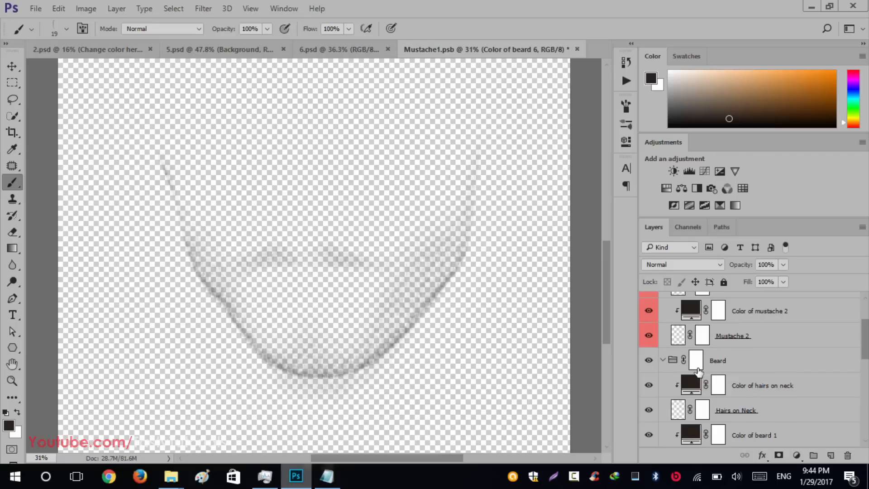
pyautogui.click(663, 304)
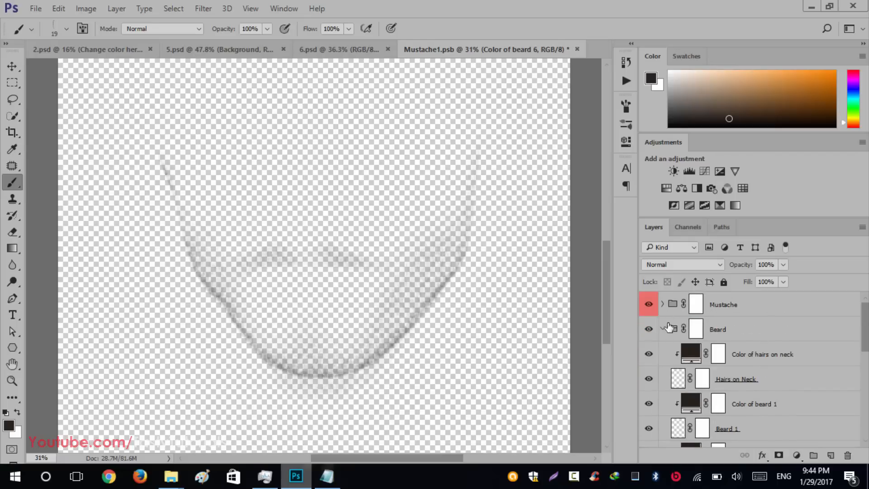
pyautogui.click(665, 332)
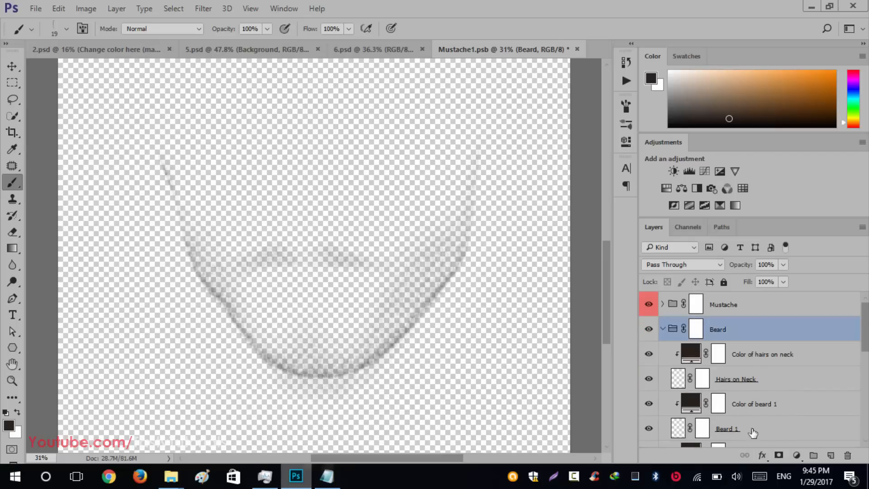
pyautogui.click(663, 329)
pyautogui.click(703, 400)
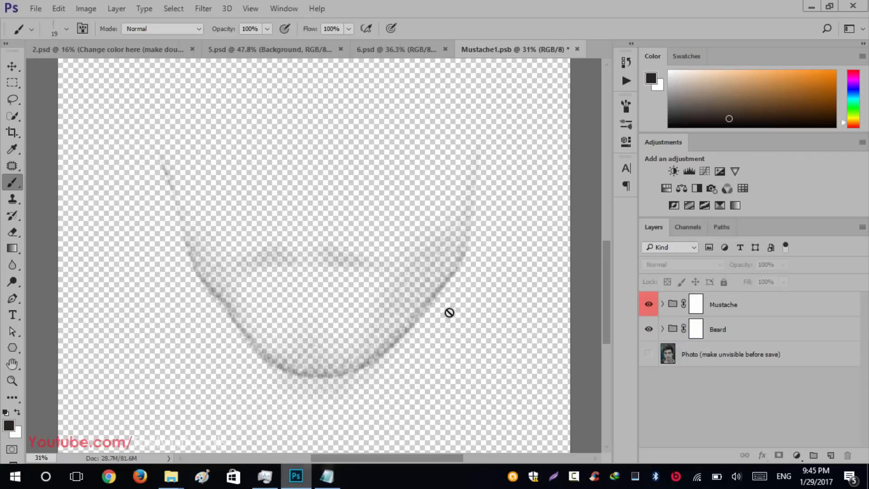
pyautogui.hotkey('ctrl', 's')
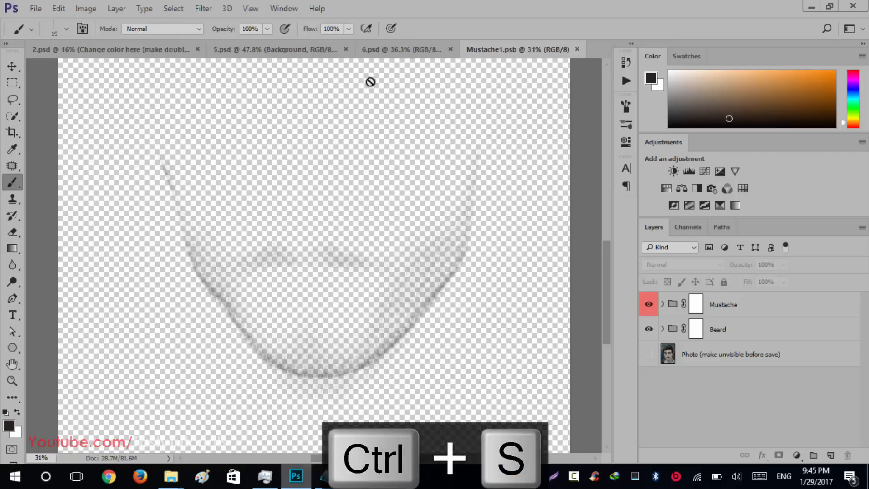
# Compare the facial hair in 2.psd before and after the color update by undoing and redoing it
pyautogui.click(121, 54)
pyautogui.scroll(5, 357, 390)
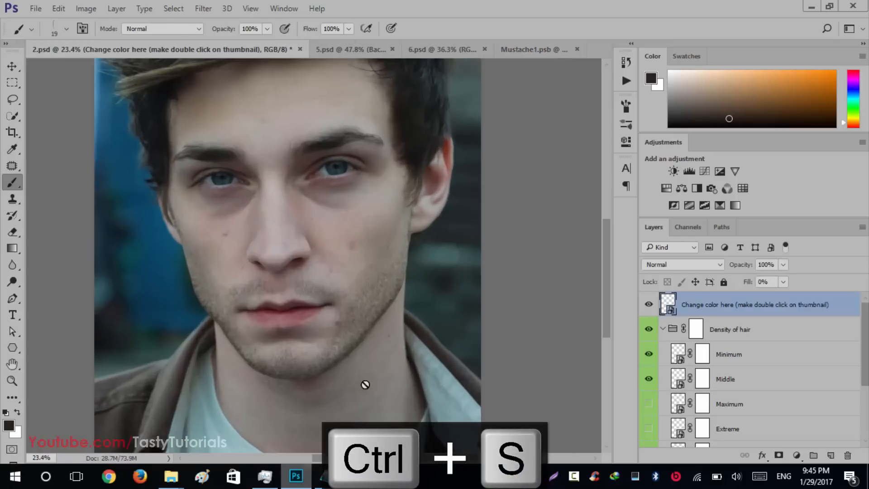
pyautogui.scroll(2, 339, 358)
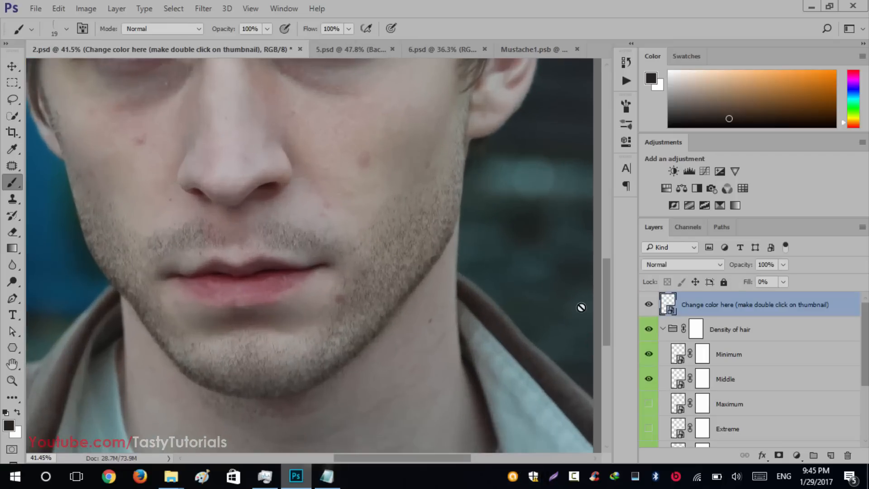
pyautogui.hotkey('ctrl', 'z')
pyautogui.hotkey('ctrl', 'z')
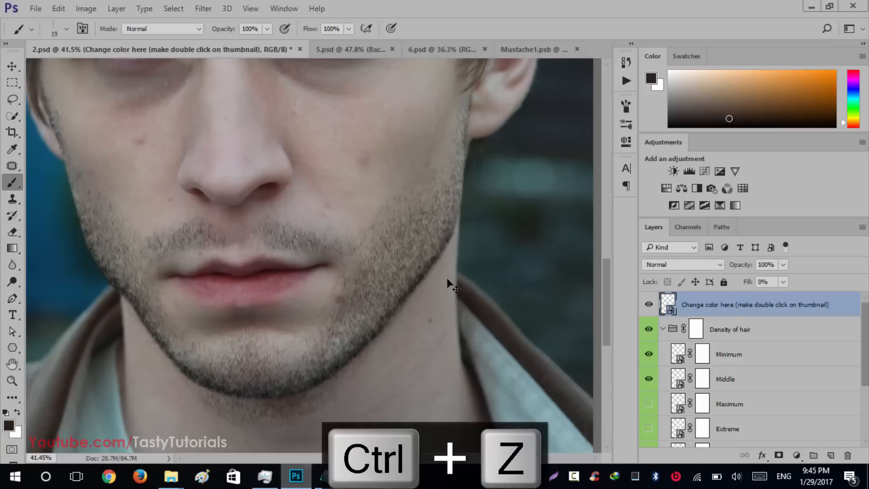
pyautogui.hotkey('ctrl', 'z')
pyautogui.hotkey('ctrl', 'z')
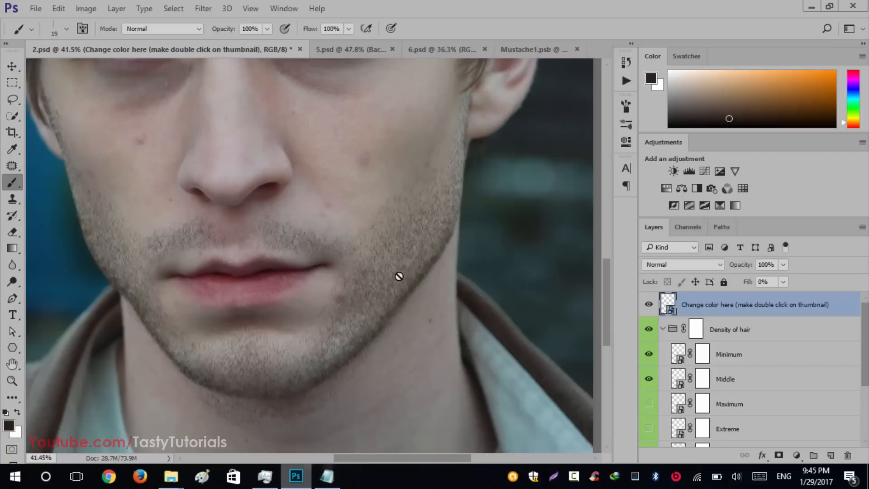
pyautogui.scroll(-3, 320, 349)
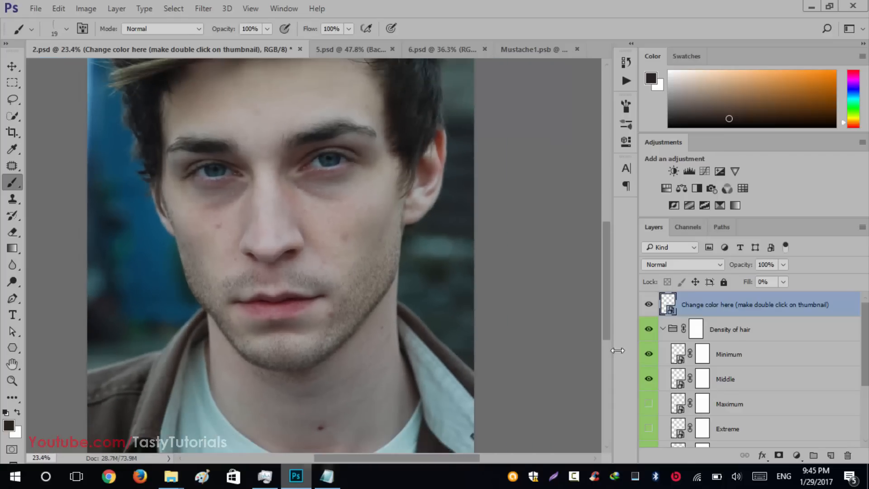
# Set the opacity of the Middle layer in the Density of hair group of 2.psd to 98%
pyautogui.click(725, 378)
pyautogui.moveTo(741, 266); pyautogui.dragTo(800, 275)
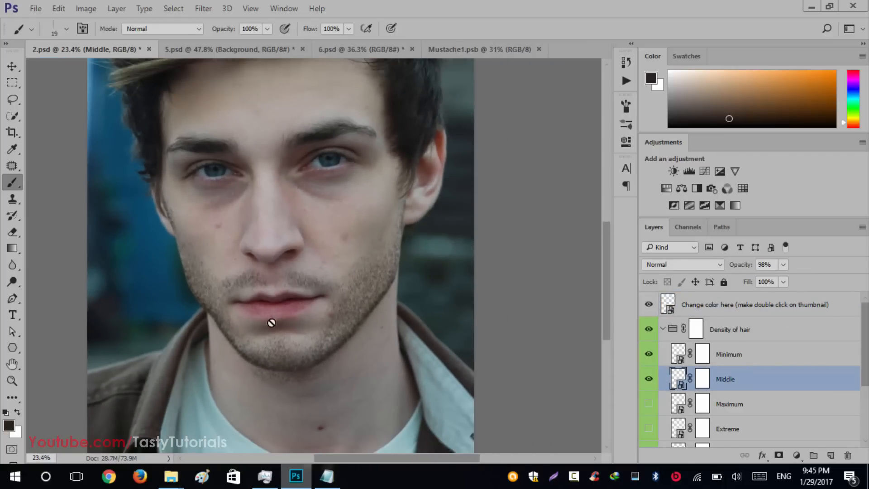
pyautogui.scroll(-3, 345, 297)
pyautogui.scroll(3, 303, 406)
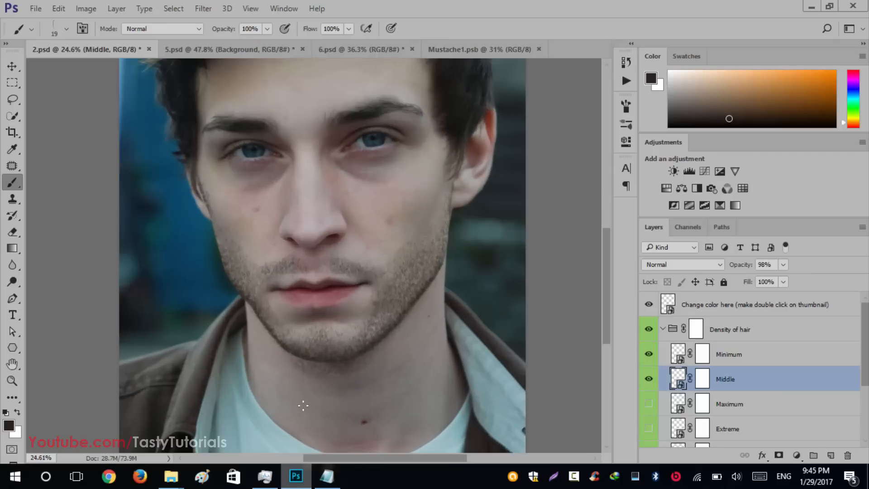
pyautogui.scroll(3, 316, 371)
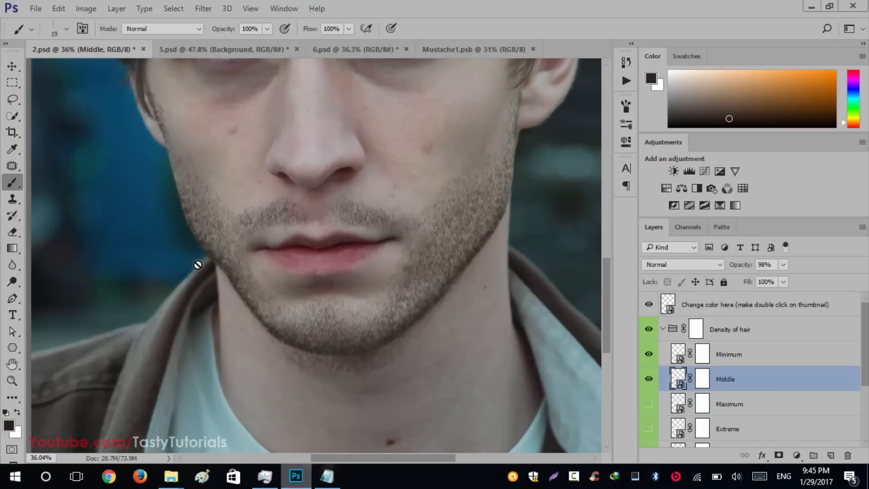
# Delete the Change color here layer, the Density of hair group, and the Mustache area and Beard area layers from 5.psd
pyautogui.click(197, 53)
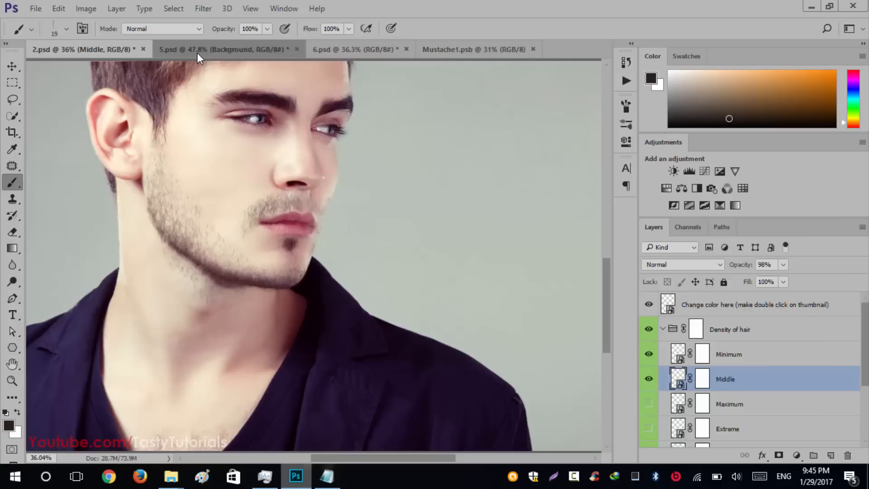
pyautogui.scroll(-2, 218, 243)
pyautogui.scroll(2, 743, 385)
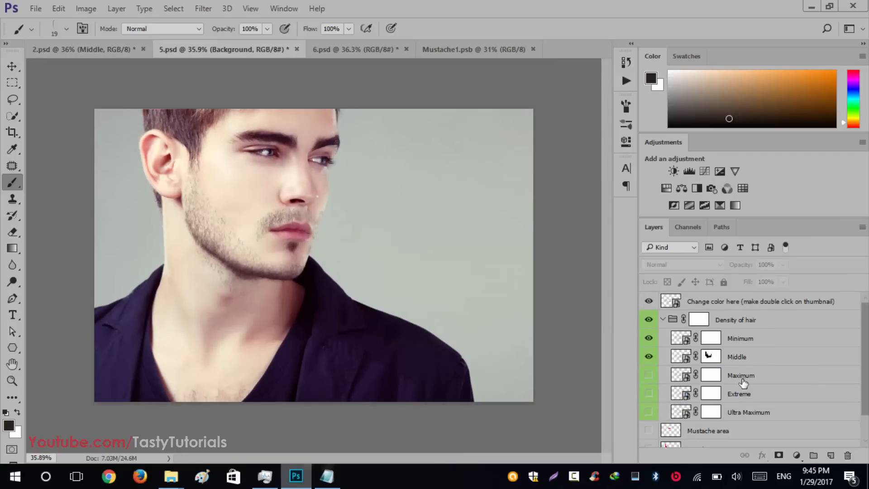
pyautogui.click(747, 302)
pyautogui.press('Delete')
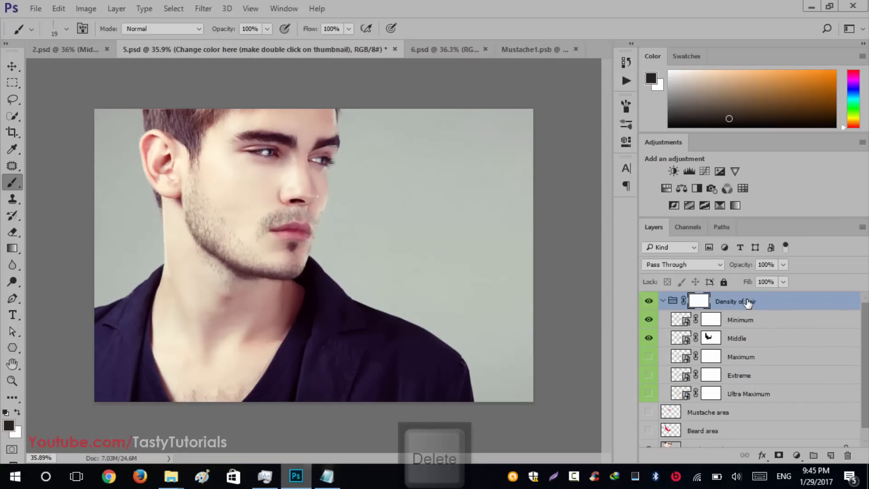
pyautogui.press('Delete')
pyautogui.press('Delete')
pyautogui.press('Delete')
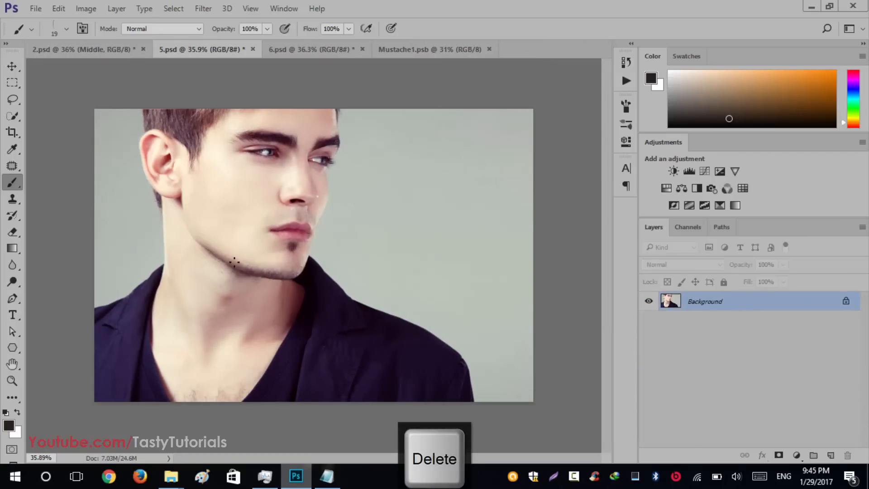
# Close 6.psd with its changes saved, and close Mustache1.psb
pyautogui.click(293, 50)
pyautogui.press('v')
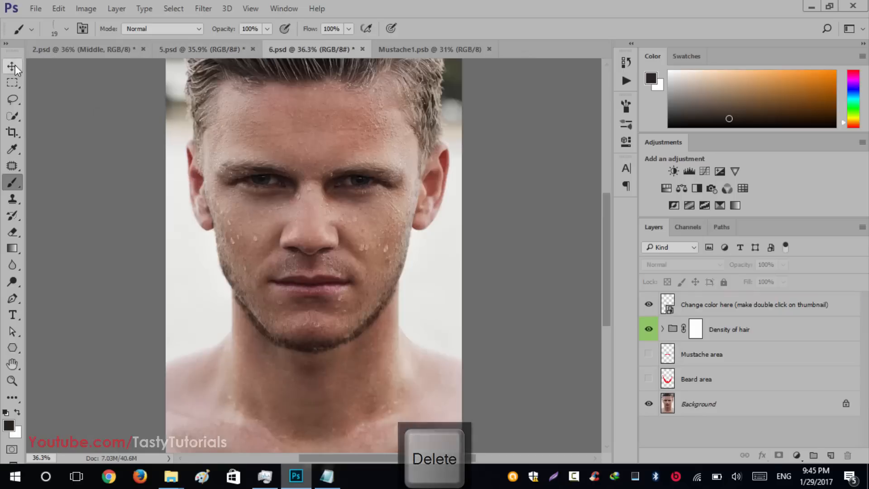
pyautogui.click(362, 48)
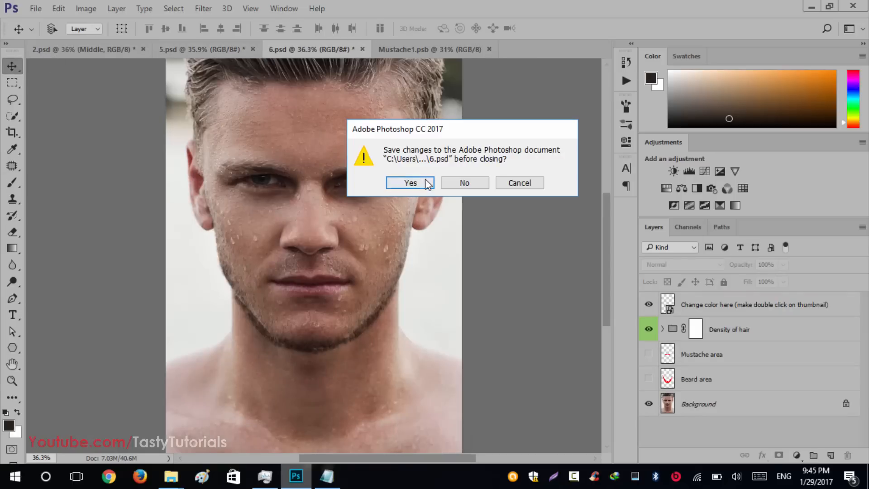
pyautogui.click(410, 183)
pyautogui.click(327, 50)
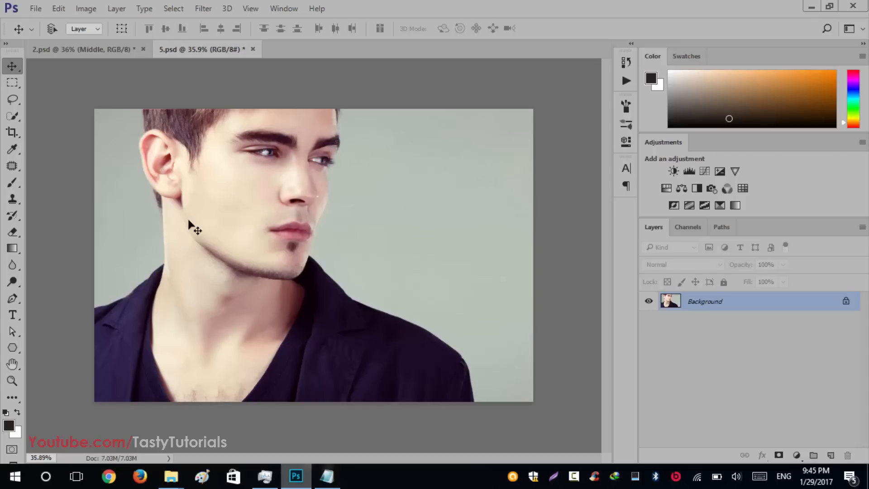
# Unlock the Background of 5.psd into a regular layer and convert it back with Background from Layer
pyautogui.scroll(4, 189, 222)
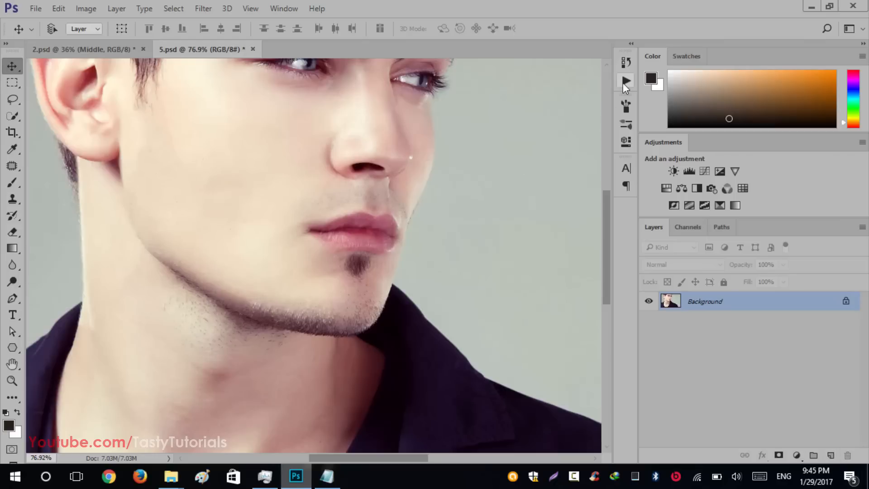
pyautogui.scroll(-3, 332, 241)
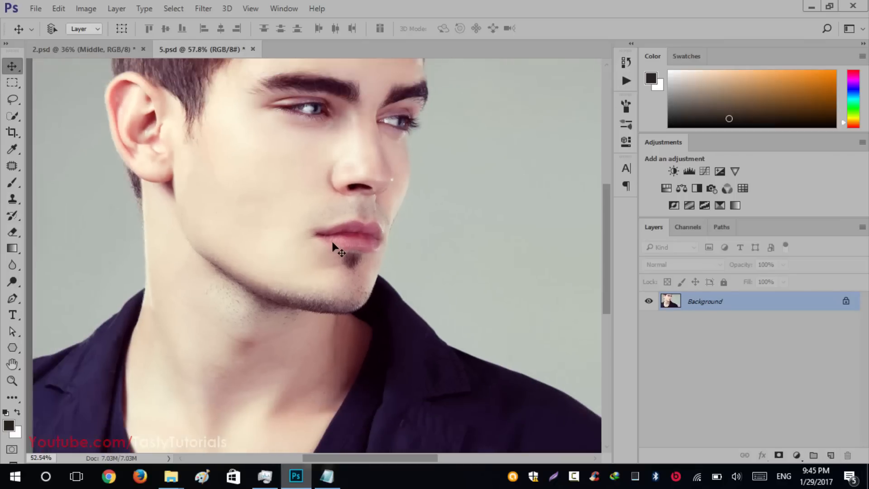
pyautogui.click(845, 302)
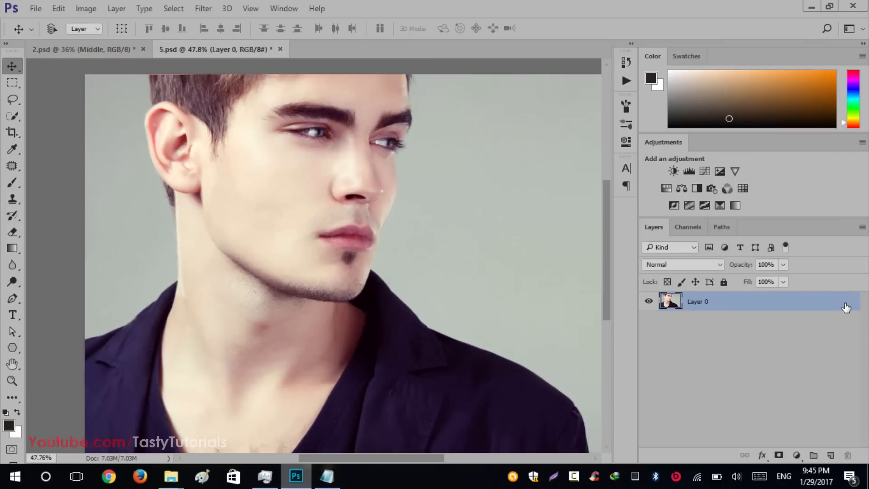
pyautogui.click(686, 331)
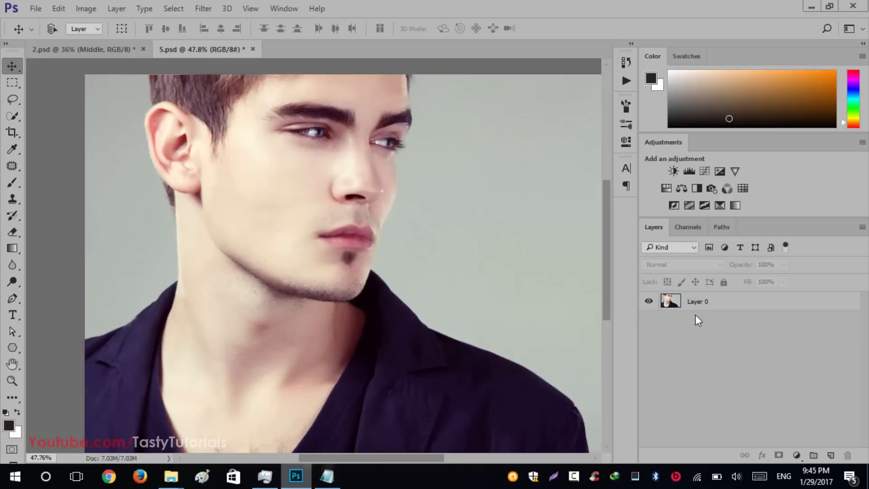
pyautogui.click(696, 302)
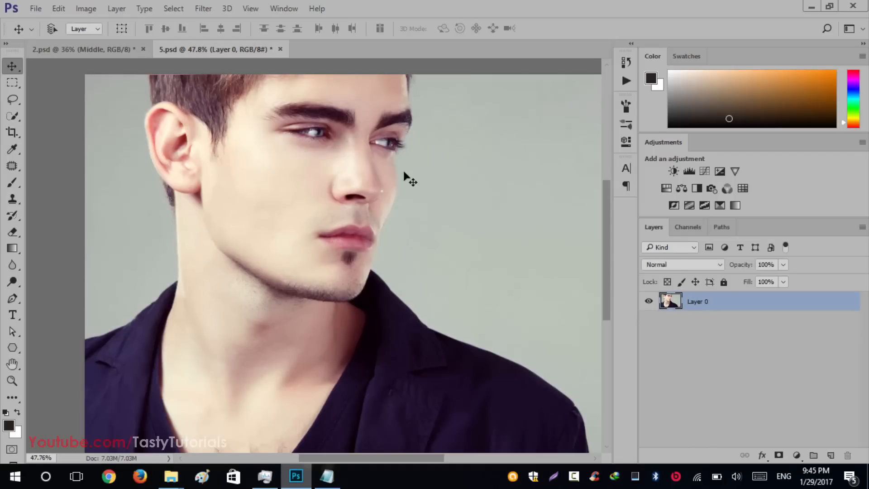
pyautogui.click(116, 8)
pyautogui.moveTo(154, 8)
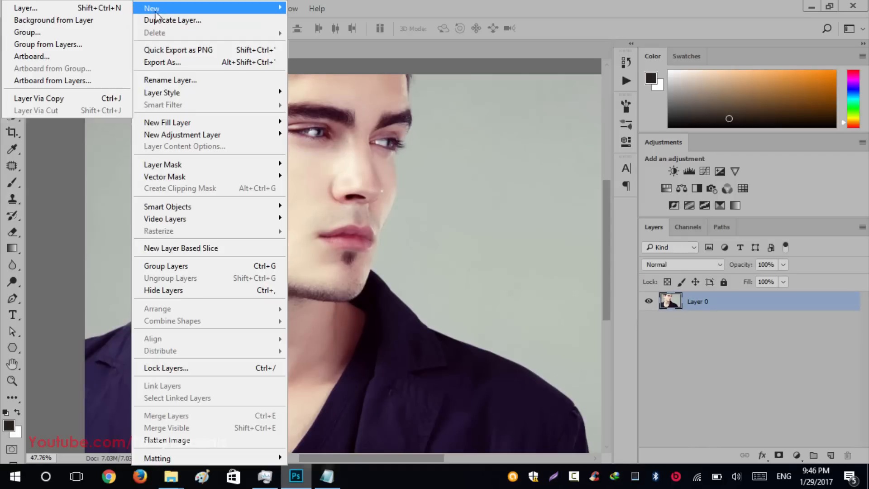
pyautogui.click(85, 18)
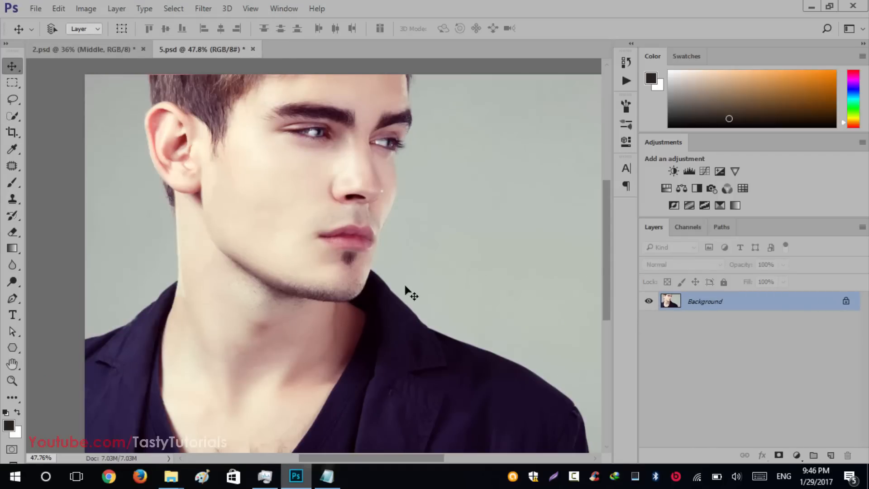
# Run the Facial Hair Photoshop Action on 5.psd and stop at its beard painting instructions
pyautogui.scroll(-2, 406, 287)
pyautogui.click(625, 81)
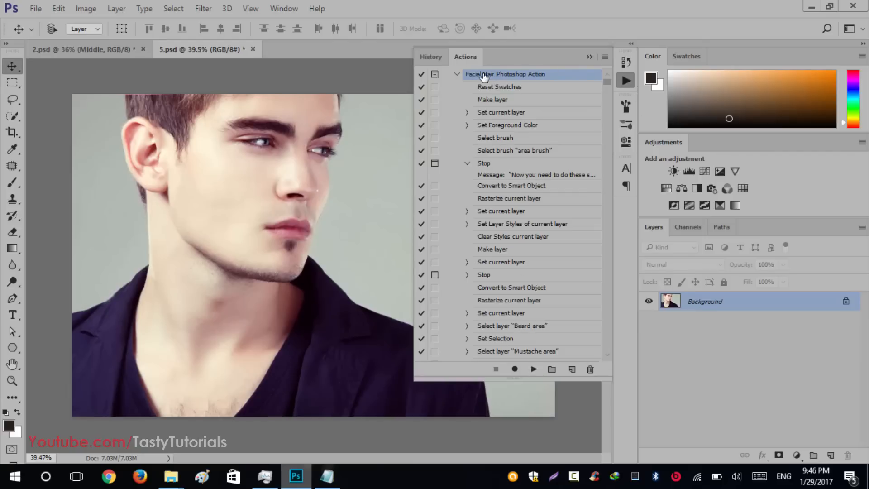
pyautogui.click(534, 369)
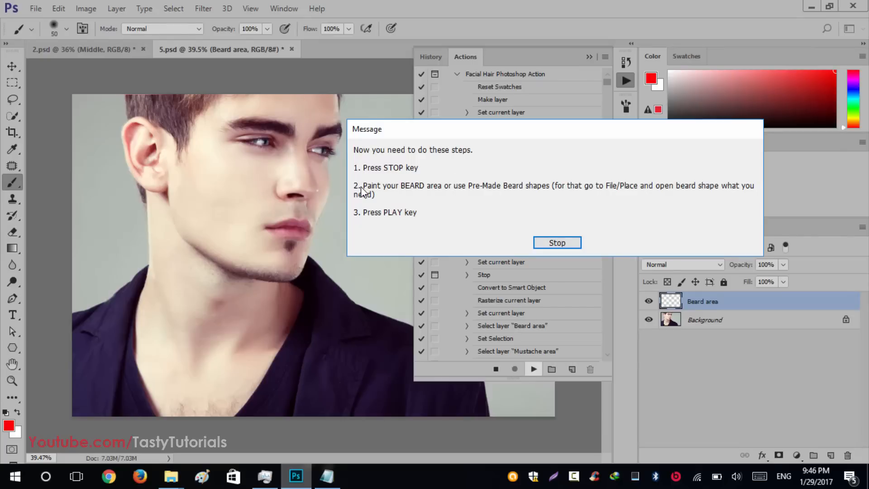
pyautogui.click(557, 243)
pyautogui.click(588, 57)
pyautogui.scroll(2, 226, 205)
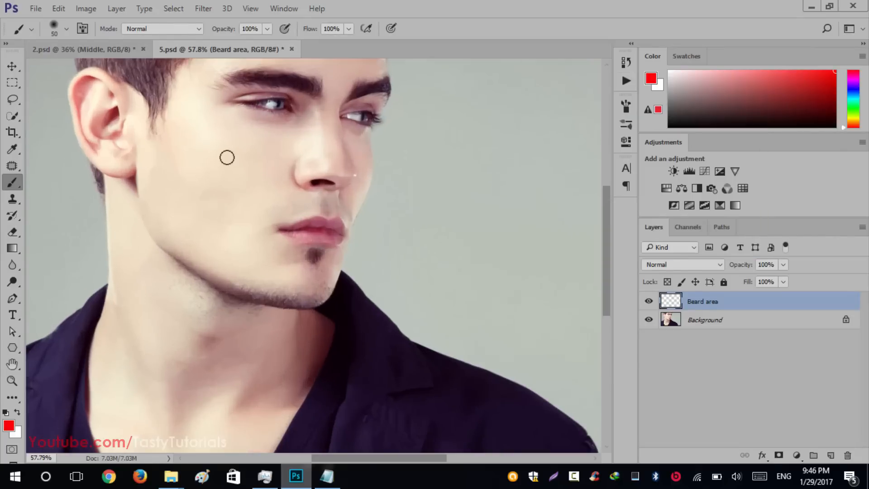
pyautogui.moveTo(226, 155); pyautogui.dragTo(308, 192)
pyautogui.scroll(3, 288, 242)
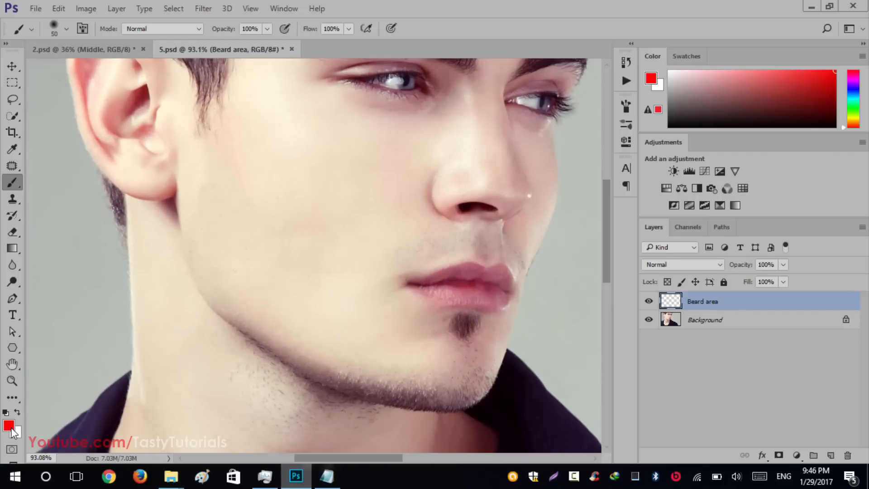
pyautogui.rightClick(262, 151)
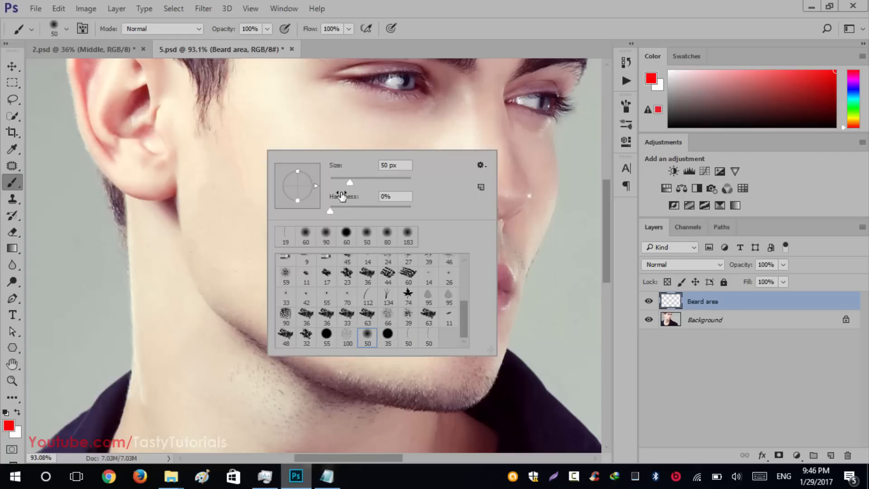
pyautogui.click(515, 2)
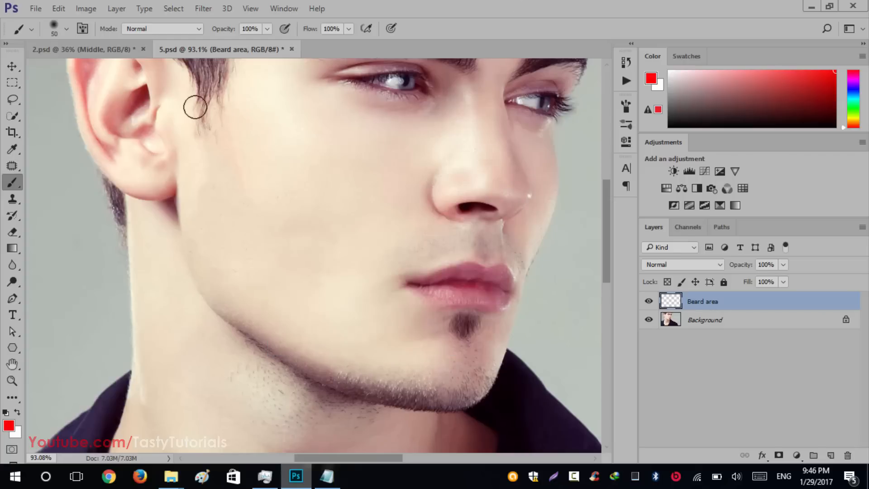
pyautogui.moveTo(202, 108)
pyautogui.mouseDown()
pyautogui.moveTo(198, 217)
pyautogui.moveTo(207, 270)
pyautogui.moveTo(287, 334)
pyautogui.moveTo(438, 377)
pyautogui.moveTo(326, 362)
pyautogui.moveTo(254, 324)
pyautogui.moveTo(219, 289)
pyautogui.moveTo(190, 199)
pyautogui.moveTo(201, 120)
pyautogui.moveTo(189, 244)
pyautogui.moveTo(208, 287)
pyautogui.moveTo(242, 319)
pyautogui.moveTo(332, 368)
pyautogui.moveTo(308, 364)
pyautogui.moveTo(422, 392)
pyautogui.moveTo(385, 387)
pyautogui.moveTo(470, 394)
pyautogui.moveTo(483, 372)
pyautogui.moveTo(455, 398)
pyautogui.moveTo(359, 387)
pyautogui.moveTo(281, 356)
pyautogui.mouseUp()
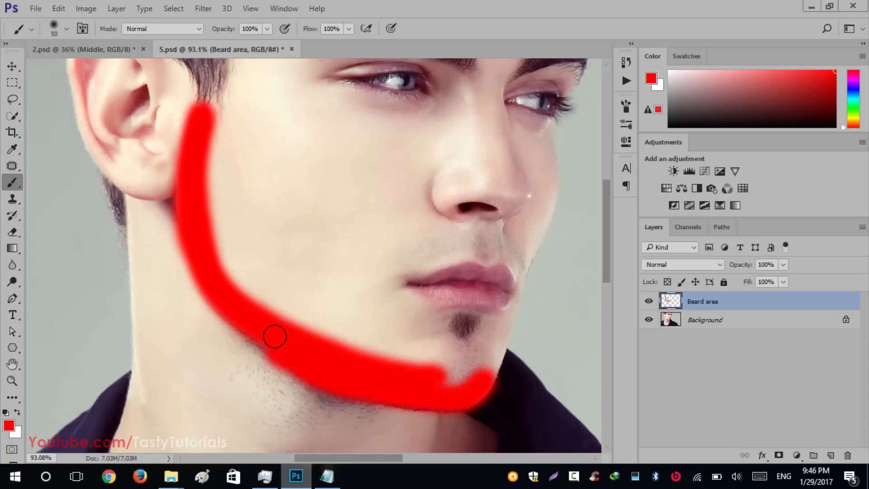
pyautogui.hotkey('ctrl', 'alt', 'z')
# Paint a red 50 px strip on the Beard area layer from the sideburn along the jawline to the chin
pyautogui.moveTo(204, 106)
pyautogui.mouseDown()
pyautogui.moveTo(213, 234)
pyautogui.moveTo(244, 283)
pyautogui.moveTo(348, 351)
pyautogui.moveTo(398, 371)
pyautogui.moveTo(469, 377)
pyautogui.mouseUp()
pyautogui.moveTo(198, 120)
pyautogui.mouseDown()
pyautogui.moveTo(204, 233)
pyautogui.moveTo(192, 183)
pyautogui.moveTo(193, 215)
pyautogui.moveTo(211, 276)
pyautogui.moveTo(240, 316)
pyautogui.moveTo(353, 367)
pyautogui.moveTo(414, 382)
pyautogui.moveTo(383, 381)
pyautogui.moveTo(312, 358)
pyautogui.moveTo(261, 323)
pyautogui.moveTo(209, 262)
pyautogui.moveTo(234, 293)
pyautogui.mouseUp()
pyautogui.moveTo(299, 338)
pyautogui.mouseDown()
pyautogui.moveTo(194, 225)
pyautogui.moveTo(221, 297)
pyautogui.moveTo(305, 351)
pyautogui.moveTo(390, 376)
pyautogui.moveTo(297, 355)
pyautogui.moveTo(361, 378)
pyautogui.mouseUp()
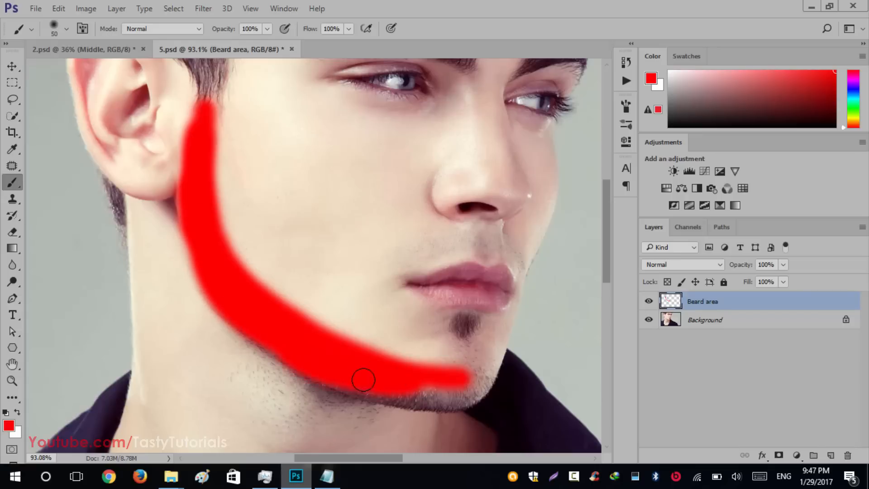
pyautogui.moveTo(410, 388)
pyautogui.mouseDown()
pyautogui.moveTo(352, 381)
pyautogui.moveTo(449, 395)
pyautogui.moveTo(484, 376)
pyautogui.moveTo(452, 399)
pyautogui.moveTo(352, 385)
pyautogui.mouseUp()
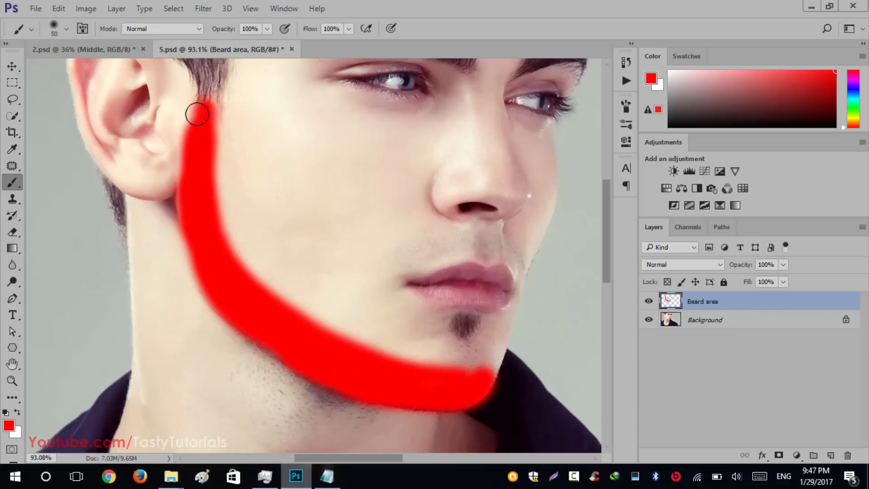
# Widen the red beard area over the near cheek and fill in its edge beside the ear
pyautogui.moveTo(210, 158)
pyautogui.mouseDown()
pyautogui.moveTo(240, 226)
pyautogui.moveTo(293, 295)
pyautogui.moveTo(398, 369)
pyautogui.moveTo(198, 171)
pyautogui.moveTo(263, 273)
pyautogui.moveTo(226, 203)
pyautogui.moveTo(265, 270)
pyautogui.moveTo(299, 286)
pyautogui.moveTo(225, 252)
pyautogui.mouseUp()
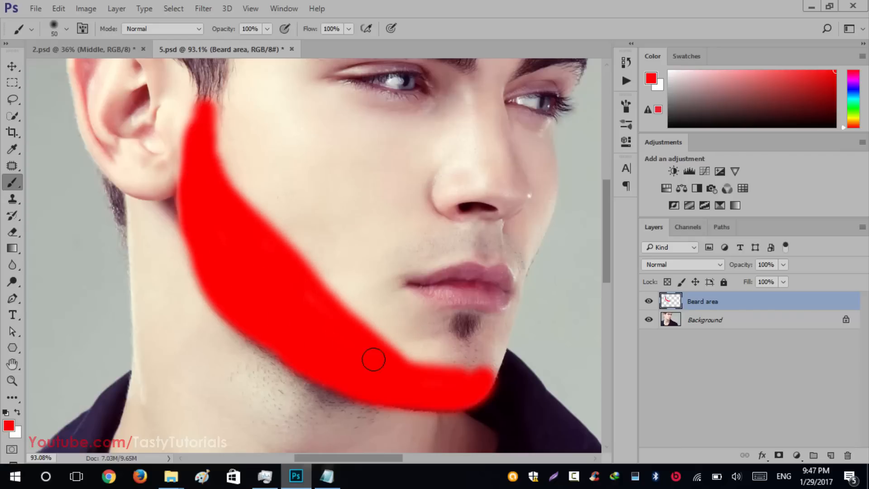
pyautogui.moveTo(283, 239)
pyautogui.mouseDown()
pyautogui.moveTo(417, 365)
pyautogui.moveTo(304, 266)
pyautogui.moveTo(314, 291)
pyautogui.moveTo(364, 335)
pyautogui.mouseUp()
pyautogui.moveTo(219, 198); pyautogui.dragTo(266, 252)
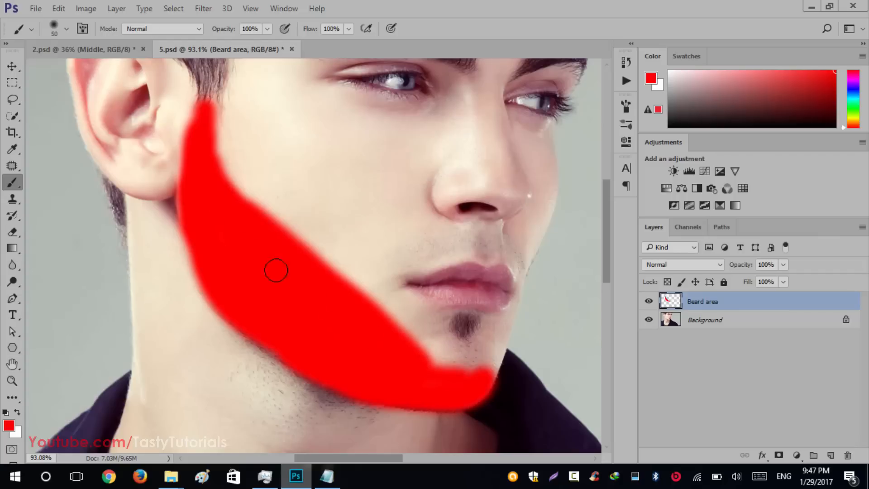
pyautogui.hotkey('ctrl', 'alt', 'z')
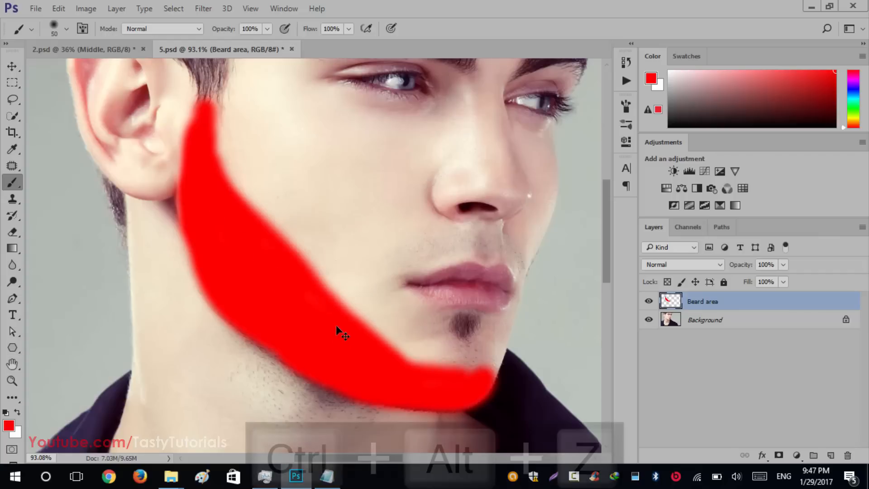
pyautogui.moveTo(419, 380)
pyautogui.mouseDown()
pyautogui.moveTo(254, 209)
pyautogui.moveTo(222, 185)
pyautogui.moveTo(206, 186)
pyautogui.mouseUp()
pyautogui.moveTo(189, 121)
pyautogui.mouseDown()
pyautogui.moveTo(207, 103)
pyautogui.moveTo(188, 198)
pyautogui.mouseUp()
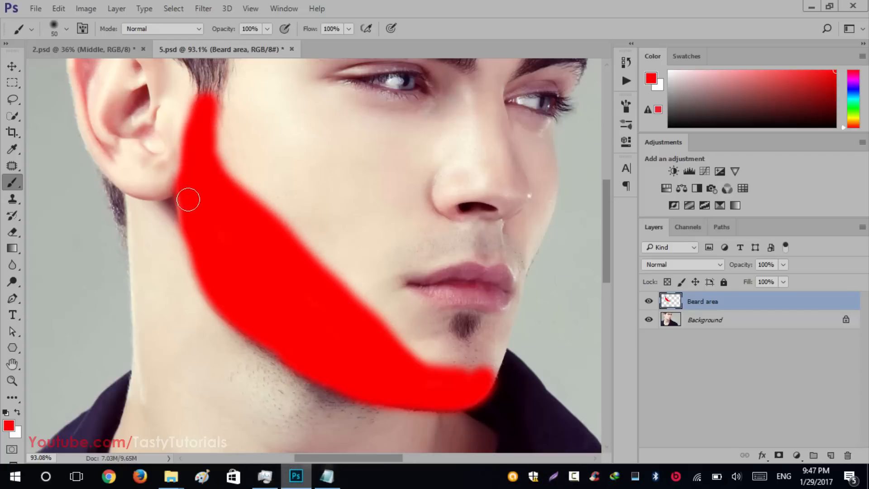
pyautogui.moveTo(191, 142); pyautogui.dragTo(192, 193)
# Paint a red patch below the lower lip with a 25 px brush and join it to the beard area on the chin
pyautogui.press('space')
pyautogui.moveTo(264, 258); pyautogui.dragTo(170, 190)
pyautogui.scroll(3, 315, 313)
pyautogui.press('space')
pyautogui.moveTo(358, 304)
pyautogui.mouseDown()
pyautogui.moveTo(255, 314)
pyautogui.moveTo(235, 330)
pyautogui.moveTo(262, 310)
pyautogui.moveTo(263, 291)
pyautogui.mouseUp()
pyautogui.press('[')
pyautogui.press('[')
pyautogui.press('[')
pyautogui.scroll(3, 271, 255)
pyautogui.press('[')
pyautogui.press('[')
pyautogui.scroll(1, 273, 254)
pyautogui.moveTo(273, 255)
pyautogui.mouseDown()
pyautogui.moveTo(242, 269)
pyautogui.moveTo(255, 255)
pyautogui.moveTo(253, 274)
pyautogui.moveTo(231, 262)
pyautogui.moveTo(237, 256)
pyautogui.moveTo(214, 258)
pyautogui.moveTo(254, 286)
pyautogui.moveTo(302, 262)
pyautogui.moveTo(240, 259)
pyautogui.mouseUp()
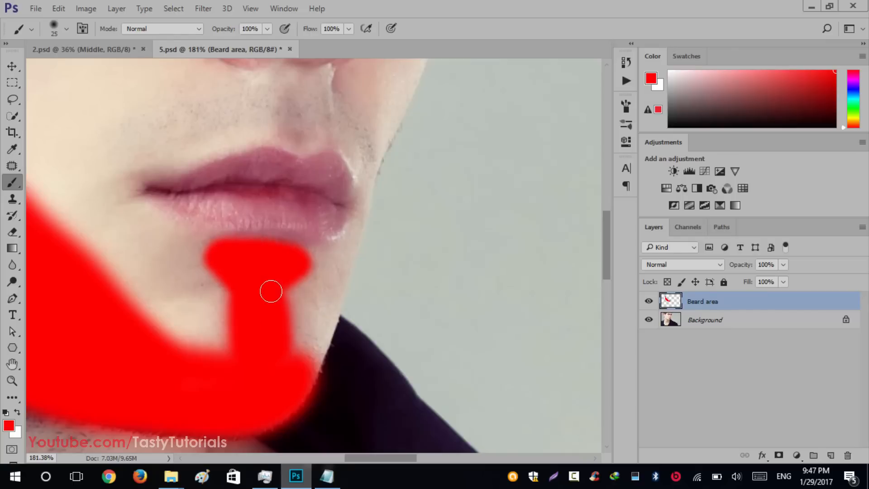
# Paint a thin red beard strip along the far cheek's edge down to the chin with a 15 px brush
pyautogui.moveTo(338, 250); pyautogui.dragTo(237, 326)
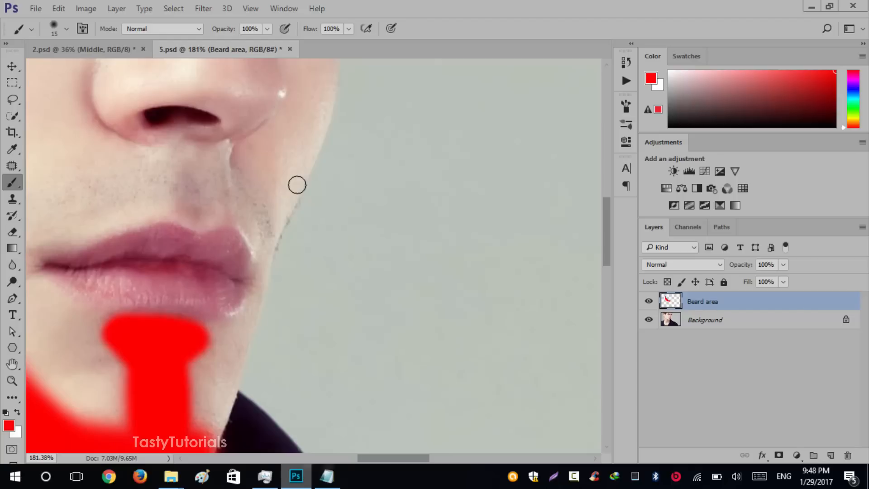
pyautogui.moveTo(297, 185); pyautogui.dragTo(212, 445)
pyautogui.moveTo(254, 214); pyautogui.dragTo(234, 290)
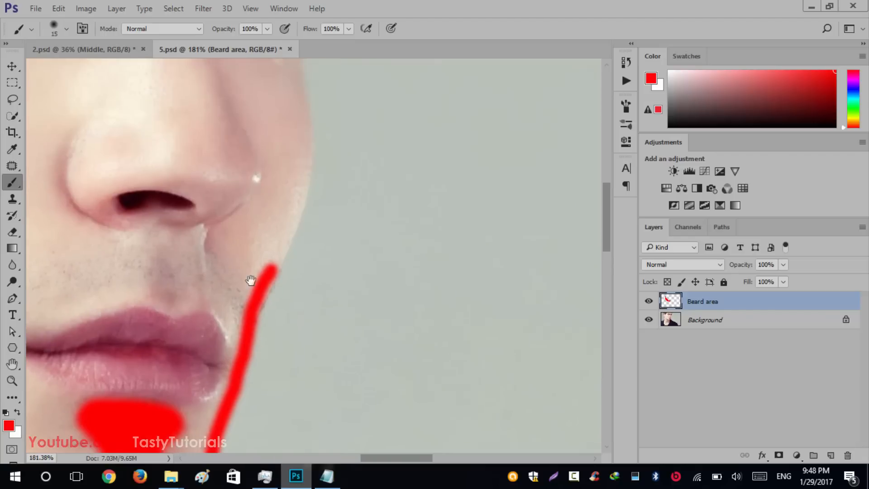
pyautogui.moveTo(297, 221); pyautogui.dragTo(234, 355)
pyautogui.scroll(-6, 235, 355)
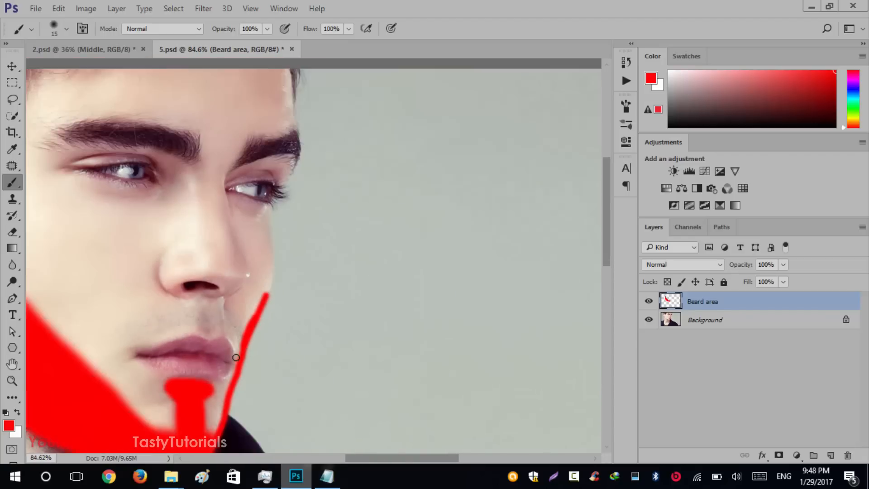
pyautogui.scroll(4, 253, 320)
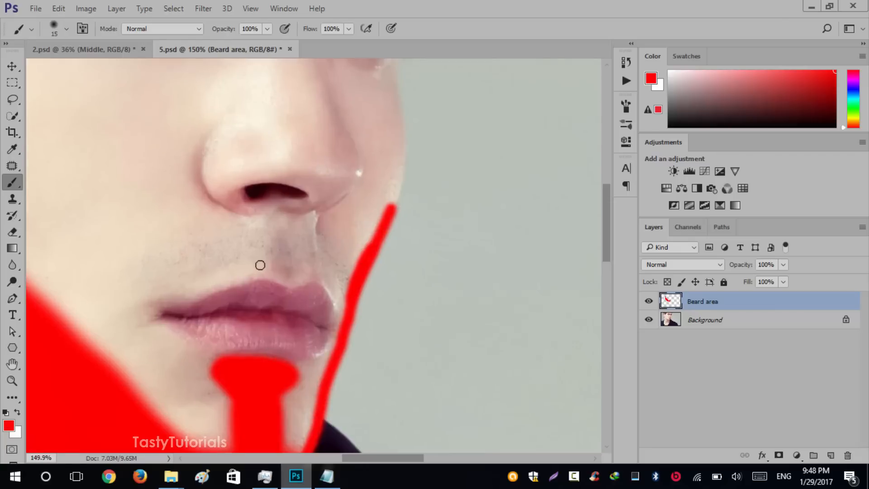
pyautogui.scroll(-2, 259, 264)
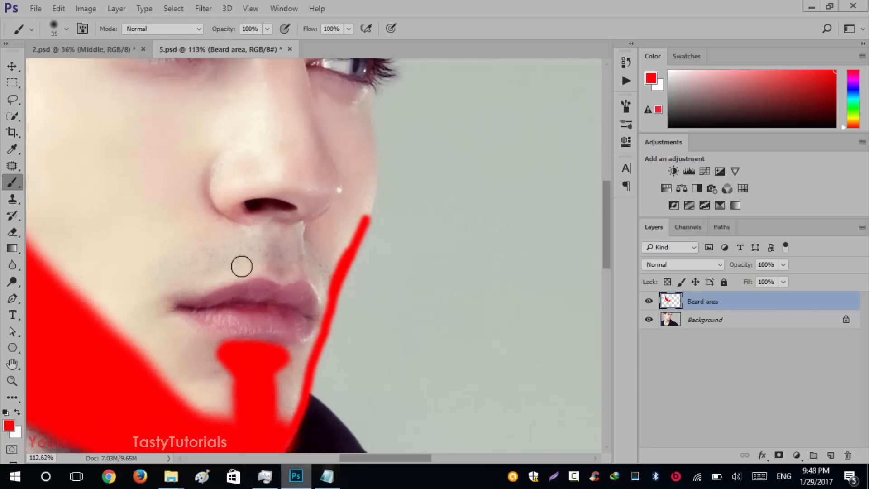
pyautogui.moveTo(248, 253); pyautogui.dragTo(334, 247)
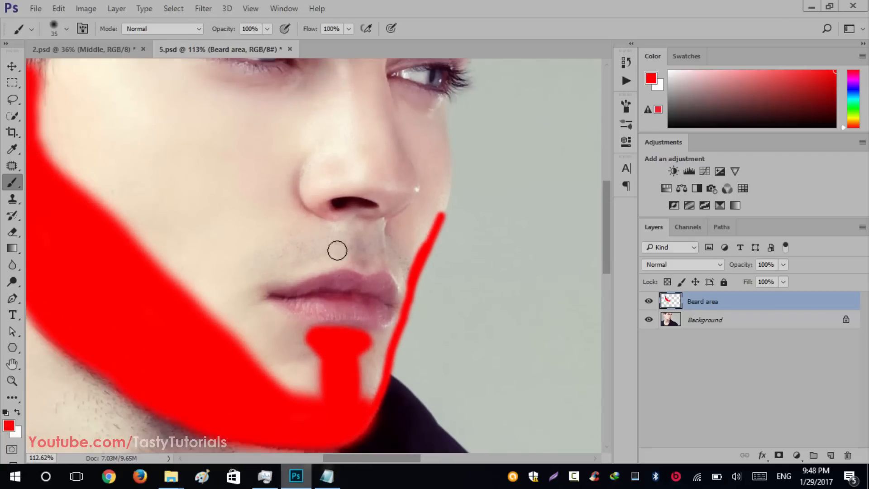
pyautogui.scroll(-1, 303, 309)
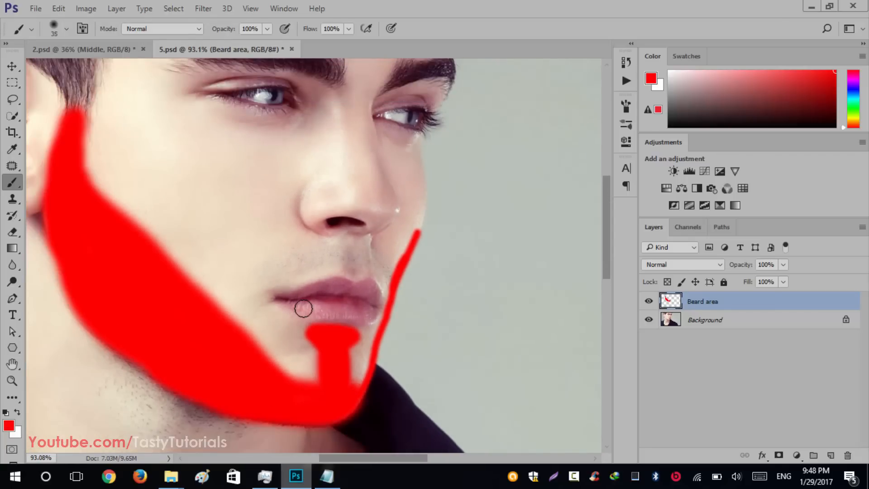
pyautogui.scroll(-1, 304, 309)
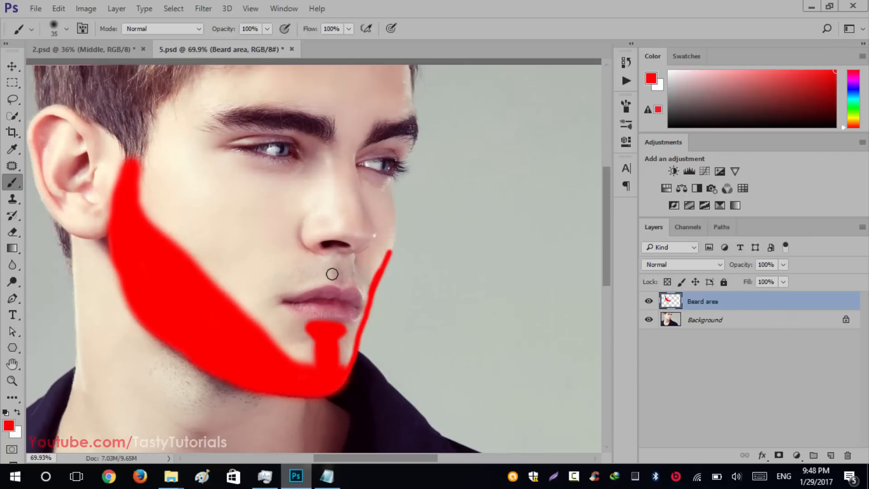
pyautogui.scroll(-1, 312, 280)
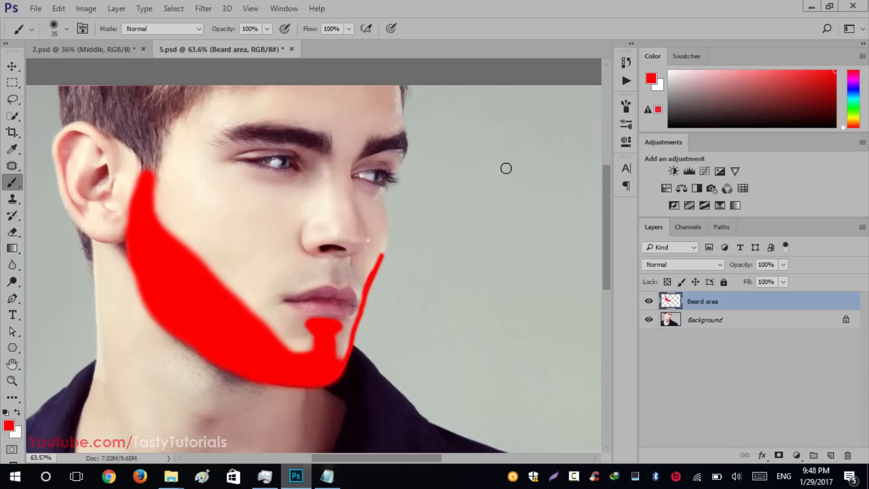
# Resume the Facial Hair Photoshop Action to add the Mustache area layer and stop at its mustache painting instructions
pyautogui.click(628, 77)
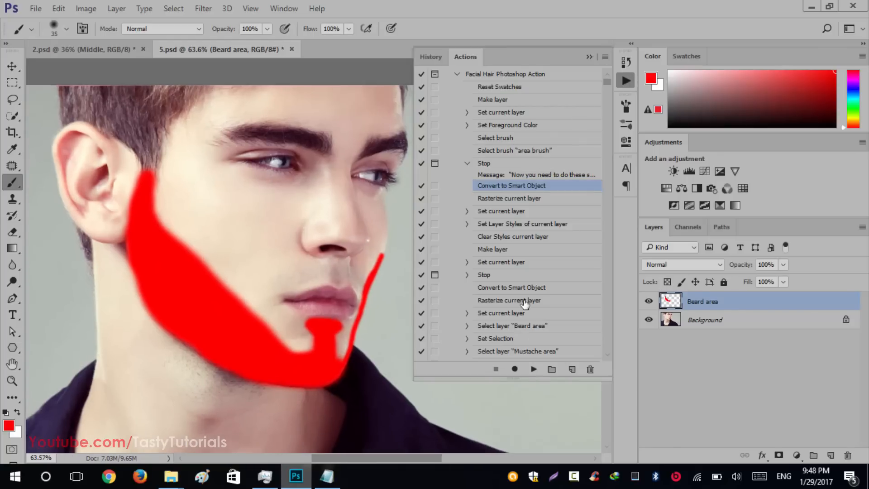
pyautogui.click(533, 368)
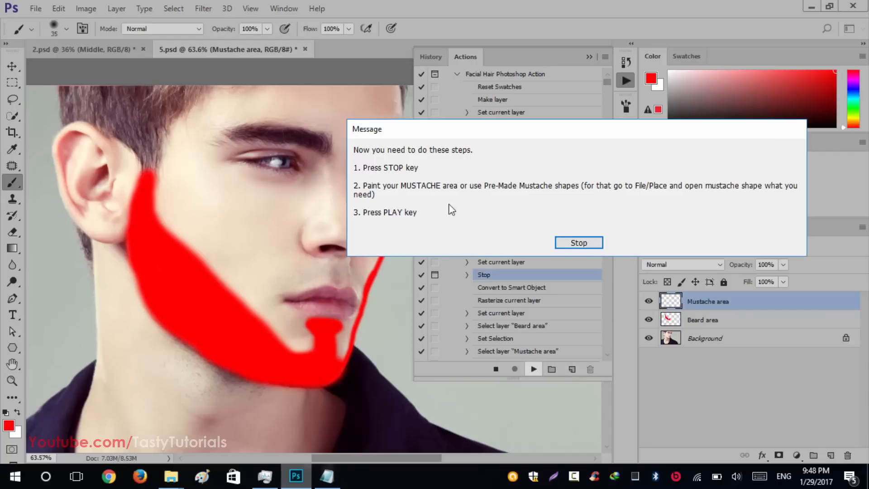
pyautogui.click(573, 238)
pyautogui.click(589, 57)
# Paint both halves of the mustache above the upper lip in red with a 35 px brush on the Mustache area layer
pyautogui.scroll(2, 317, 334)
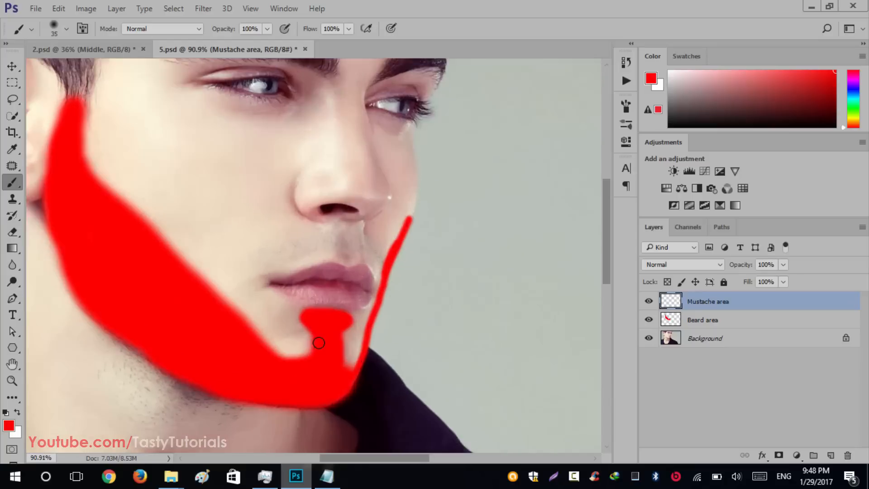
pyautogui.scroll(1, 318, 342)
pyautogui.scroll(3, 348, 267)
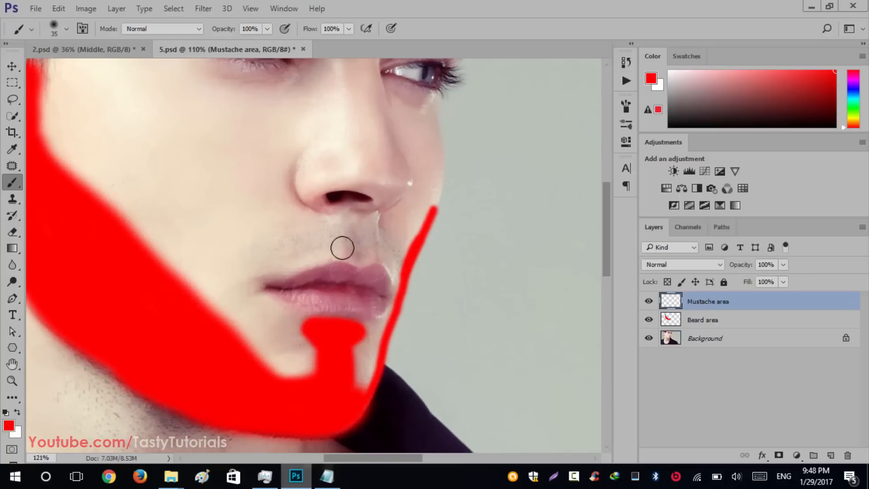
pyautogui.moveTo(349, 226); pyautogui.dragTo(224, 261)
pyautogui.moveTo(334, 245)
pyautogui.mouseDown()
pyautogui.moveTo(232, 279)
pyautogui.moveTo(324, 235)
pyautogui.moveTo(237, 263)
pyautogui.moveTo(230, 276)
pyautogui.moveTo(328, 228)
pyautogui.moveTo(221, 263)
pyautogui.moveTo(236, 265)
pyautogui.moveTo(216, 276)
pyautogui.moveTo(225, 276)
pyautogui.moveTo(213, 317)
pyautogui.moveTo(247, 248)
pyautogui.moveTo(223, 264)
pyautogui.moveTo(213, 323)
pyautogui.mouseUp()
pyautogui.moveTo(339, 242); pyautogui.dragTo(269, 271)
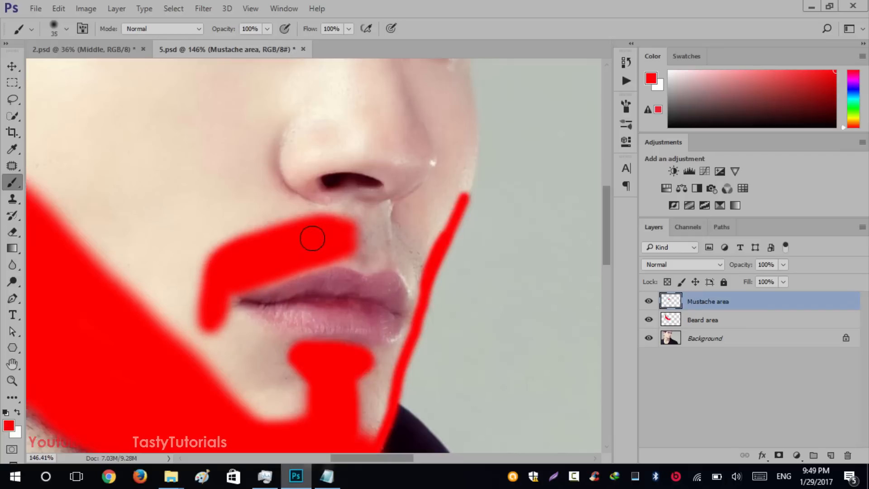
pyautogui.moveTo(379, 225)
pyautogui.mouseDown()
pyautogui.moveTo(415, 264)
pyautogui.moveTo(407, 269)
pyautogui.moveTo(386, 251)
pyautogui.moveTo(419, 286)
pyautogui.moveTo(384, 237)
pyautogui.moveTo(418, 279)
pyautogui.moveTo(404, 251)
pyautogui.mouseUp()
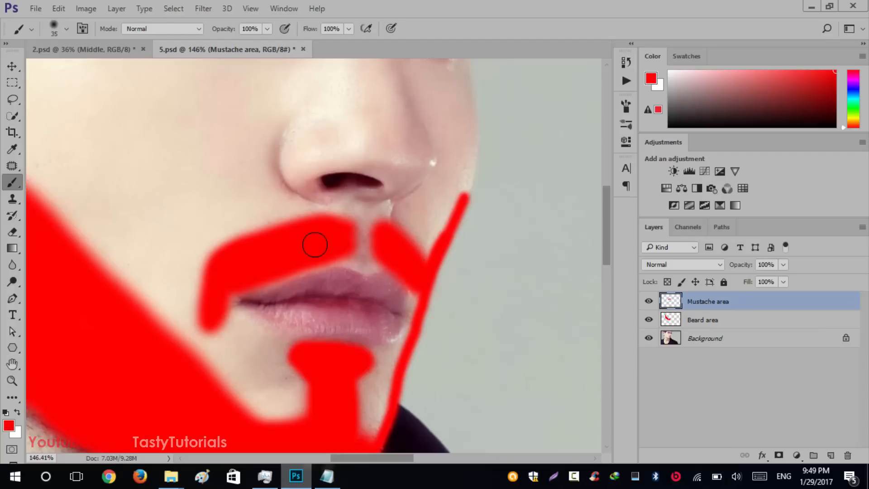
# Taper the mustache's lower end beside the near mouth corner to a point with a 10 px brush
pyautogui.press('[')
pyautogui.press('[')
pyautogui.scroll(-1, 220, 306)
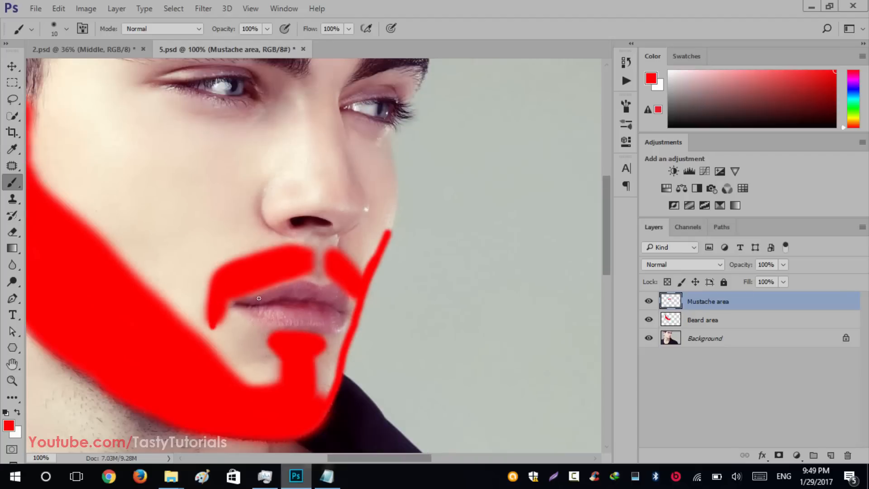
pyautogui.scroll(-1, 259, 298)
pyautogui.scroll(1, 219, 352)
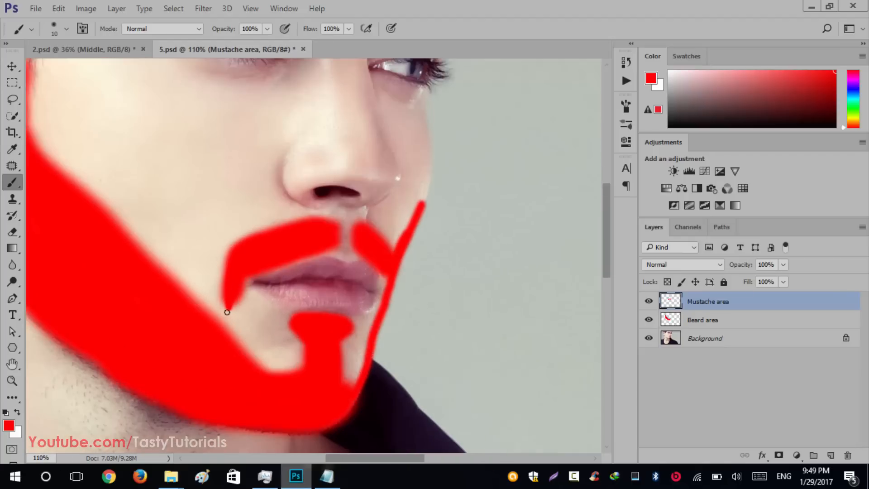
pyautogui.scroll(1, 232, 282)
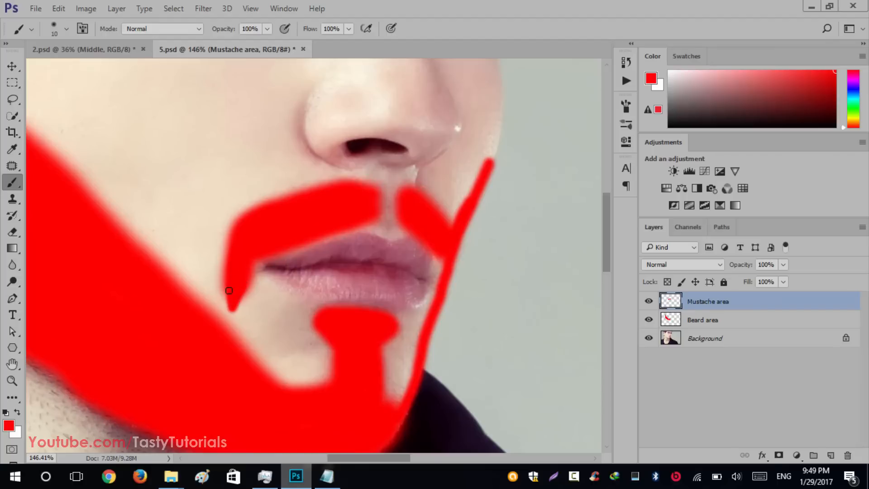
# Extend the near cheek's edge of the Beard area layer with a soft 100 px red brush, and switch to the Move tool
pyautogui.scroll(-5, 229, 283)
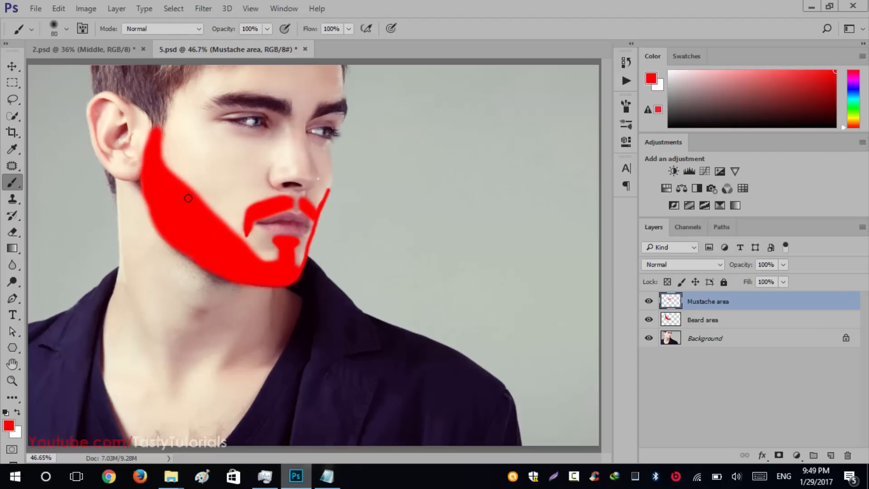
pyautogui.click(699, 320)
pyautogui.scroll(3, 295, 227)
pyautogui.press(']')
pyautogui.press(']')
pyautogui.press(']')
pyautogui.press(']')
pyautogui.press(']')
pyautogui.press(']')
pyautogui.press('[')
pyautogui.moveTo(130, 184)
pyautogui.mouseDown()
pyautogui.moveTo(156, 219)
pyautogui.moveTo(113, 163)
pyautogui.moveTo(177, 245)
pyautogui.moveTo(131, 198)
pyautogui.moveTo(164, 220)
pyautogui.moveTo(179, 243)
pyautogui.moveTo(130, 199)
pyautogui.moveTo(127, 171)
pyautogui.moveTo(90, 155)
pyautogui.moveTo(164, 214)
pyautogui.moveTo(142, 196)
pyautogui.mouseUp()
pyautogui.scroll(-6, 130, 219)
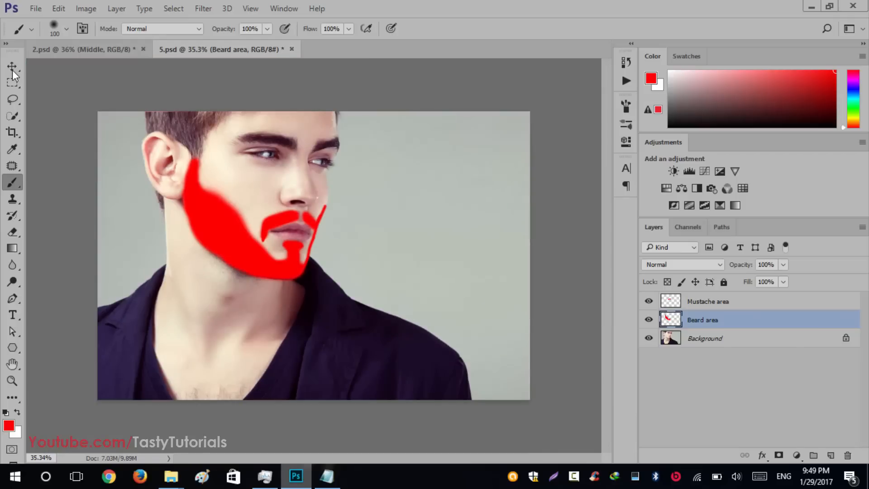
pyautogui.click(12, 67)
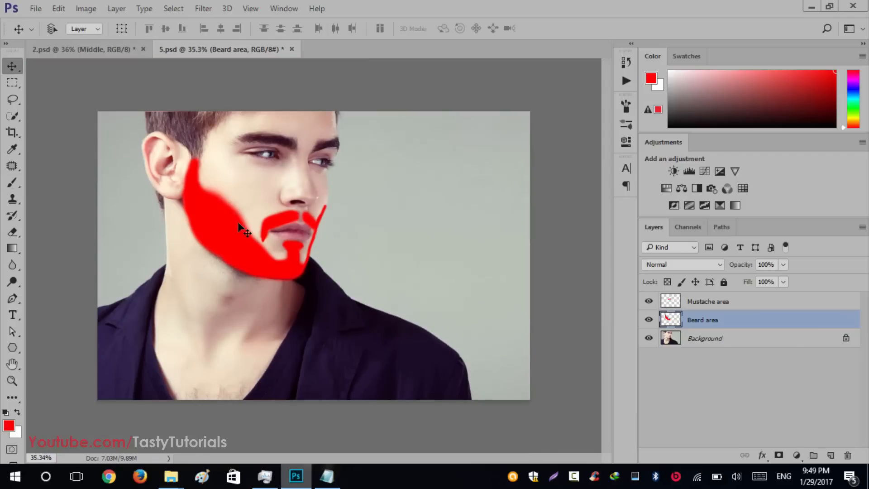
# Check the painted coverage by hiding and showing the Mustache area and Beard area layers in turn
pyautogui.scroll(3, 240, 226)
pyautogui.scroll(-2, 240, 207)
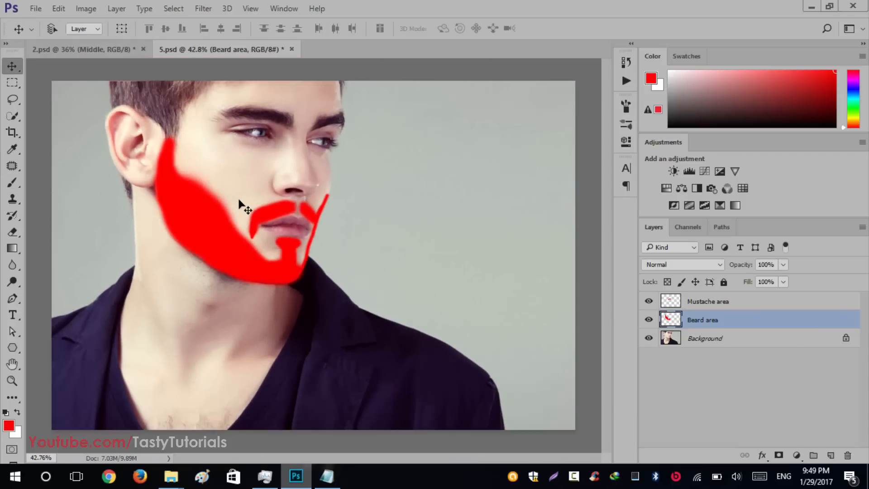
pyautogui.click(649, 302)
pyautogui.click(649, 302)
pyautogui.click(649, 320)
pyautogui.click(648, 320)
# Resume the Facial Hair action from its Convert to Smart Object step with the Mustache area layer selected, generating the beard and mustache
pyautogui.click(690, 304)
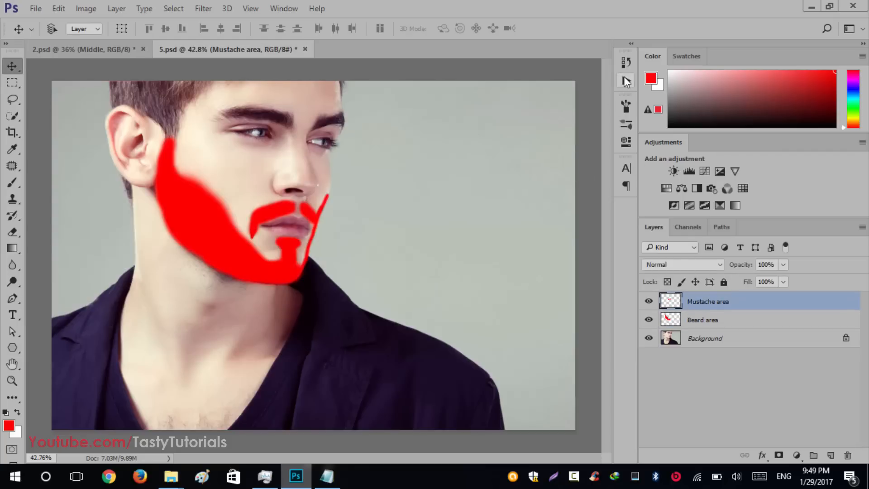
pyautogui.click(624, 79)
pyautogui.scroll(-3, 509, 296)
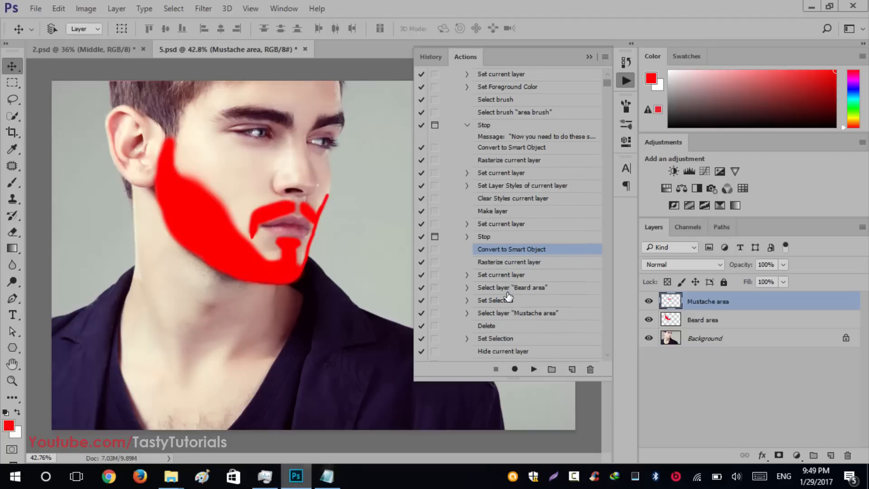
pyautogui.click(534, 369)
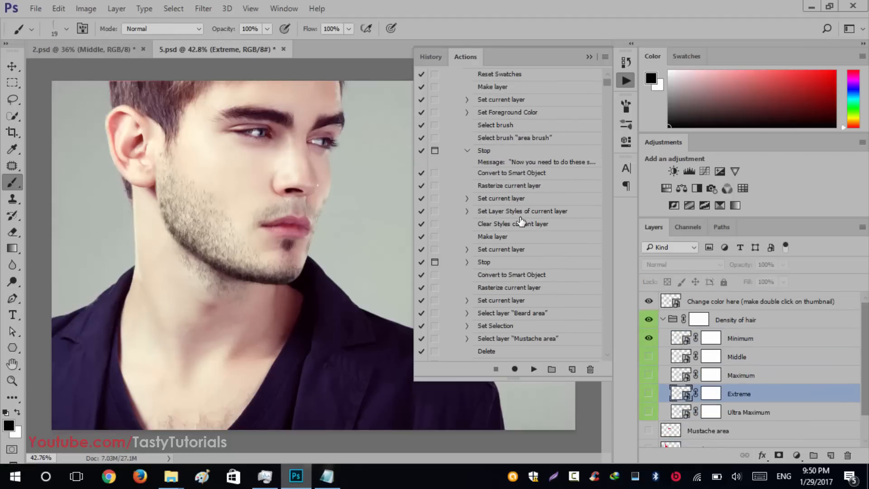
pyautogui.click(589, 56)
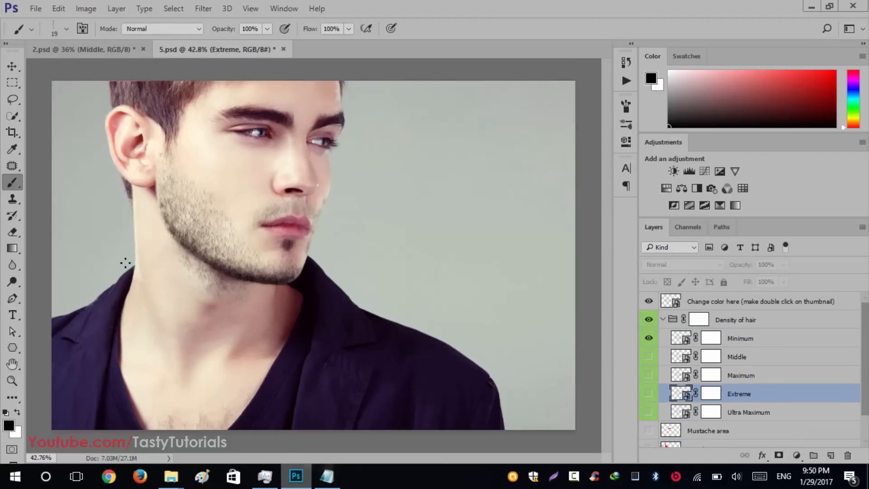
# Inspect the generated facial hair up close and collapse the Density of hair group
pyautogui.scroll(5, 122, 262)
pyautogui.scroll(-3, 301, 294)
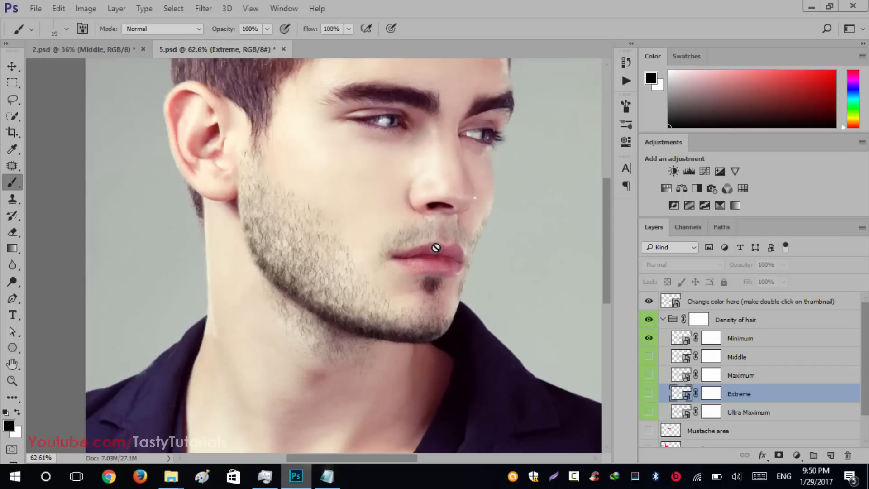
pyautogui.click(666, 320)
pyautogui.click(662, 320)
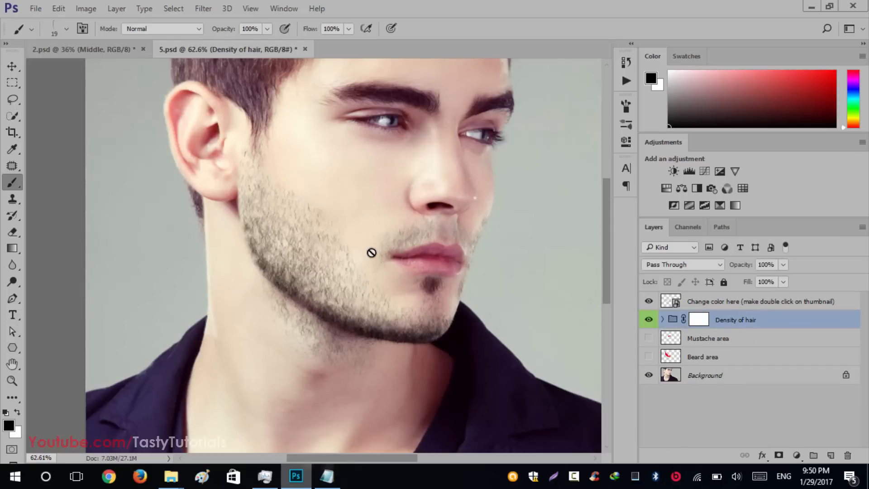
pyautogui.scroll(-2, 372, 252)
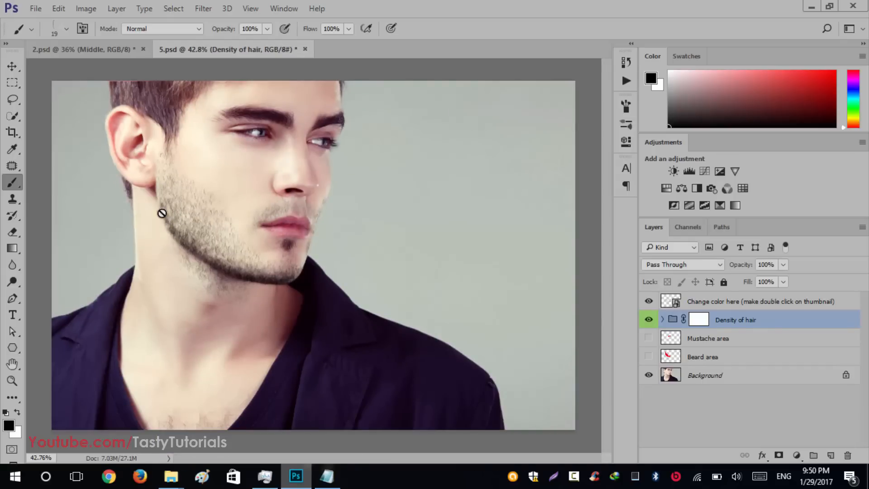
pyautogui.scroll(1, 162, 213)
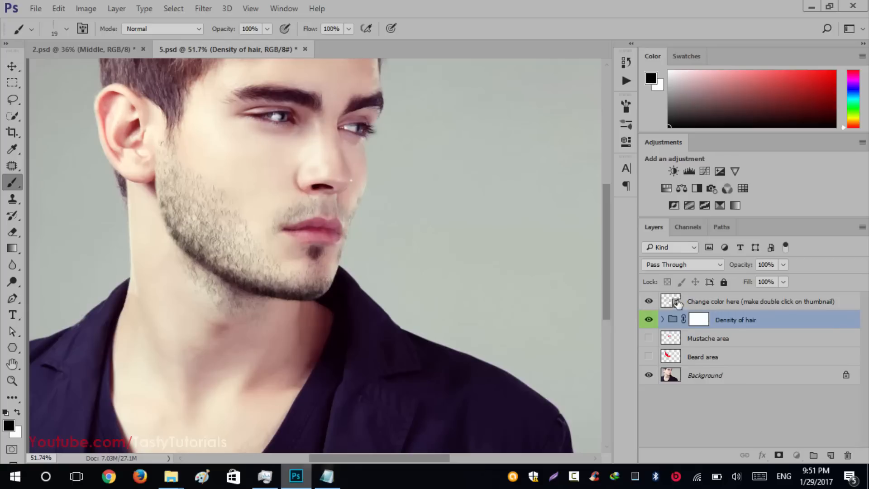
# Open the contents of the "Change color here" smart object for editing
pyautogui.click(694, 307)
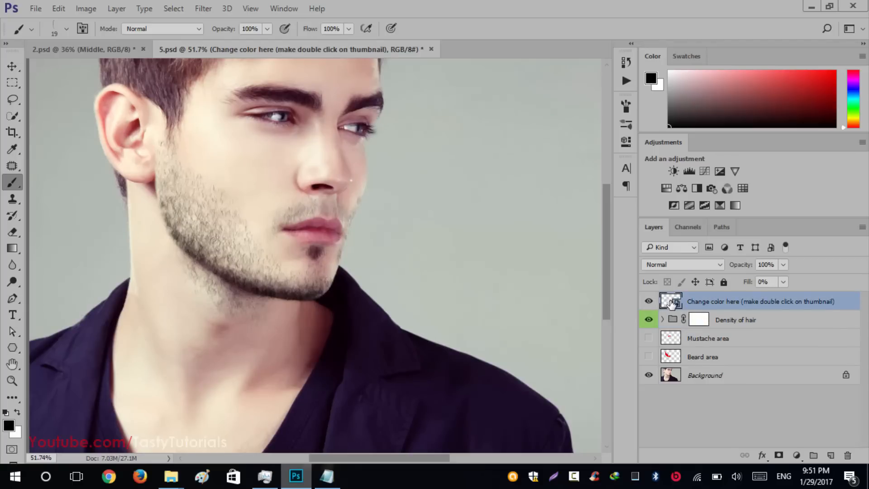
pyautogui.doubleClick(671, 302)
pyautogui.scroll(8, 239, 244)
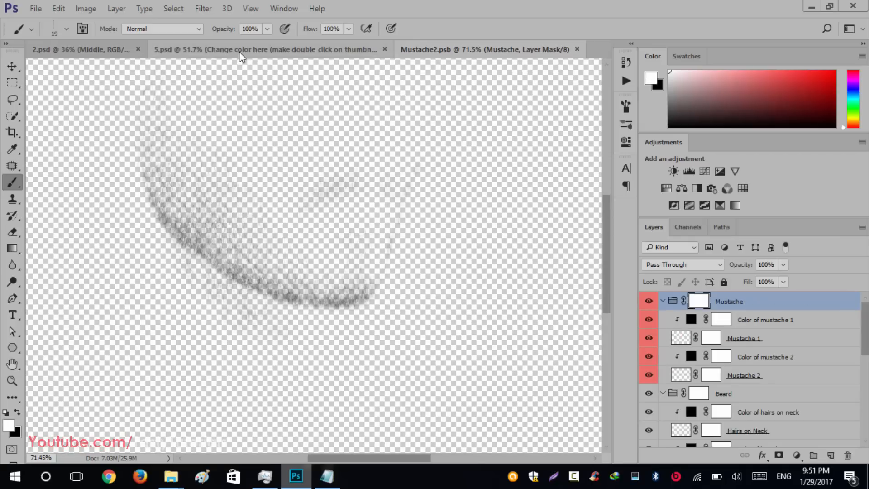
# In 5.psd, sample the dark brown 36151e from the man's head hair as the foreground color
pyautogui.click(240, 51)
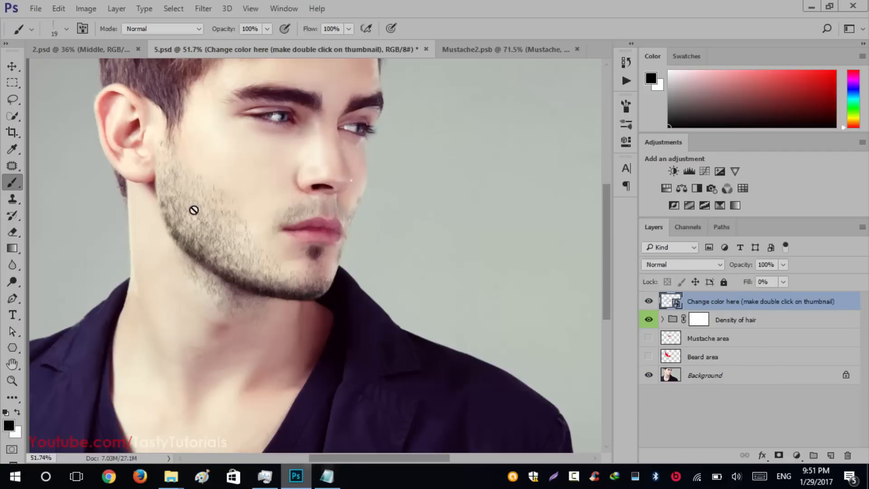
pyautogui.scroll(-3, 136, 195)
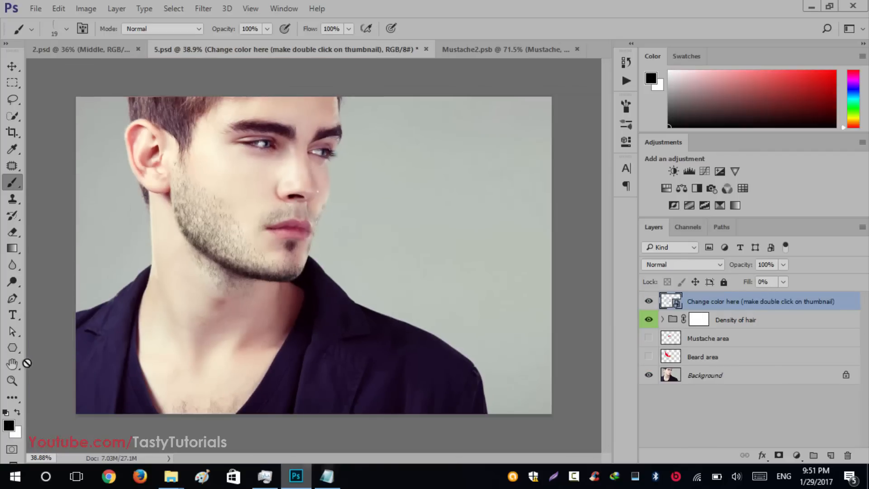
pyautogui.click(8, 426)
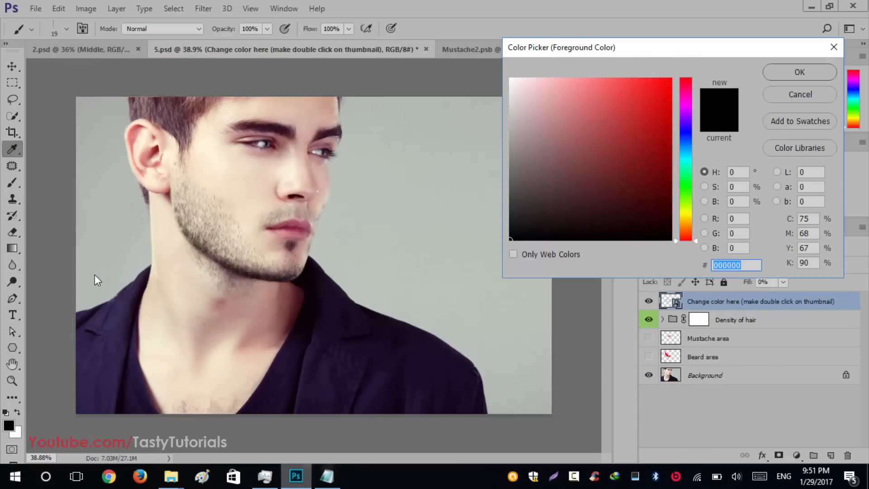
pyautogui.click(284, 123)
pyautogui.click(277, 121)
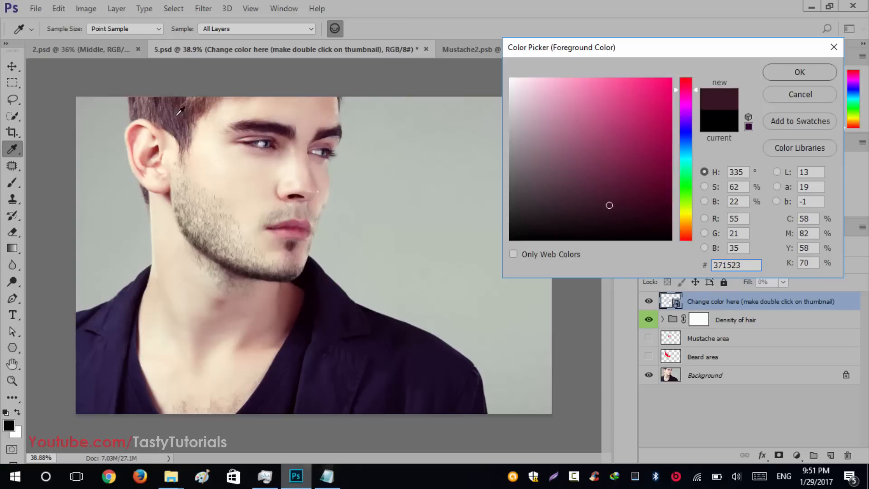
pyautogui.click(196, 101)
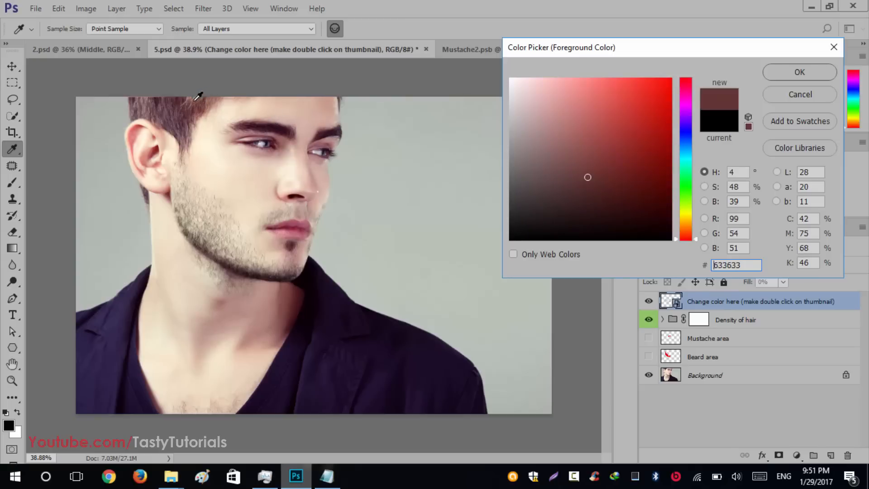
pyautogui.click(172, 111)
pyautogui.click(182, 99)
pyautogui.click(180, 101)
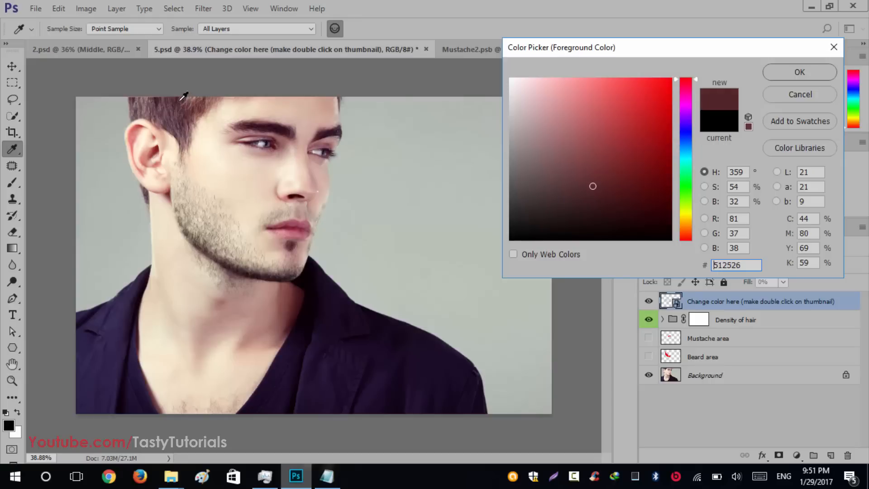
pyautogui.click(186, 103)
pyautogui.click(179, 109)
pyautogui.click(180, 97)
pyautogui.click(161, 96)
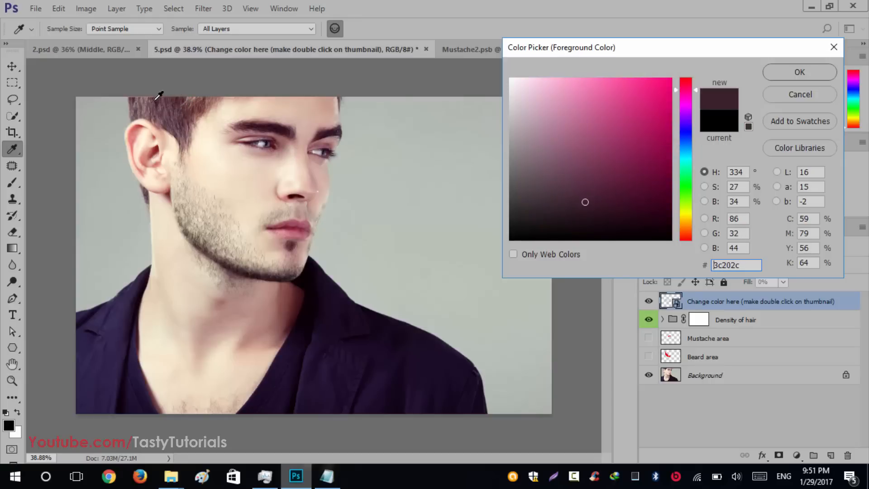
pyautogui.click(159, 95)
pyautogui.click(160, 95)
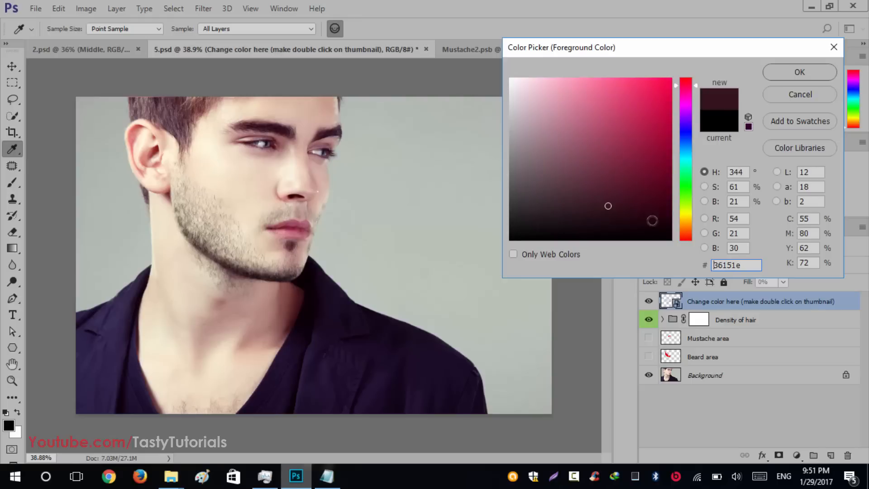
pyautogui.click(809, 78)
pyautogui.press('x')
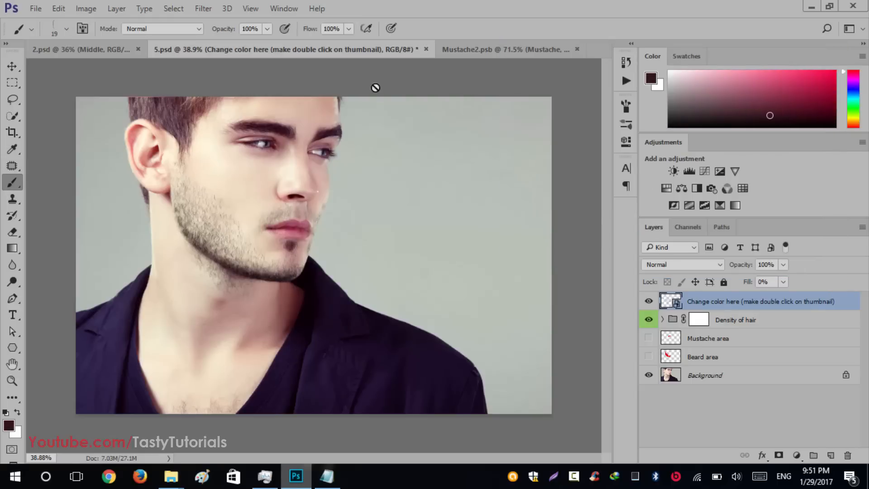
# In Mustache2.psb, set the Color of mustache 1 and Color of mustache 2 fills to the sampled foreground color 36151e
pyautogui.click(482, 50)
pyautogui.doubleClick(690, 320)
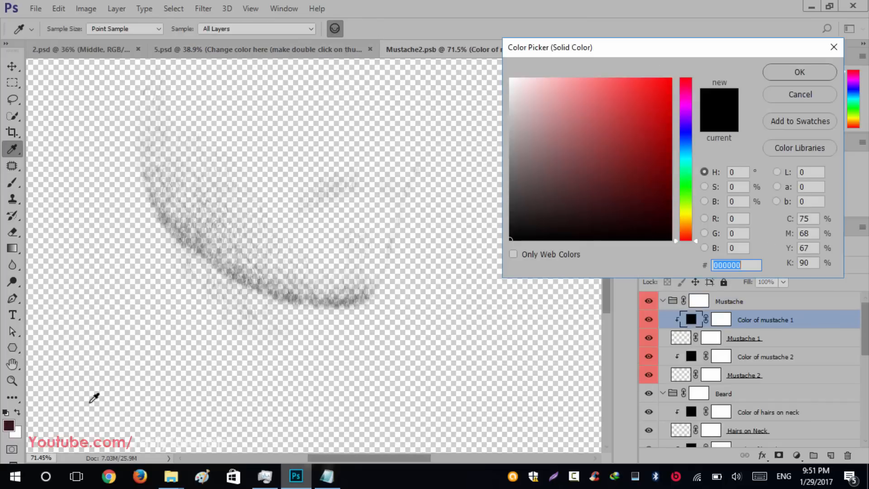
pyautogui.click(11, 422)
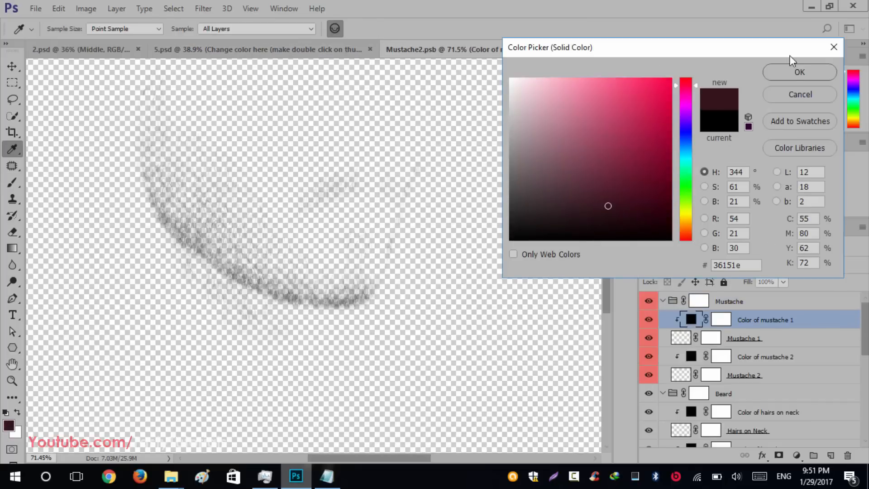
pyautogui.click(795, 72)
pyautogui.doubleClick(691, 358)
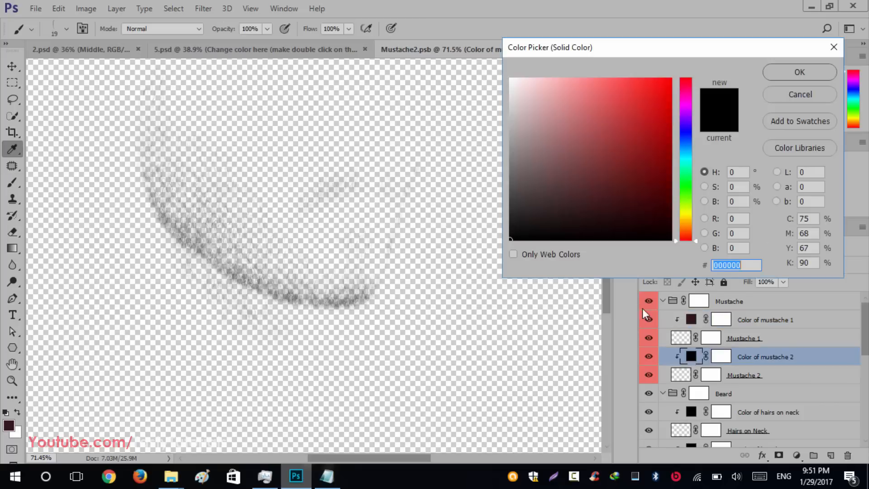
pyautogui.click(12, 423)
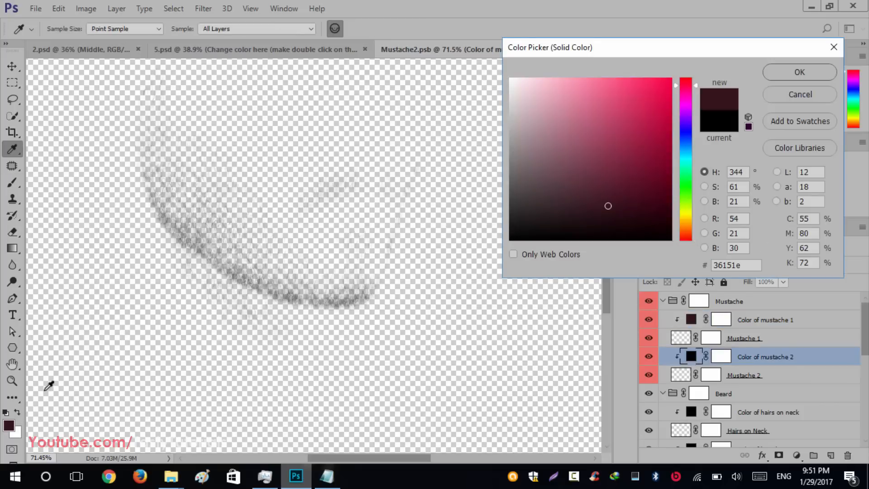
pyautogui.click(792, 68)
# Set the Color of hairs on neck and Color of beard 1 fills to the foreground color 36151e
pyautogui.scroll(-2, 708, 376)
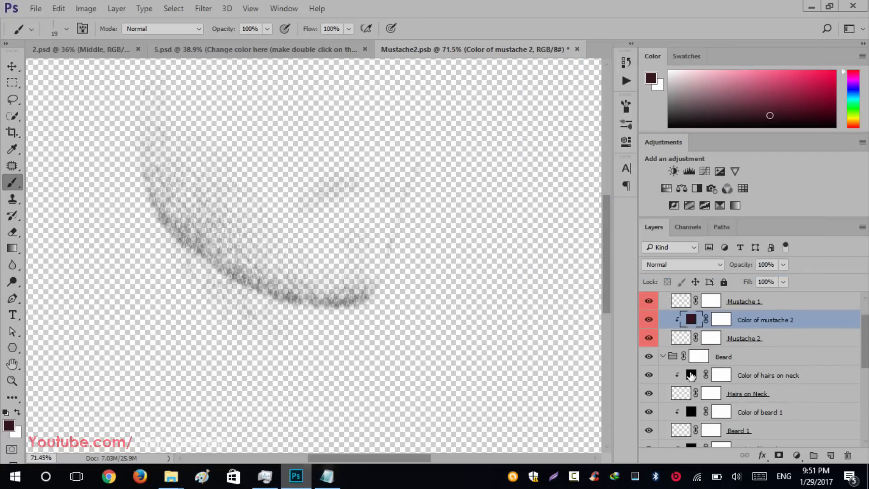
pyautogui.click(708, 376)
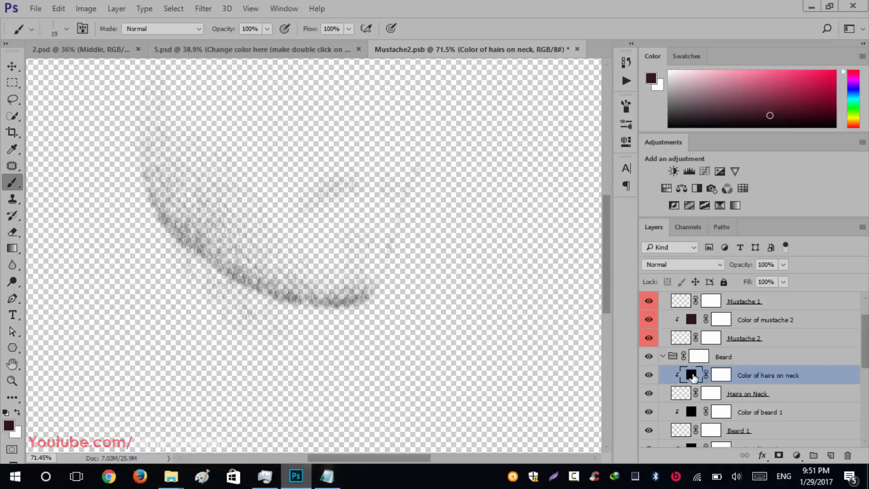
pyautogui.doubleClick(691, 374)
pyautogui.click(16, 419)
pyautogui.click(799, 72)
pyautogui.scroll(-2, 754, 353)
pyautogui.doubleClick(691, 375)
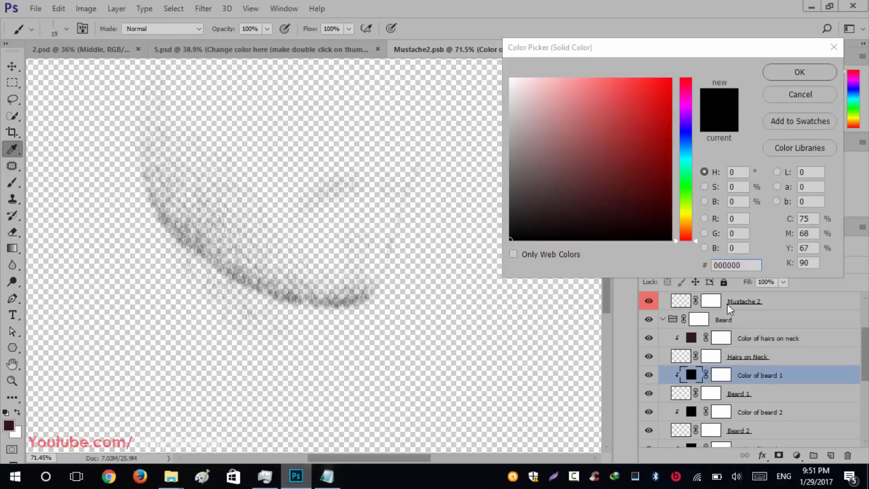
pyautogui.click(9, 424)
pyautogui.click(806, 74)
# Recolor the Color of beard 2 and Color of beard 3 fills with the foreground color 36151e
pyautogui.scroll(-2, 738, 334)
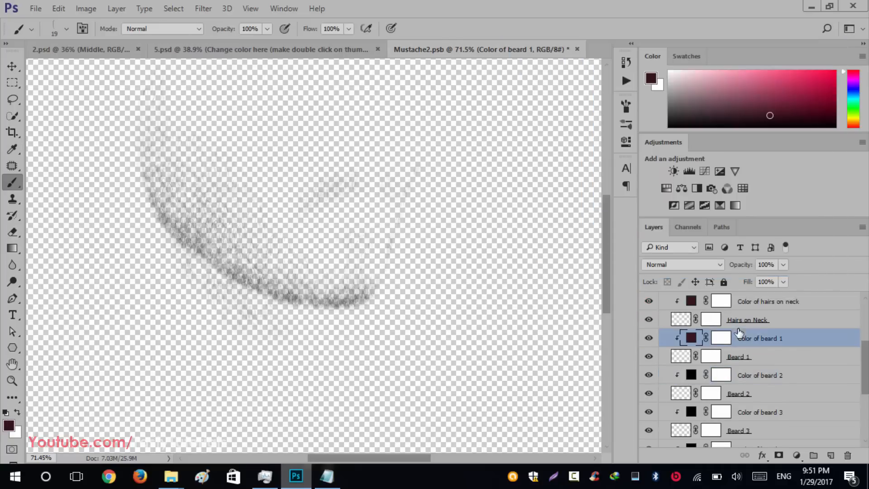
pyautogui.scroll(-1, 739, 333)
pyautogui.doubleClick(691, 357)
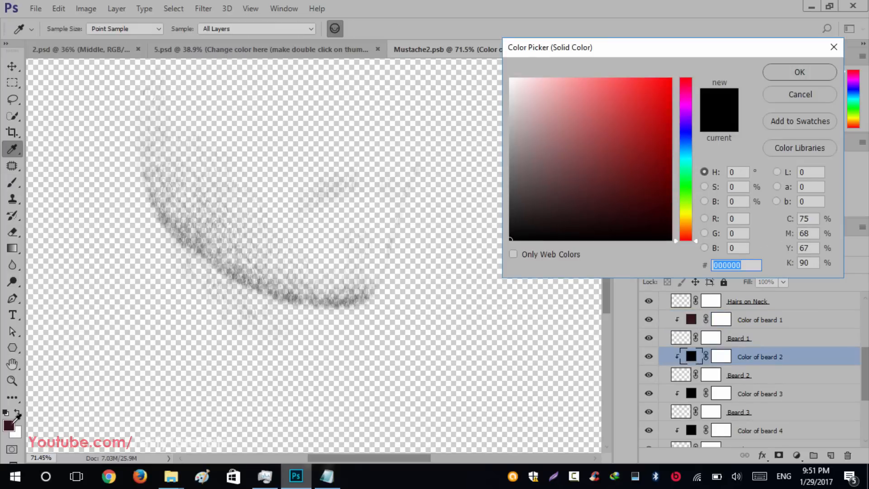
pyautogui.click(13, 421)
pyautogui.click(806, 71)
pyautogui.scroll(2, 701, 325)
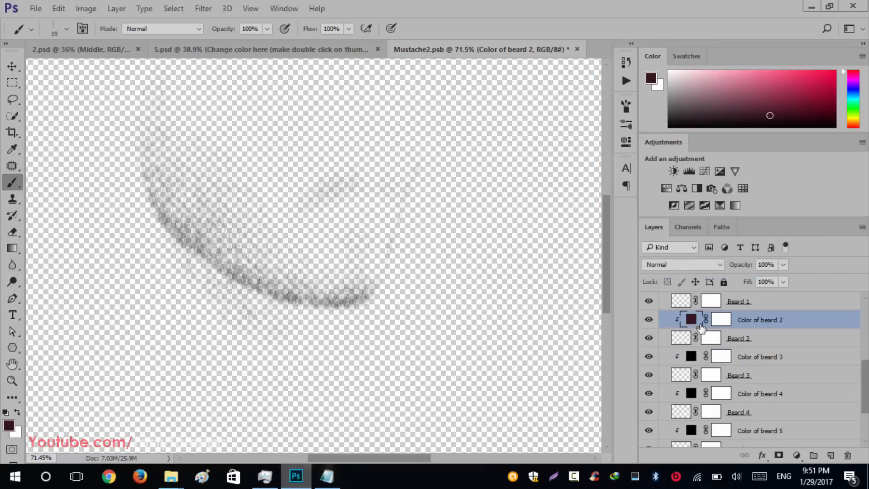
pyautogui.doubleClick(692, 357)
pyautogui.click(12, 427)
pyautogui.click(787, 72)
# Apply the foreground color 36151e to the Color of beard 4 and Color of beard 5 fills
pyautogui.scroll(-1, 734, 332)
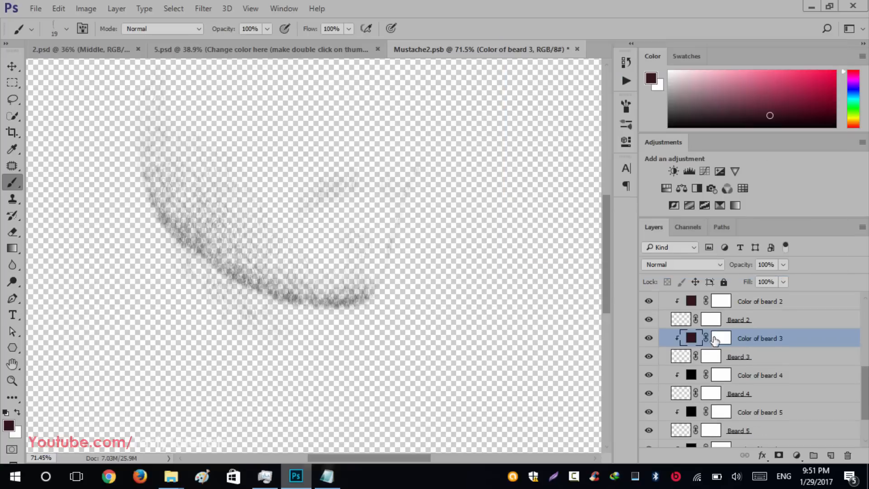
pyautogui.doubleClick(692, 376)
pyautogui.click(9, 424)
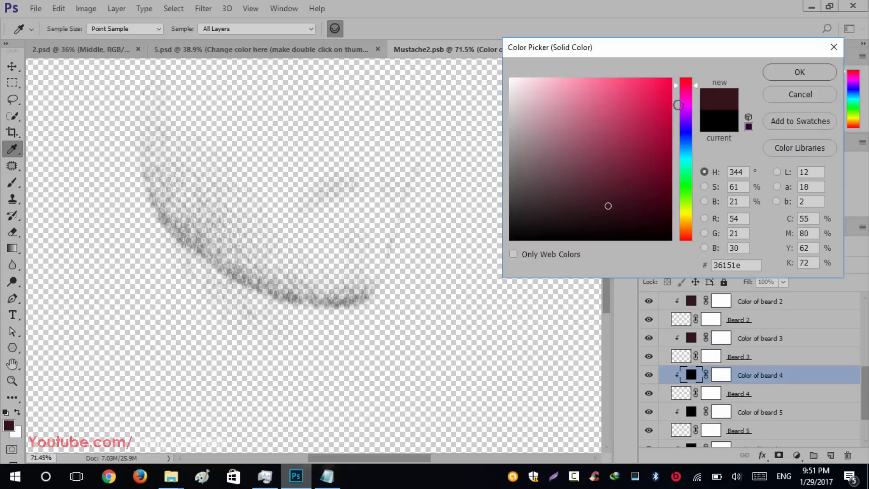
pyautogui.click(779, 69)
pyautogui.scroll(-1, 703, 360)
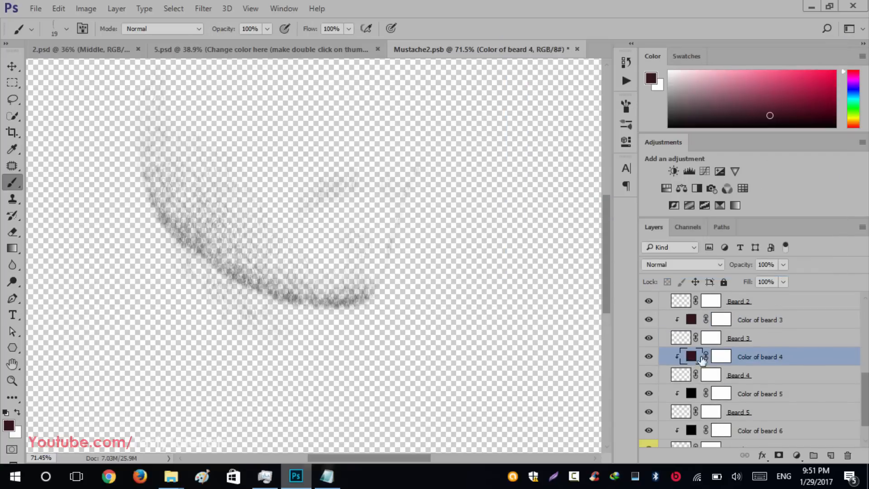
pyautogui.doubleClick(691, 394)
pyautogui.click(16, 421)
pyautogui.click(780, 72)
# Set the Color of beard 6 fill to the foreground color 36151e
pyautogui.scroll(-1, 746, 362)
pyautogui.doubleClick(691, 401)
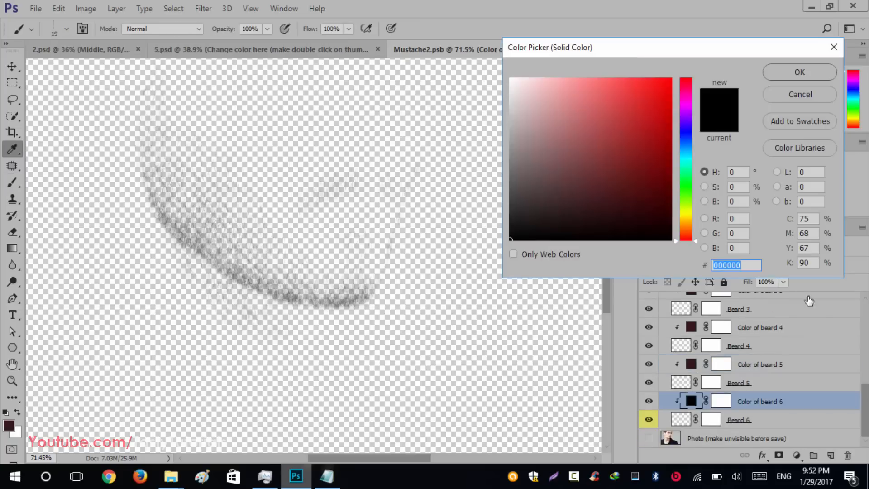
pyautogui.click(14, 426)
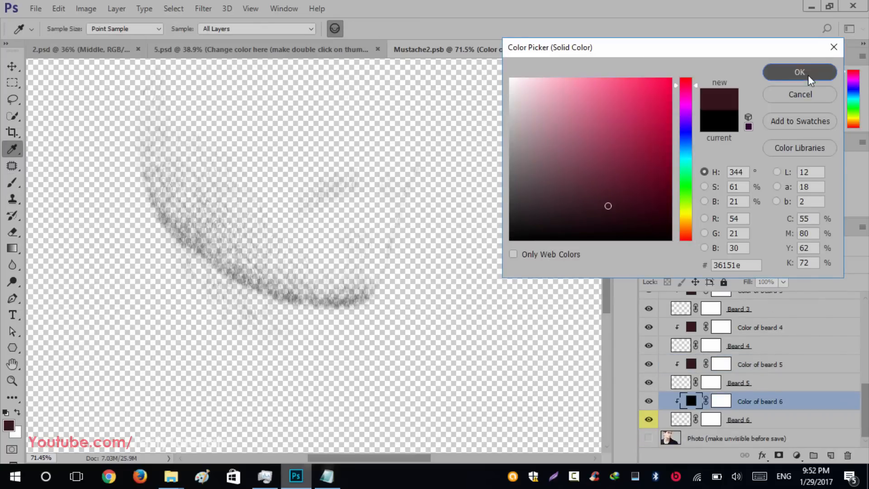
pyautogui.click(806, 73)
# Collapse the Beard and Mustache groups, deselect all layers and save Mustache2.psb
pyautogui.scroll(2, 710, 444)
pyautogui.scroll(3, 710, 444)
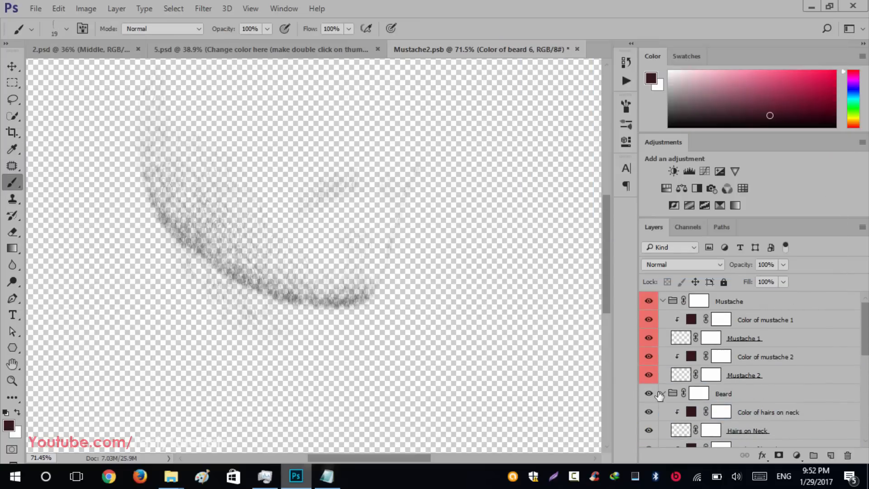
pyautogui.click(665, 390)
pyautogui.click(663, 301)
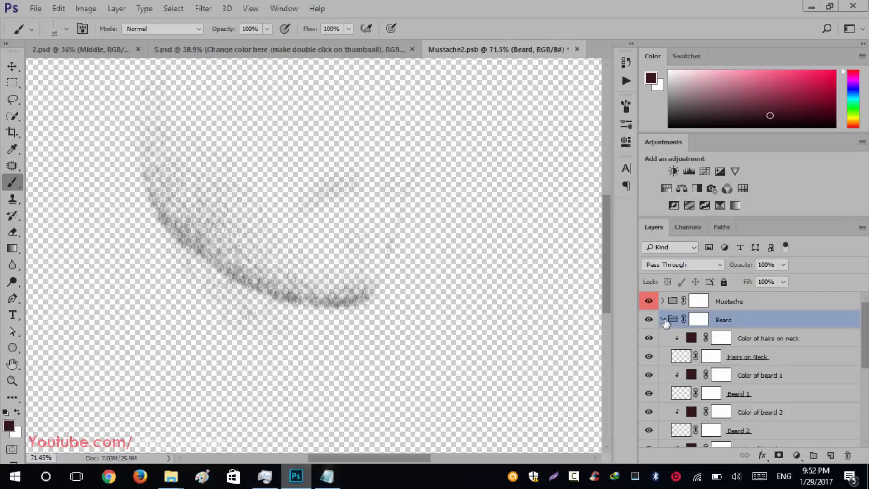
pyautogui.click(663, 319)
pyautogui.click(684, 379)
pyautogui.hotkey('ctrl', 's')
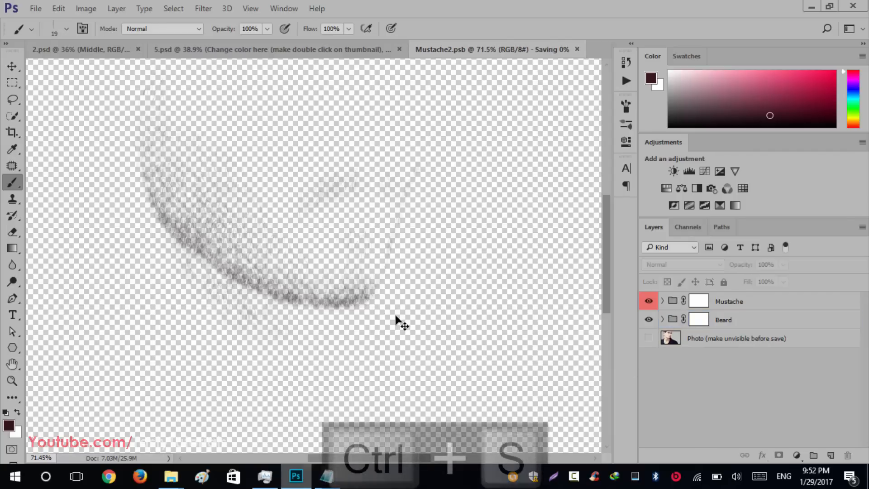
# Switch to 5.psd, compare the jawline beard with and without the color update, and examine the mustache up close
pyautogui.click(312, 45)
pyautogui.scroll(10, 172, 184)
pyautogui.scroll(5, 186, 276)
pyautogui.hotkey('ctrl', 'z')
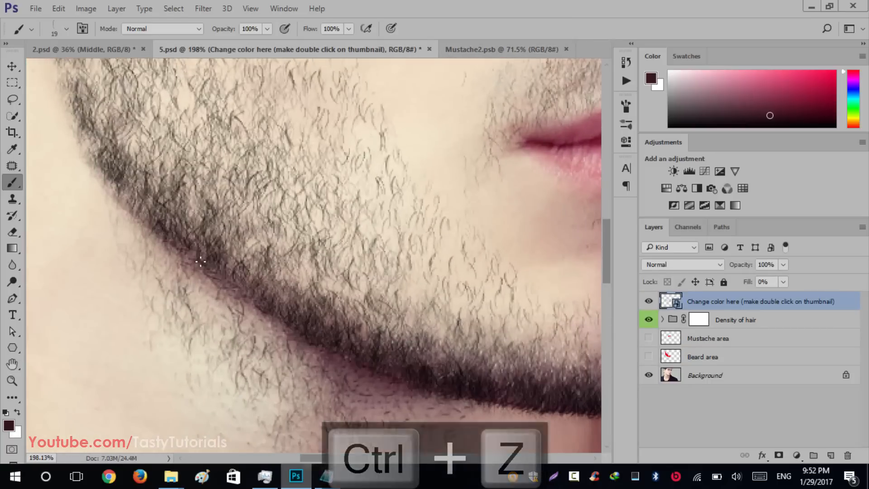
pyautogui.scroll(-6, 208, 272)
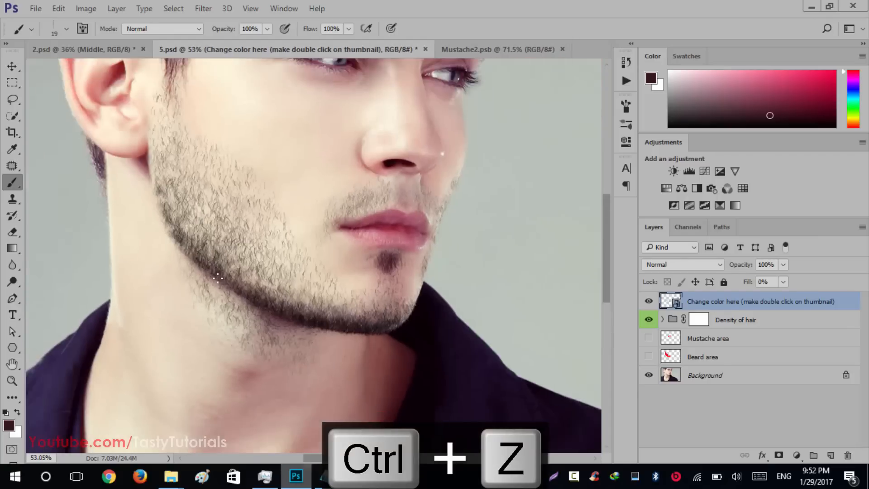
pyautogui.scroll(-3, 218, 278)
pyautogui.scroll(1, 203, 252)
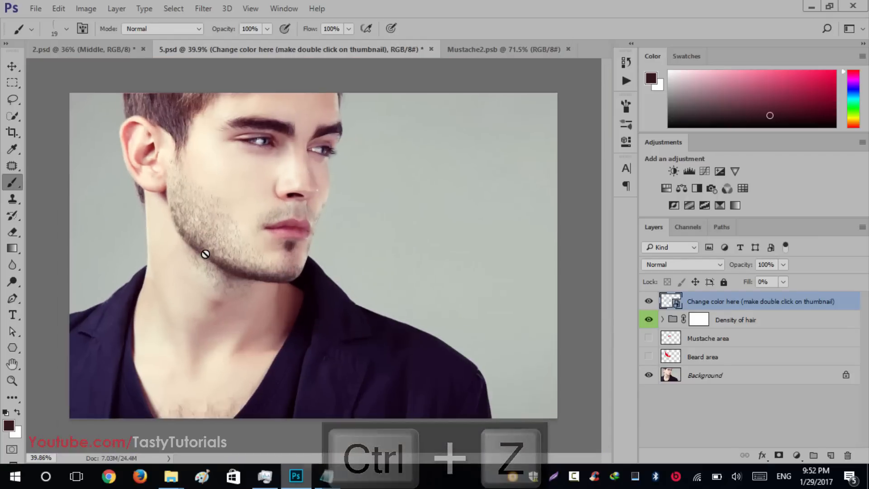
pyautogui.scroll(-2, 210, 252)
pyautogui.scroll(6, 203, 224)
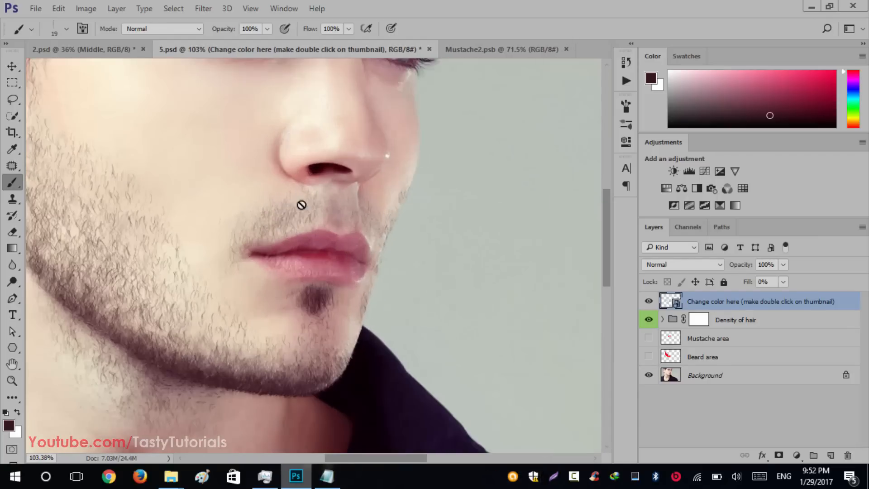
pyautogui.scroll(1, 257, 221)
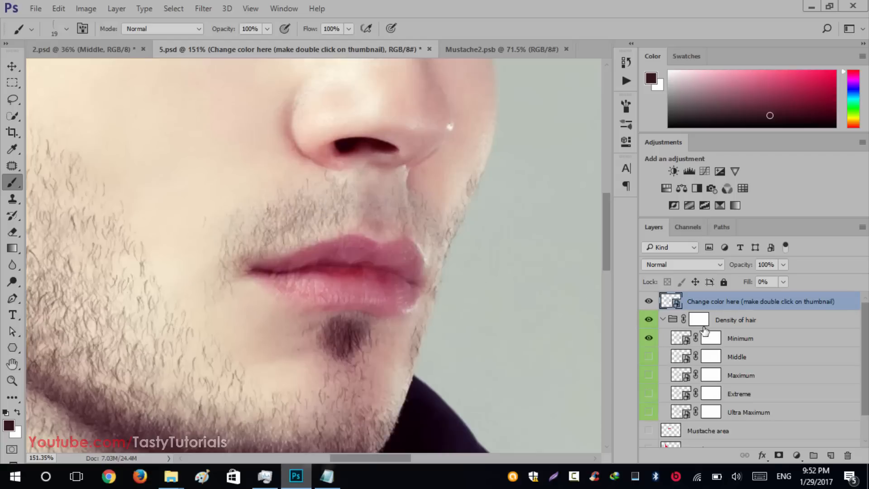
# Show the Middle layer in the Density of hair group in addition to Minimum
pyautogui.click(765, 337)
pyautogui.click(648, 357)
pyautogui.scroll(-5, 355, 294)
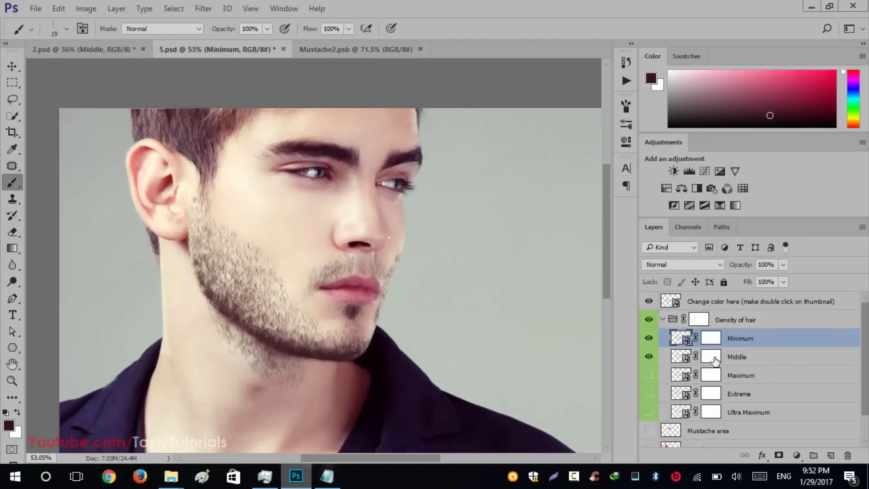
# Paint black on the Middle layer's mask over the cheek and jaw with a soft round 100 px brush, leaving the mustache unmasked
pyautogui.click(719, 356)
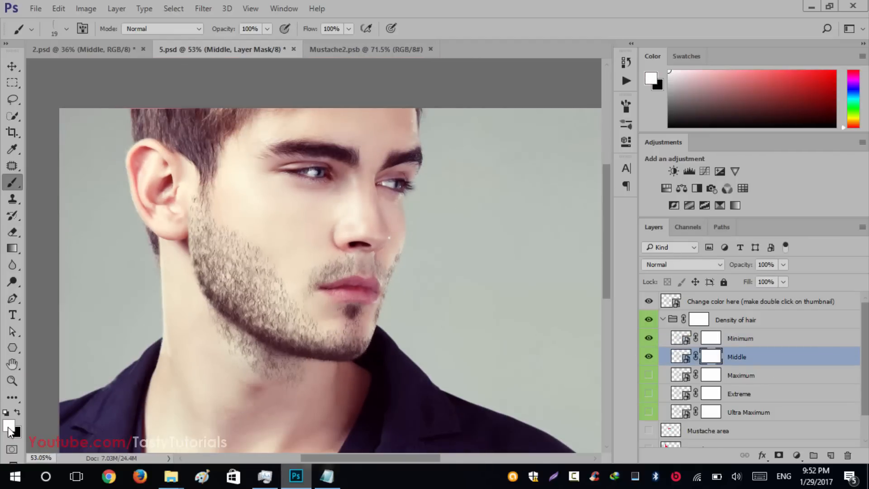
pyautogui.click(18, 413)
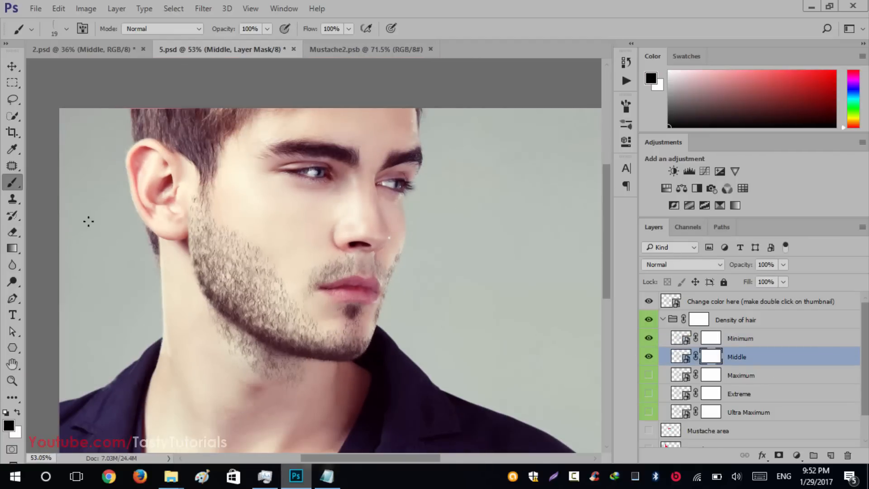
pyautogui.press(']')
pyautogui.press(']')
pyautogui.press(']')
pyautogui.press(']')
pyautogui.press(']')
pyautogui.press(']')
pyautogui.press(']')
pyautogui.press(']')
pyautogui.rightClick(157, 215)
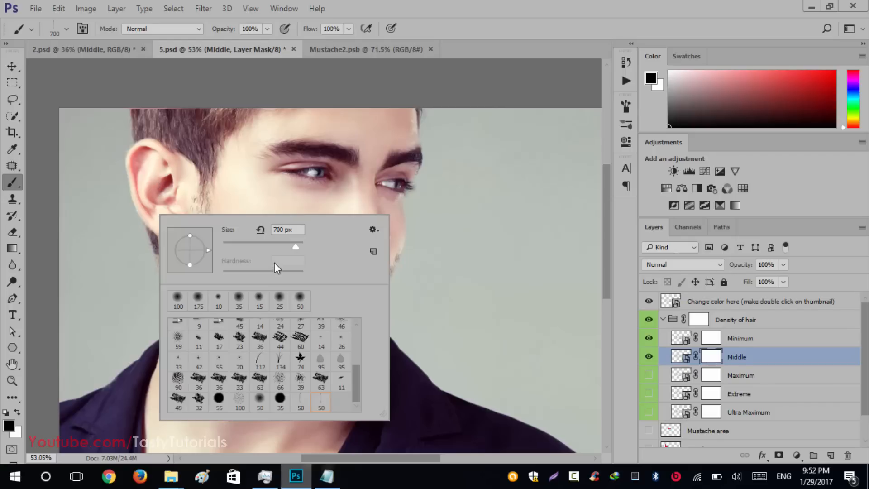
pyautogui.click(178, 301)
pyautogui.click(407, 4)
pyautogui.moveTo(212, 238)
pyautogui.mouseDown()
pyautogui.moveTo(213, 293)
pyautogui.moveTo(207, 249)
pyautogui.moveTo(223, 299)
pyautogui.moveTo(250, 254)
pyautogui.moveTo(277, 292)
pyautogui.moveTo(273, 304)
pyautogui.moveTo(336, 368)
pyautogui.moveTo(290, 343)
pyautogui.moveTo(248, 341)
pyautogui.moveTo(311, 358)
pyautogui.moveTo(349, 338)
pyautogui.moveTo(334, 329)
pyautogui.moveTo(348, 320)
pyautogui.moveTo(374, 326)
pyautogui.moveTo(407, 266)
pyautogui.moveTo(388, 330)
pyautogui.mouseUp()
pyautogui.scroll(5, 388, 312)
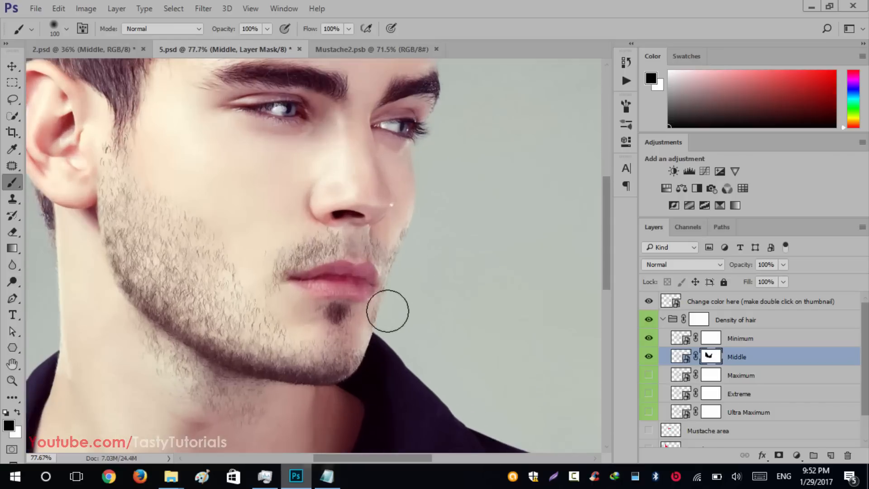
pyautogui.press('v')
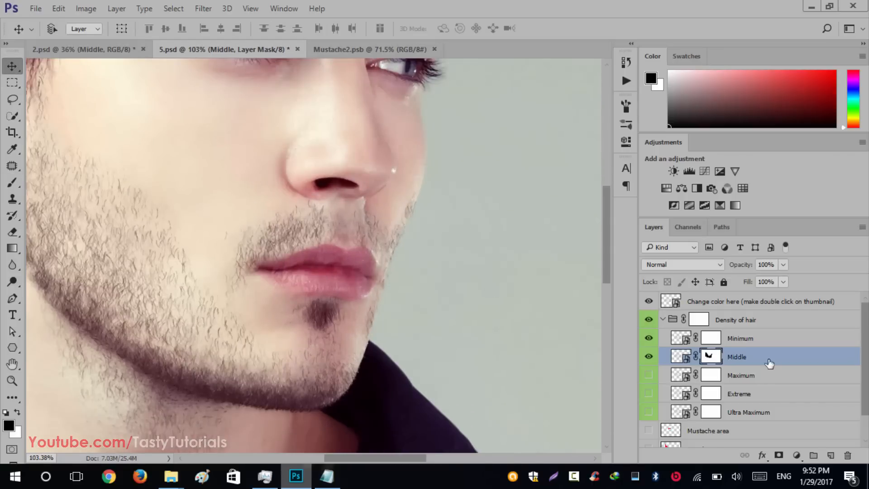
# Compare the mustache with and without the Middle density layer by toggling that layer's visibility
pyautogui.click(648, 357)
pyautogui.click(648, 357)
pyautogui.click(648, 356)
pyautogui.click(648, 357)
# Collapse the Density of hair group, deselect all layers and close the Mustache2.psb document
pyautogui.click(664, 323)
pyautogui.click(663, 320)
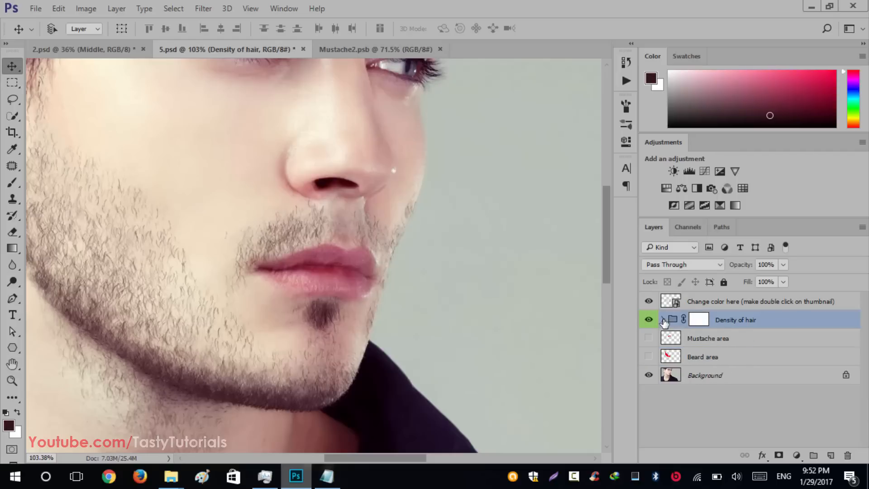
pyautogui.click(709, 417)
pyautogui.scroll(-5, 344, 270)
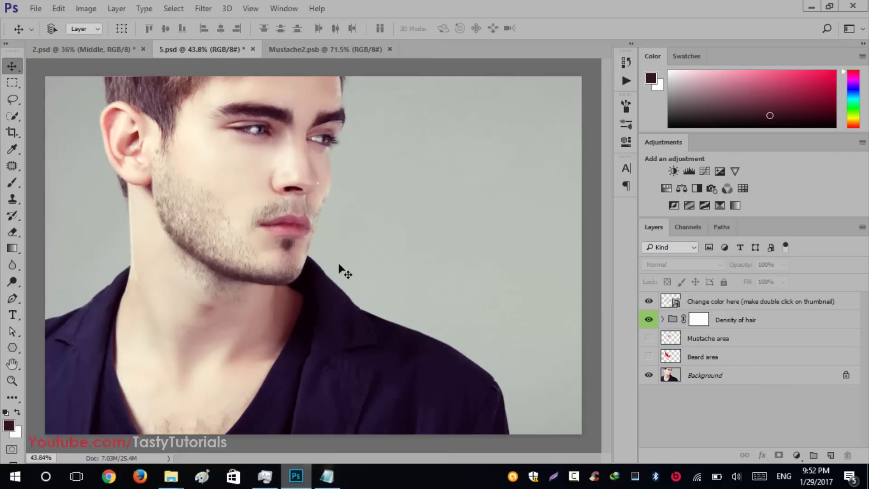
pyautogui.scroll(-1, 339, 272)
pyautogui.click(389, 49)
pyautogui.scroll(3, 252, 283)
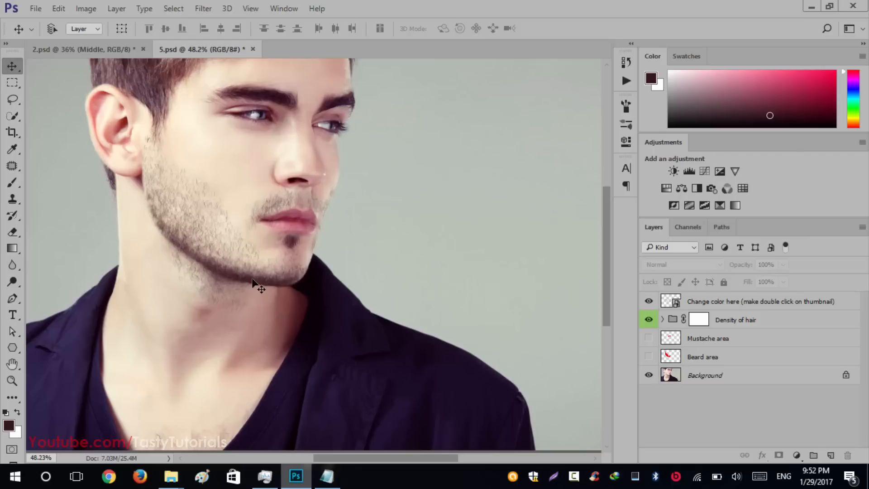
pyautogui.scroll(-1, 252, 283)
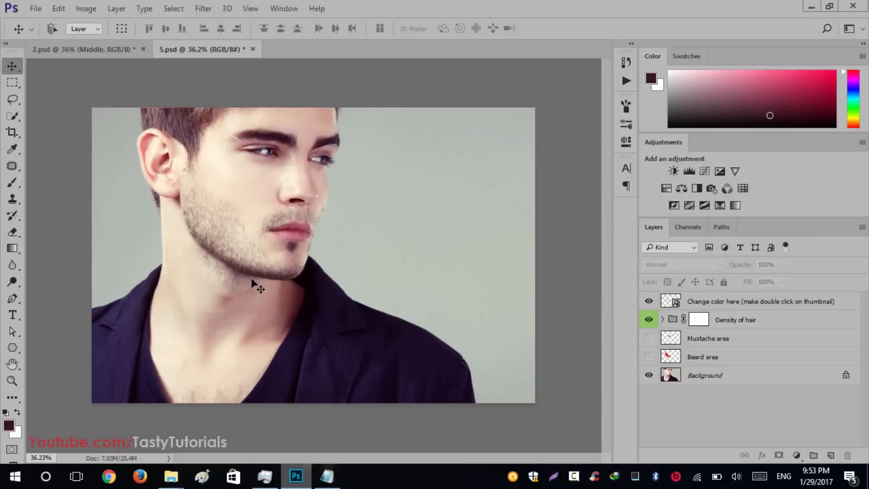